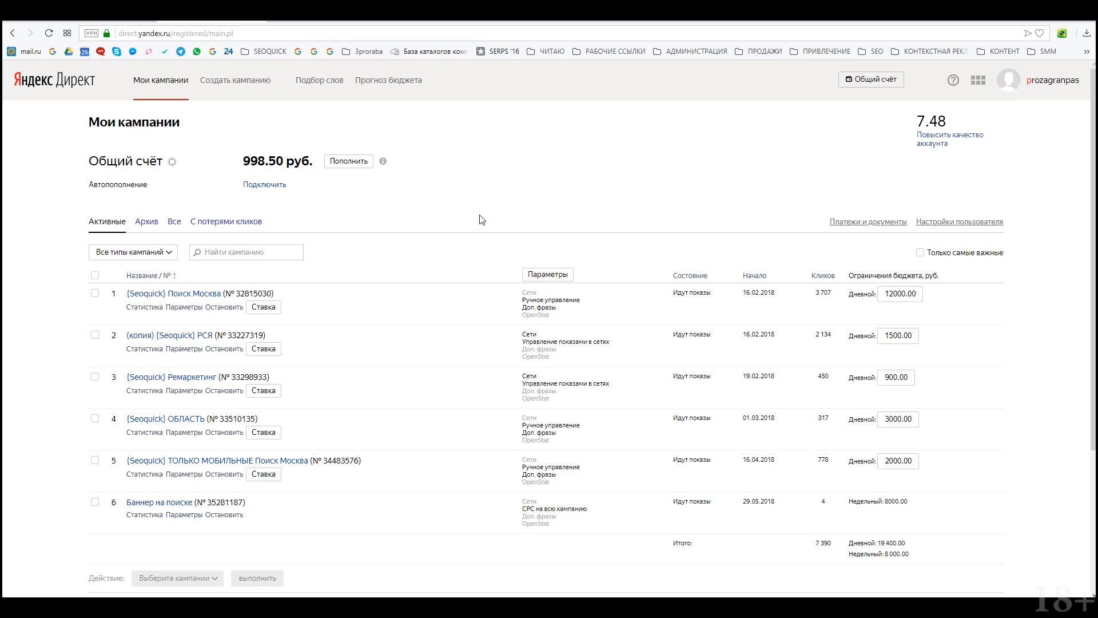
Step: Start a new campaign of type Текстово-графические объявления from the Создать кампанию list
scroll(478, 215, "down", 4)
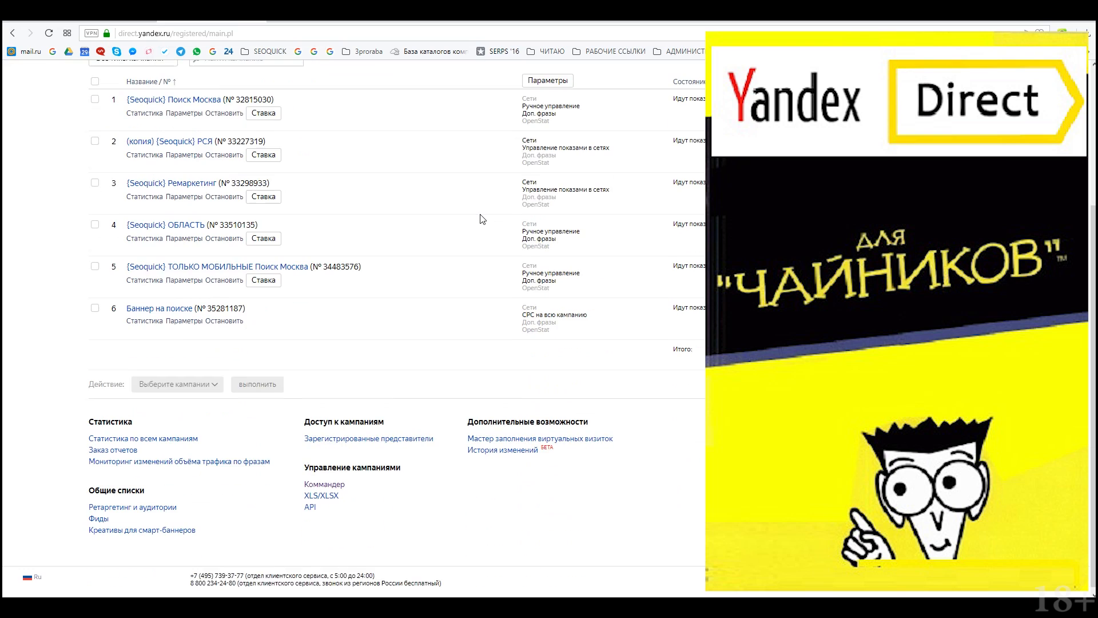
scroll(482, 219, "up", 4)
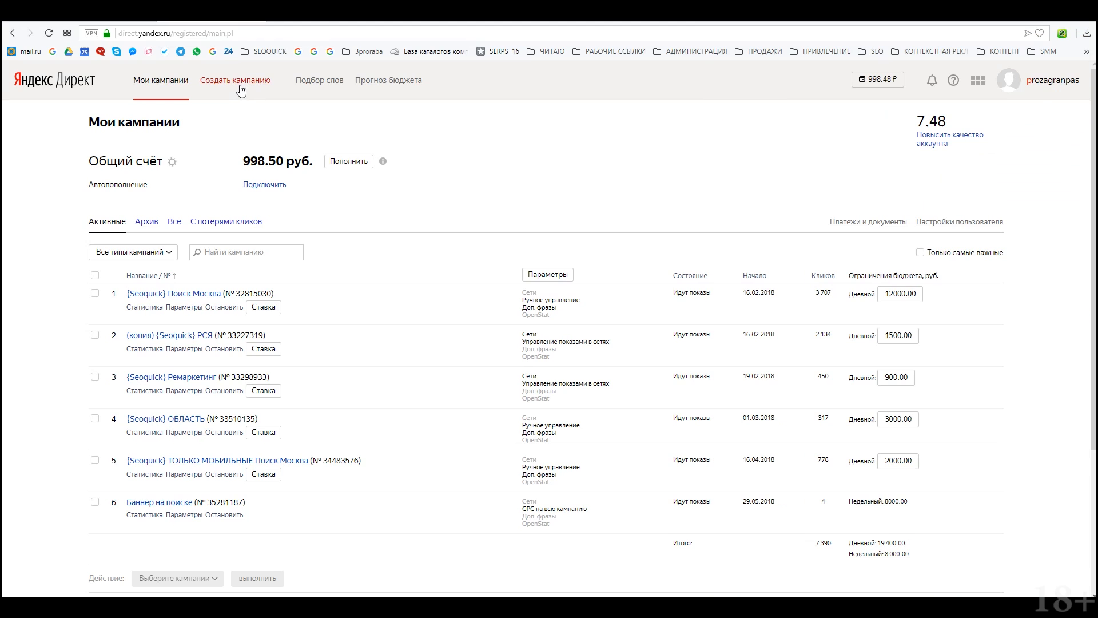
left_click(241, 90)
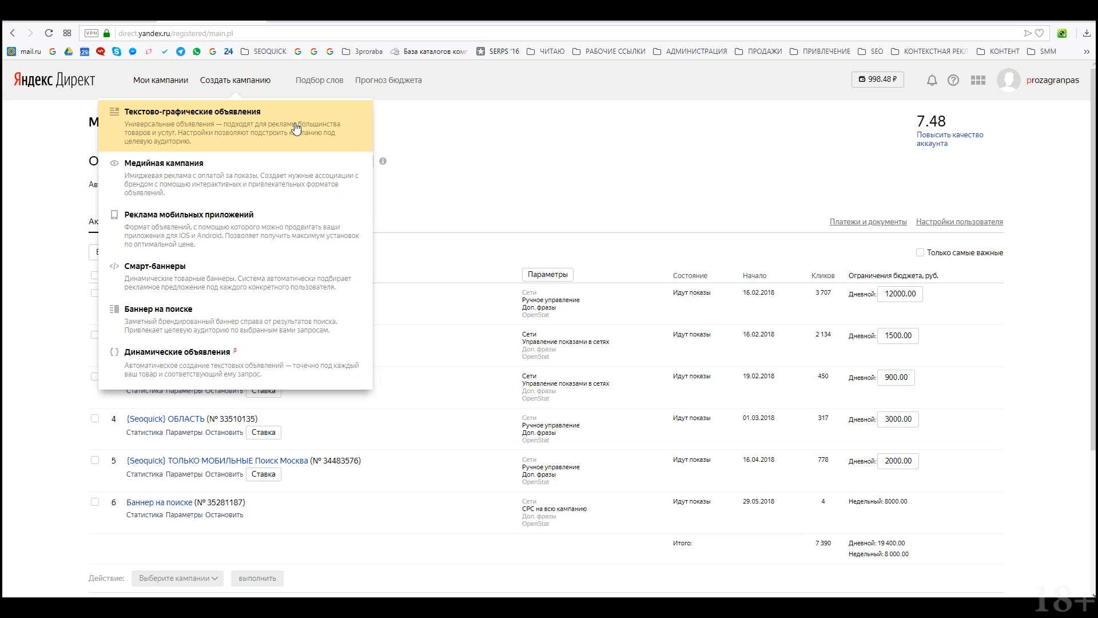
left_click(296, 128)
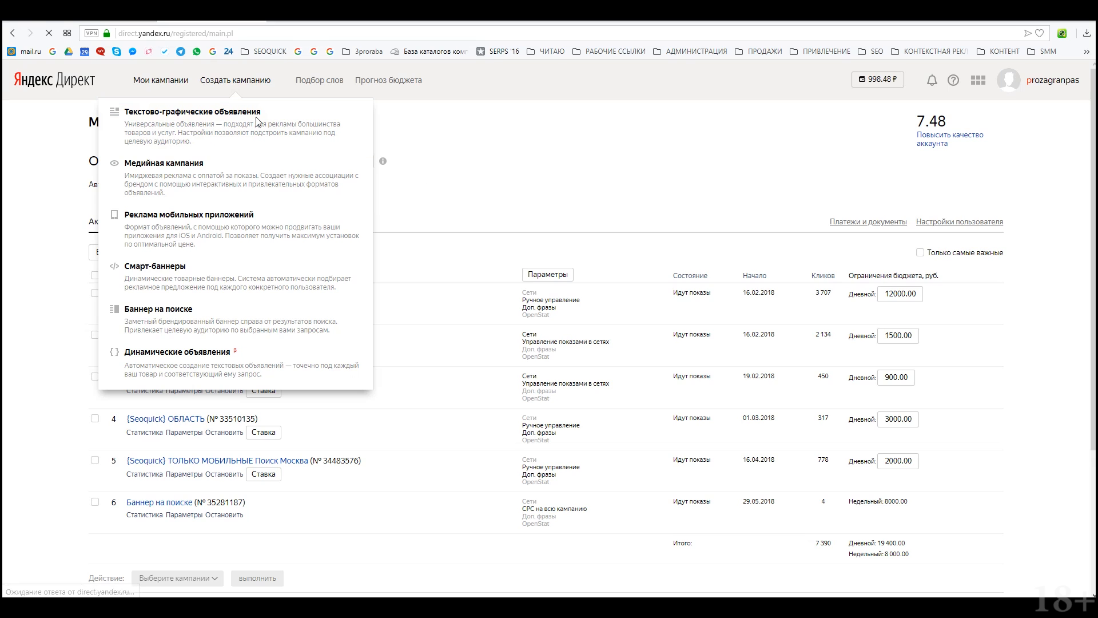
Step: Rename the campaign from Новая to 'ПОиск горячие {Загранпаспорт срочно}'
left_click(257, 191)
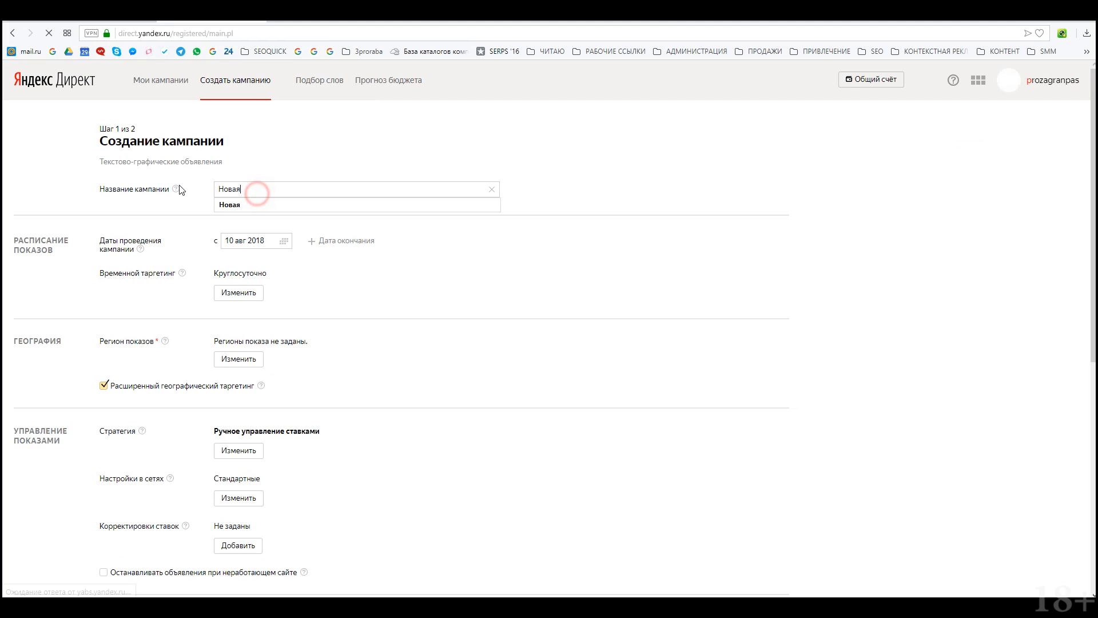
key("ctrl+a")
key("BackSpace")
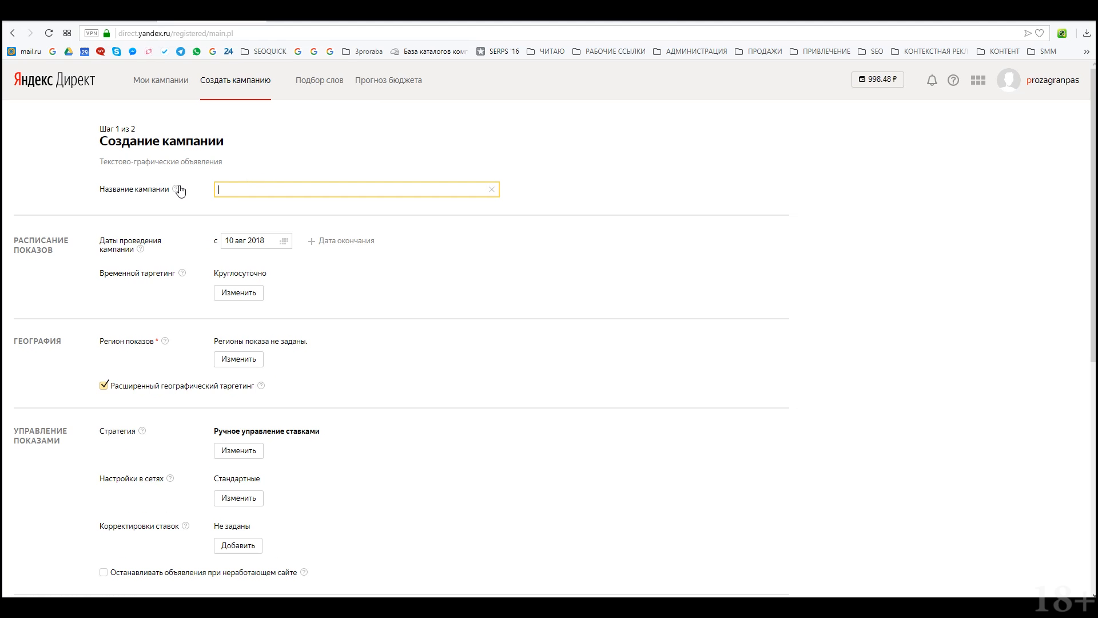
type("ПОиск")
type(" о")
type("горячие")
left_click(280, 189)
type("{Загранпаспорт срочно")
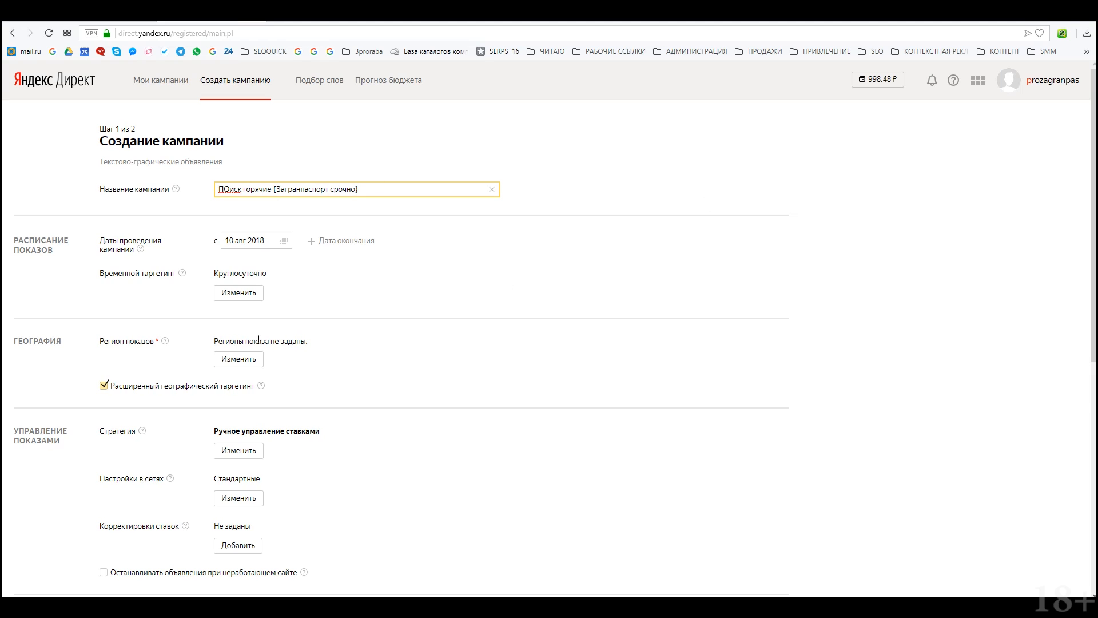
Step: Target Москва as the display region, excluding Зеленоград, Троицк and Щербинка
left_click(237, 358)
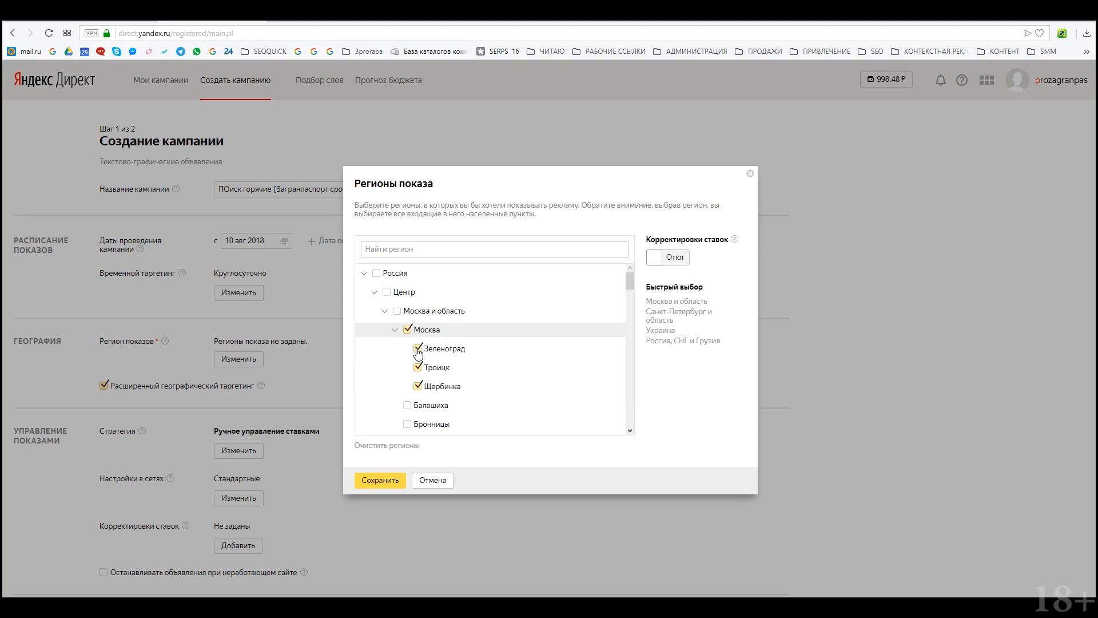
left_click(417, 349)
double_click(412, 372)
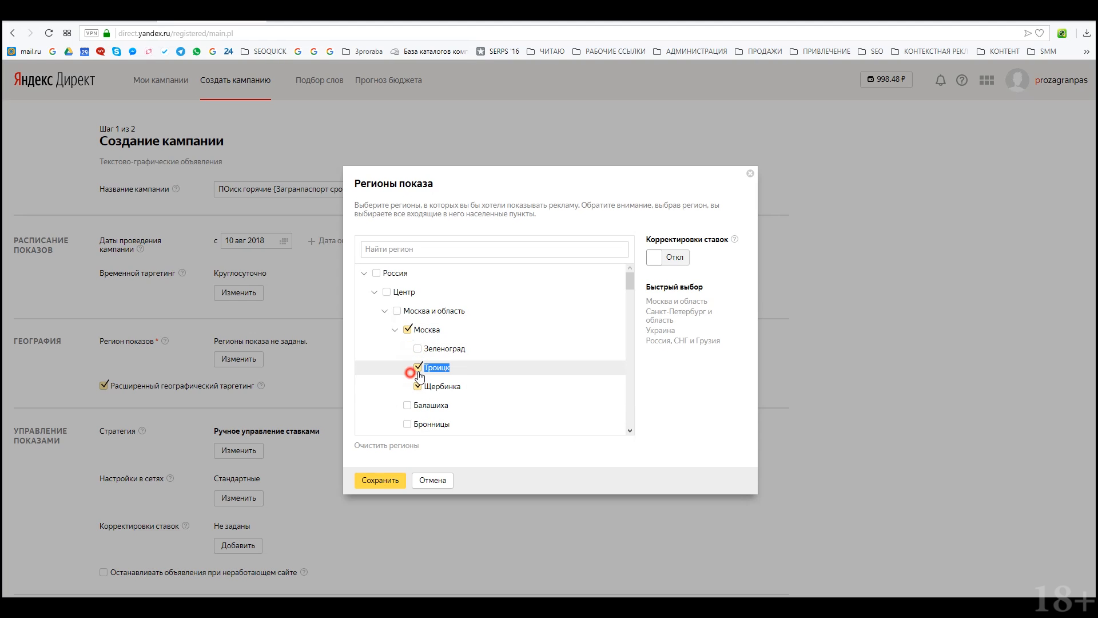
left_click(416, 368)
left_click(417, 388)
left_click(384, 481)
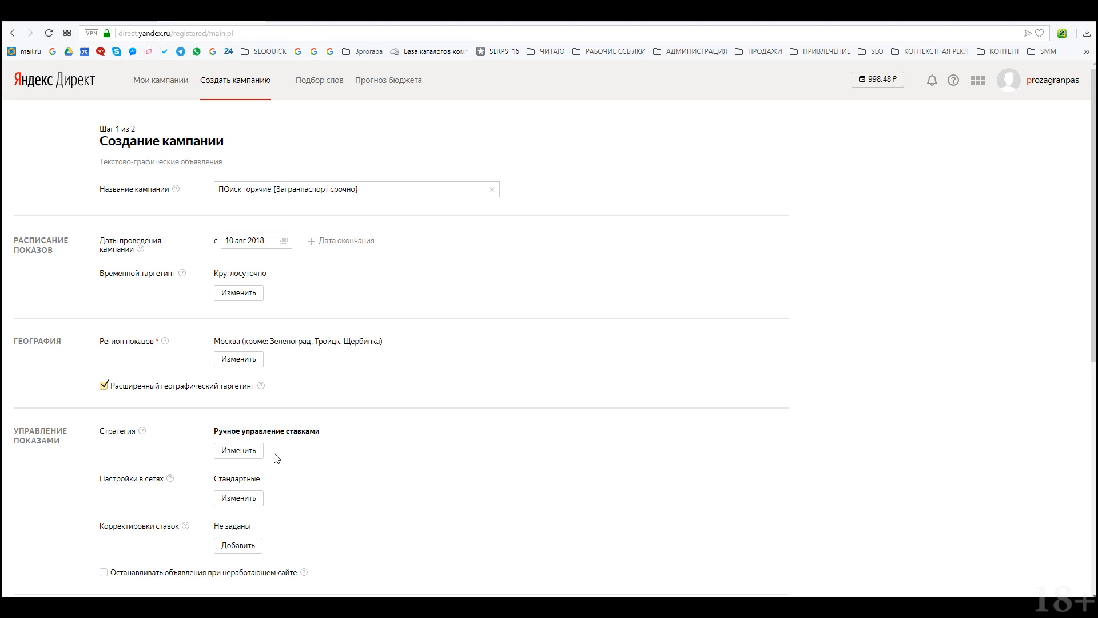
left_click(239, 293)
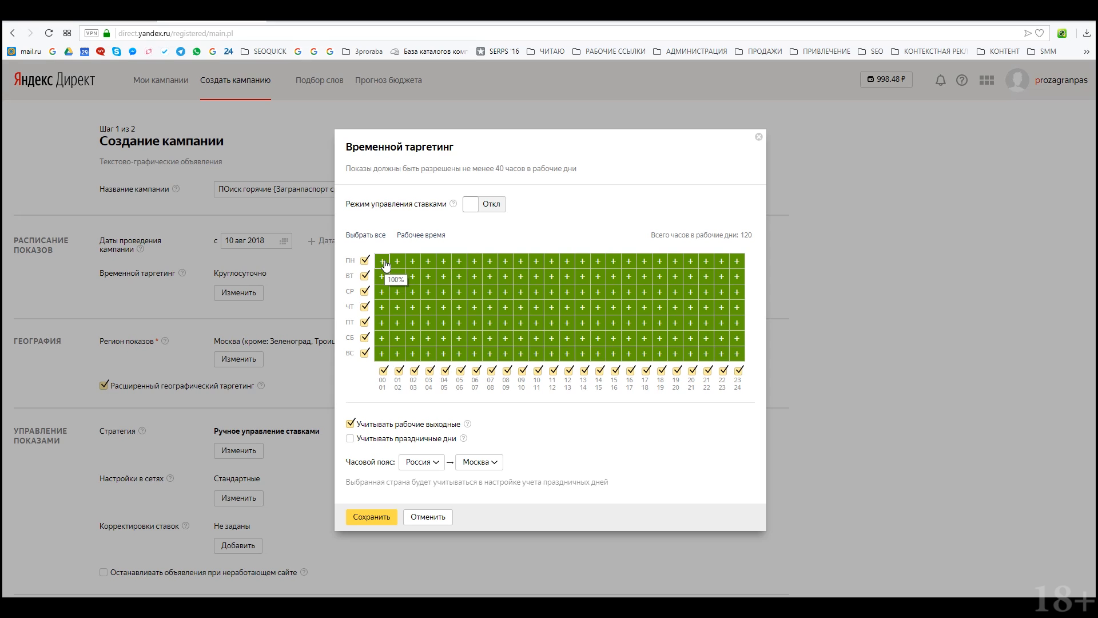
Step: Show ads 08:00–23:00 with 50% bids on weekends and weekday 19–20, 120% weekday 10–12
mouse_move(385, 262)
left_mouse_down()
mouse_move(396, 364)
mouse_move(410, 259)
mouse_move(434, 353)
mouse_move(485, 290)
mouse_move(478, 358)
mouse_move(460, 269)
mouse_move(458, 358)
mouse_move(459, 297)
mouse_move(427, 329)
mouse_move(426, 262)
mouse_move(400, 281)
mouse_move(413, 260)
left_mouse_up()
left_click_drag(740, 363, 739, 258)
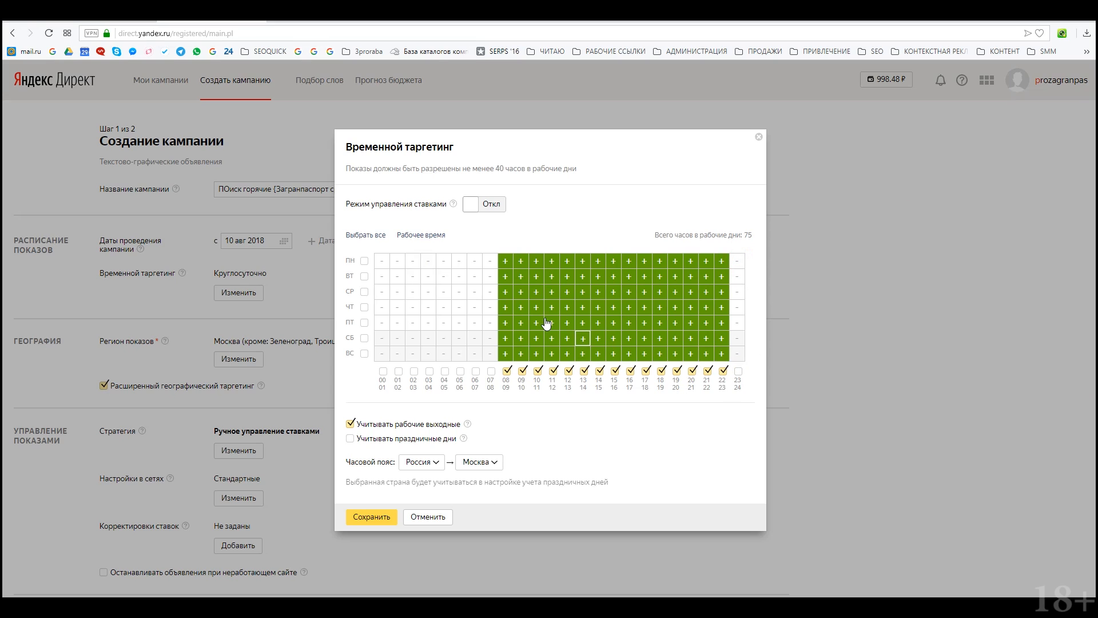
left_click(496, 205)
left_click(456, 240)
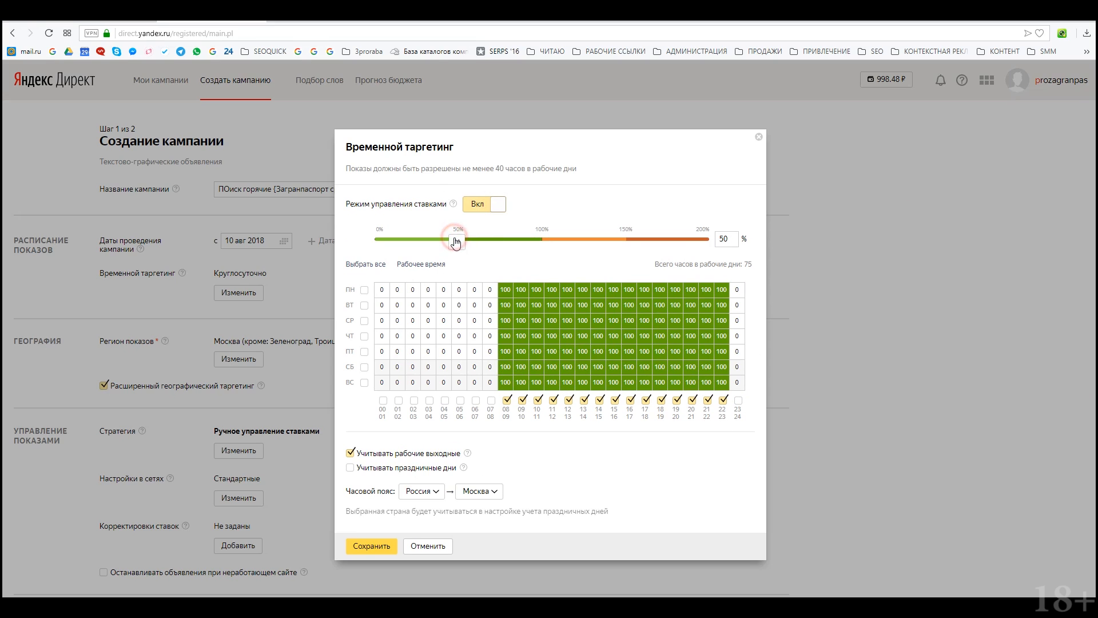
mouse_move(503, 369)
left_mouse_down()
mouse_move(689, 371)
mouse_move(726, 384)
mouse_move(509, 383)
left_mouse_up()
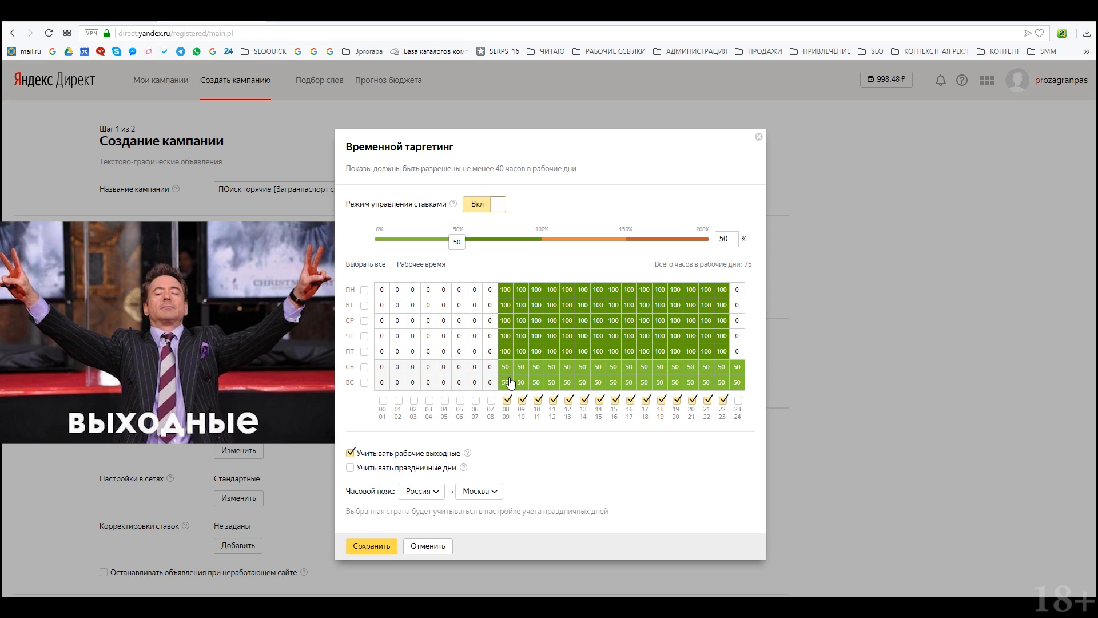
left_click_drag(739, 363, 738, 383)
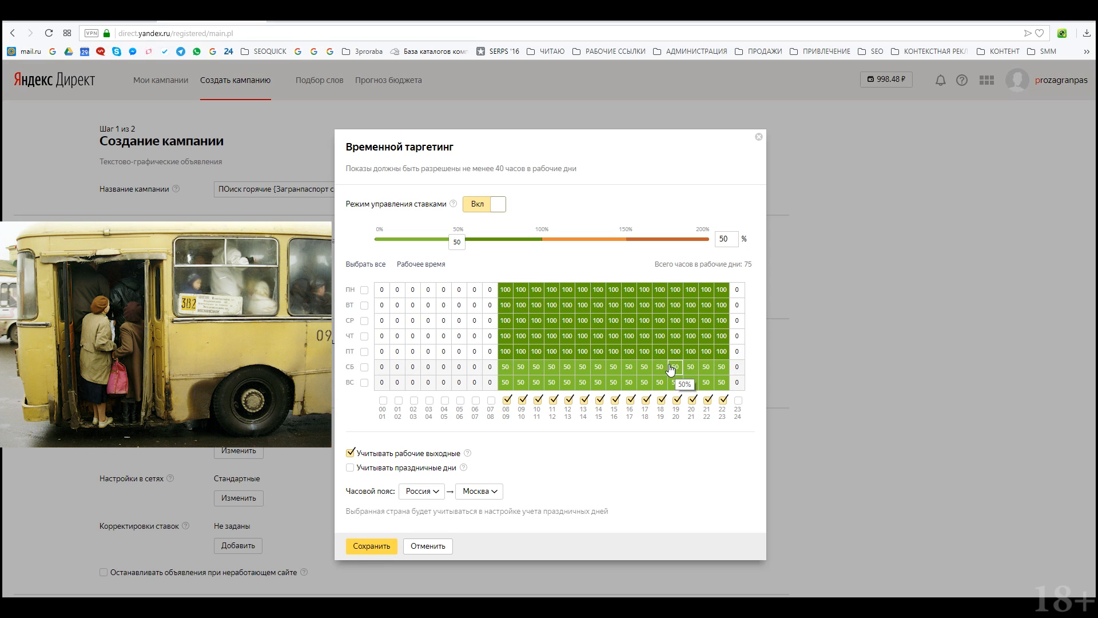
mouse_move(662, 351)
left_mouse_down()
mouse_move(670, 296)
mouse_move(663, 348)
left_mouse_up()
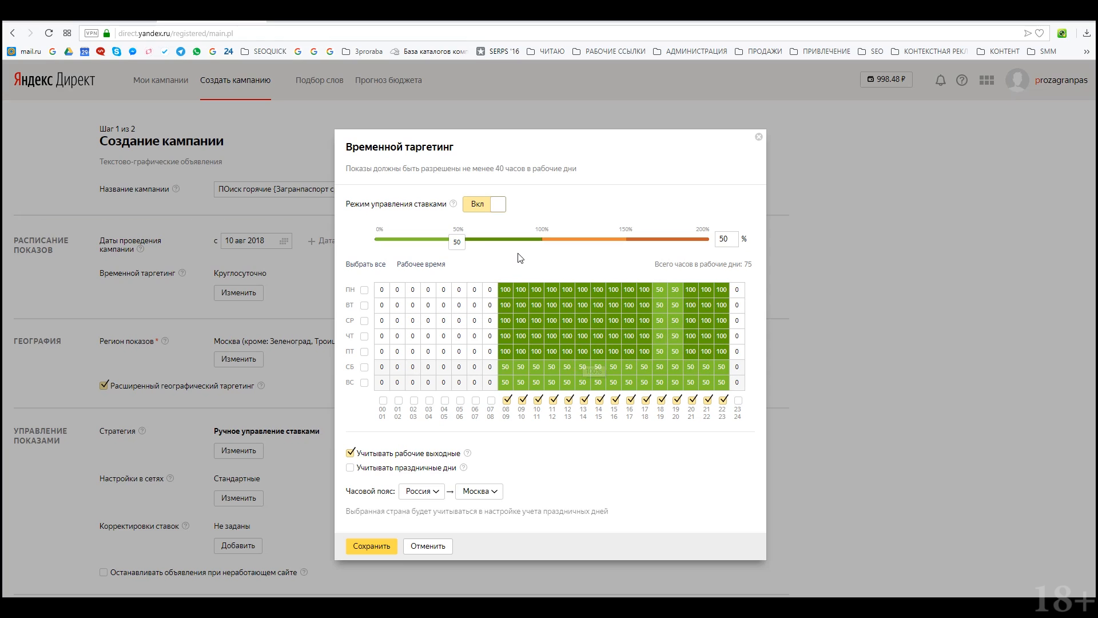
left_click_drag(457, 242, 574, 243)
mouse_move(536, 289)
left_mouse_down()
mouse_move(538, 351)
mouse_move(557, 296)
mouse_move(567, 353)
left_mouse_up()
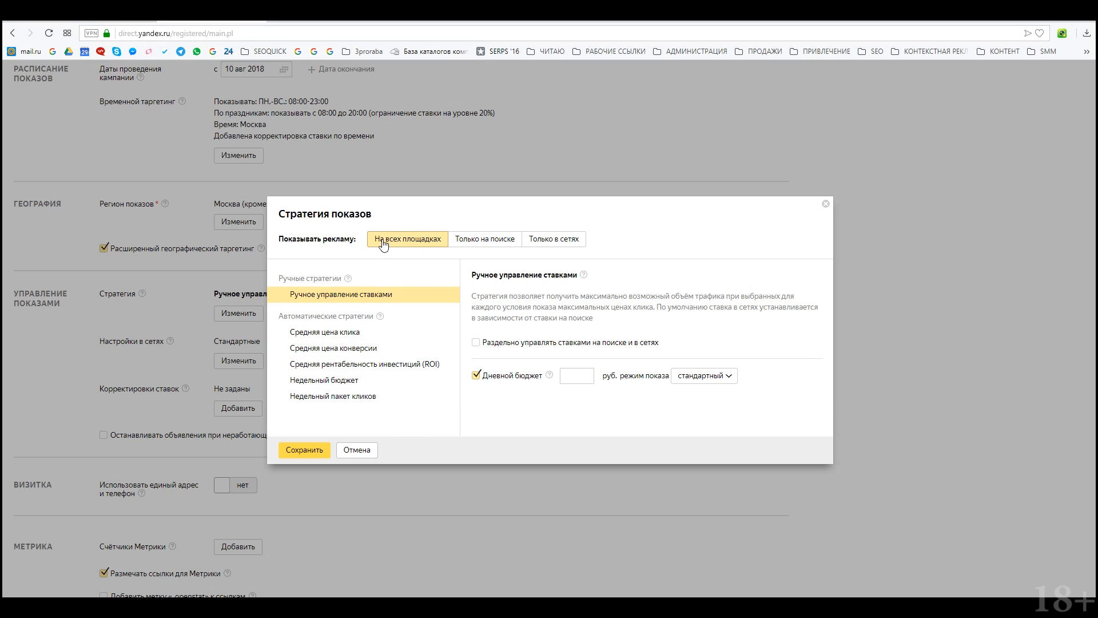
Step: Try Только на поиске, then Только в сетях placement in the display strategy
left_click_drag(280, 243, 341, 257)
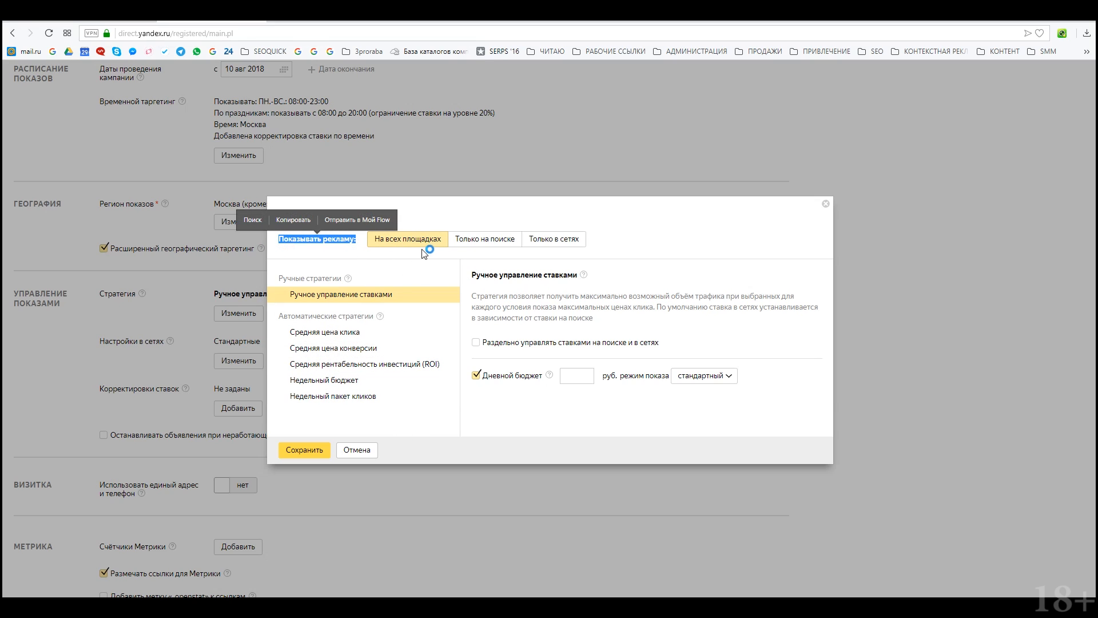
left_click(503, 242)
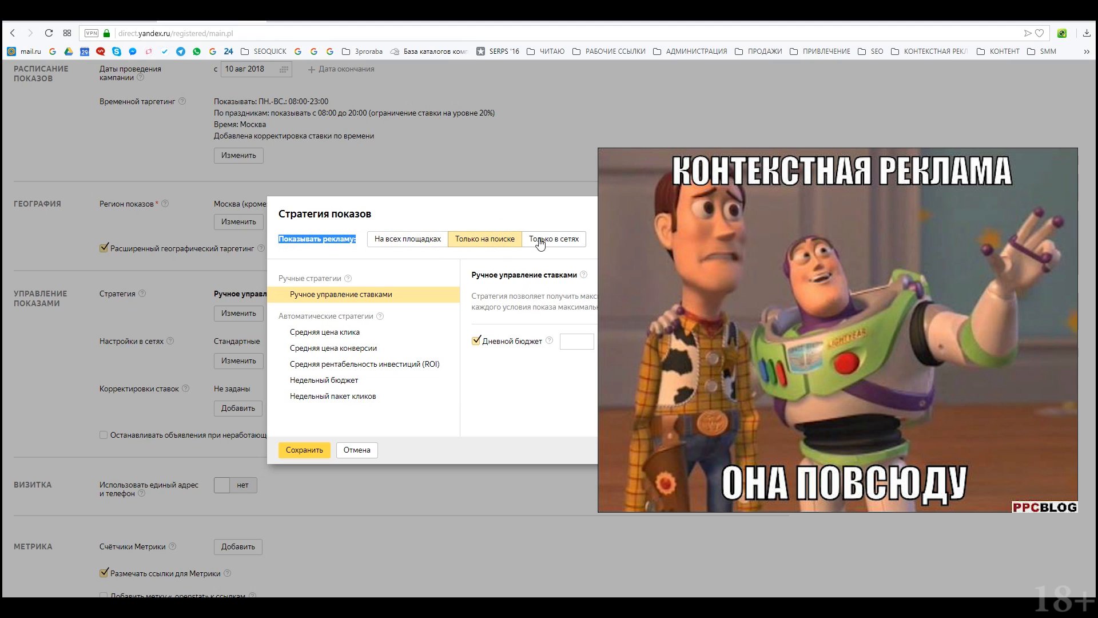
left_click(539, 242)
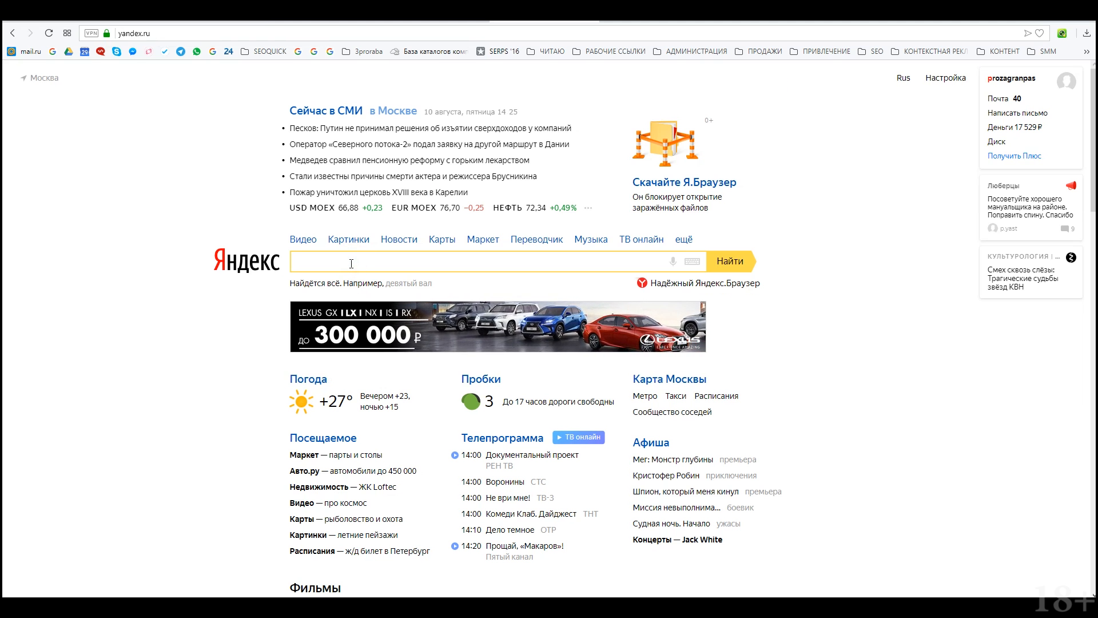
Step: Search Yandex for 'загранпаспорт срочно' and review the competing ads in the results
type("загранпаспорт срочно")
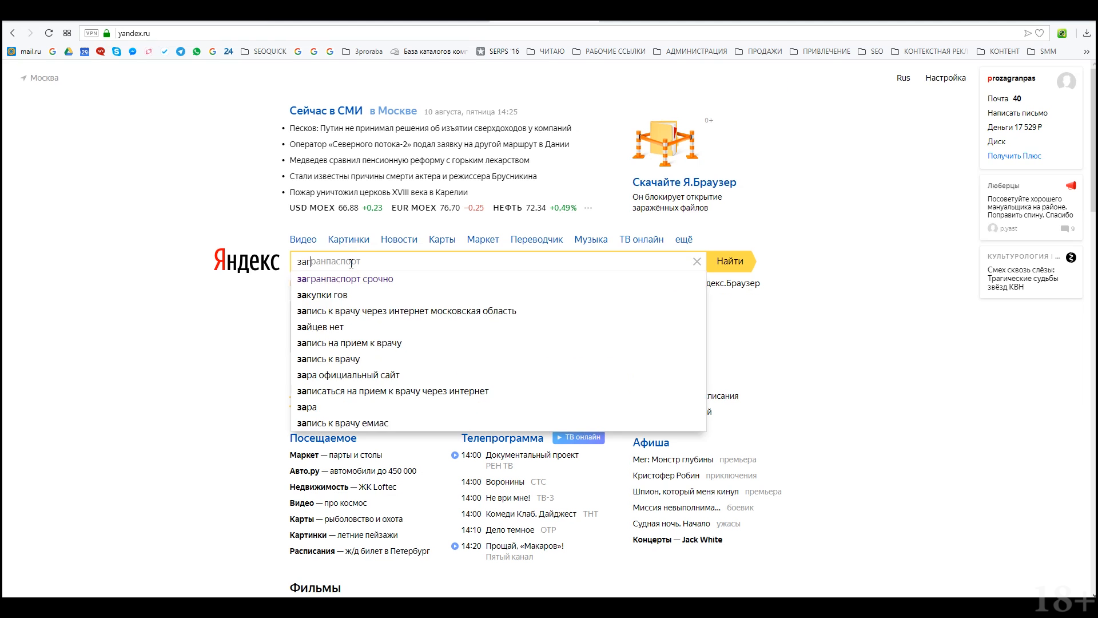
key("Return")
scroll(277, 439, "down", 5)
scroll(277, 440, "down", 10)
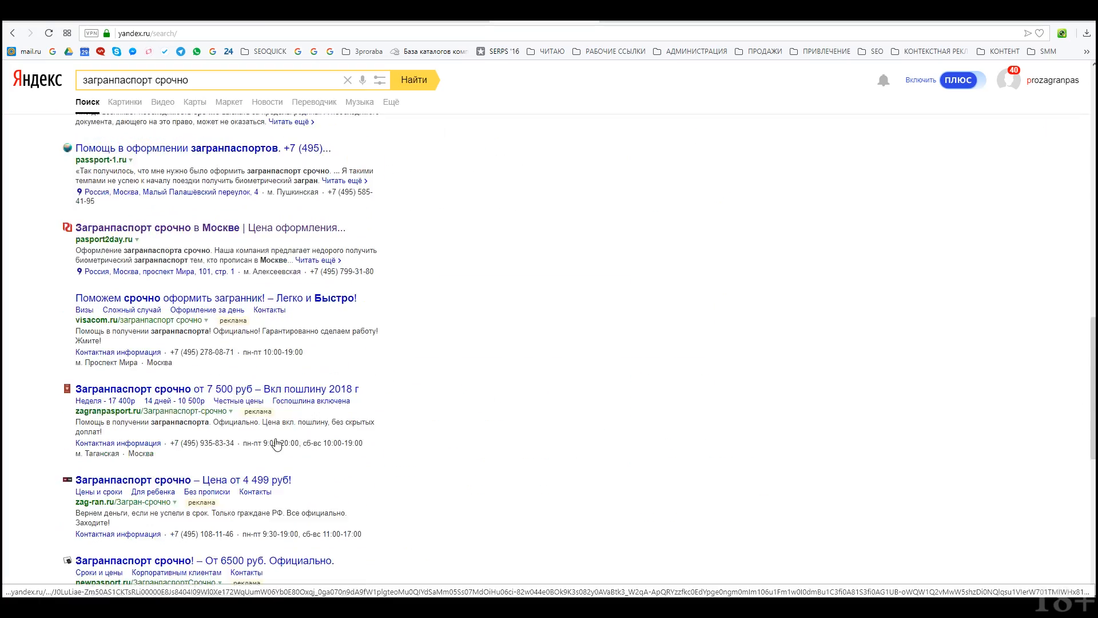
scroll(273, 375, "up", 4)
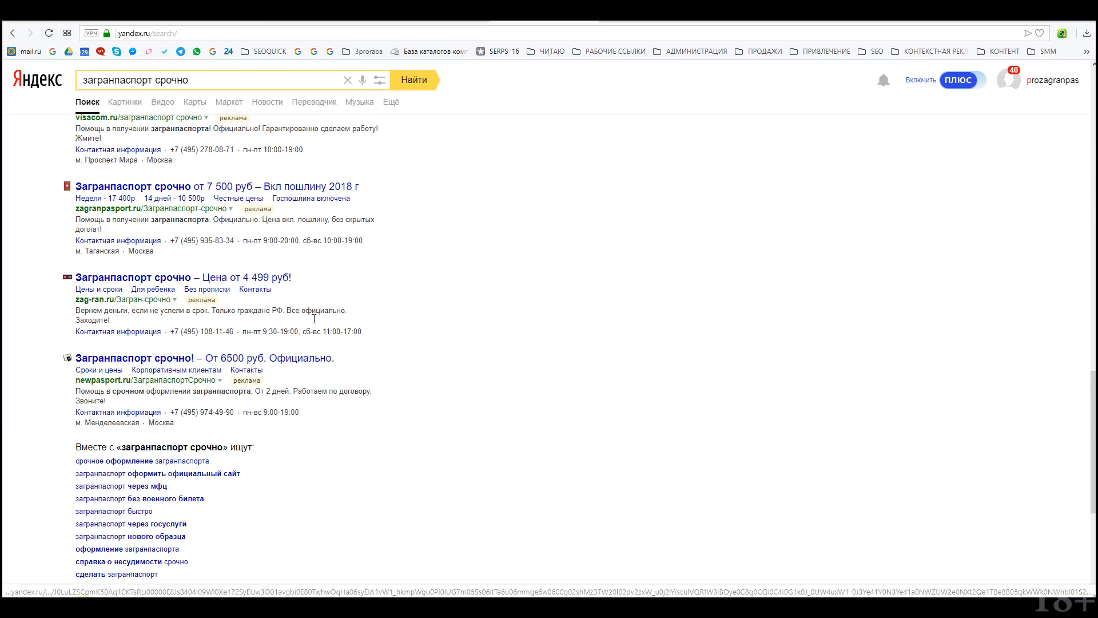
scroll(294, 400, "up", 10)
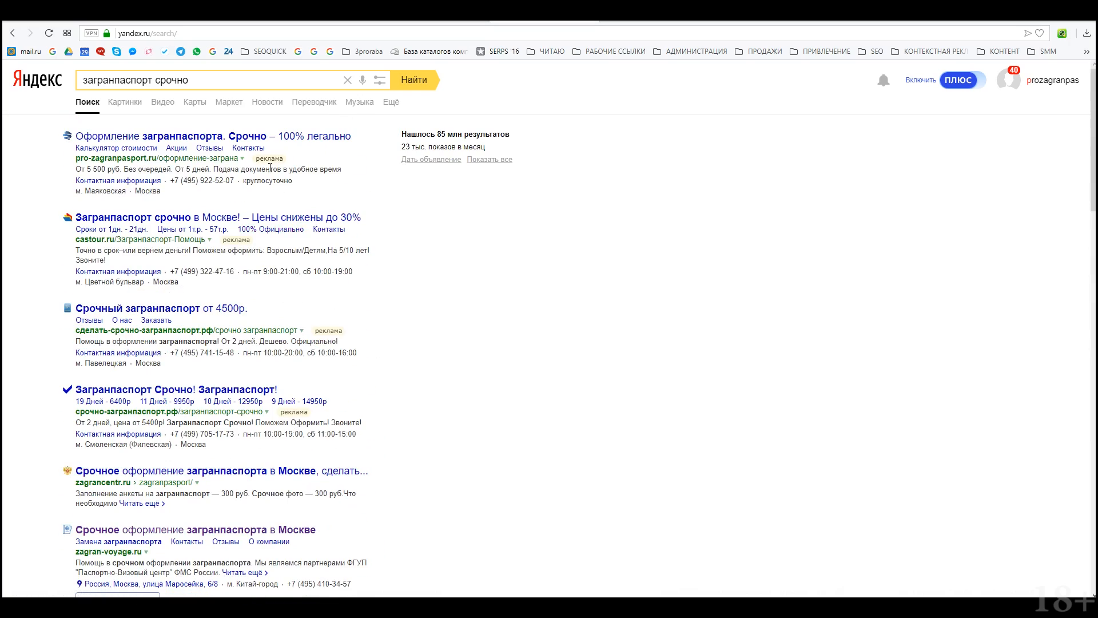
left_click_drag(74, 170, 359, 187)
left_click(556, 260)
left_click(552, 387)
Step: Switch to the Avito page and glance over it
key("ctrl+Tab")
scroll(584, 192, "down", 7)
scroll(584, 191, "up", 7)
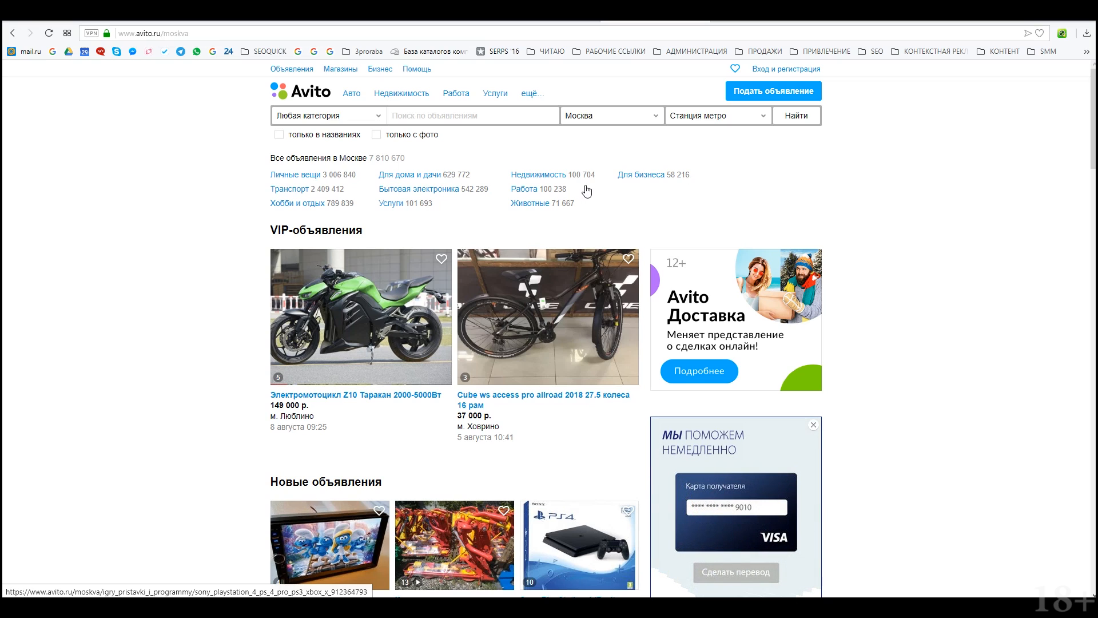
Step: Scroll the Avito Moscow listings to find the Реклама block with network ads
scroll(764, 206, "down", 5)
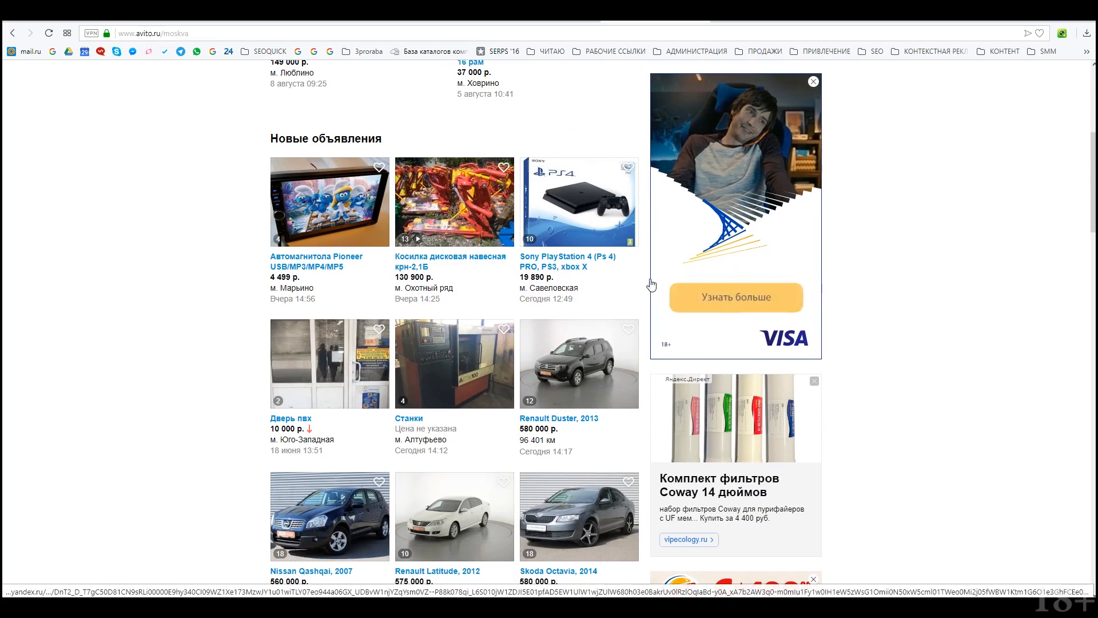
scroll(558, 227, "up", 5)
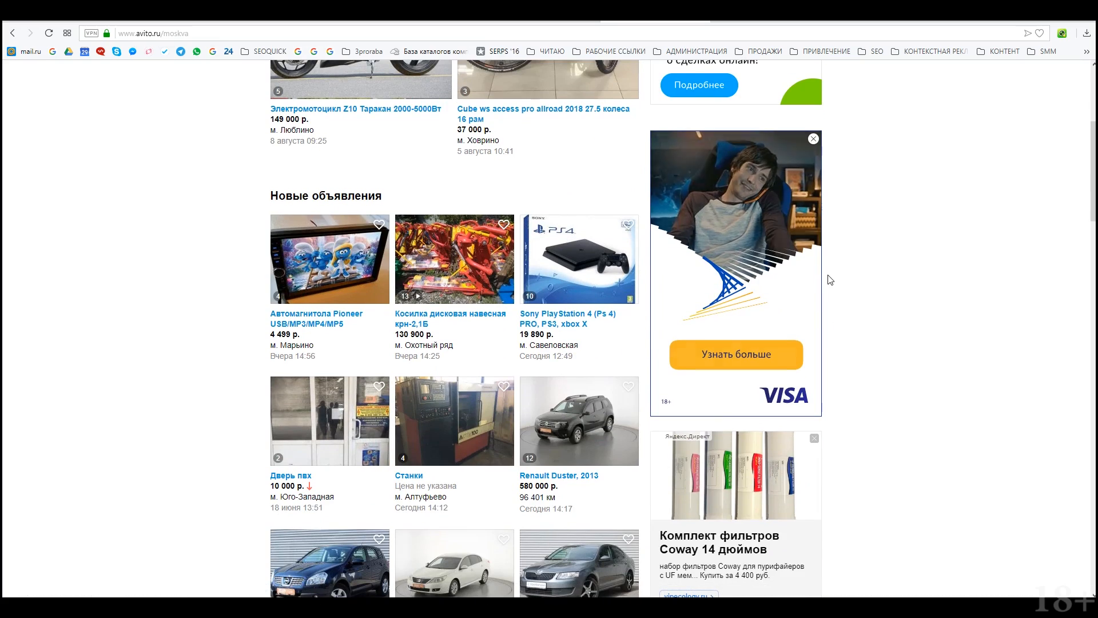
scroll(832, 277, "down", 2)
scroll(549, 226, "up", 4)
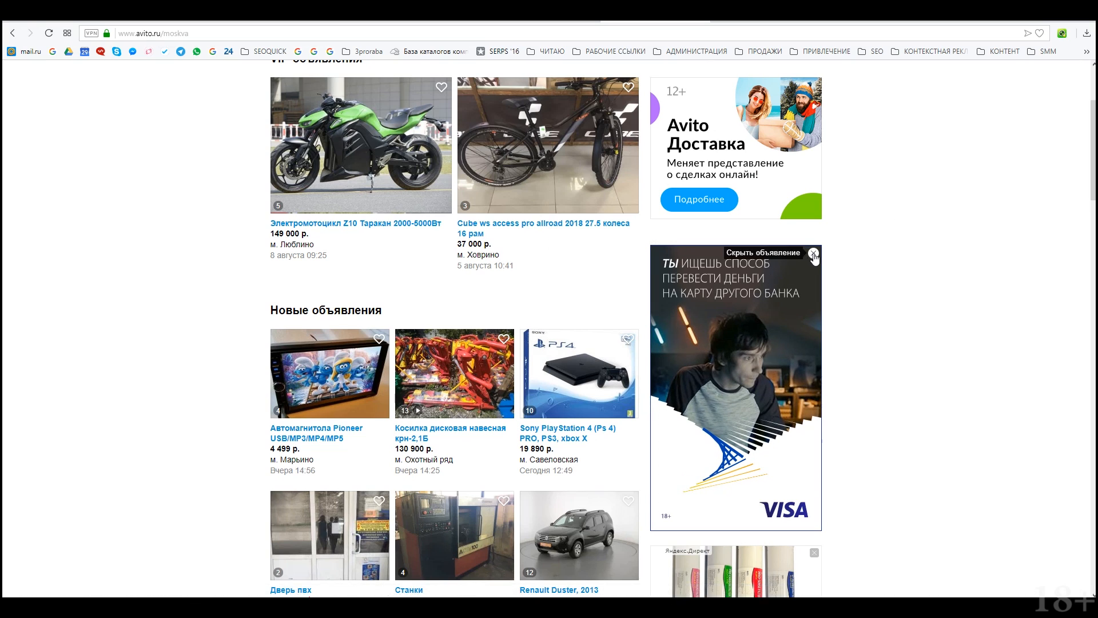
scroll(791, 261, "down", 9)
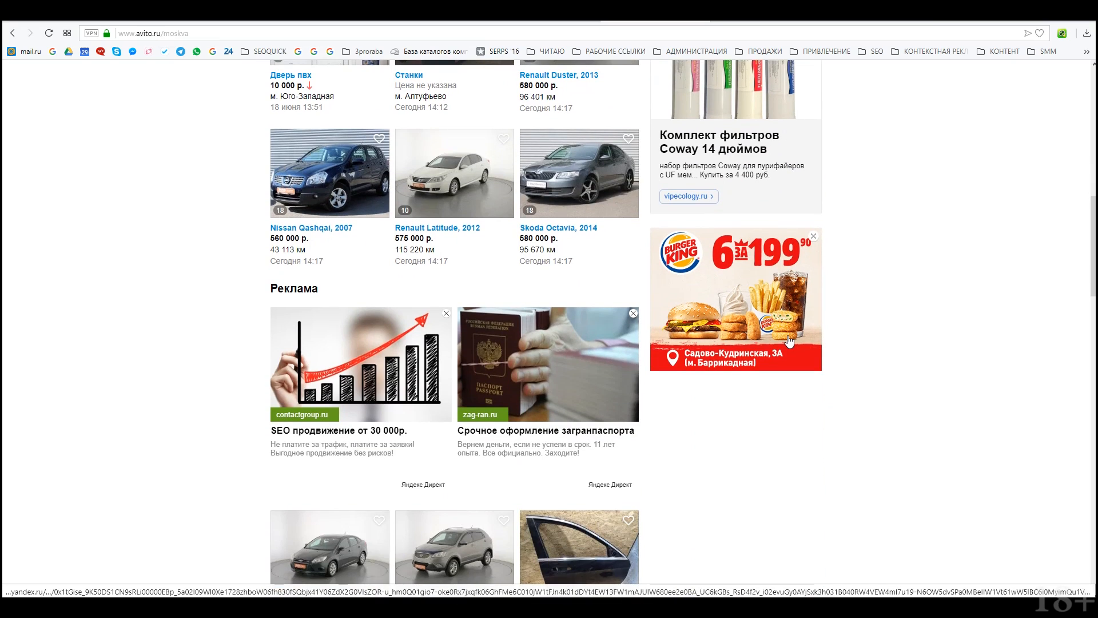
scroll(790, 341, "up", 2)
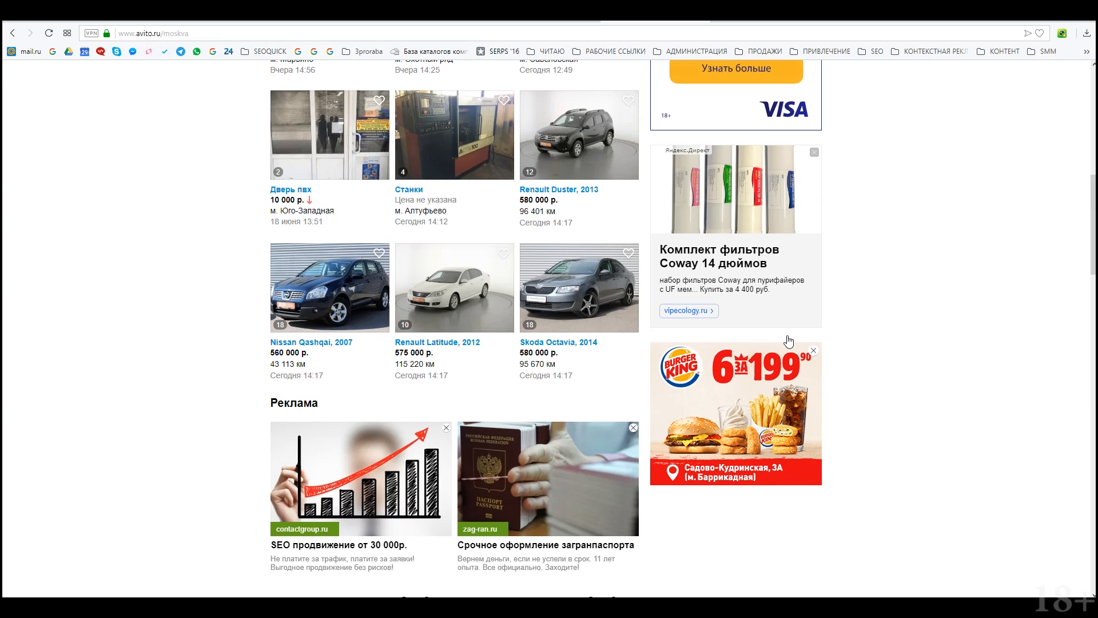
scroll(777, 375, "up", 3)
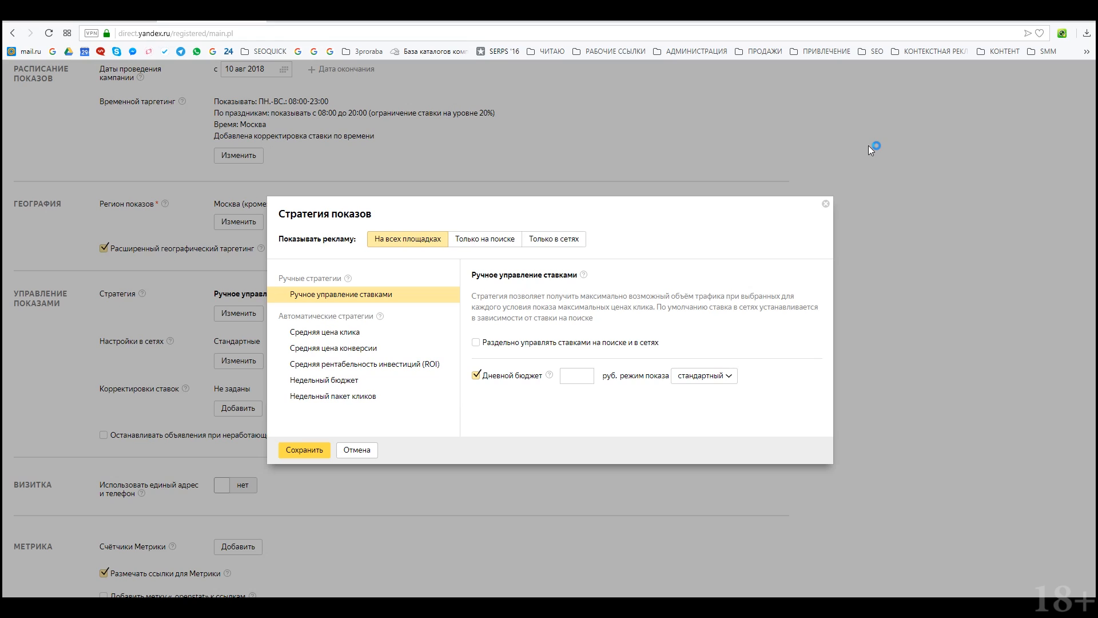
Step: Save a search-only strategy with a 300-ruble daily budget
left_click(497, 241)
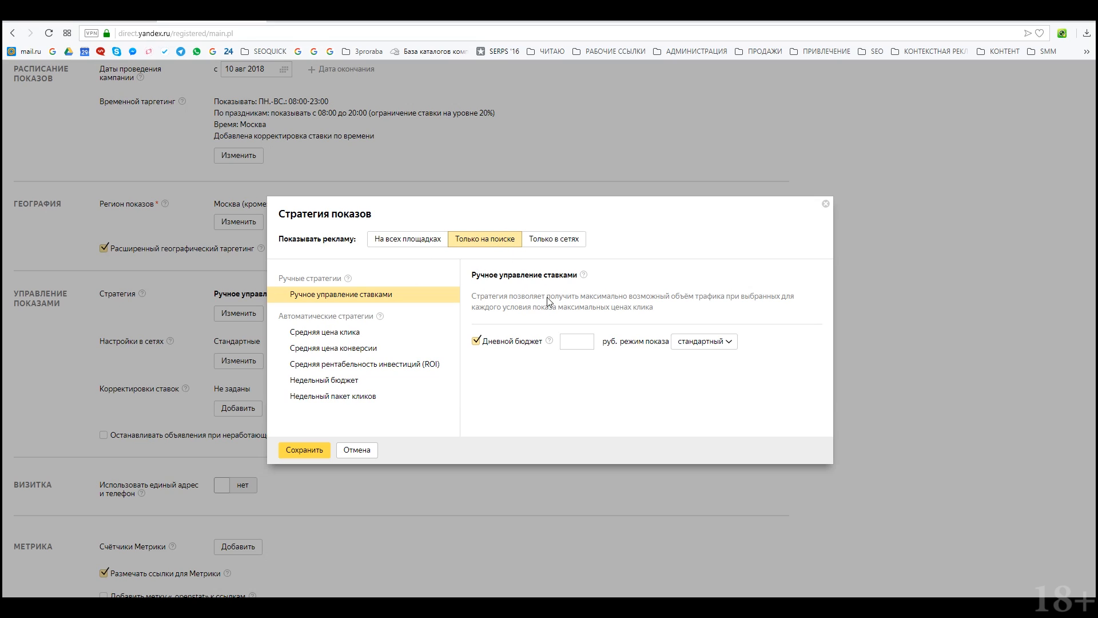
left_click(575, 345)
type("40")
key("BackSpace")
key("BackSpace")
type("400")
key("BackSpace")
key("BackSpace")
key("BackSpace")
type("300")
left_click(551, 341)
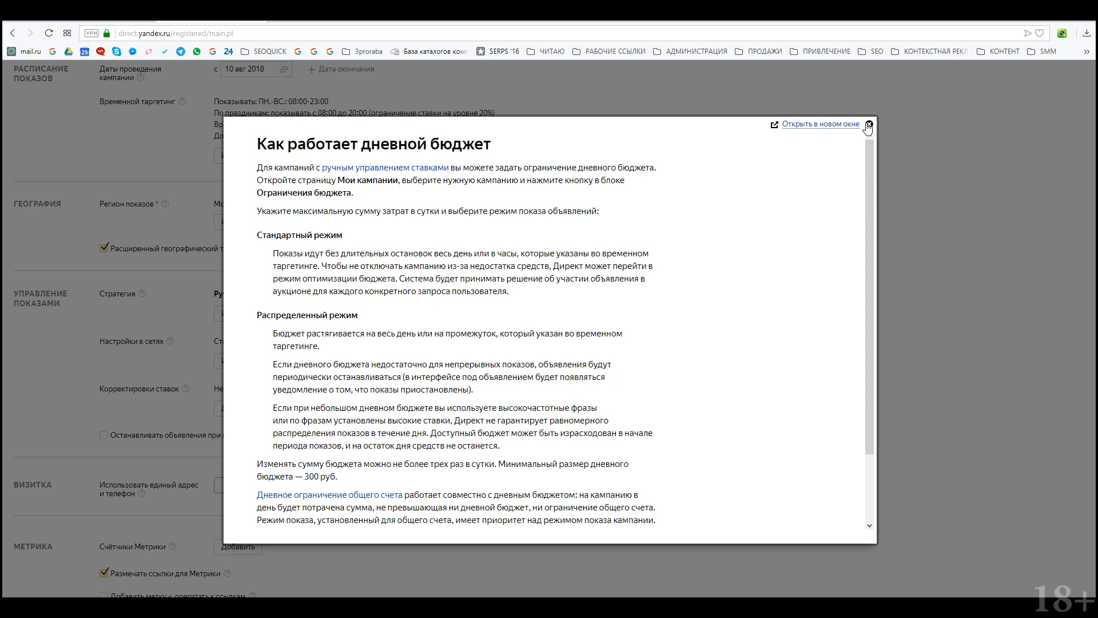
left_click(867, 126)
left_click(304, 452)
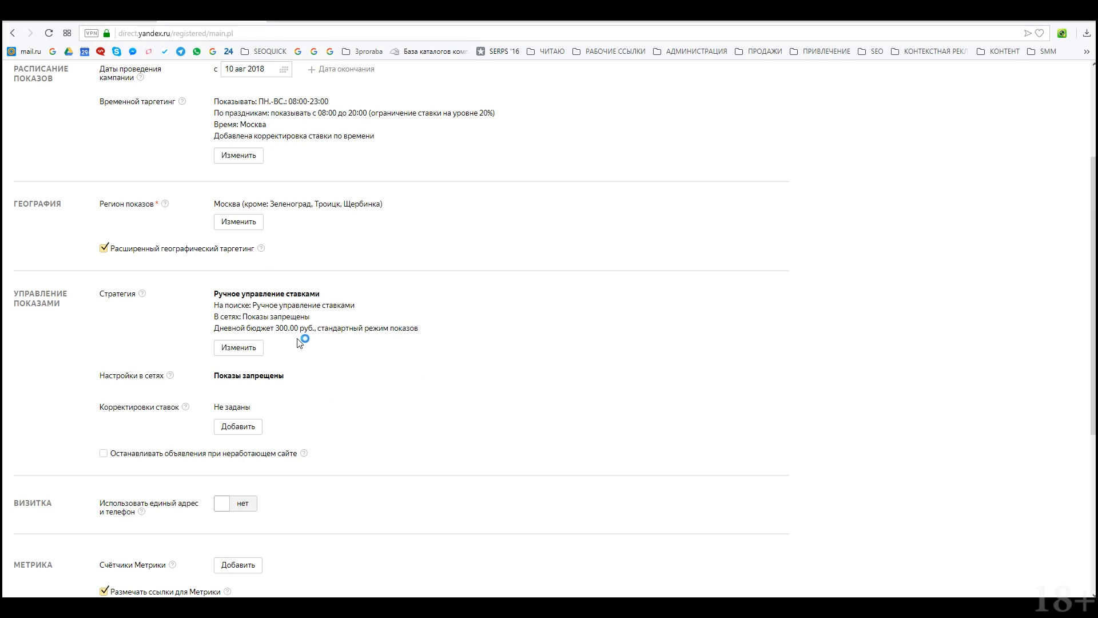
Step: Switch the daily budget to распределённый mode and stop ads when the site is down
left_click_drag(358, 306, 207, 309)
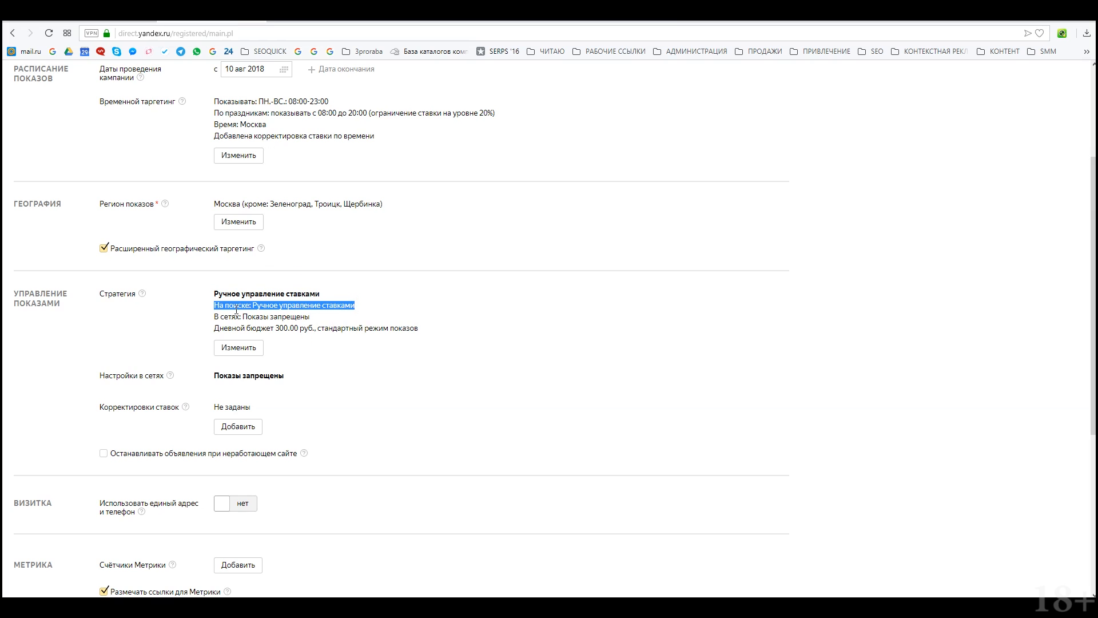
left_click_drag(312, 318, 210, 329)
scroll(325, 364, "down", 2)
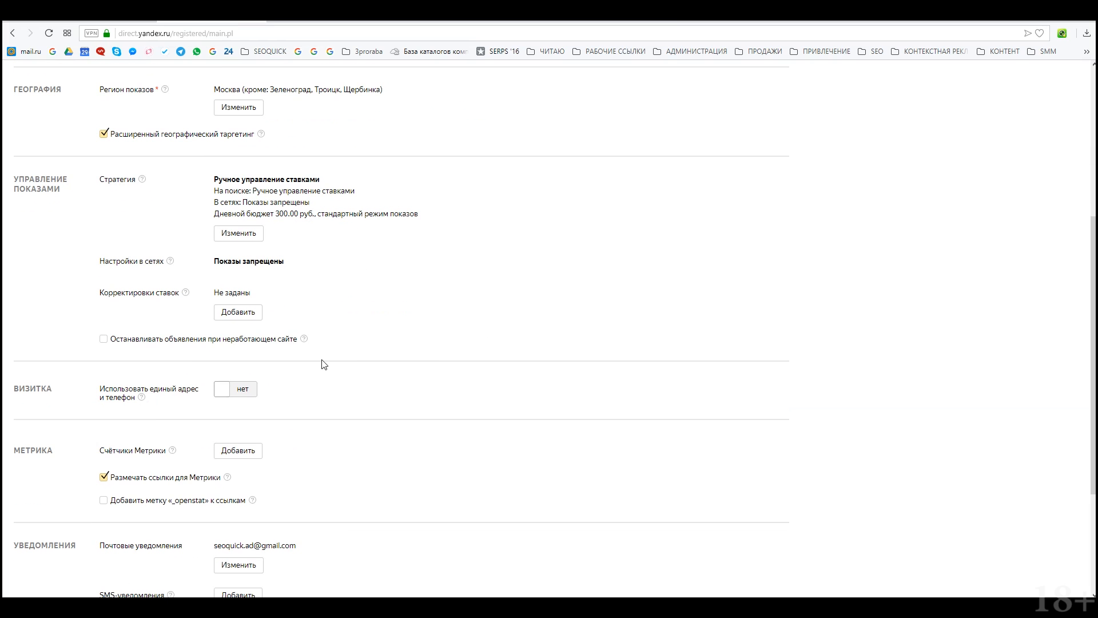
left_click(241, 233)
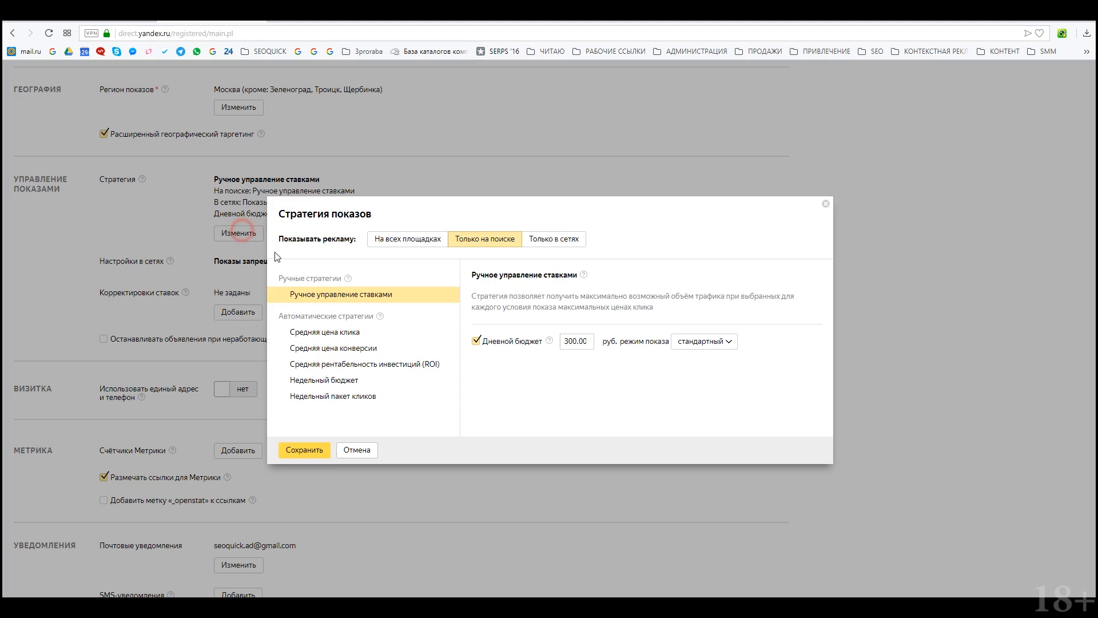
left_click(711, 343)
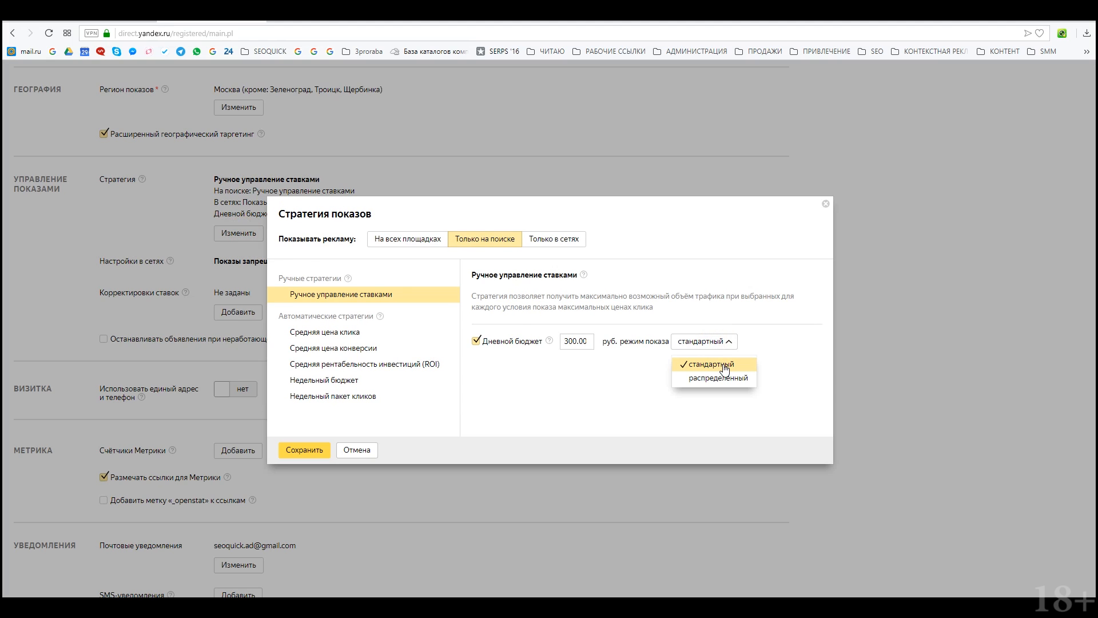
left_click(730, 377)
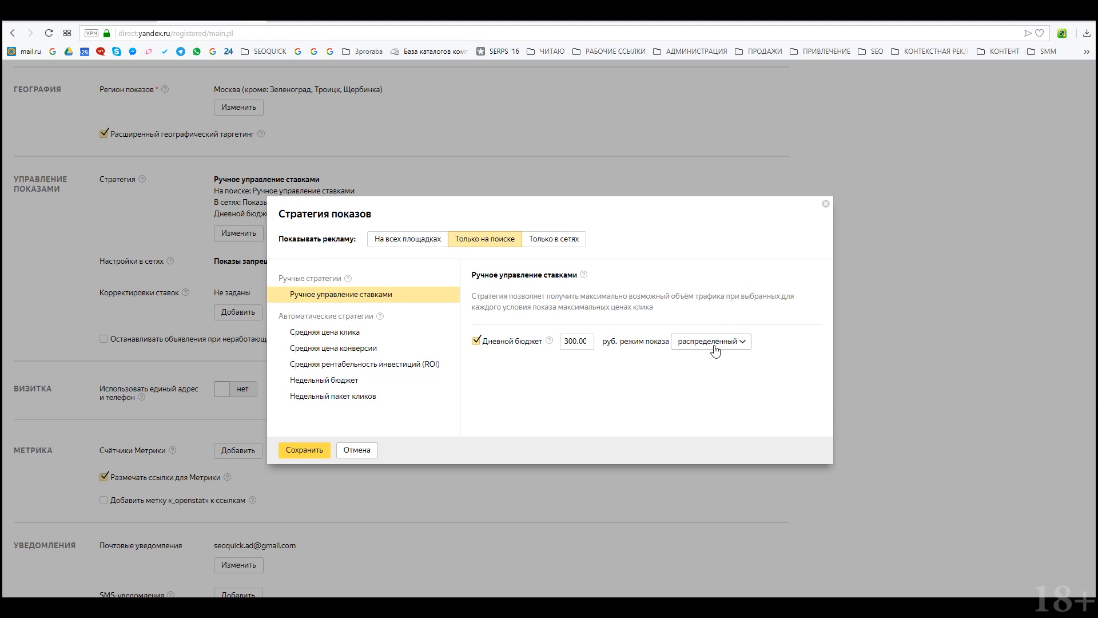
left_click(297, 451)
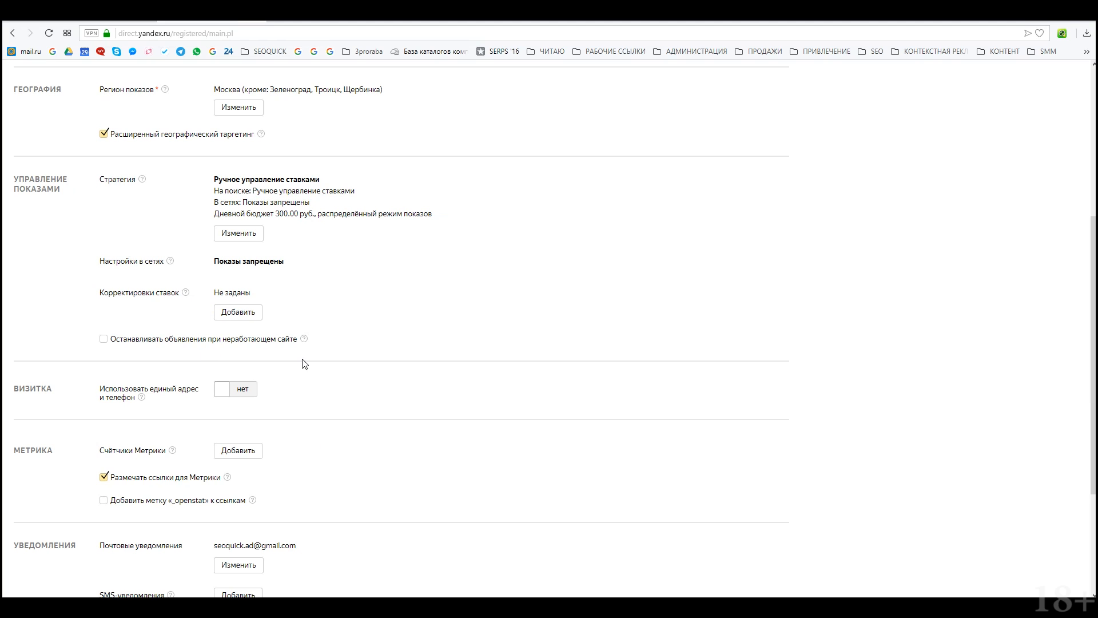
left_click(104, 338)
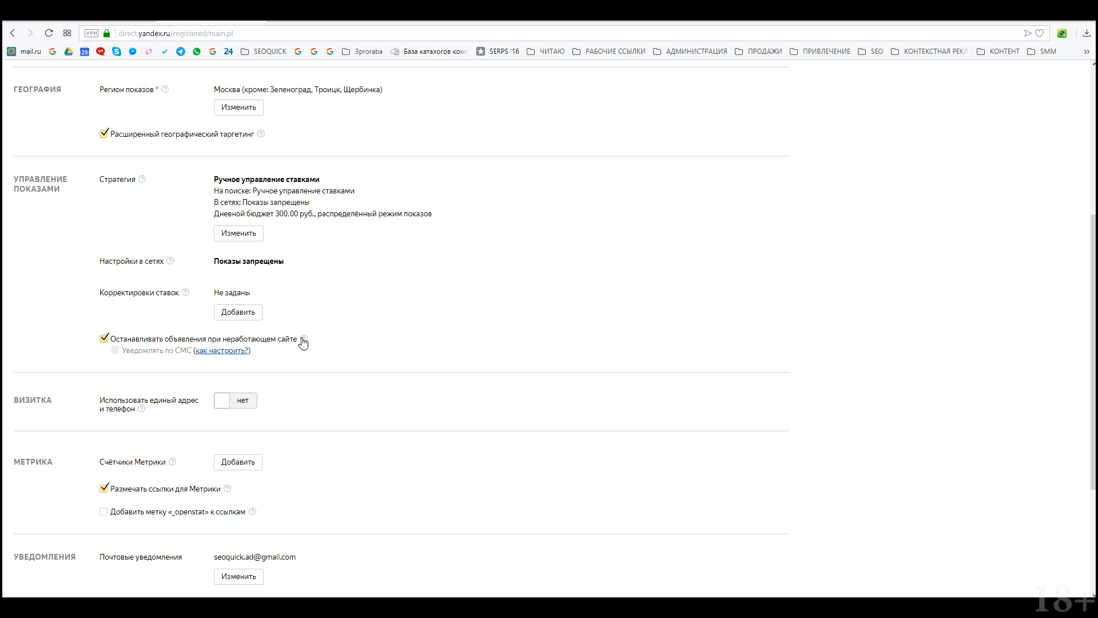
Step: Set Визитка to да to enable a single address and phone card
scroll(303, 342, "down", 3)
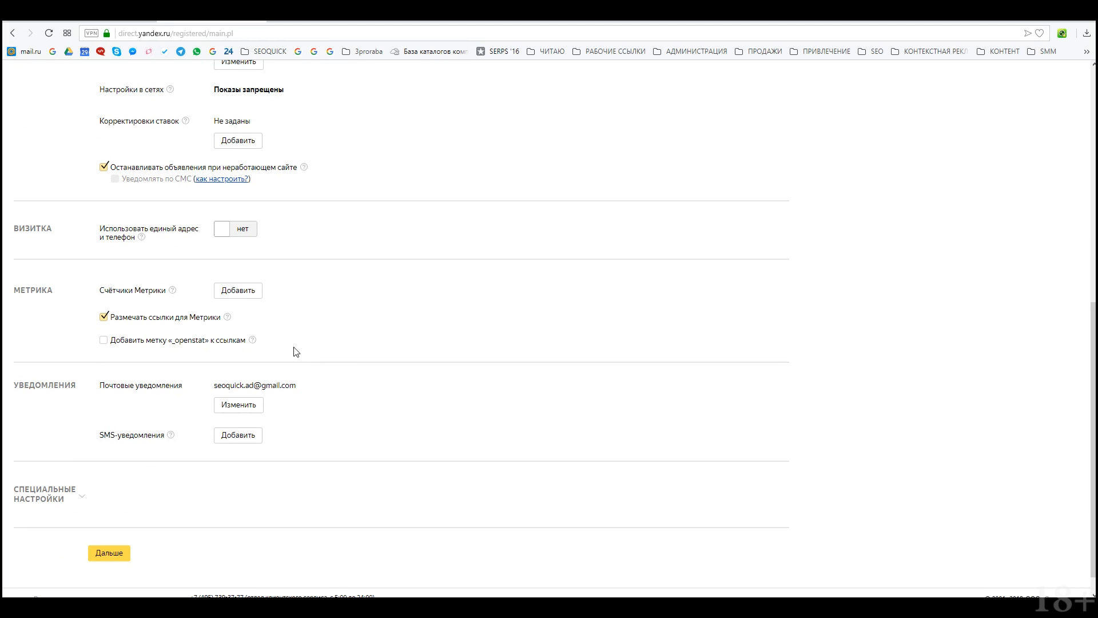
left_click(253, 239)
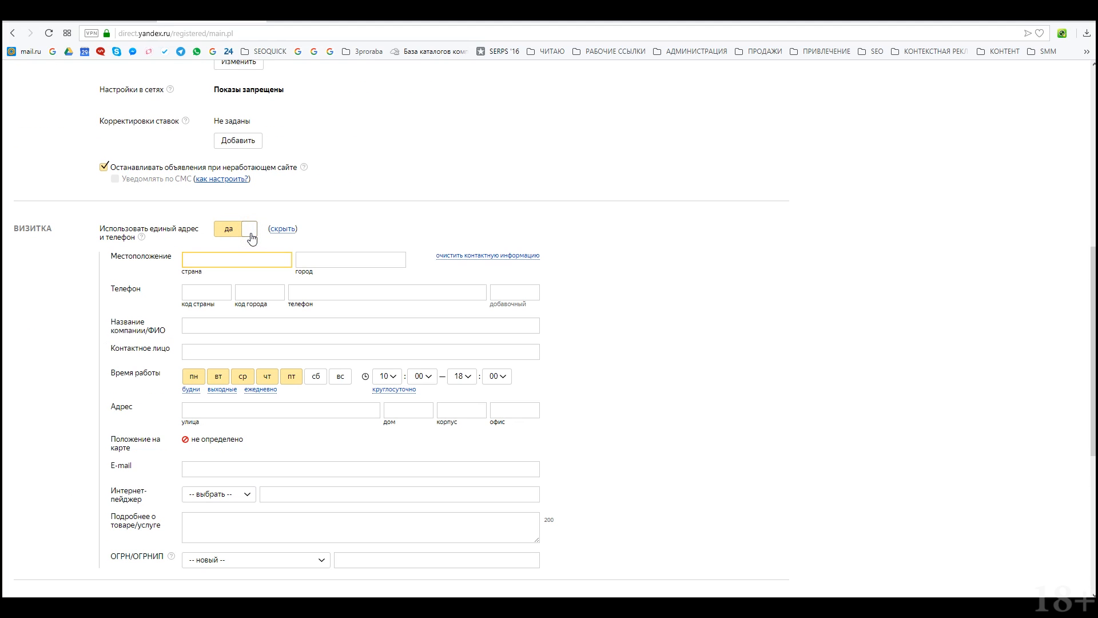
scroll(444, 290, "down", 2)
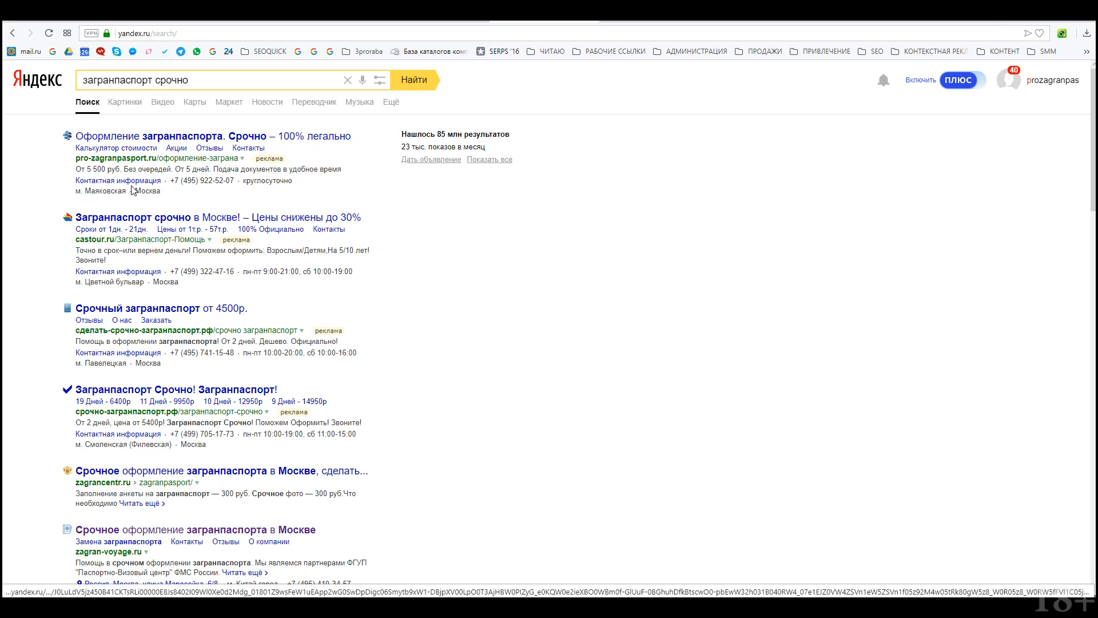
Step: View the search ad's Контактная информация card, then return to the Direct campaign settings
left_click(142, 182)
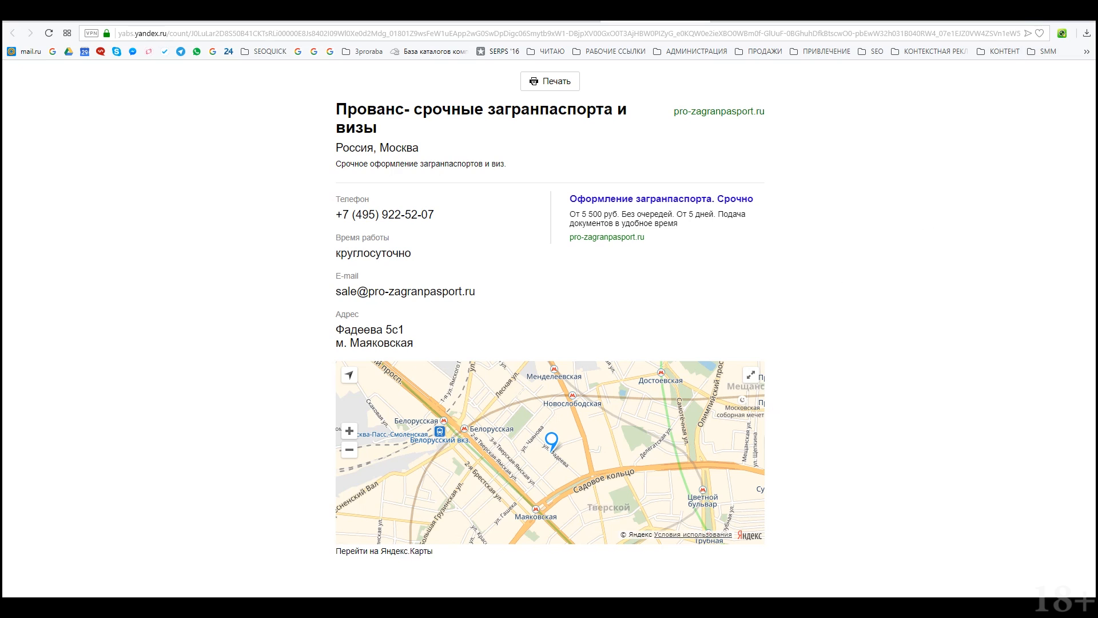
left_click(1023, 14)
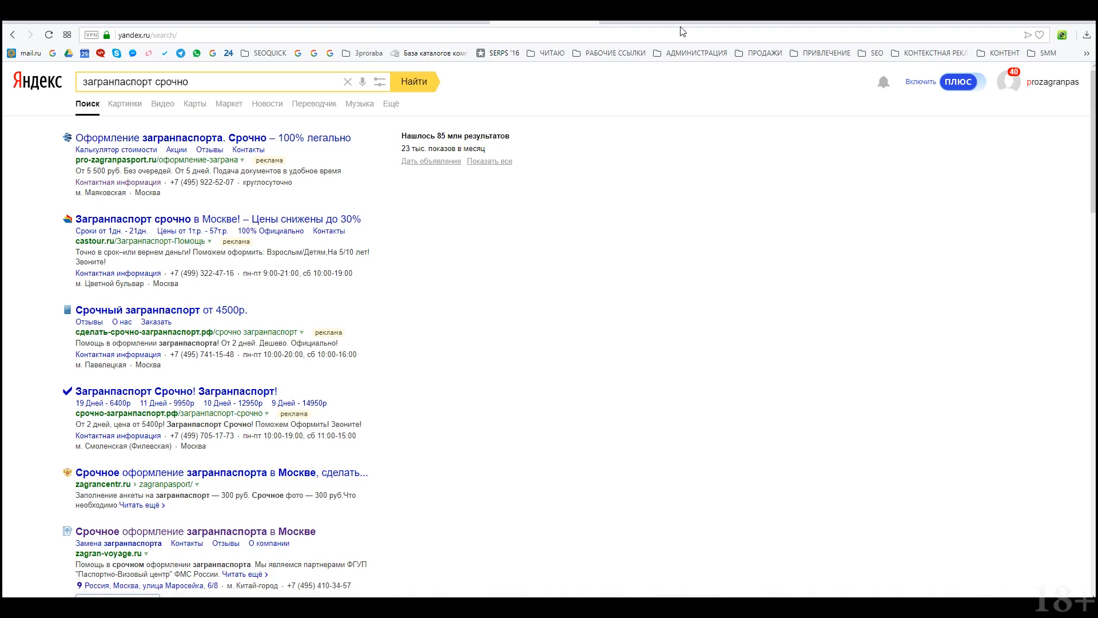
left_click(238, 22)
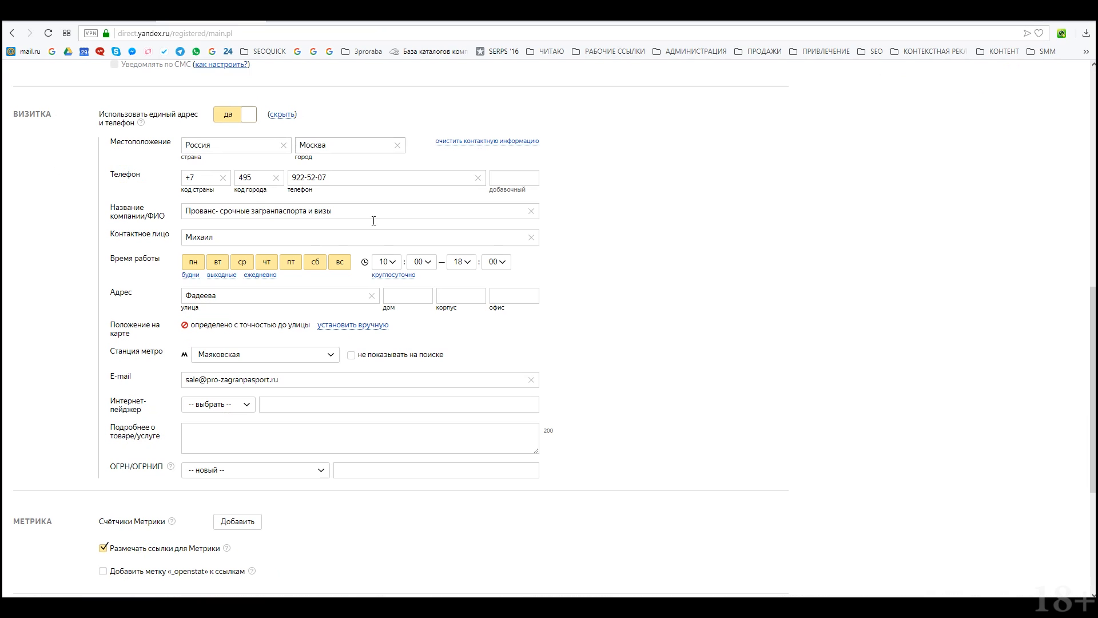
Step: Enter house number 5с1 in the address and keep Маяковская as the metro station shown in search
left_click(257, 293)
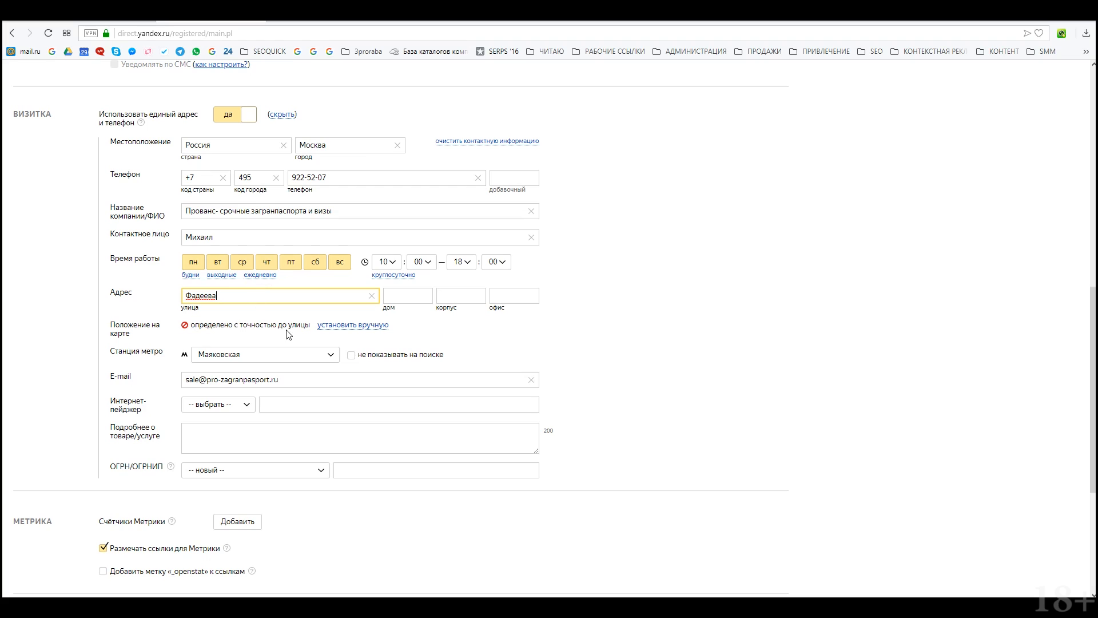
left_click(406, 294)
type("5с1")
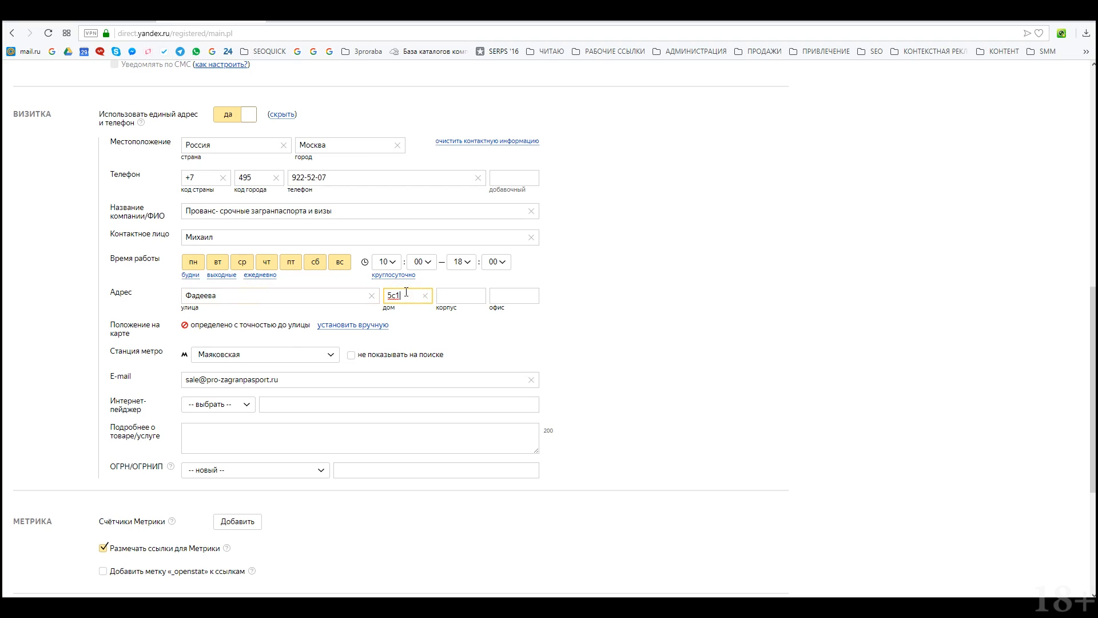
left_click(618, 299)
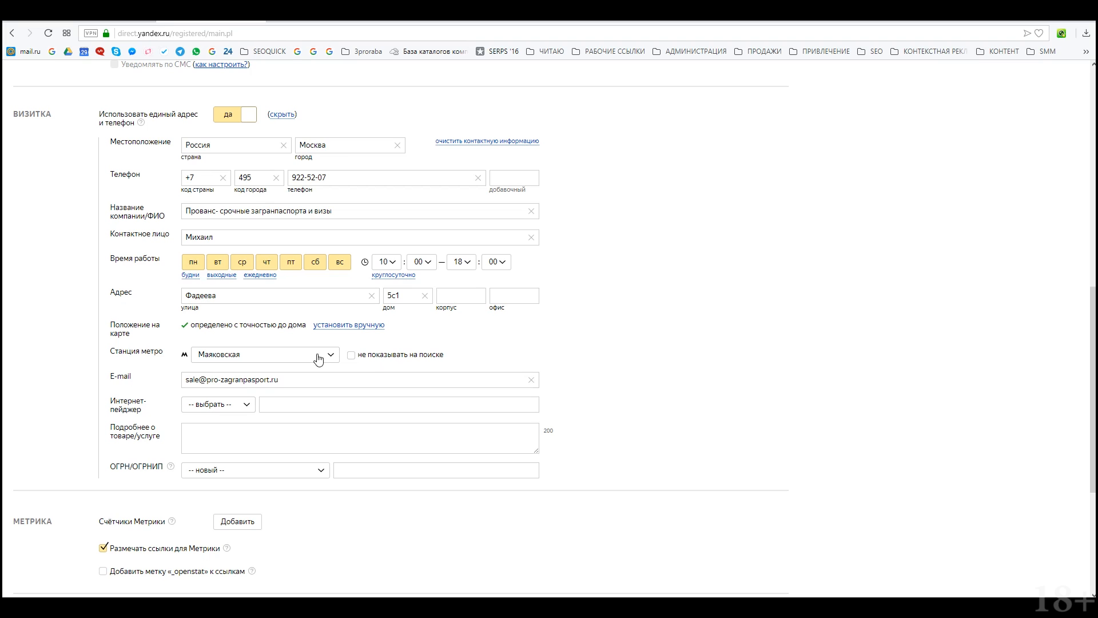
left_click(352, 355)
left_click(352, 355)
left_click(250, 357)
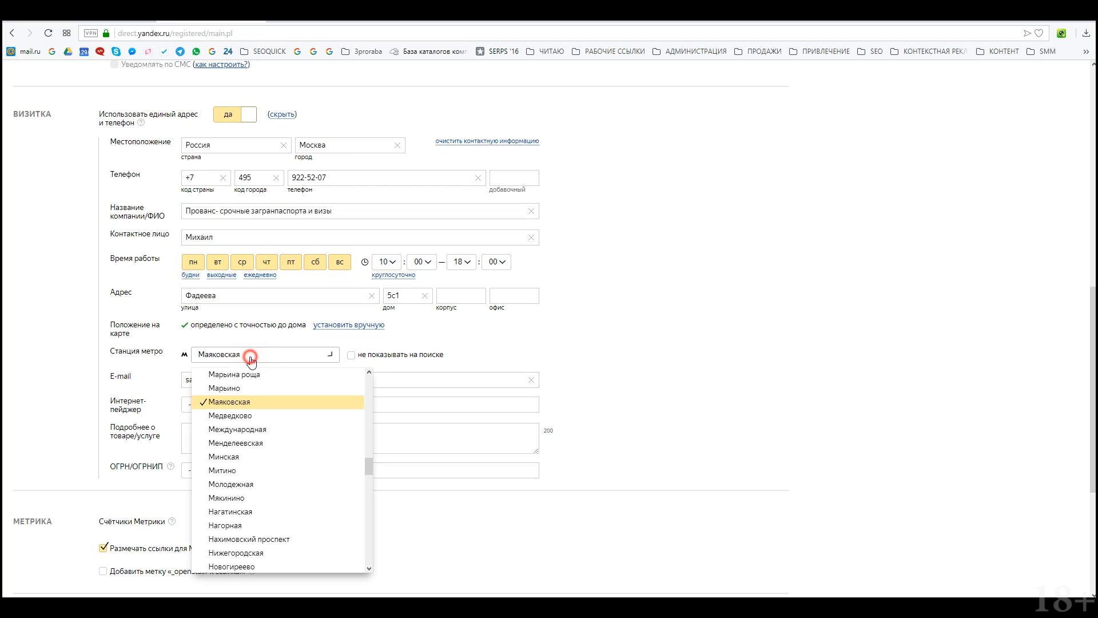
left_click(250, 357)
Step: Choose Skype as the messenger on the contact card
left_click(267, 404)
left_click(223, 404)
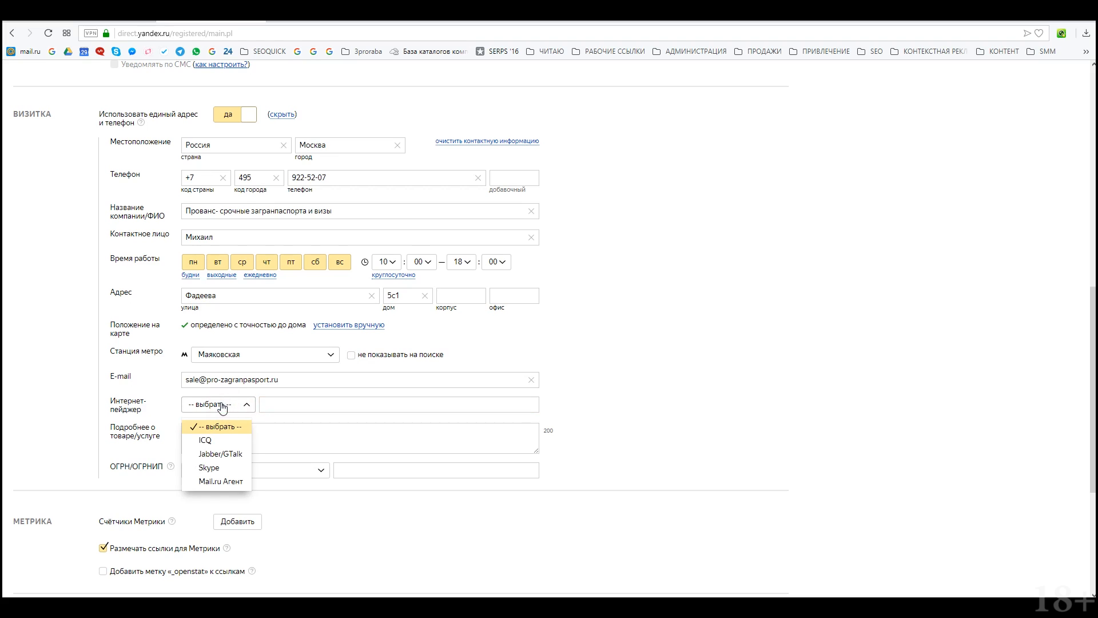
left_click(206, 467)
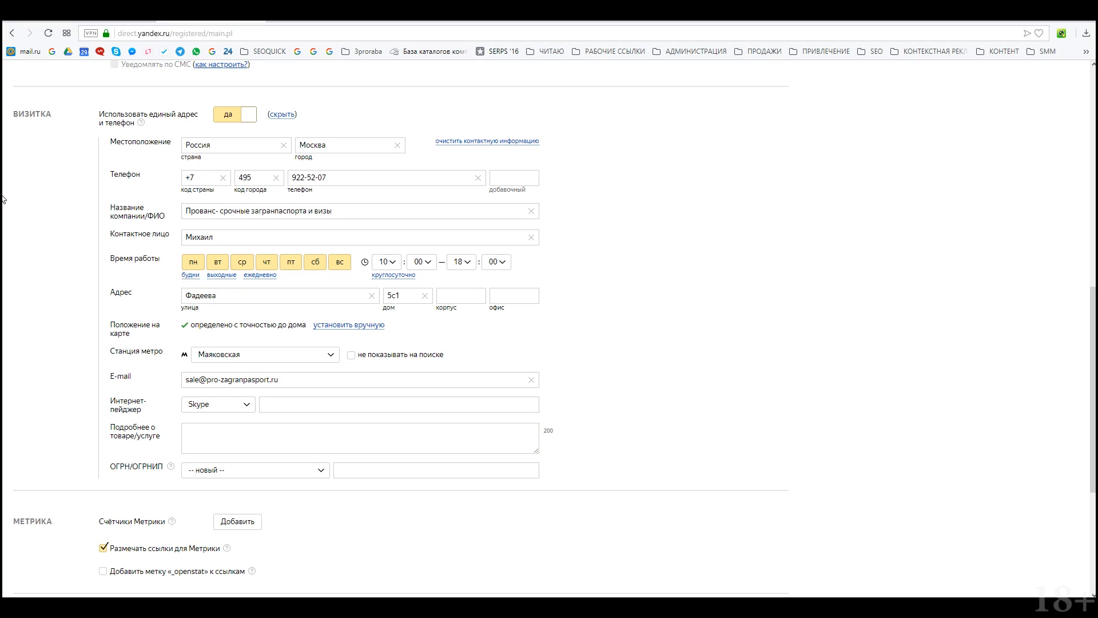
Step: Paste the description 'Срочное оформление загранпаспортов и виз.' and select the ОГРН/ОГРНИП registration number
left_click(191, 430)
type("Срочное оформление загранпаспортов и виз.")
left_click(246, 471)
left_click(245, 506)
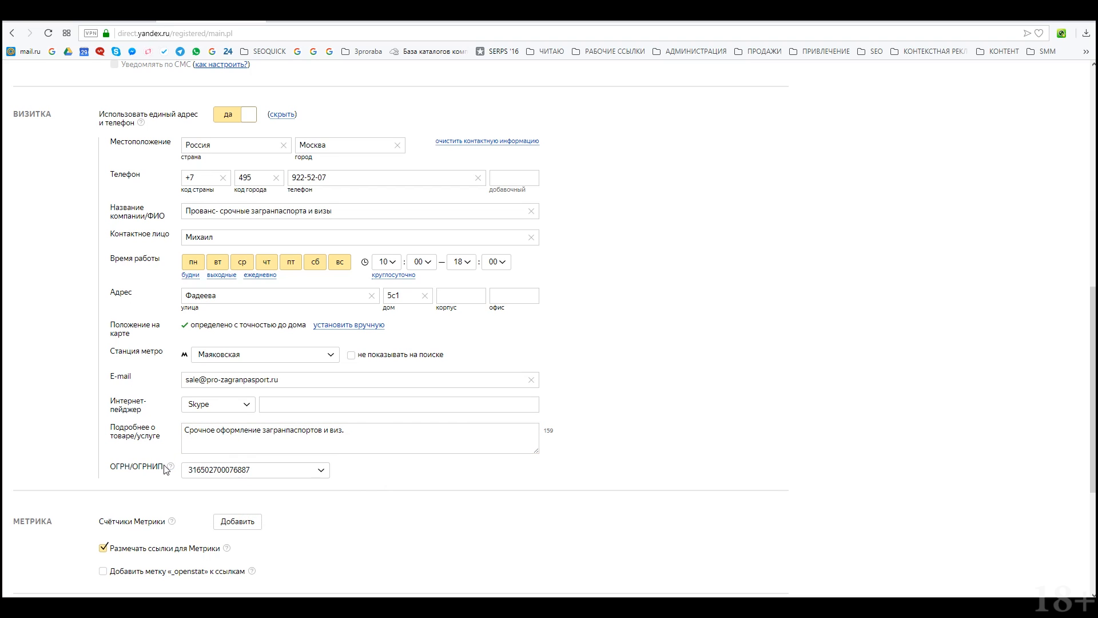
Step: Add a counter under Счётчики Метрики by pasting its number and saving it
scroll(150, 489, "down", 2)
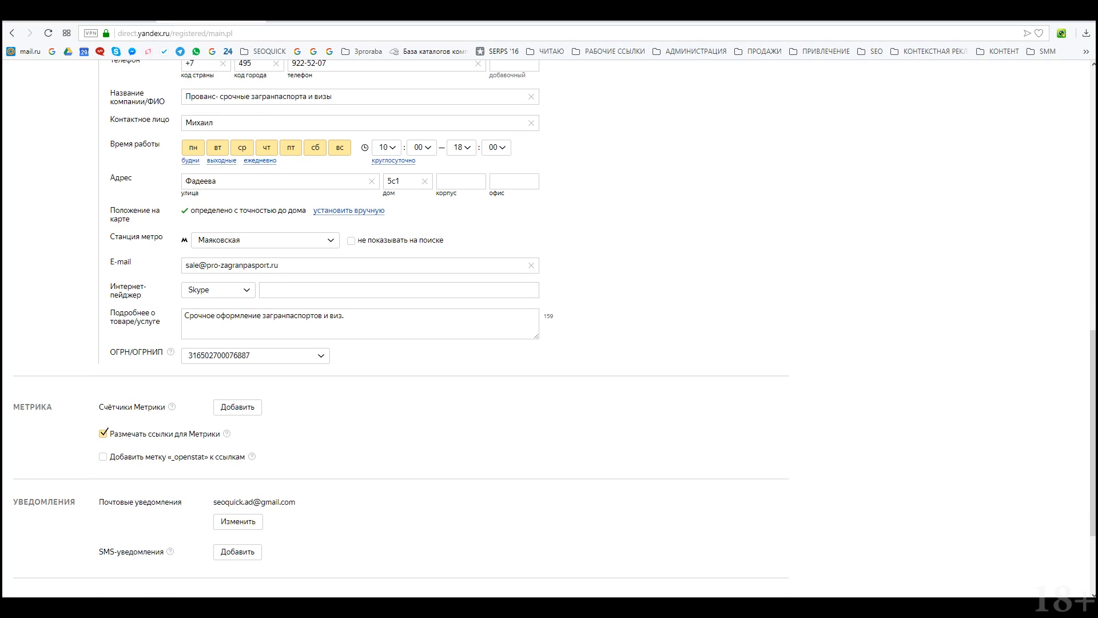
scroll(175, 249, "down", 3)
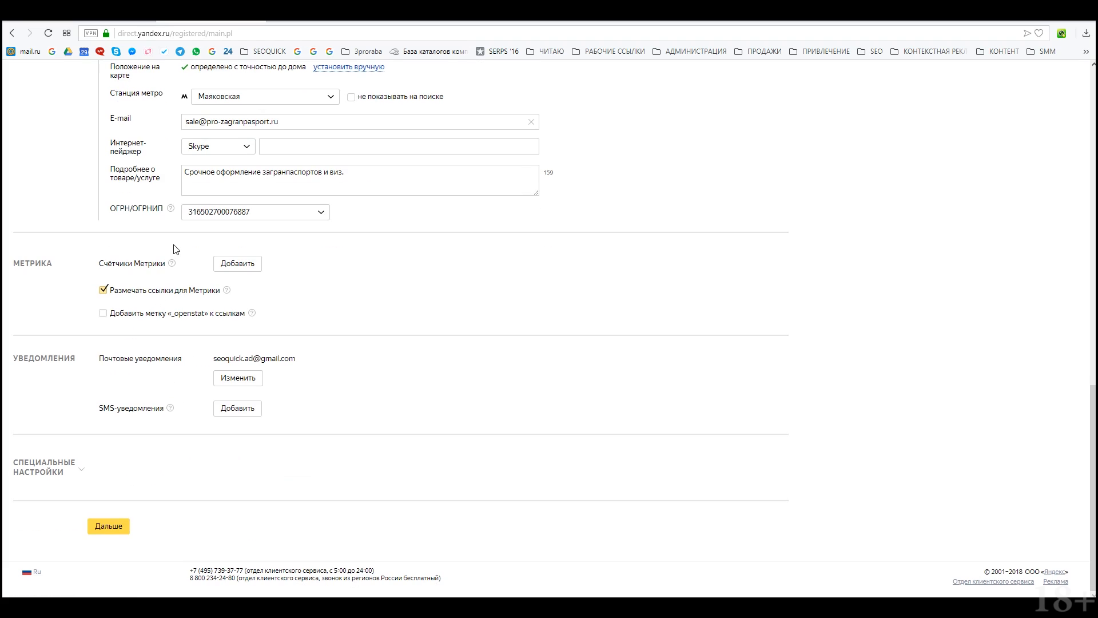
left_click(247, 264)
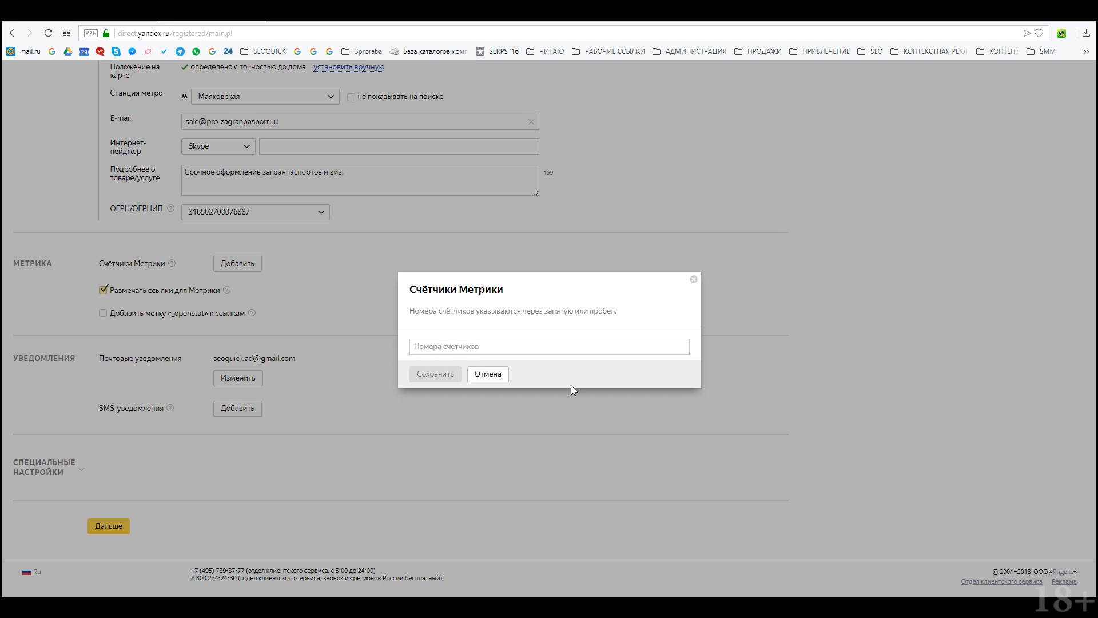
left_click(451, 346)
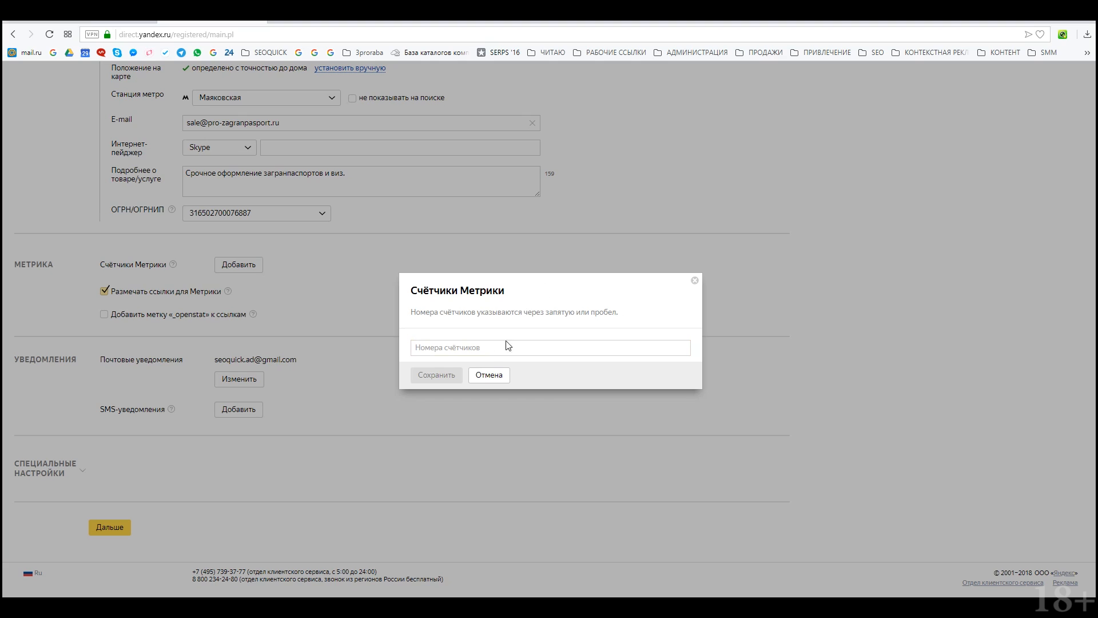
left_click(503, 348)
type("25702349")
left_click(437, 374)
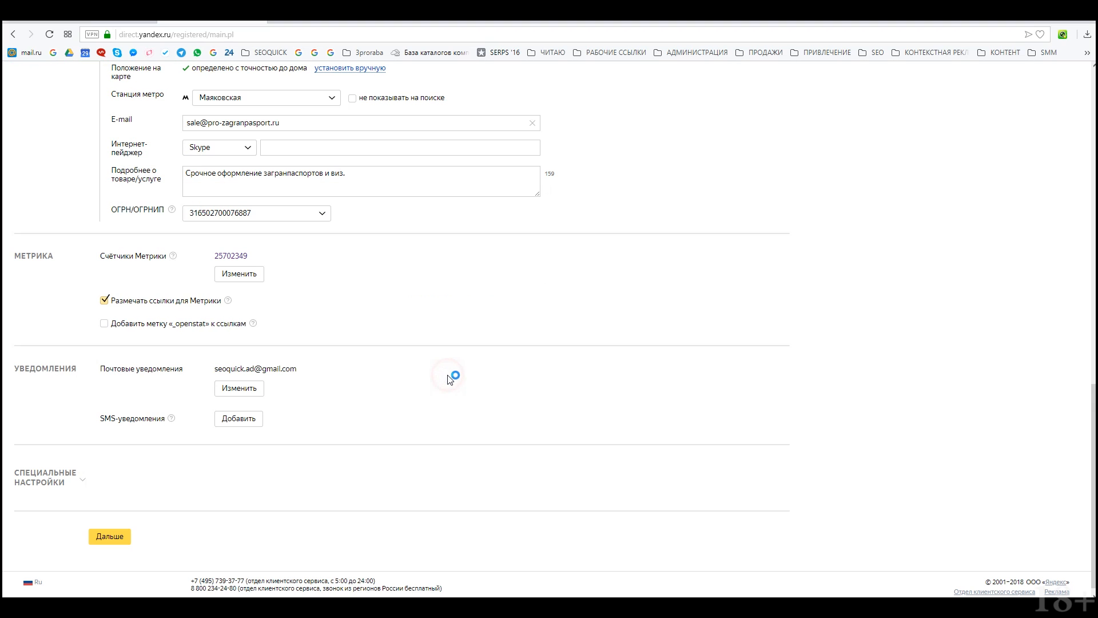
Step: Review the Metrika link-tagging help, noting the yclid parameter in the example link
left_click(229, 301)
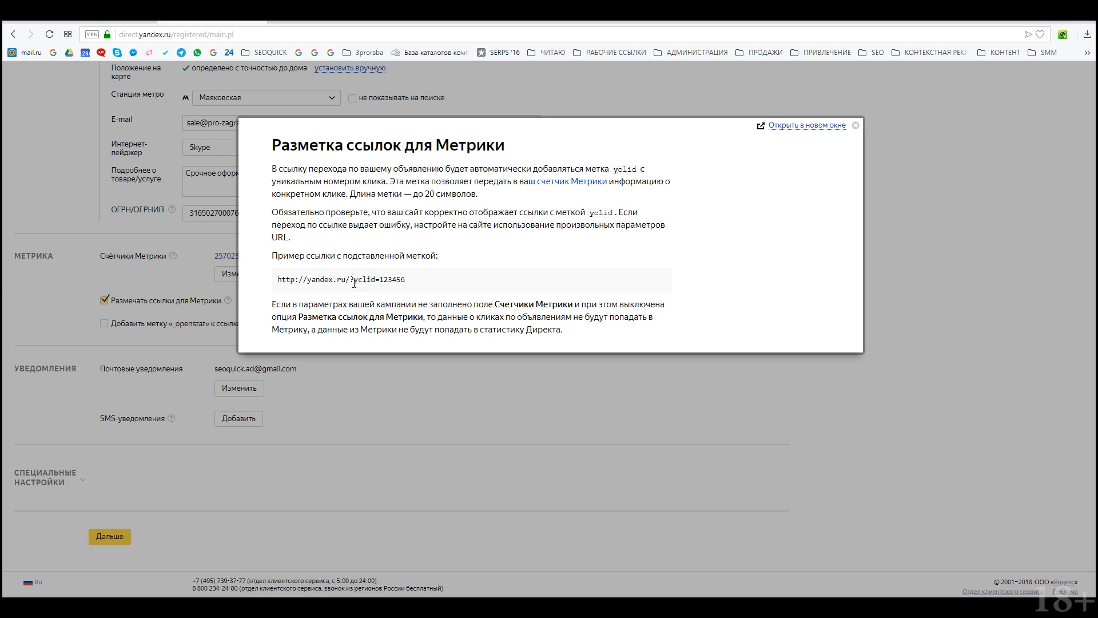
left_click_drag(349, 279, 406, 280)
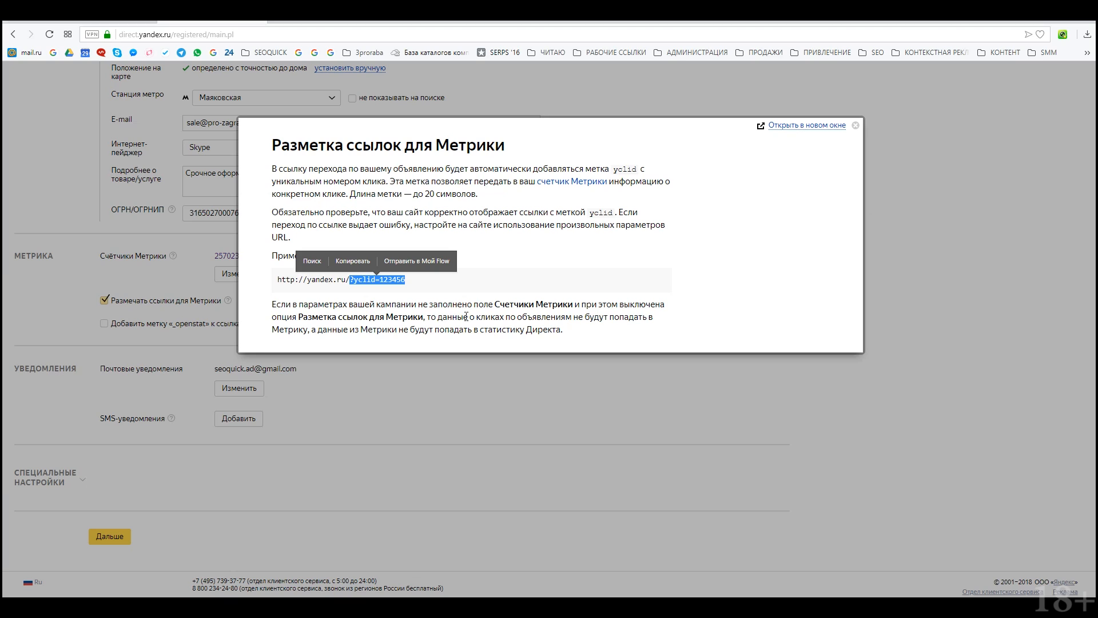
left_click(856, 126)
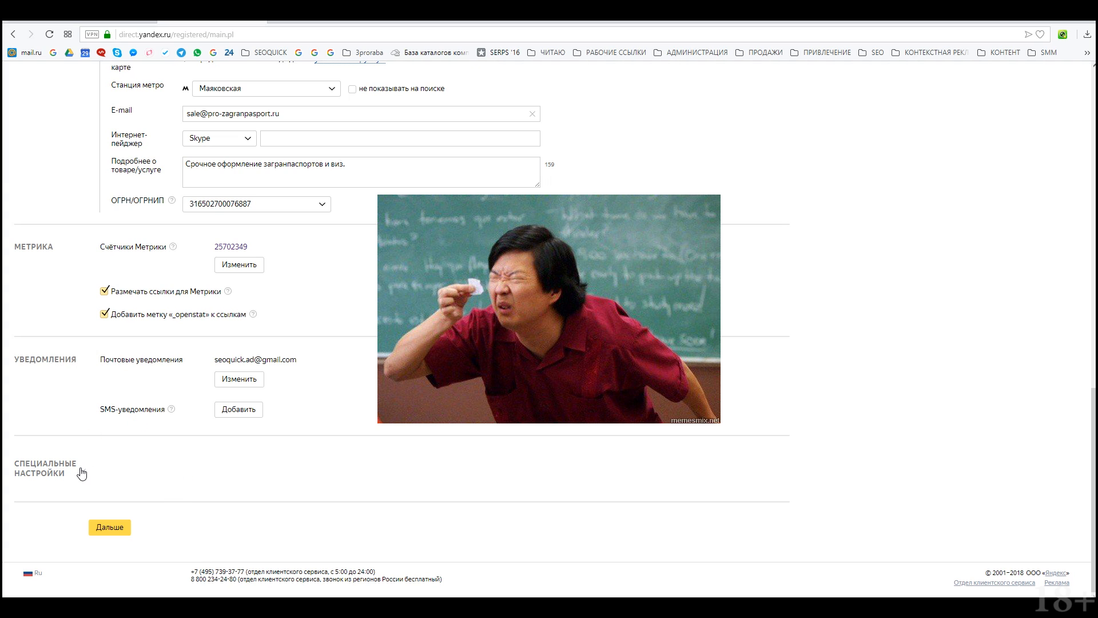
Step: Expand the special settings and bring up the Минус-фразы editor for campaign negative phrases
left_click(82, 473)
scroll(82, 473, "down", 2)
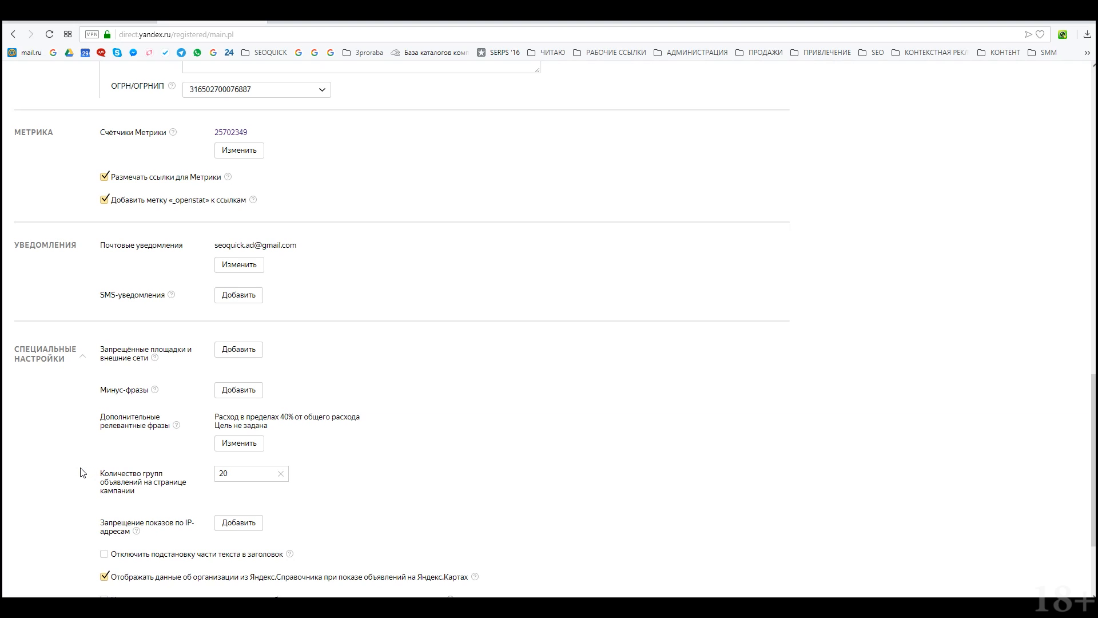
left_click(250, 392)
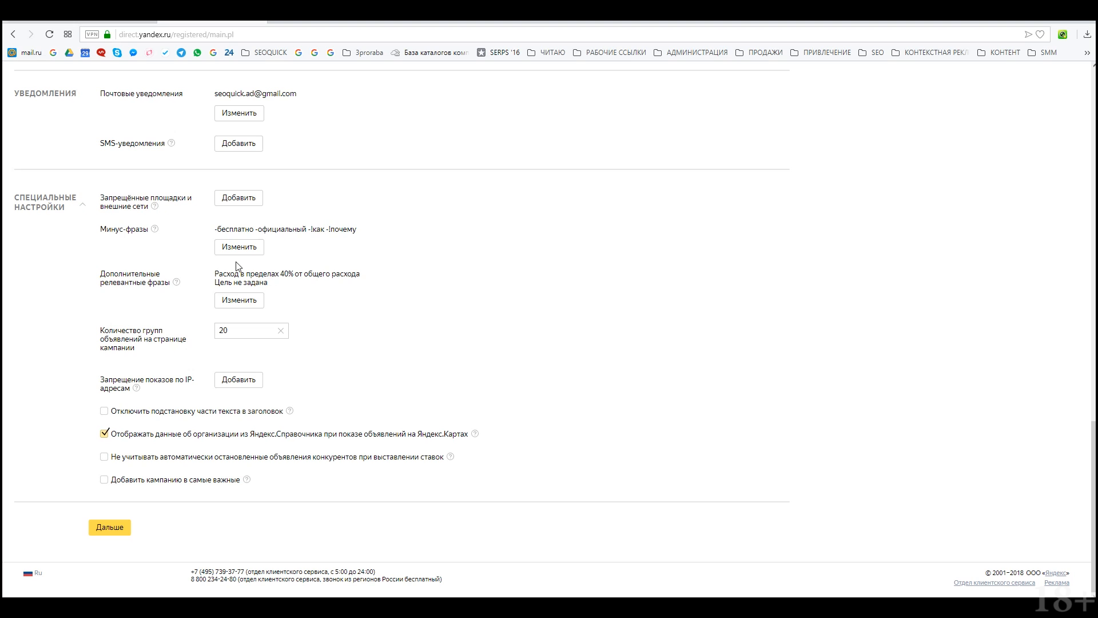
Step: Add mail.yandex.ru and mail.ru to Запрещённые площадки, accept the mail.ru warning, and save
left_click(242, 199)
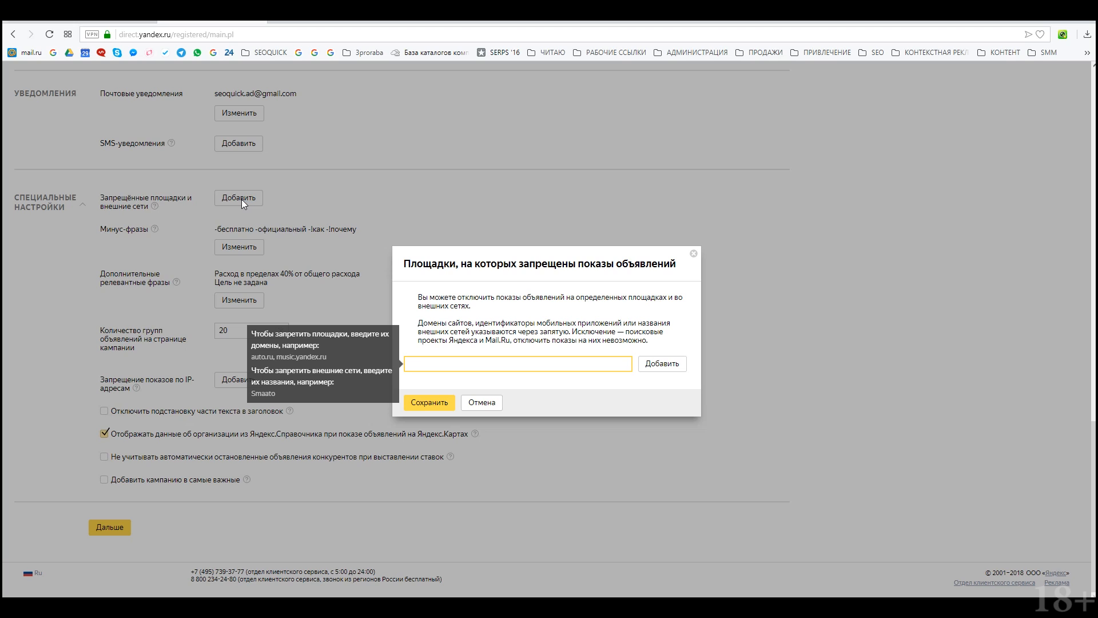
type("m")
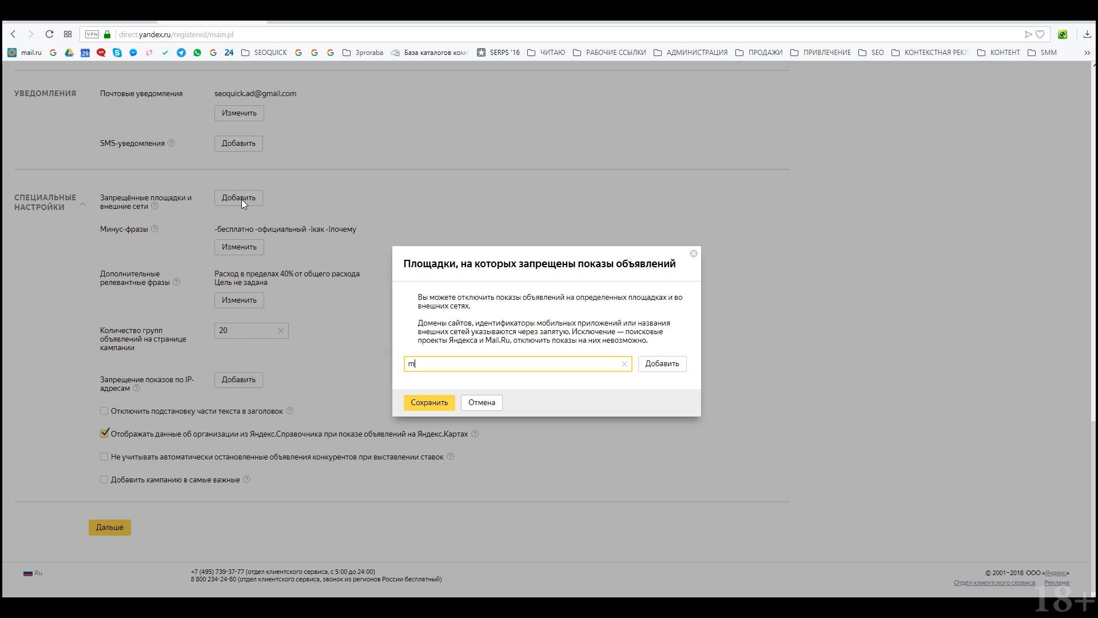
type("ail.yandex.ru, mail.ru")
left_click(662, 364)
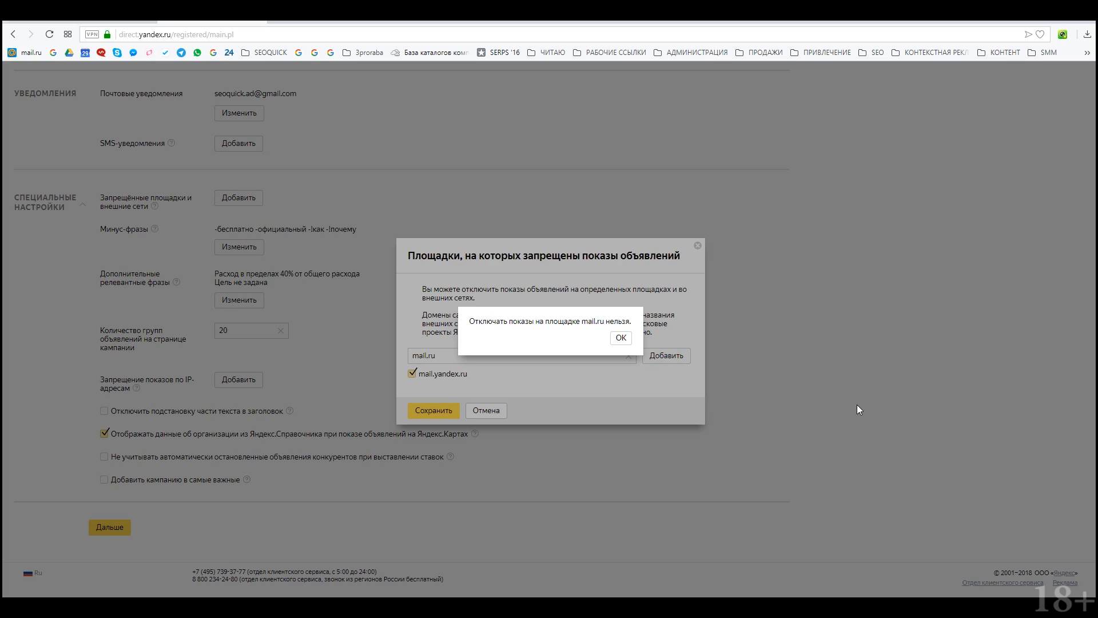
left_click(621, 339)
left_click(435, 412)
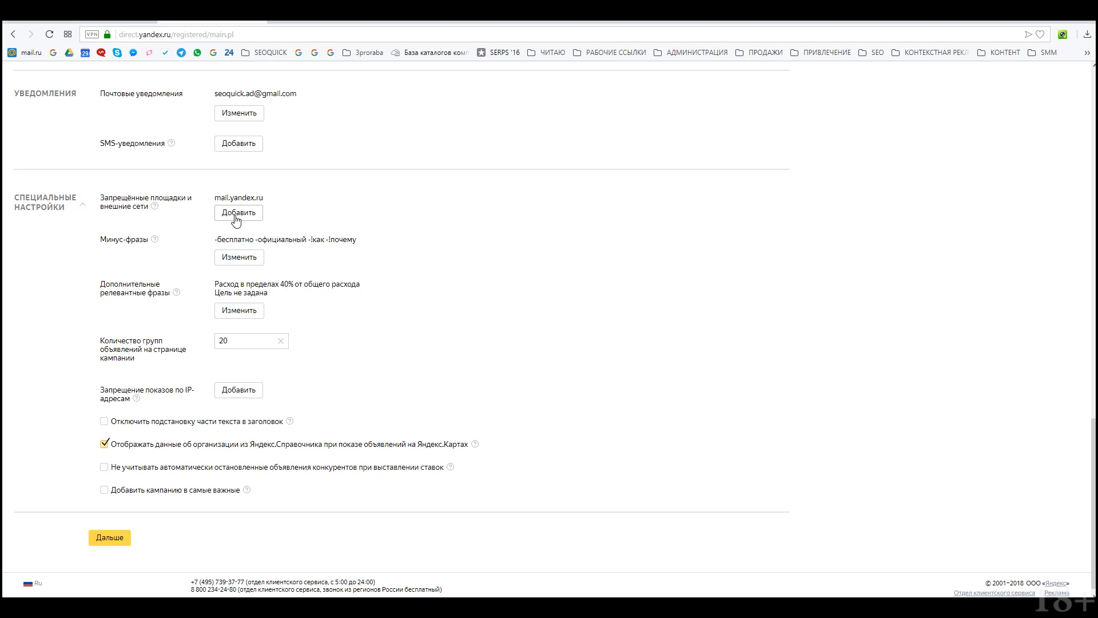
Step: Keep additional relevant phrases on and change their Максимальный расход from 40 to 20
left_click(247, 318)
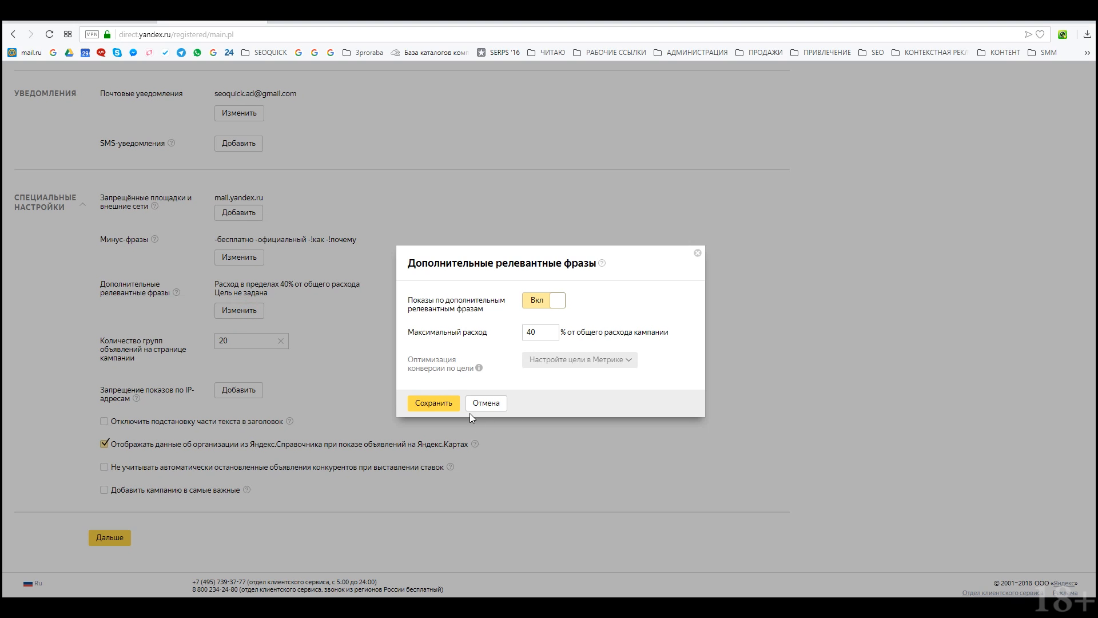
left_click(539, 306)
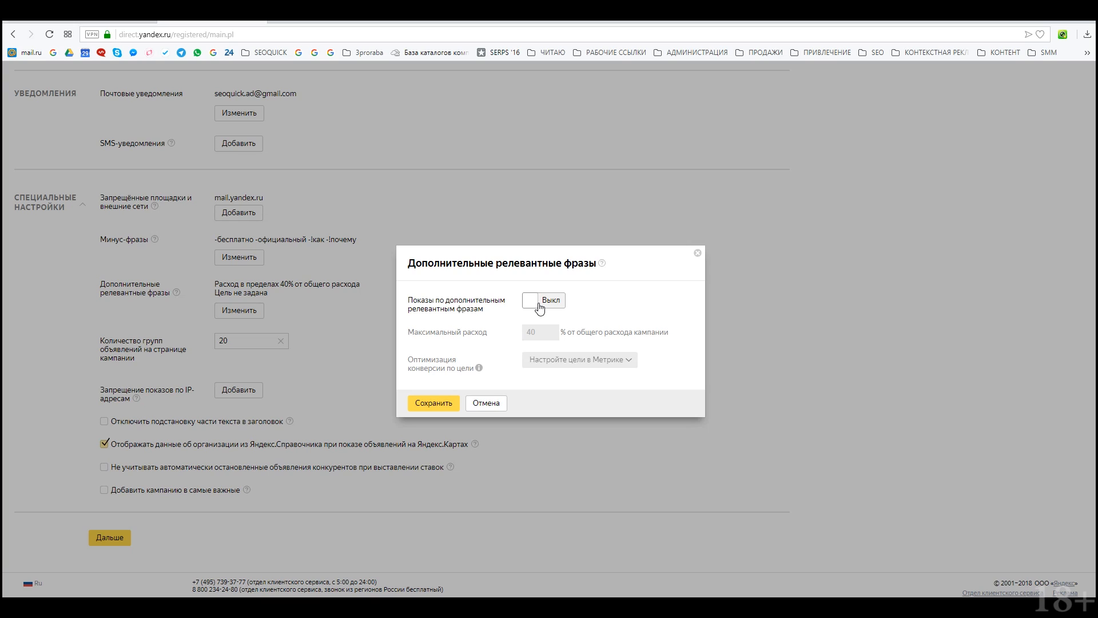
left_click(540, 308)
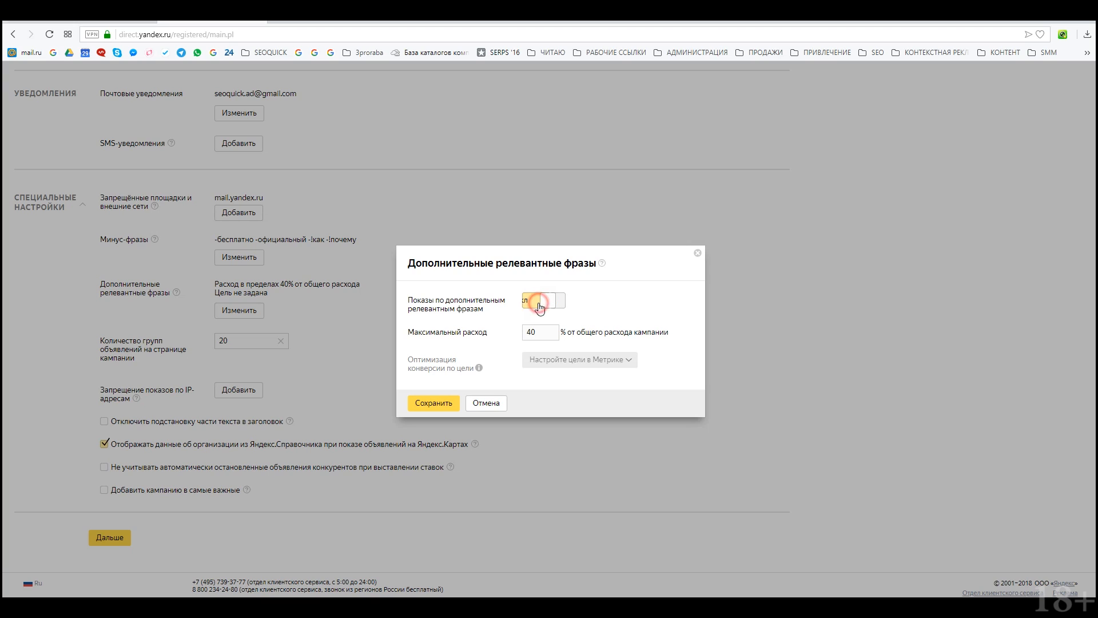
double_click(529, 333)
type("20")
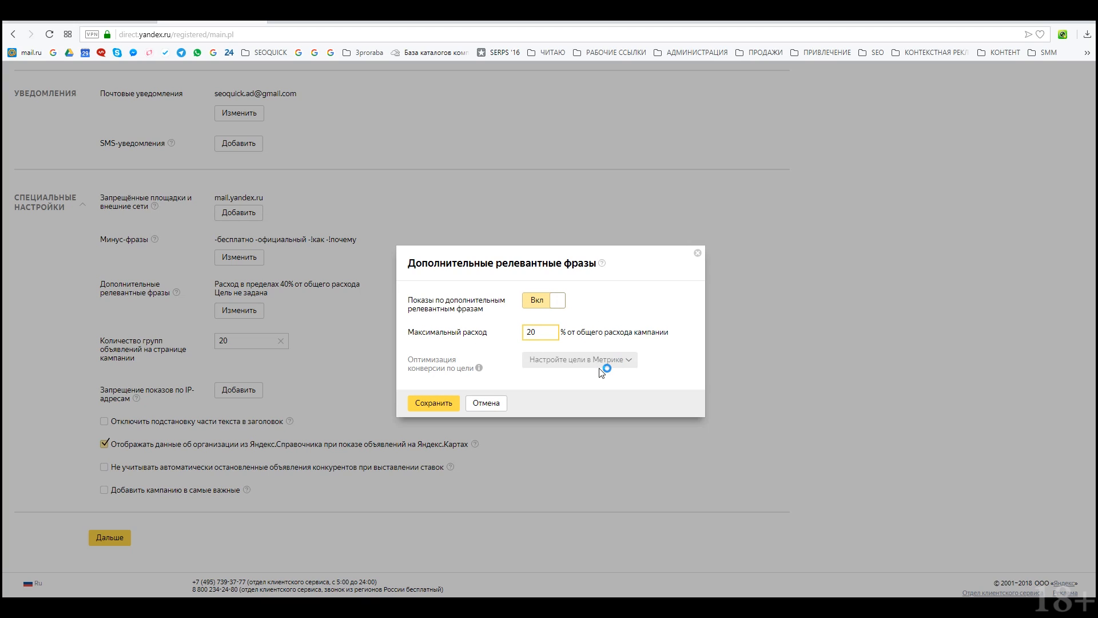
mouse_move(475, 364)
Step: Save the 20% extra-phrase limit and close the IP exclusion list without adding addresses
left_click(436, 405)
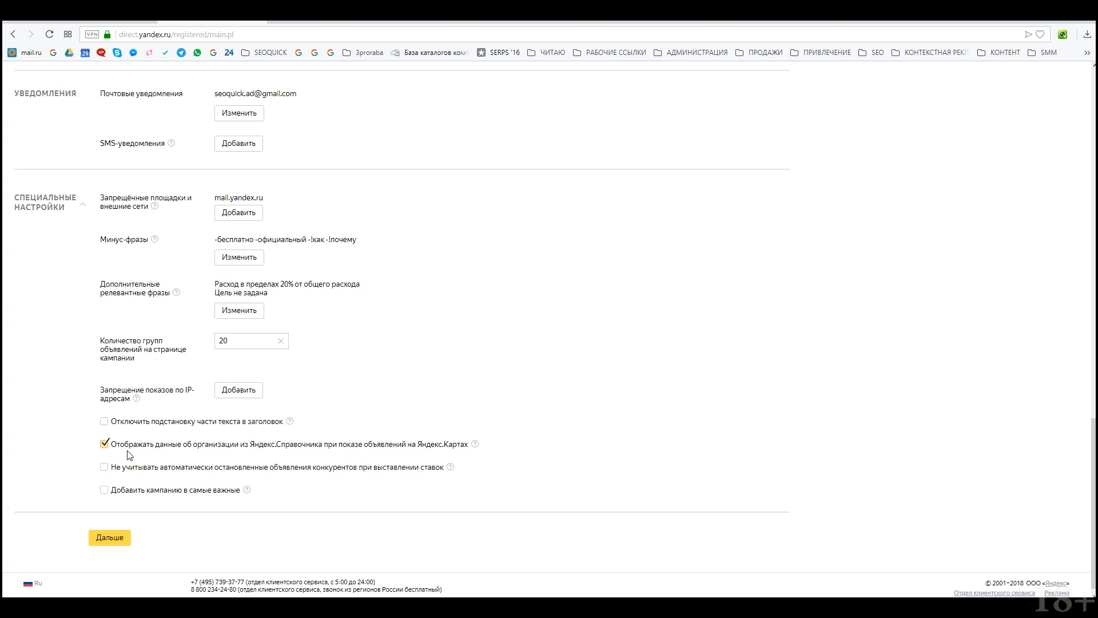
left_click(230, 392)
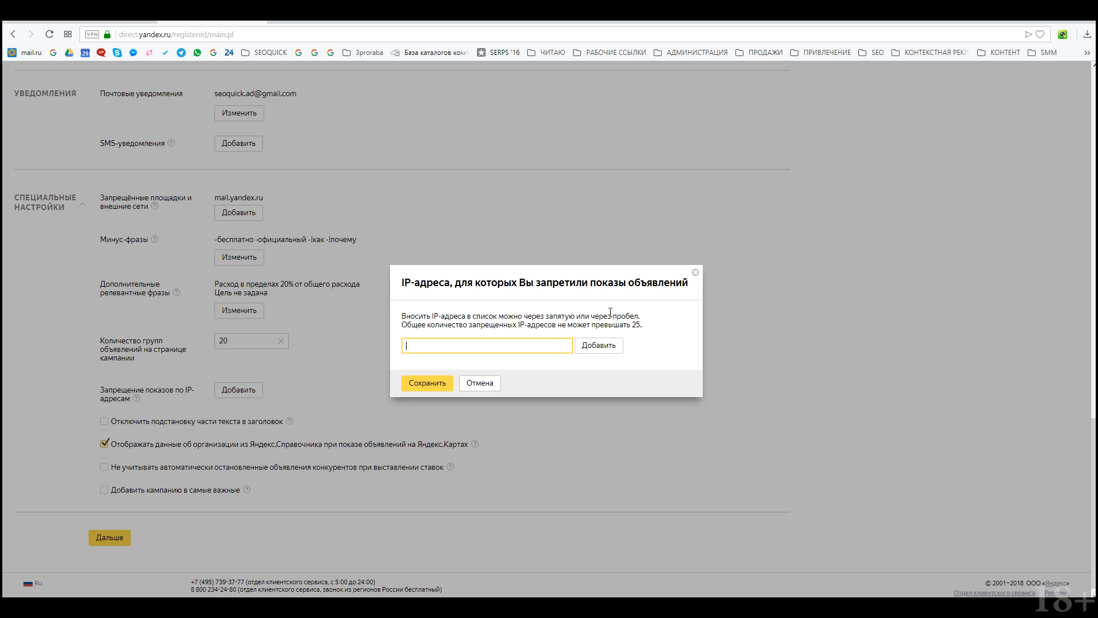
left_click(878, 126)
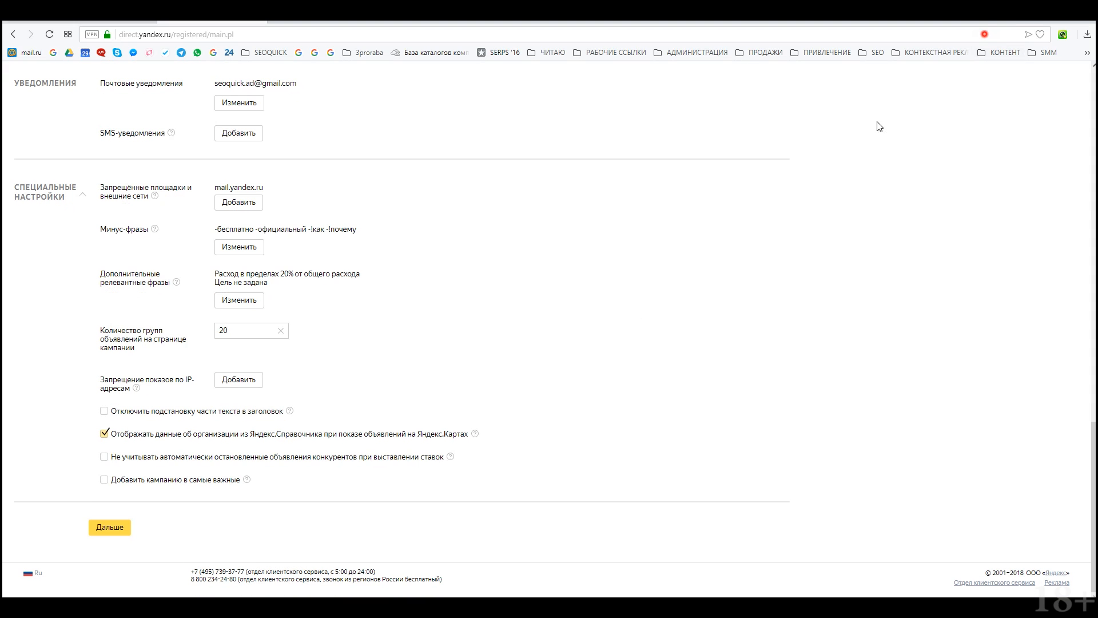
Step: Tick Отключить подстановку части текста в заголовок and Добавить кампанию в самые важные
left_click(160, 414)
left_click(184, 484)
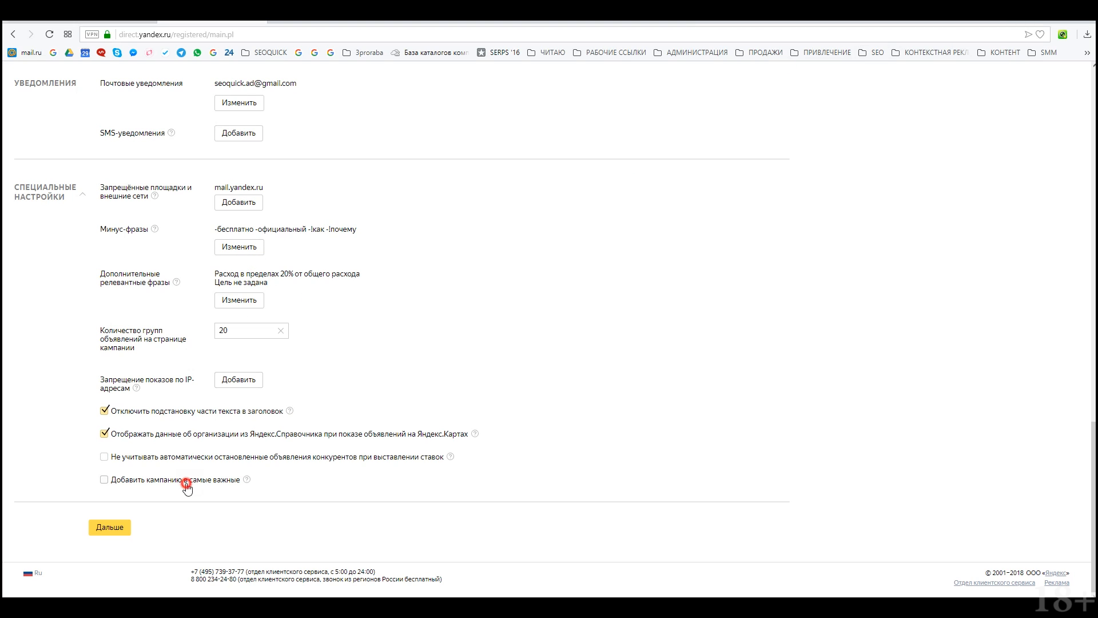
left_click(244, 480)
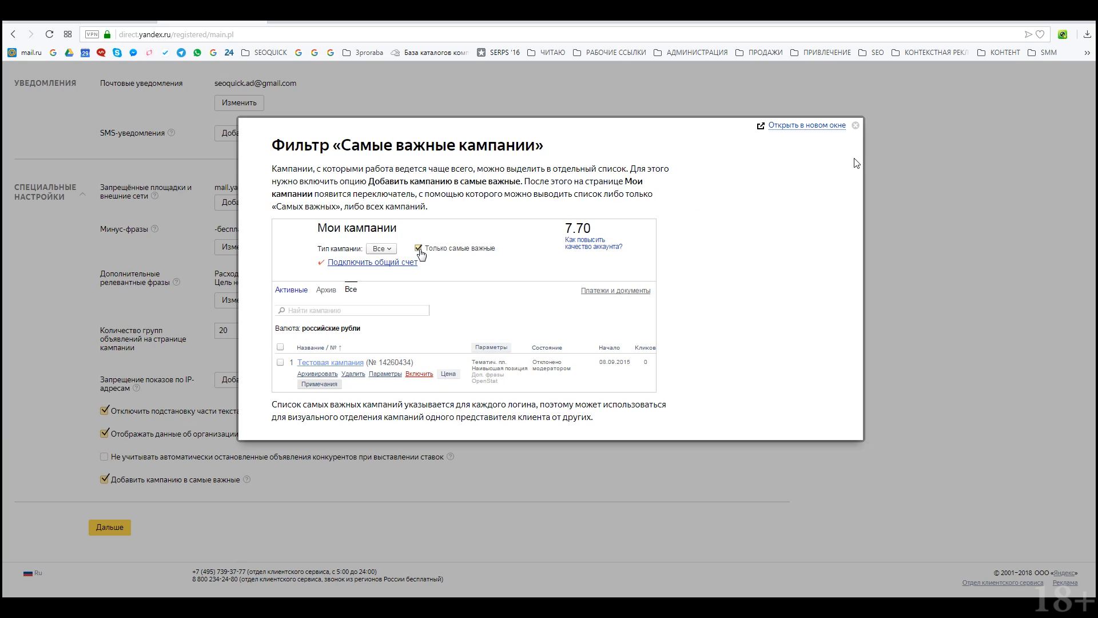
left_click(855, 126)
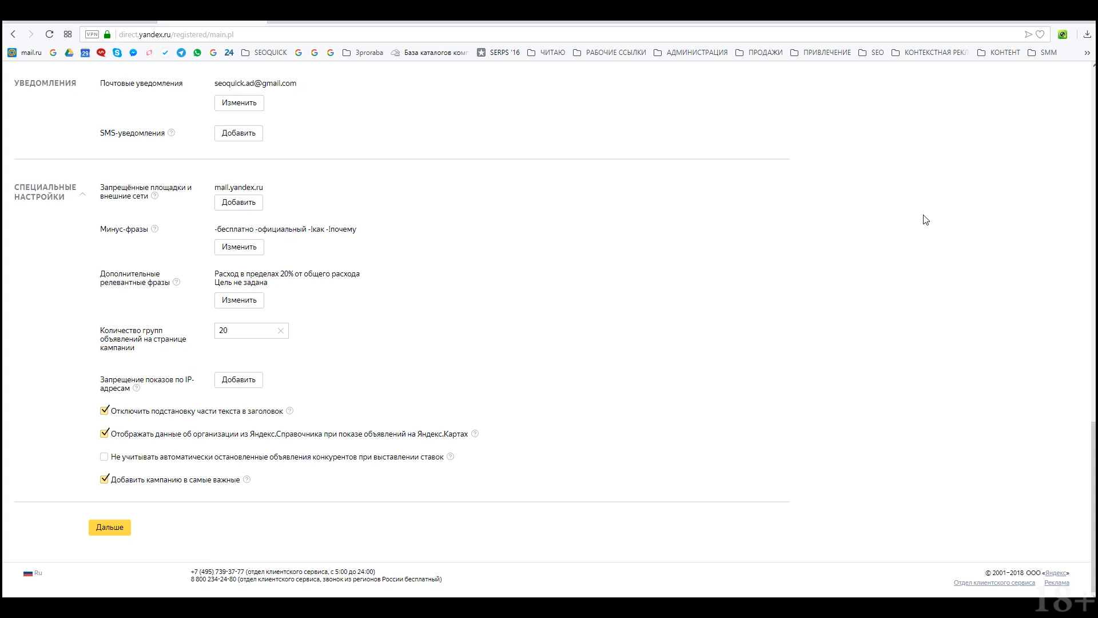
Step: Proceed to the ad group form with Дальше and delete the default name 'Новая группа объявлений'
scroll(939, 214, "up", 15)
scroll(845, 229, "up", 5)
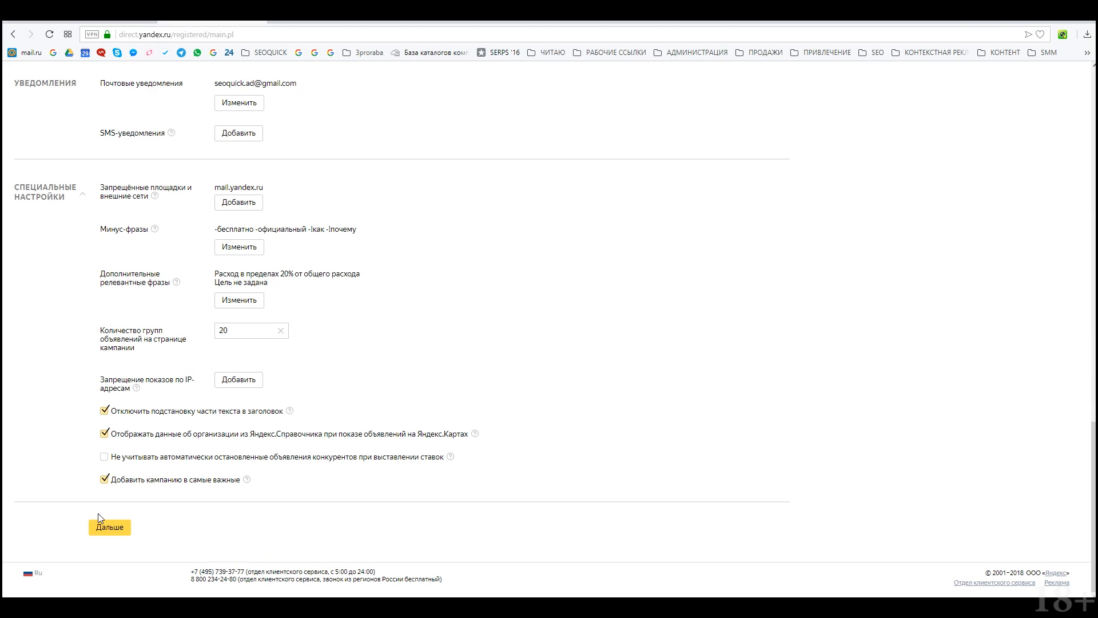
left_click(109, 527)
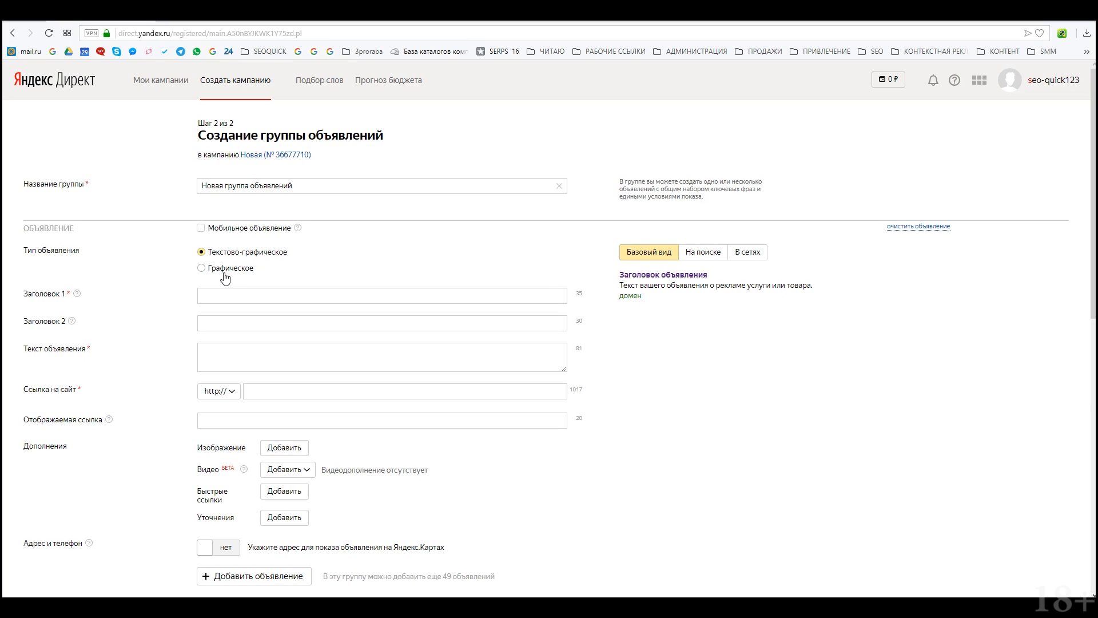
scroll(223, 277, "down", 2)
scroll(223, 277, "up", 2)
triple_click(313, 184)
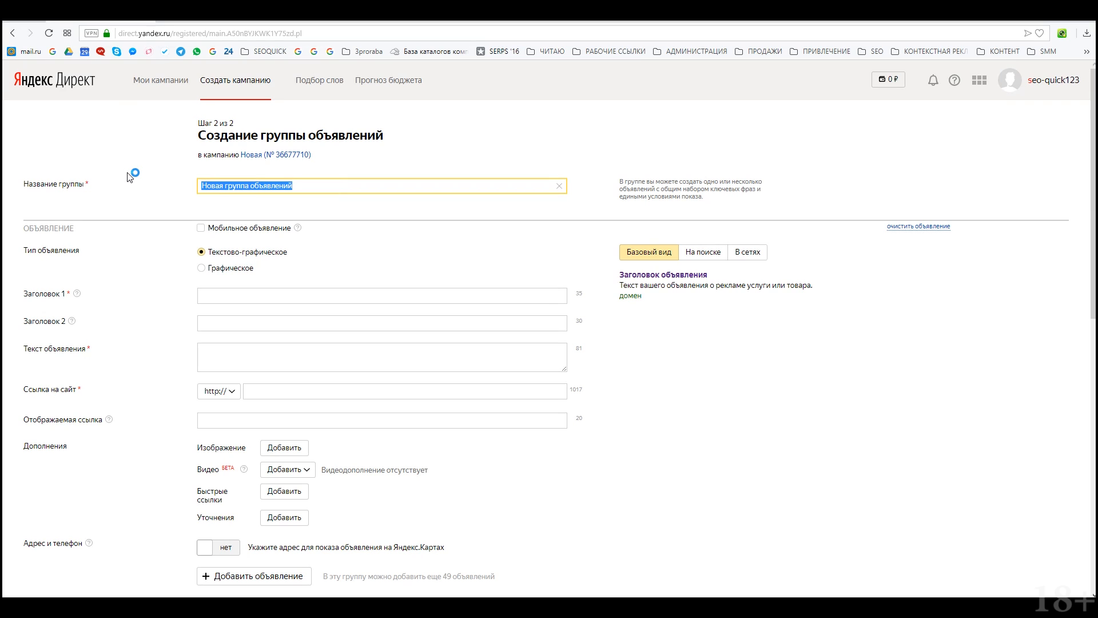
key("BackSpace")
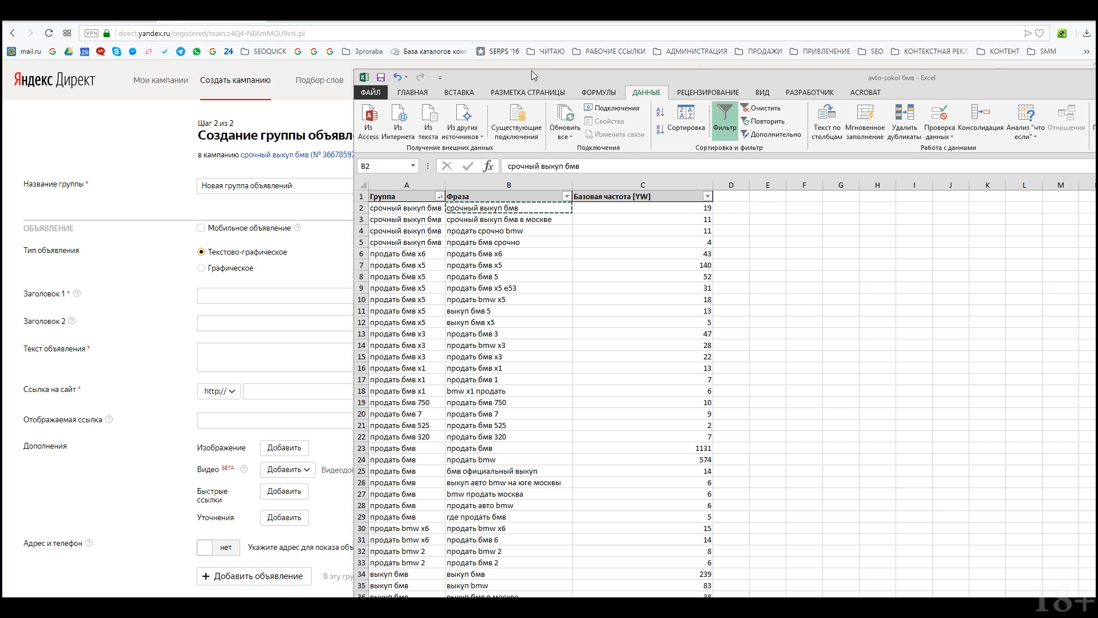
Step: Review the keyword groups in Excel and copy 'срочный выкуп бмв' from cell A2
left_click_drag(532, 81, 559, 86)
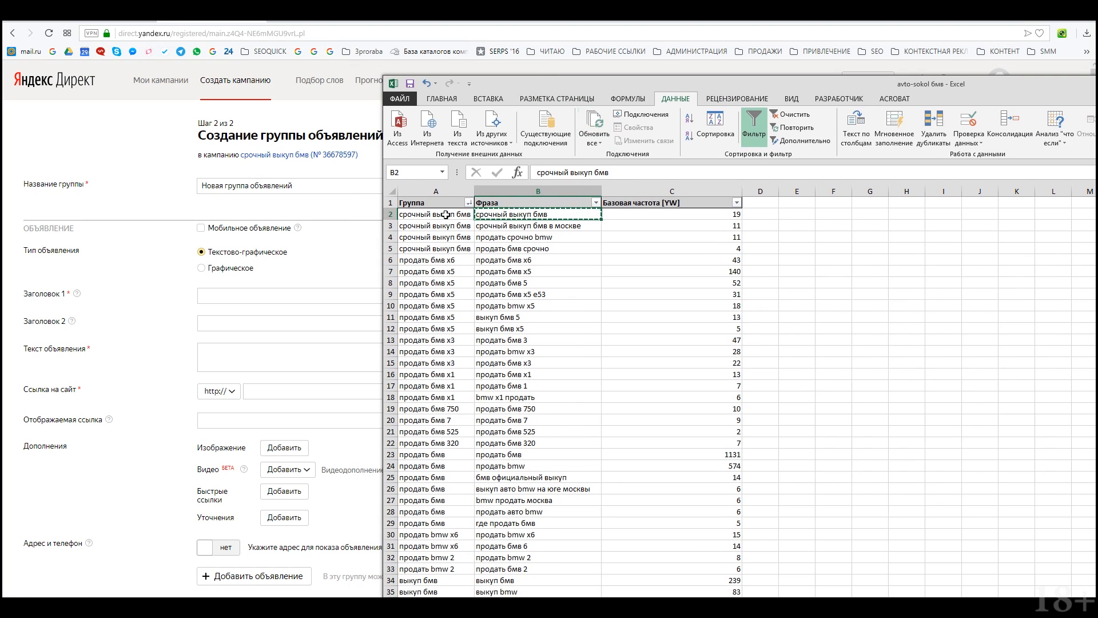
left_click_drag(449, 214, 516, 256)
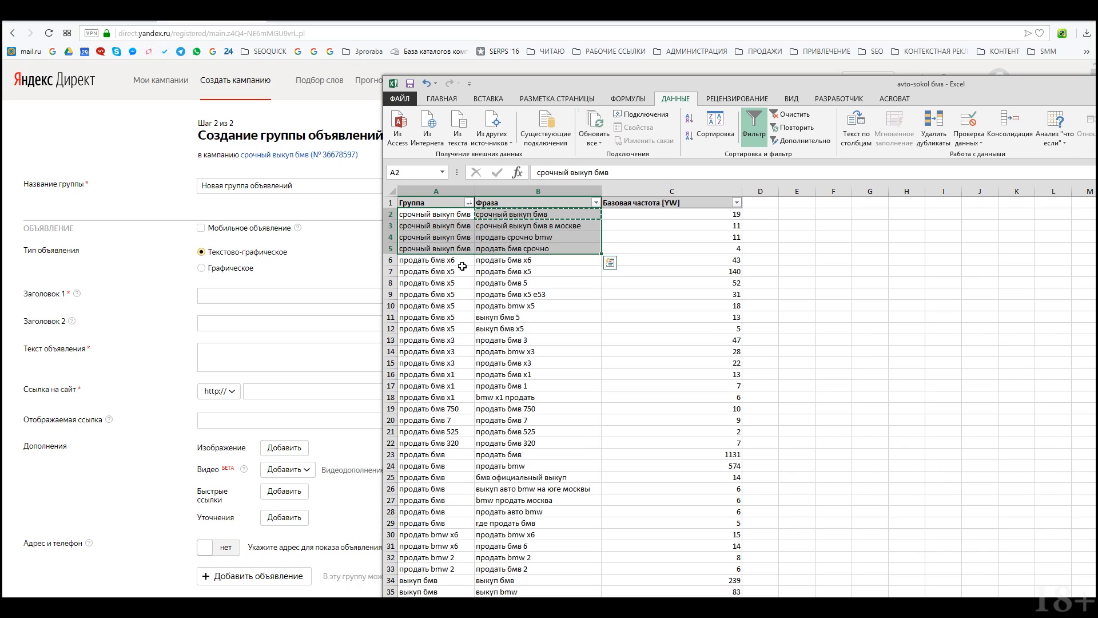
scroll(497, 386, "down", 5)
scroll(497, 386, "down", 2)
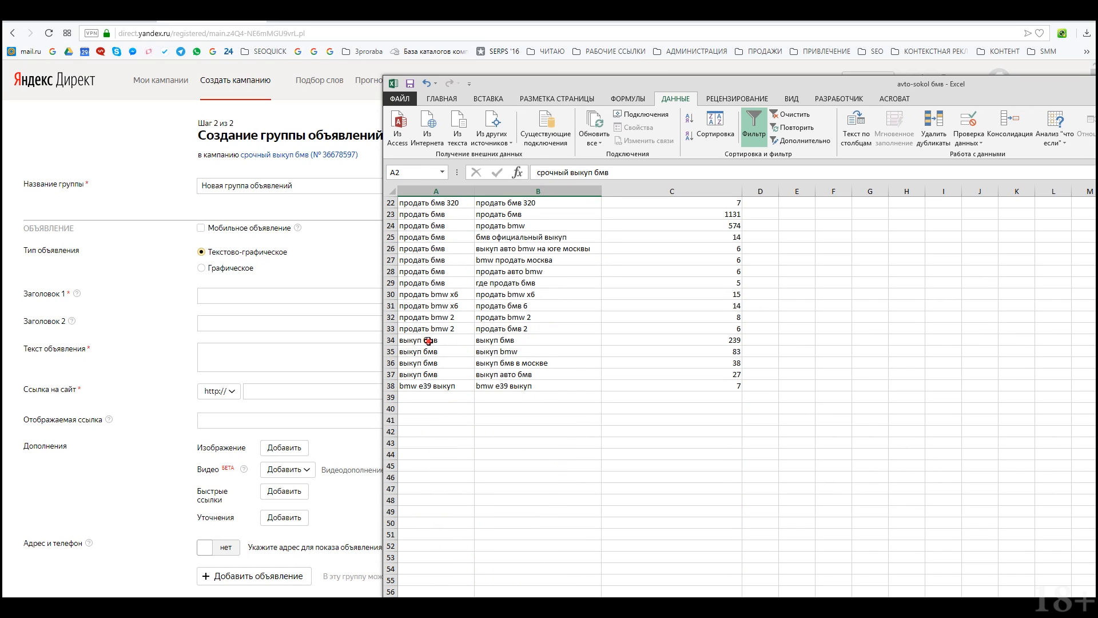
left_click_drag(426, 341, 503, 374)
scroll(453, 244, "up", 7)
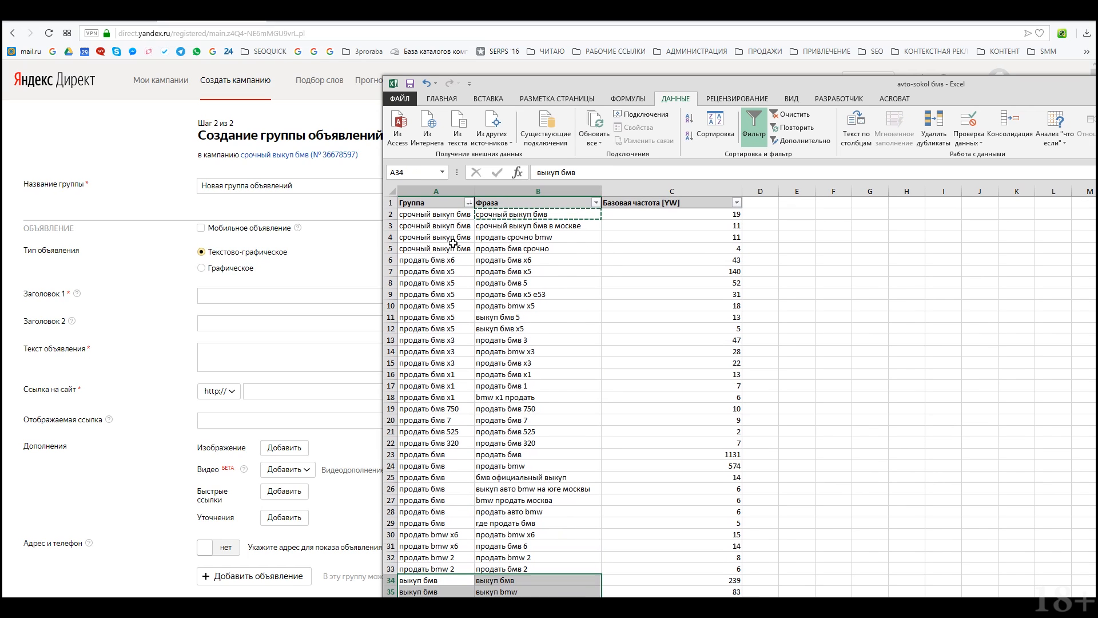
left_click(435, 214)
key("ctrl+c")
triple_click(299, 185)
Step: Paste срочный выкуп бмв as the group name and check the Мобильное объявление help
key("ctrl+v")
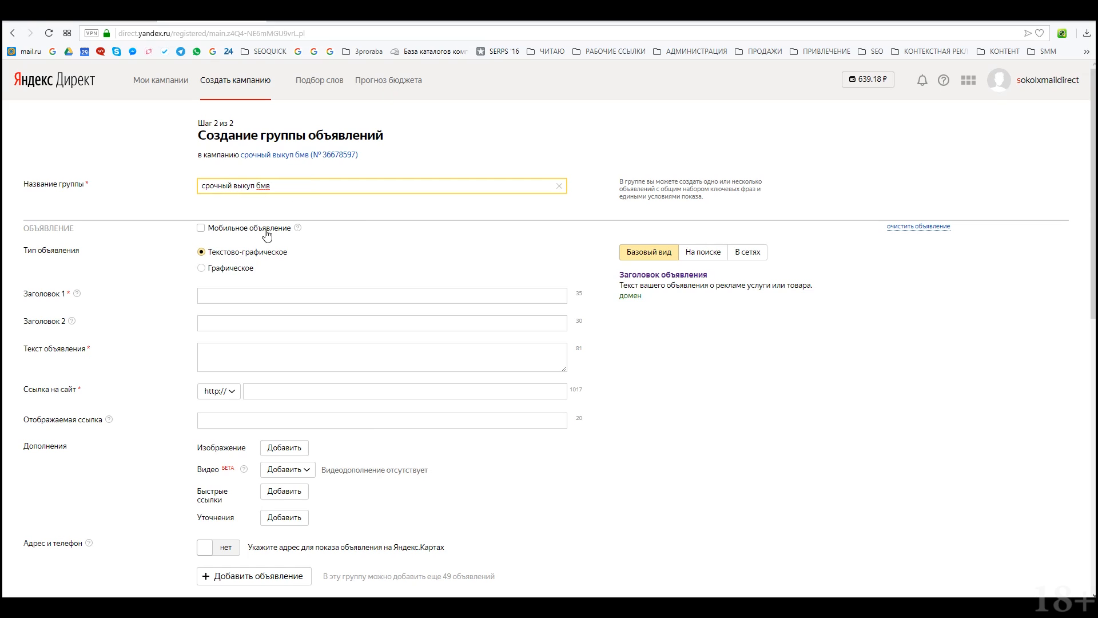
left_click(296, 228)
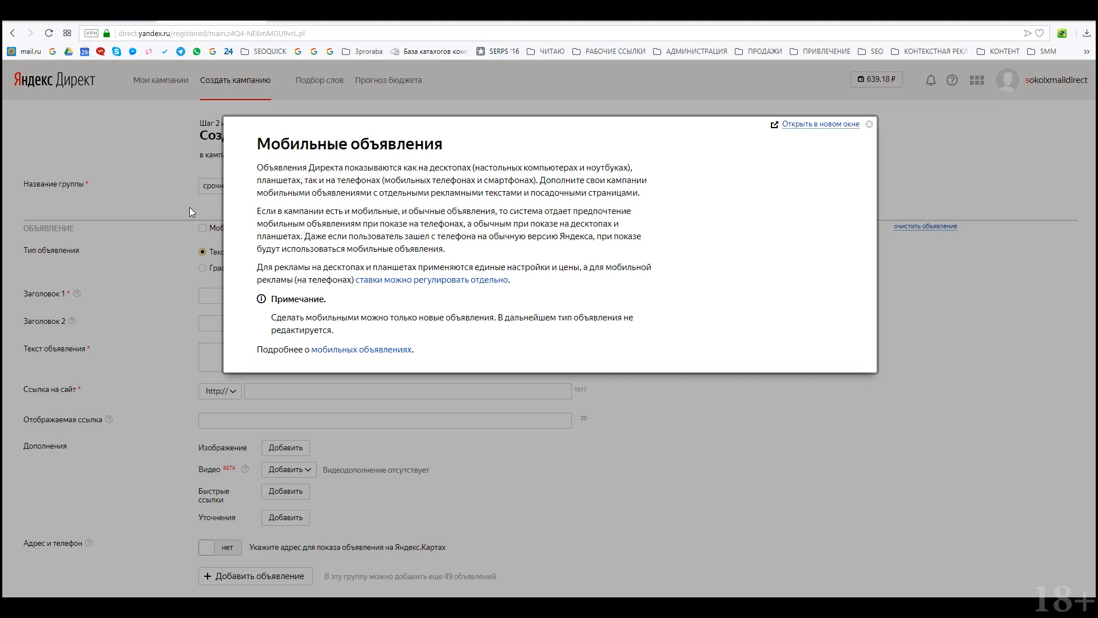
left_click(869, 124)
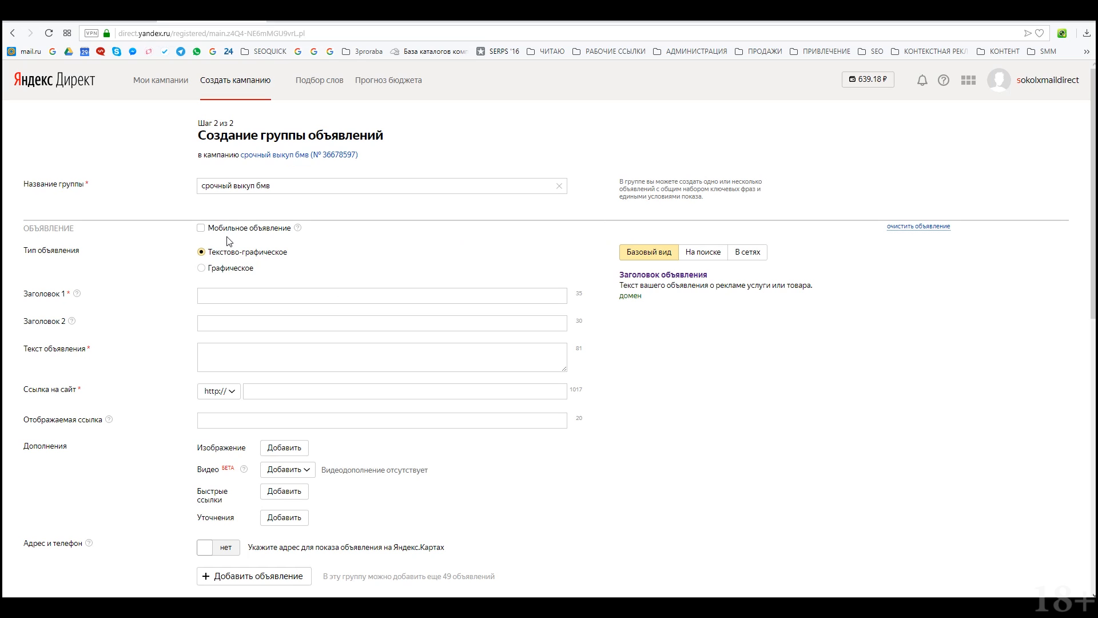
left_click(202, 269)
left_click(204, 252)
left_click(501, 300)
left_click(270, 347)
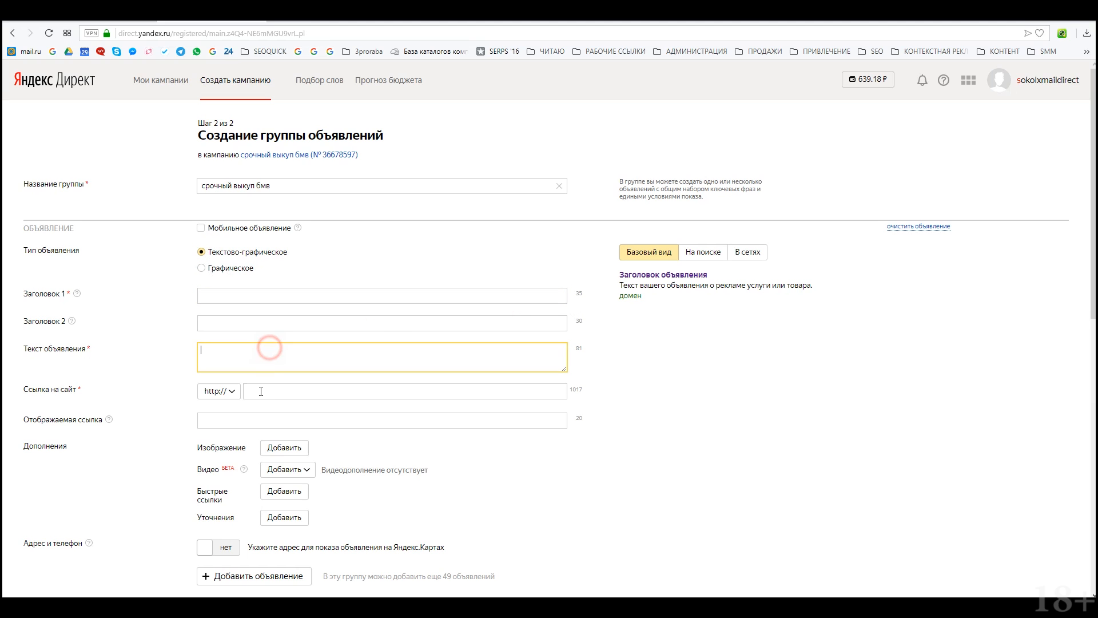
left_click(280, 421)
left_click(218, 268)
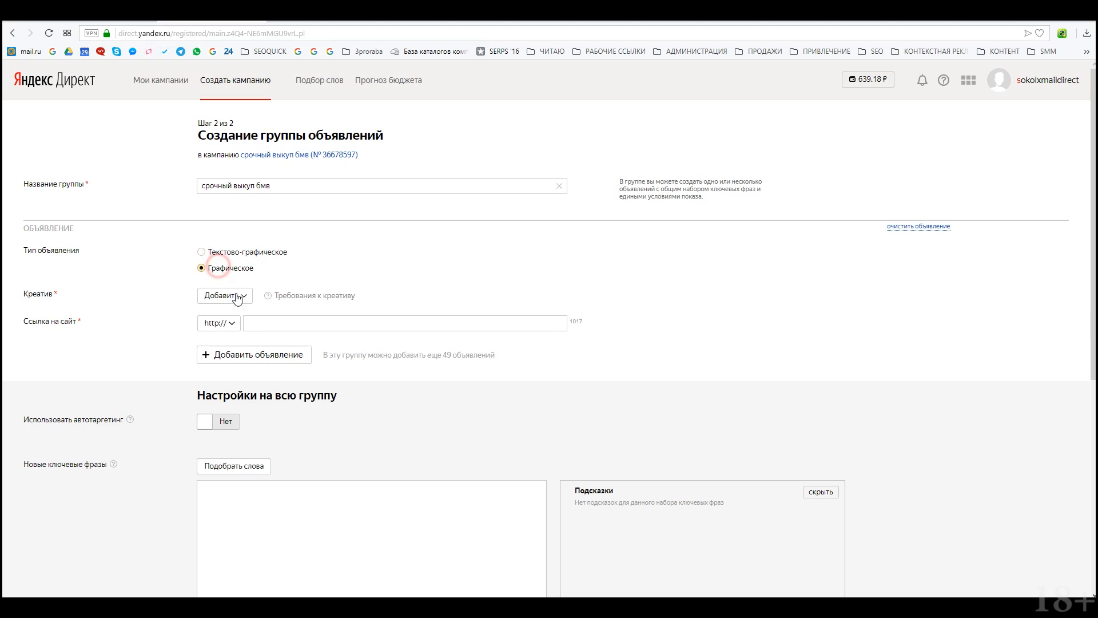
left_click(241, 255)
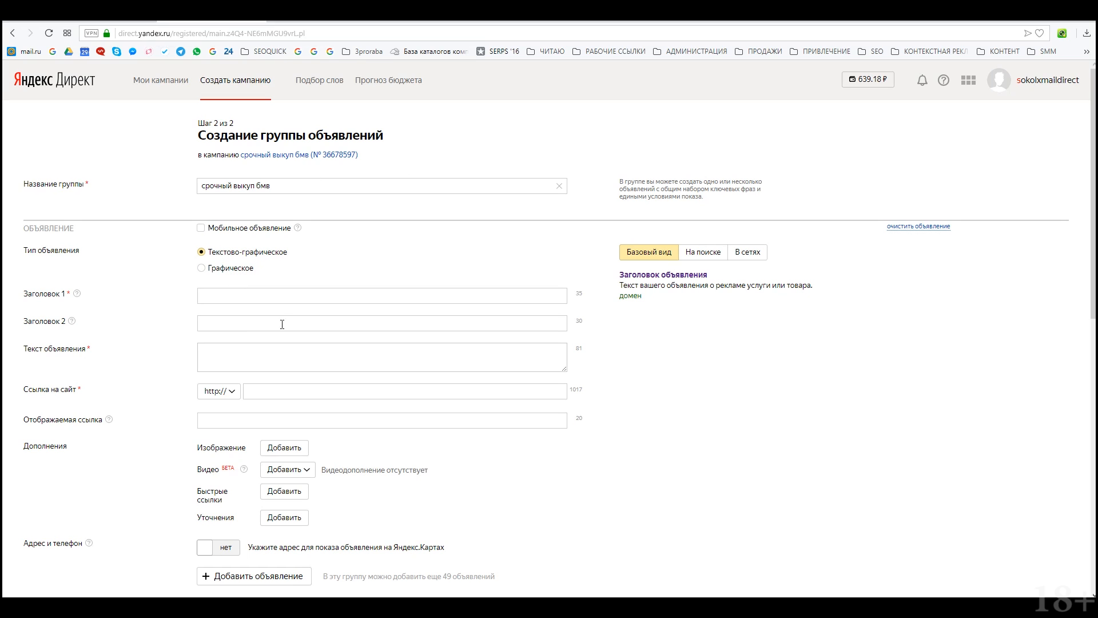
left_click(269, 297)
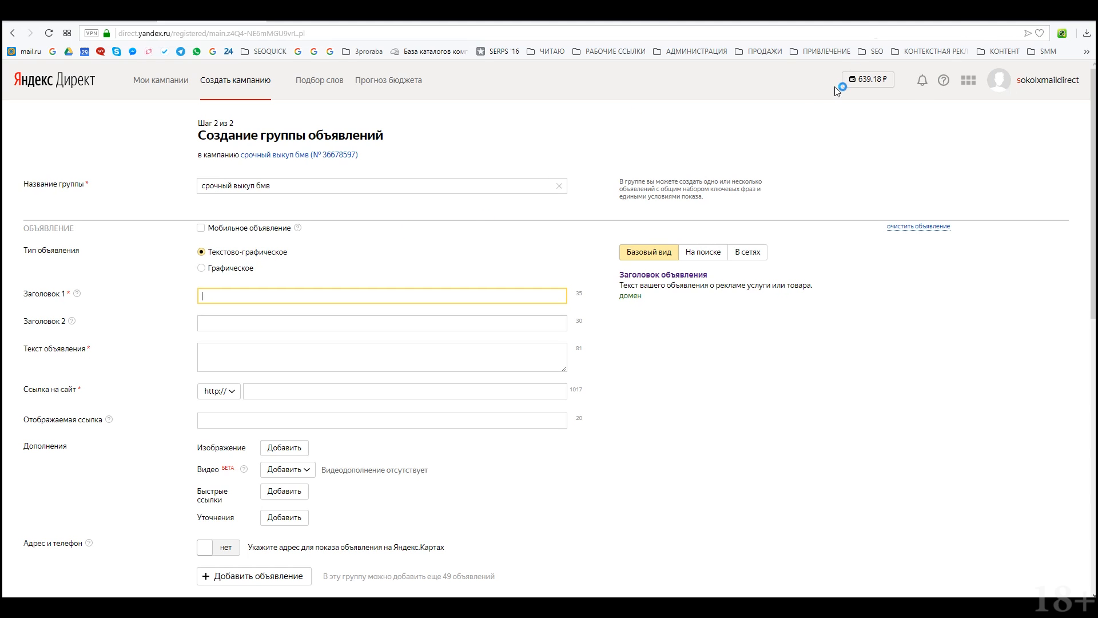
Step: Set the first headline to 'Срочный Выкуп BWM' from the phrase copied in cell B2
key("alt+Tab")
left_click(526, 216)
key("ctrl+c")
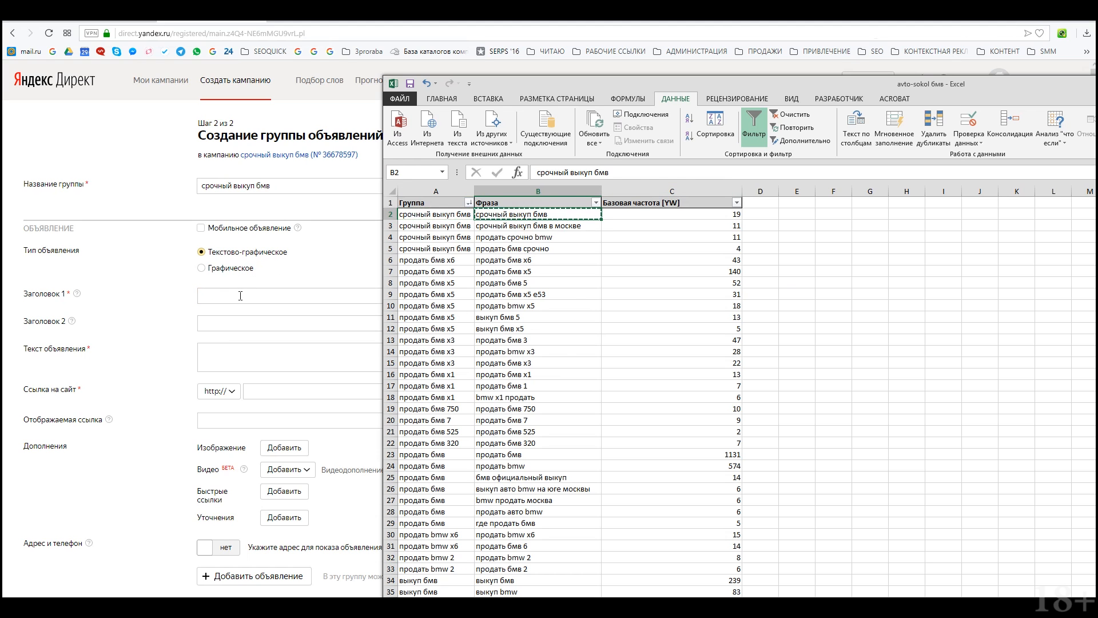
key("alt+Tab")
key("ctrl+v")
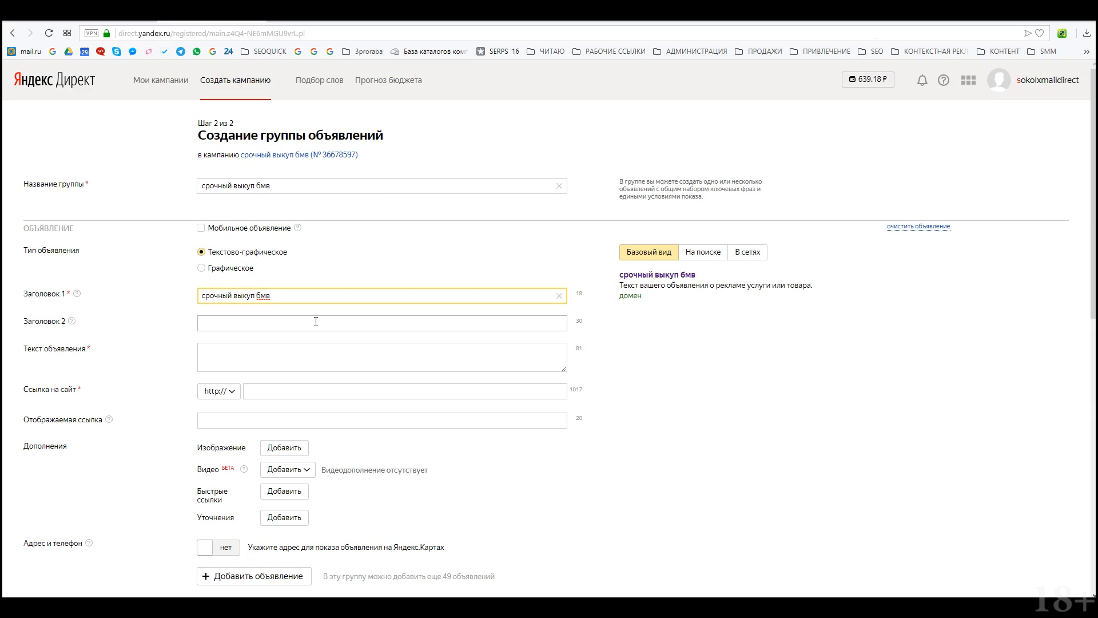
key("ctrl+shift+Left")
type("BWM")
Step: Enter 'До 95% стоимости авто!' as the second headline, then go to the ad text box
left_click(316, 321)
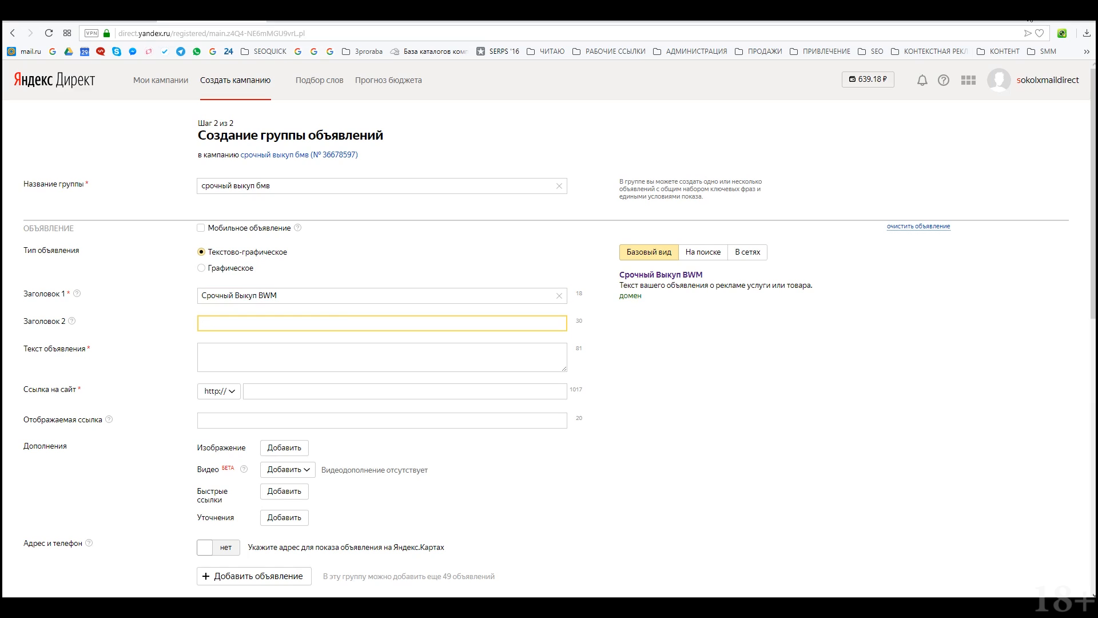
key("ctrl+v")
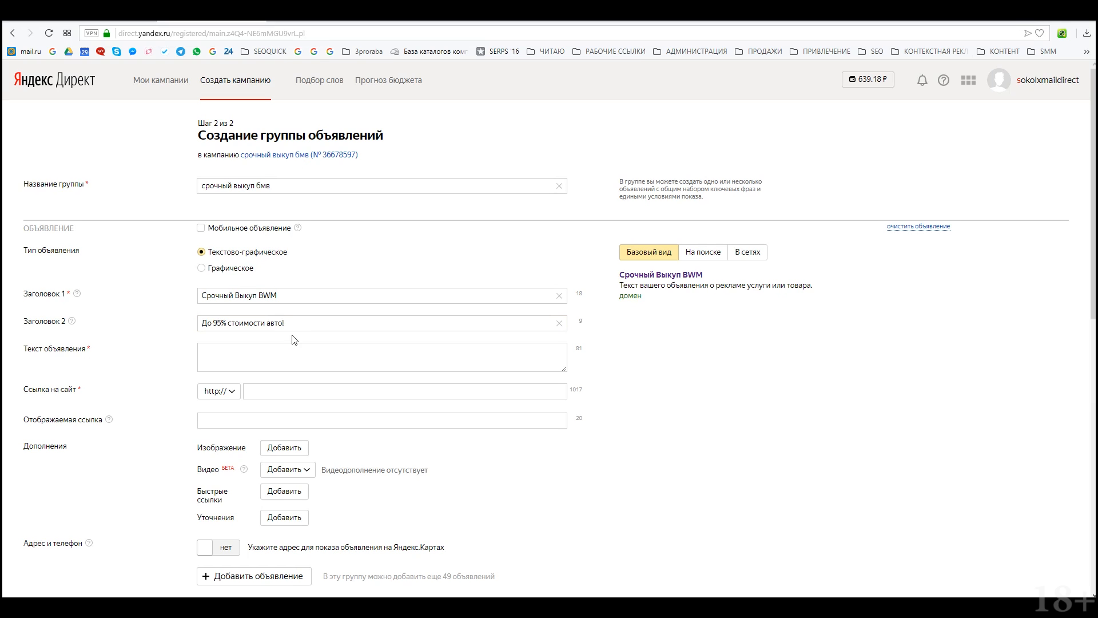
triple_click(289, 316)
left_click(310, 321)
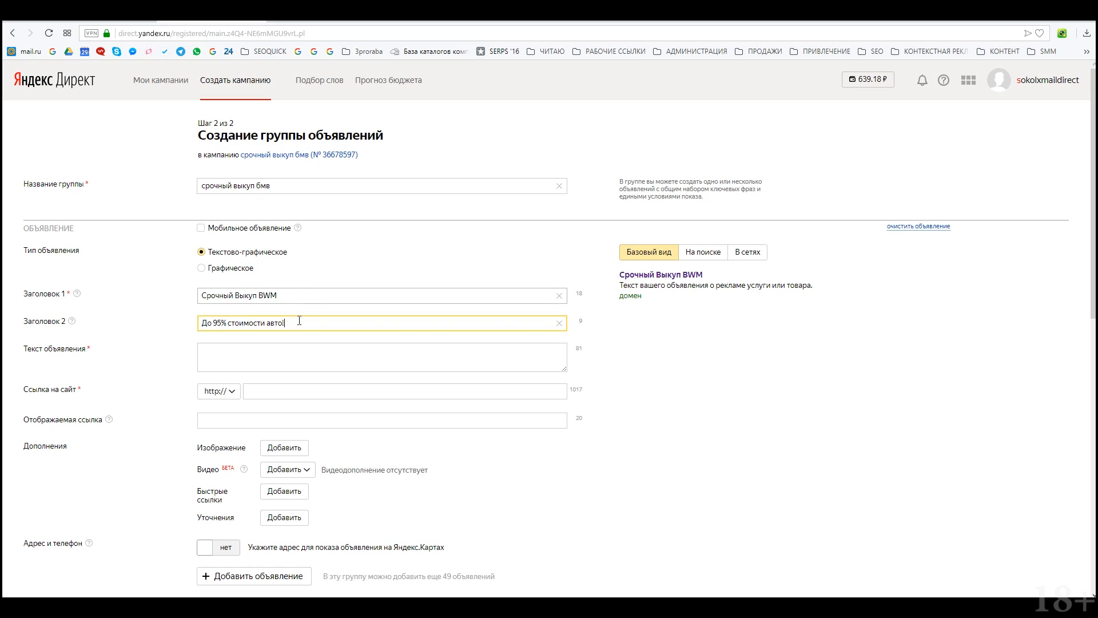
left_click(270, 352)
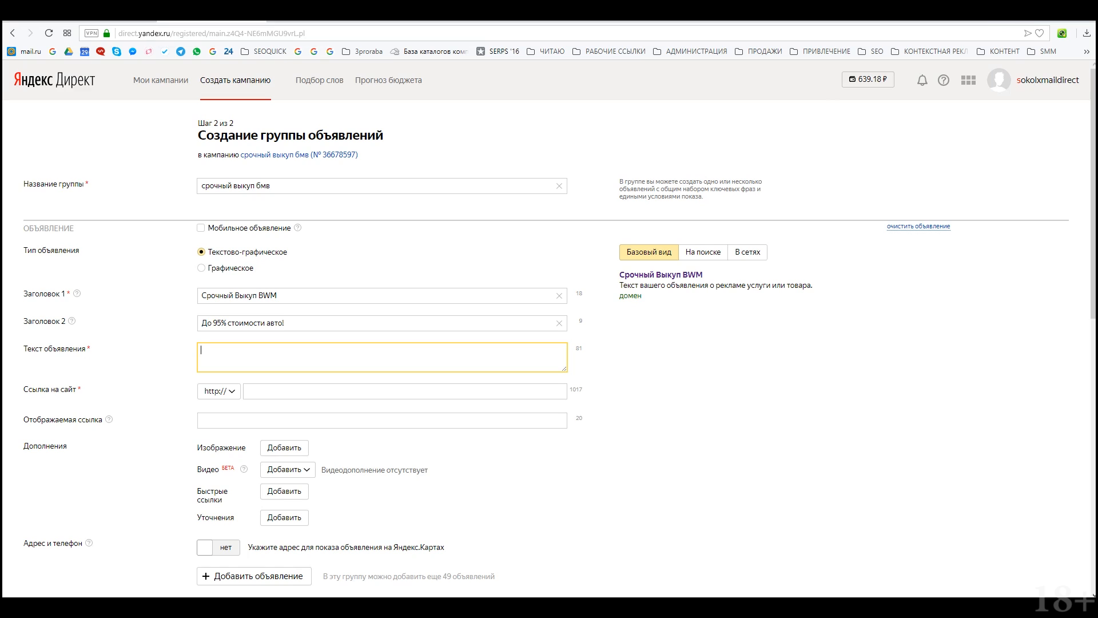
Step: Paste the ad text 'Озвучим финальную цену по телефону. Покупаем быстро…' and keep one period after телефону
key("ctrl+v")
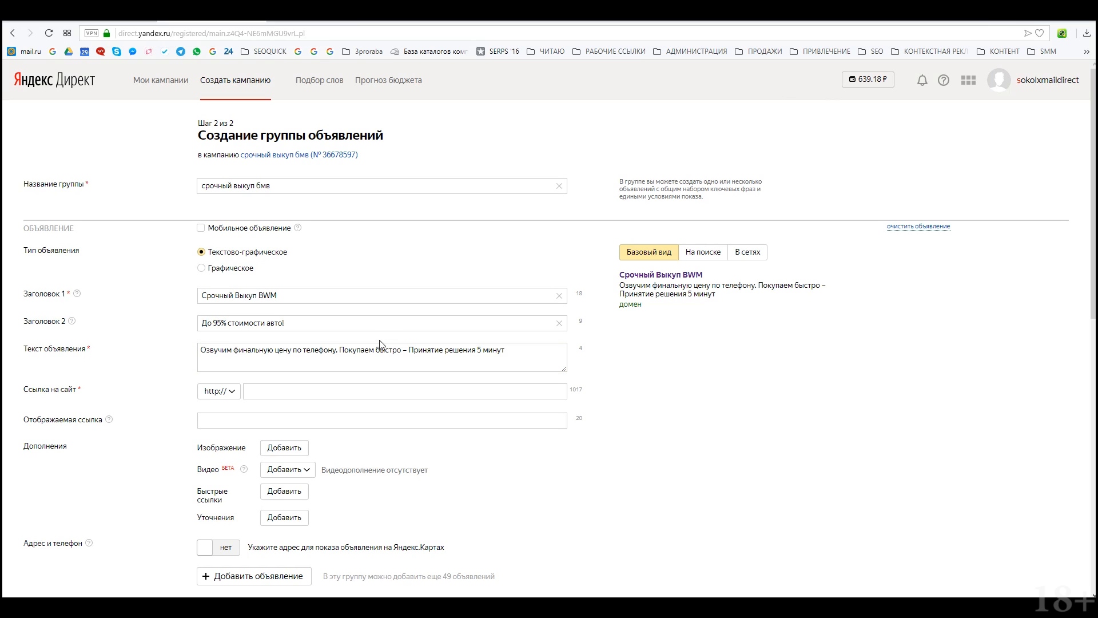
left_click(337, 350)
key("BackSpace")
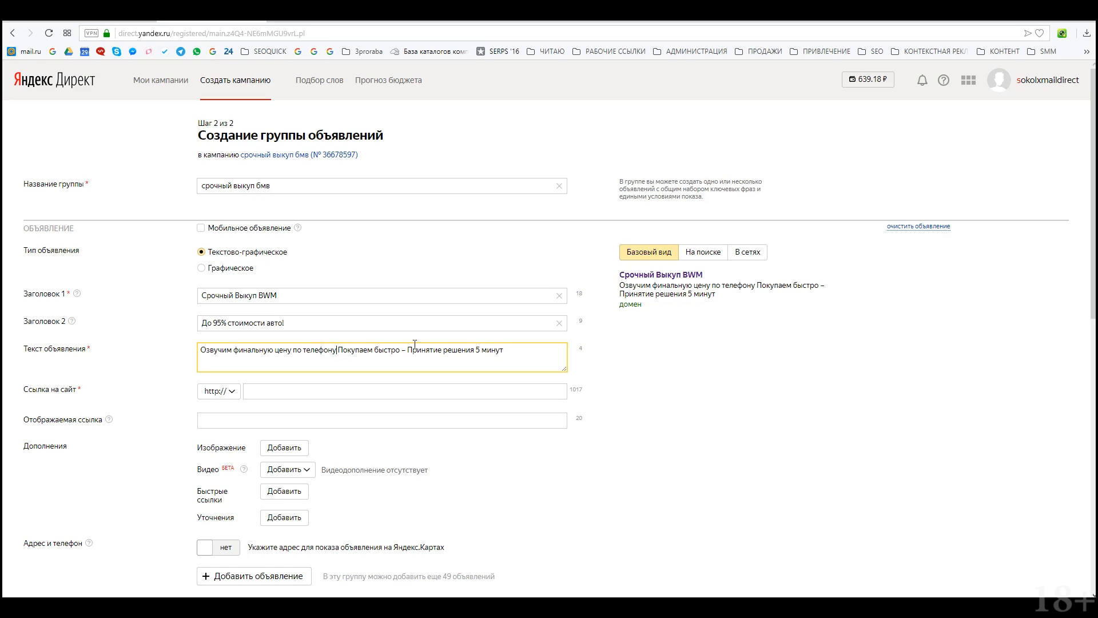
type(".")
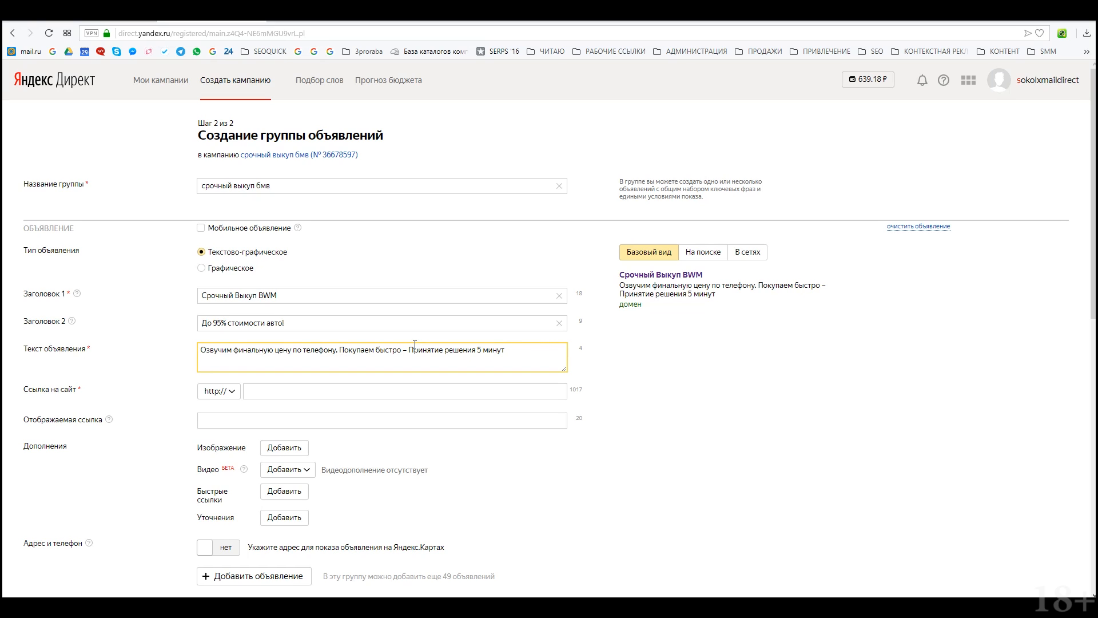
type("..")
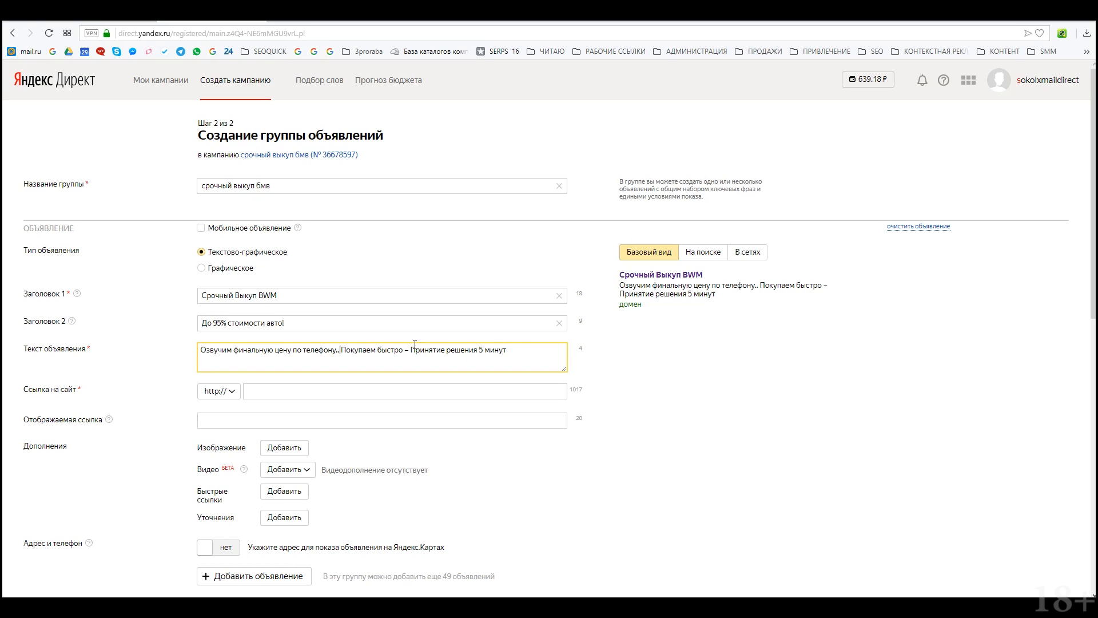
key("BackSpace")
key("BackSpace")
key("BackSpace")
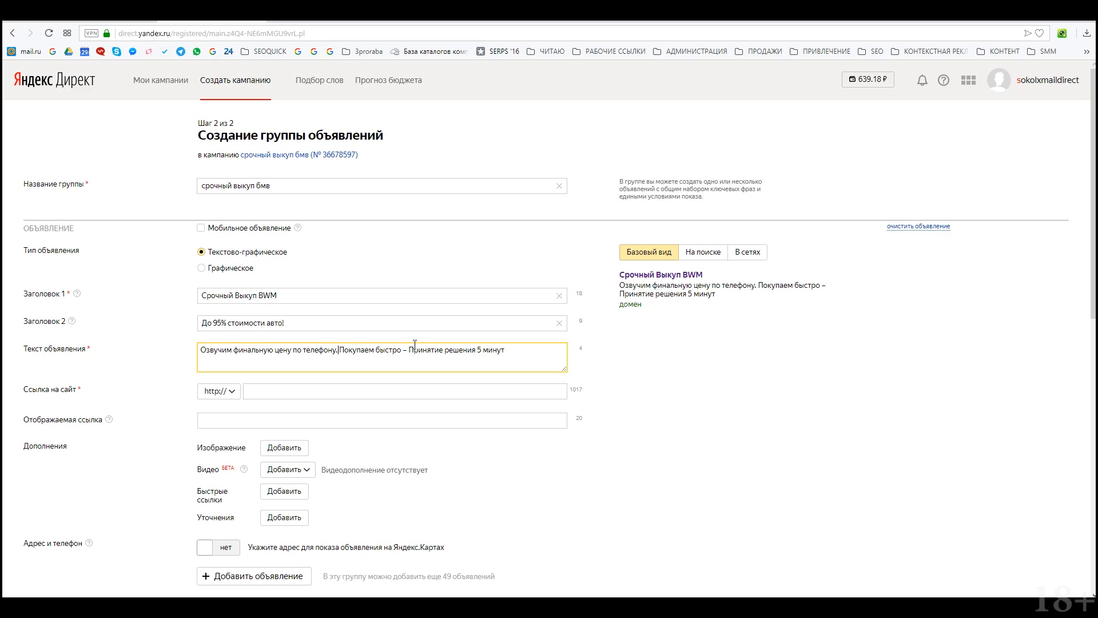
type(".")
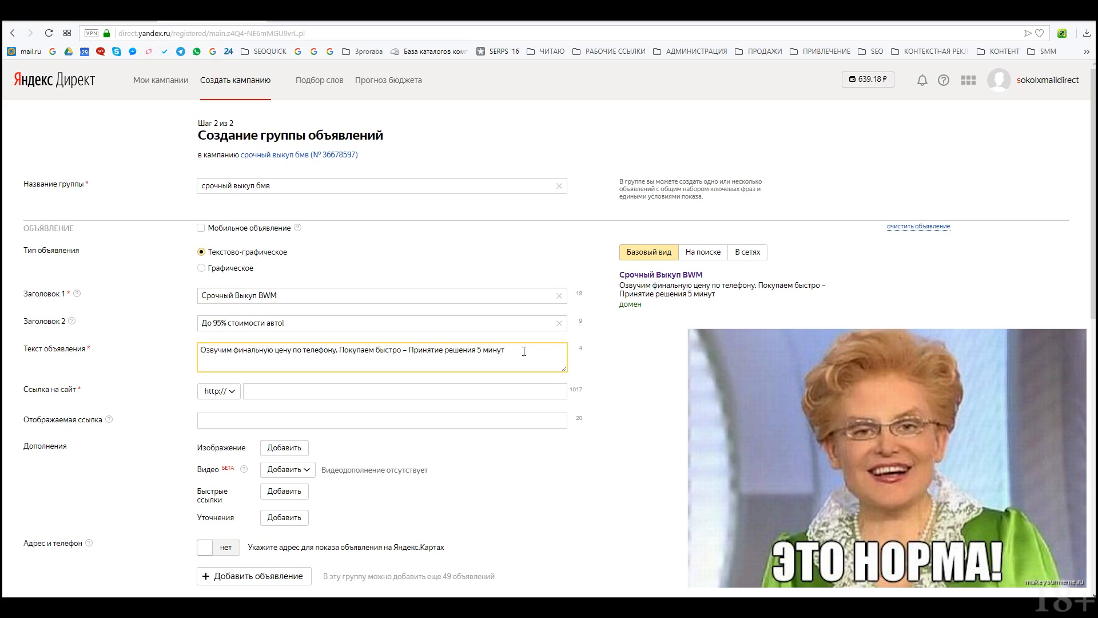
left_click_drag(507, 350, 191, 352)
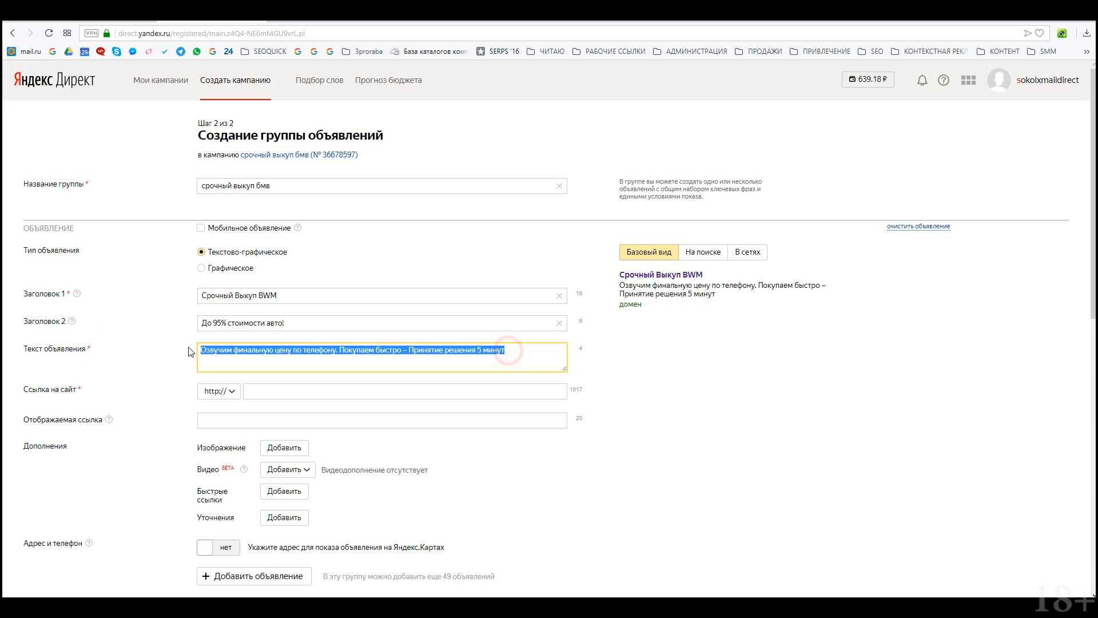
left_click(337, 350)
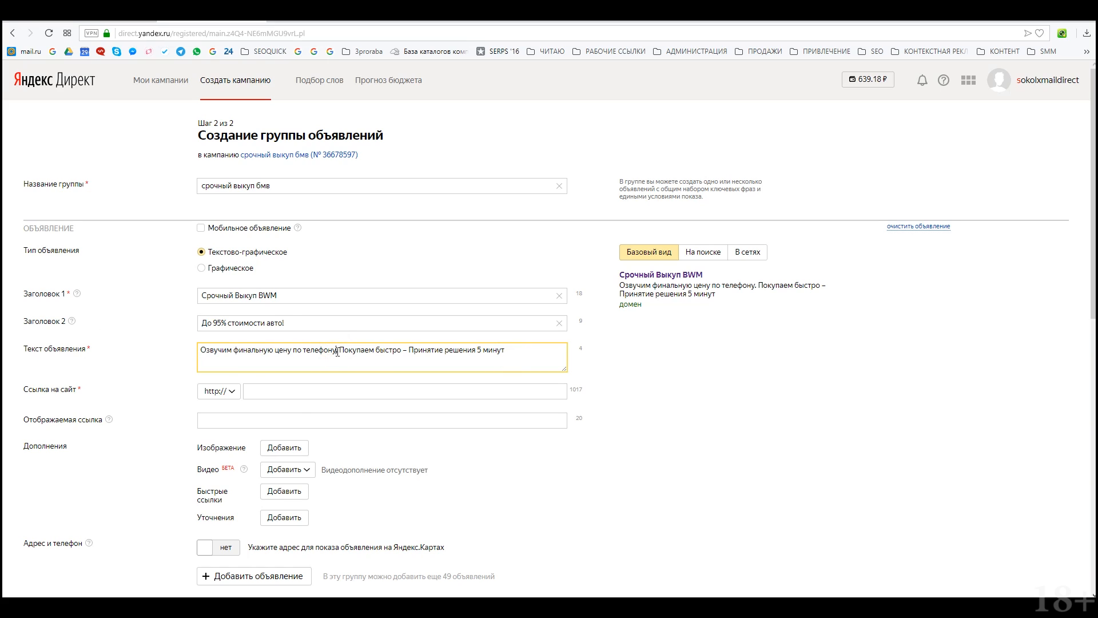
left_click(315, 391)
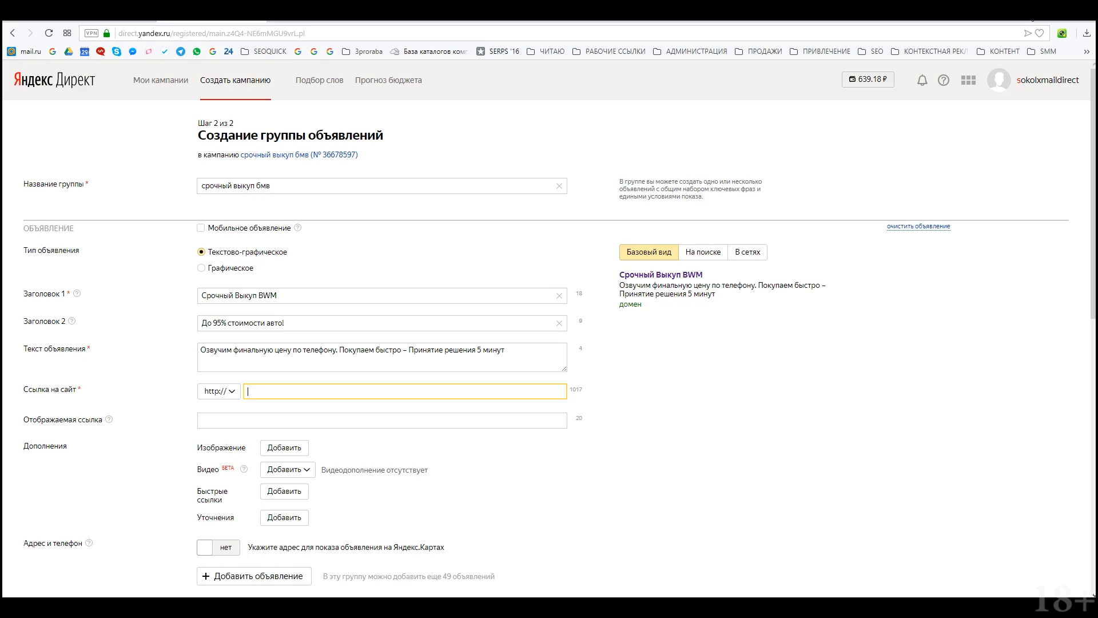
Step: Set the site link to the UTM-tagged avto-sokol.ru/prodat-avto address
key("ctrl+v")
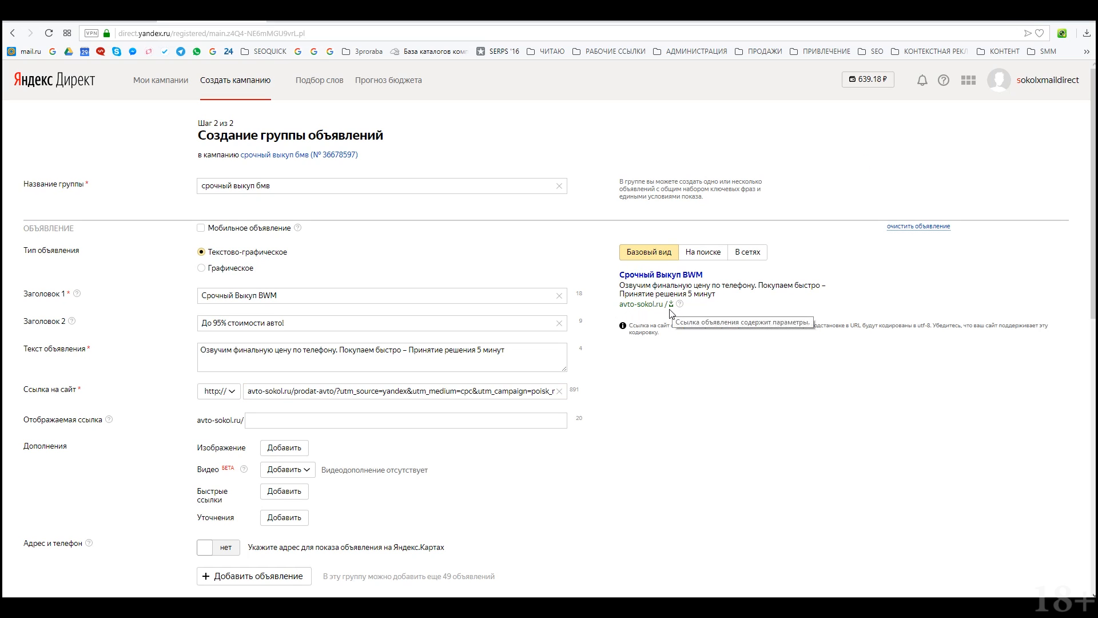
left_click(660, 332)
left_click_drag(659, 332, 630, 331)
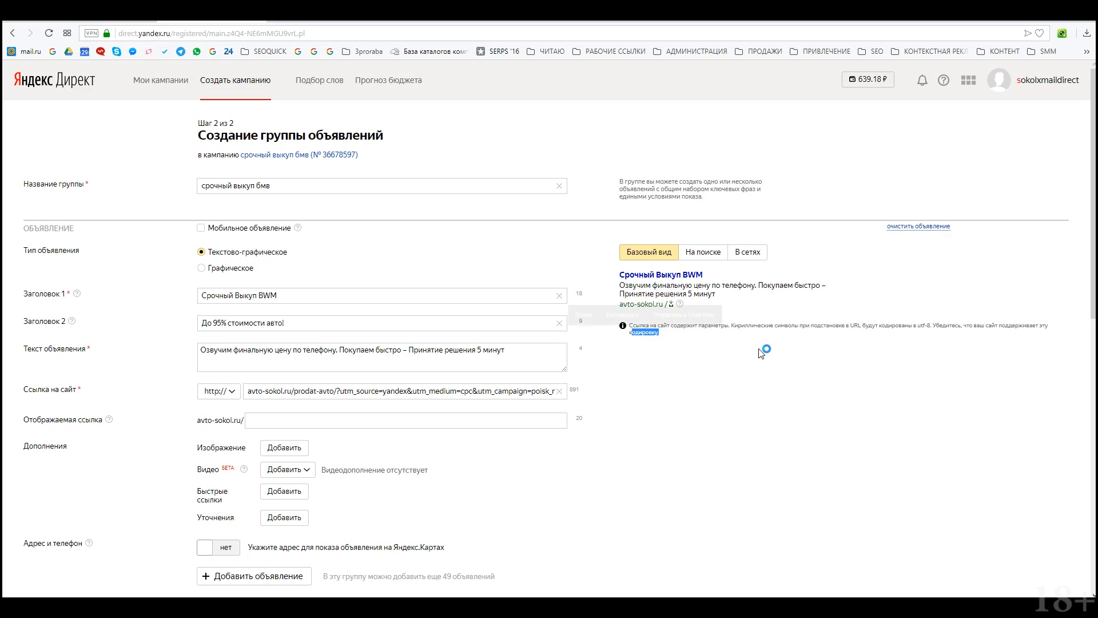
left_click(761, 348)
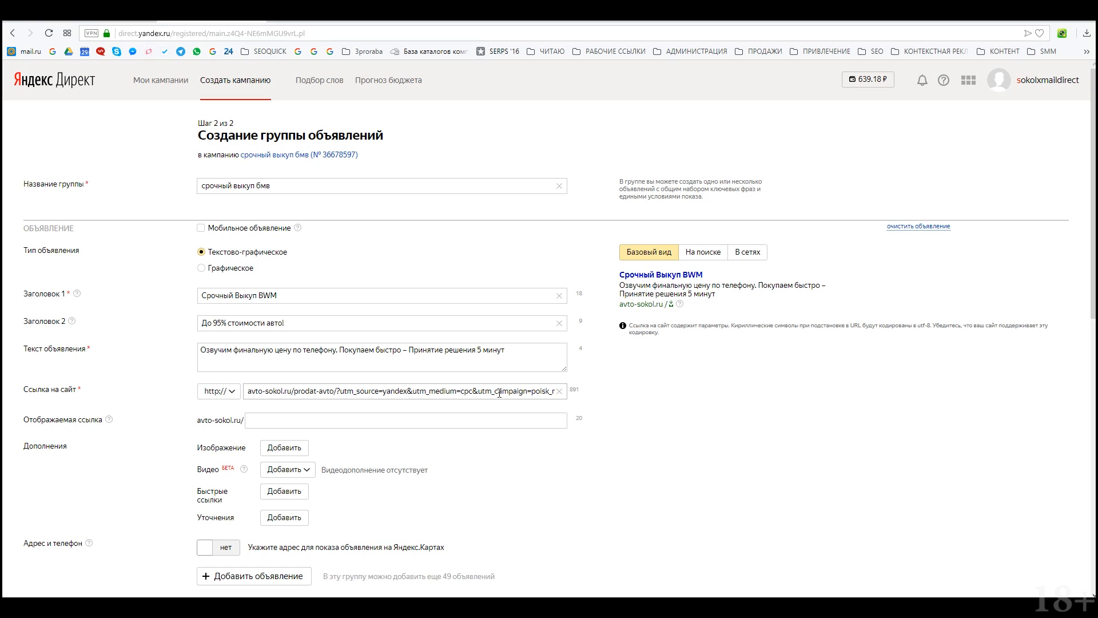
Step: Show Выкуп-BMW as the displayed link path and start adding quick links
left_click(361, 426)
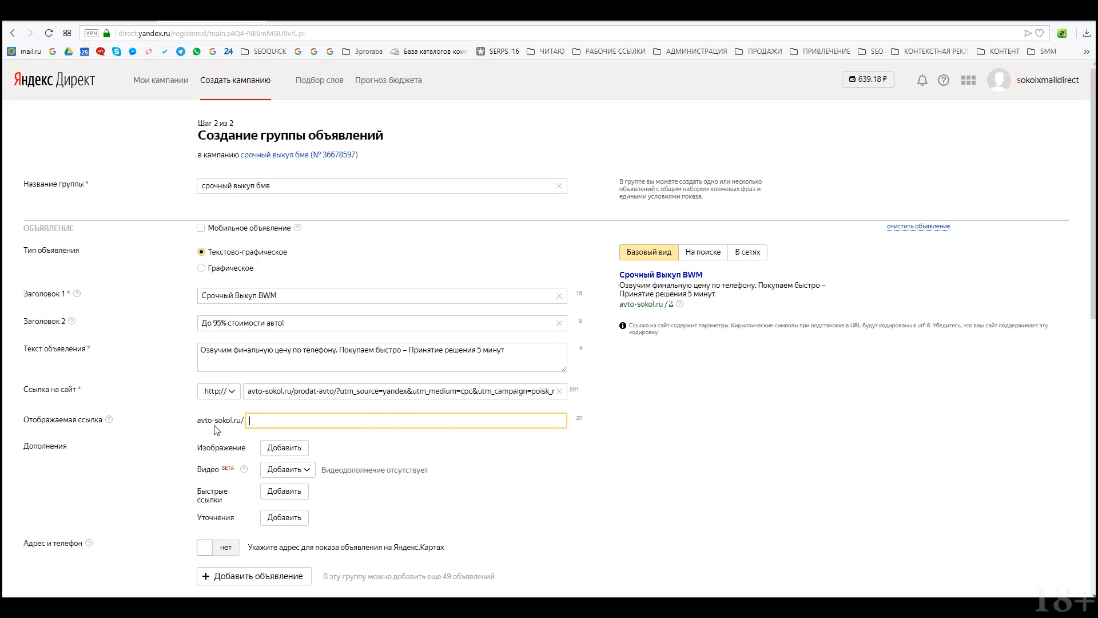
type("D")
key("BackSpace")
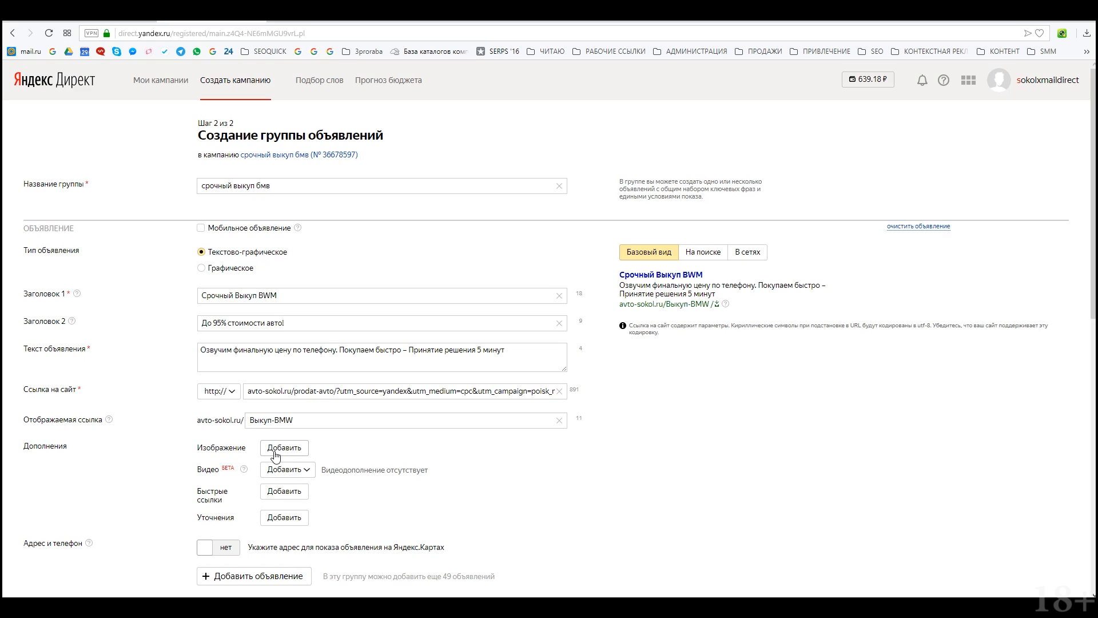
scroll(305, 489, "down", 1)
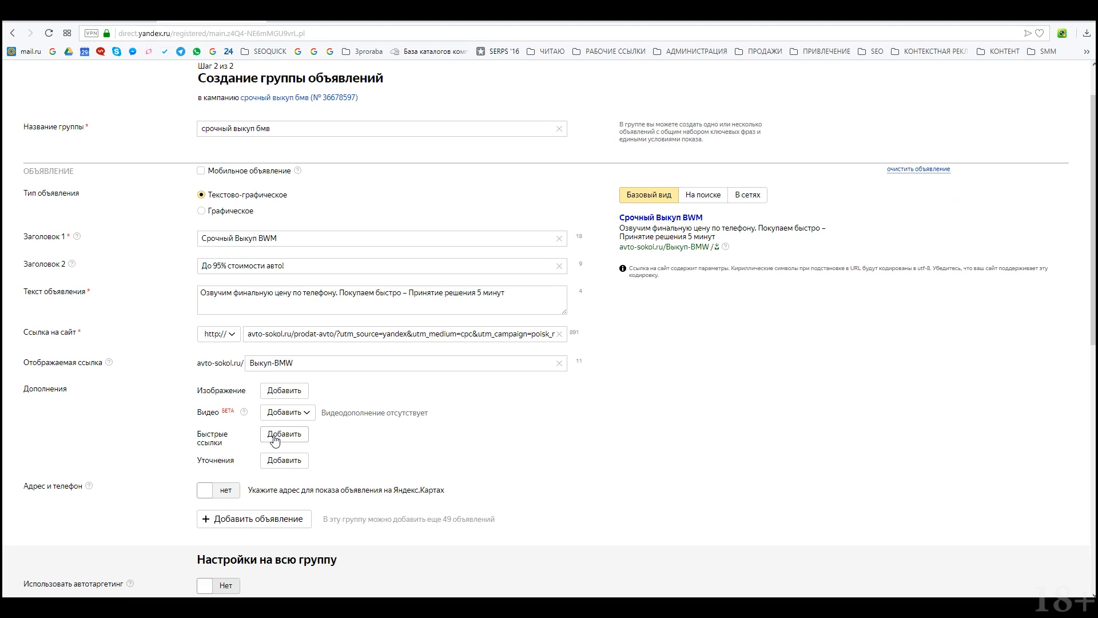
left_click(275, 437)
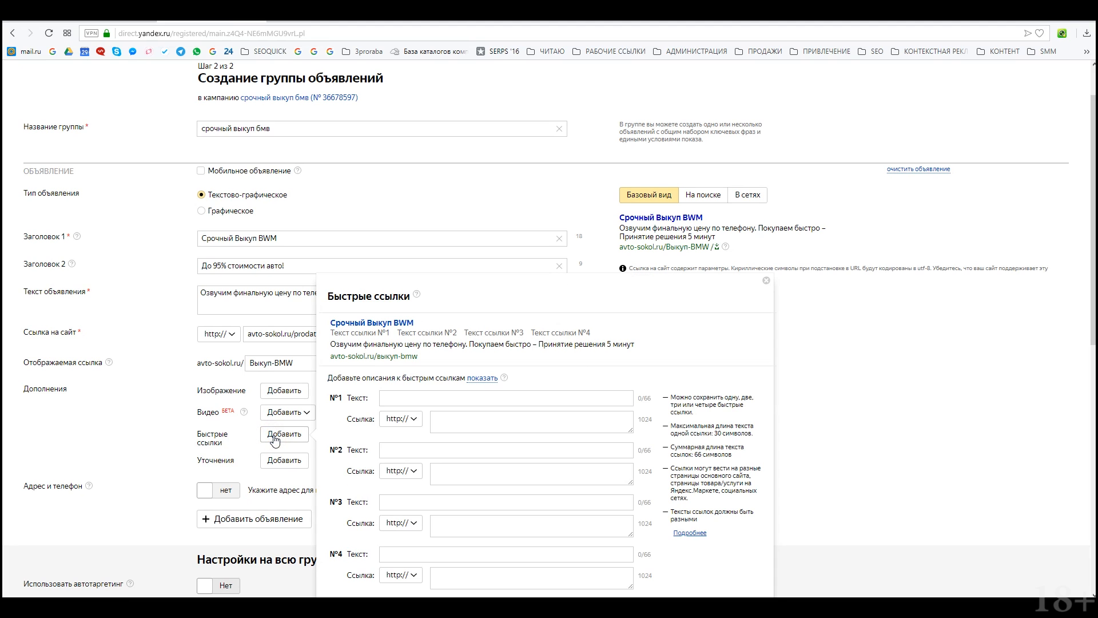
Step: Go through the text and address fields of the first three quick links
scroll(408, 336, "down", 2)
left_click(417, 262)
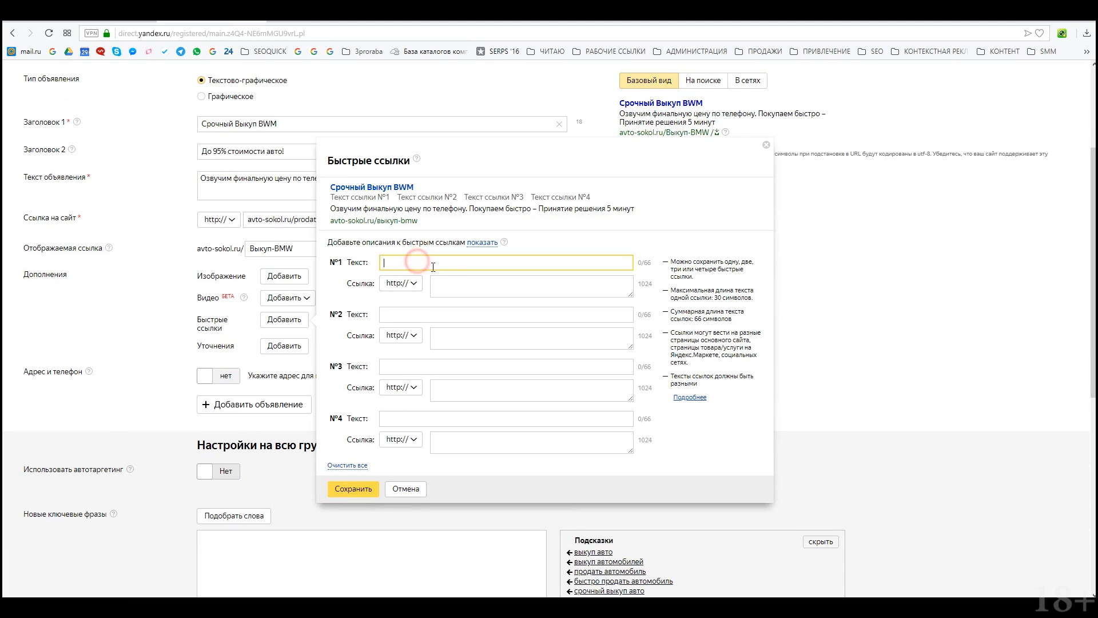
left_click(458, 285)
left_click(417, 314)
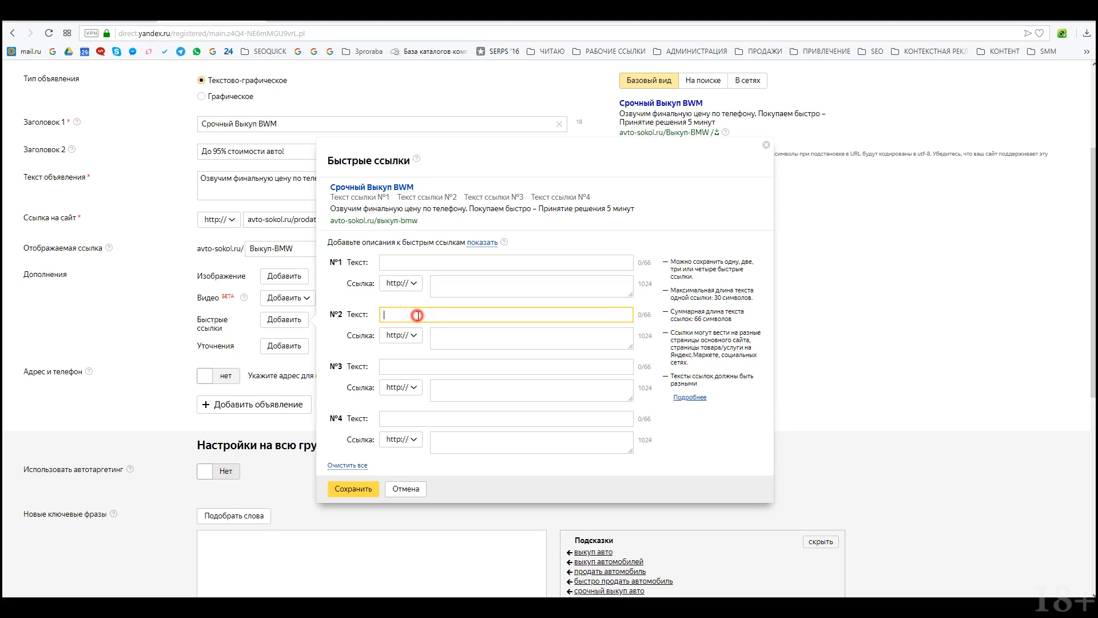
left_click(458, 338)
left_click(407, 366)
left_click(448, 387)
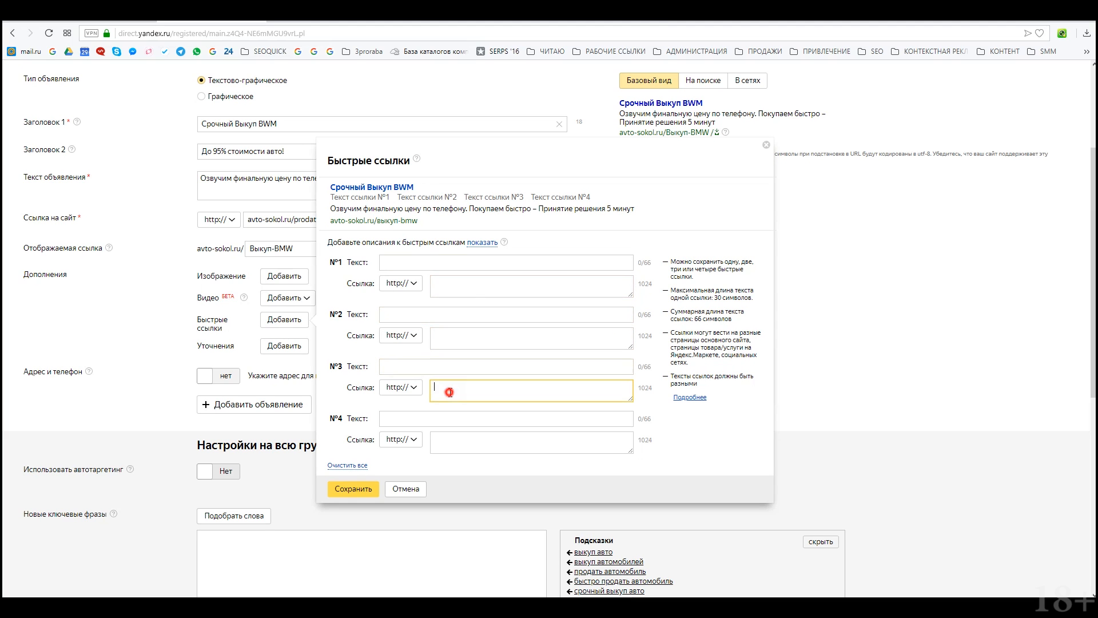
scroll(434, 402, "up", 3)
left_click(430, 439)
scroll(435, 424, "down", 2)
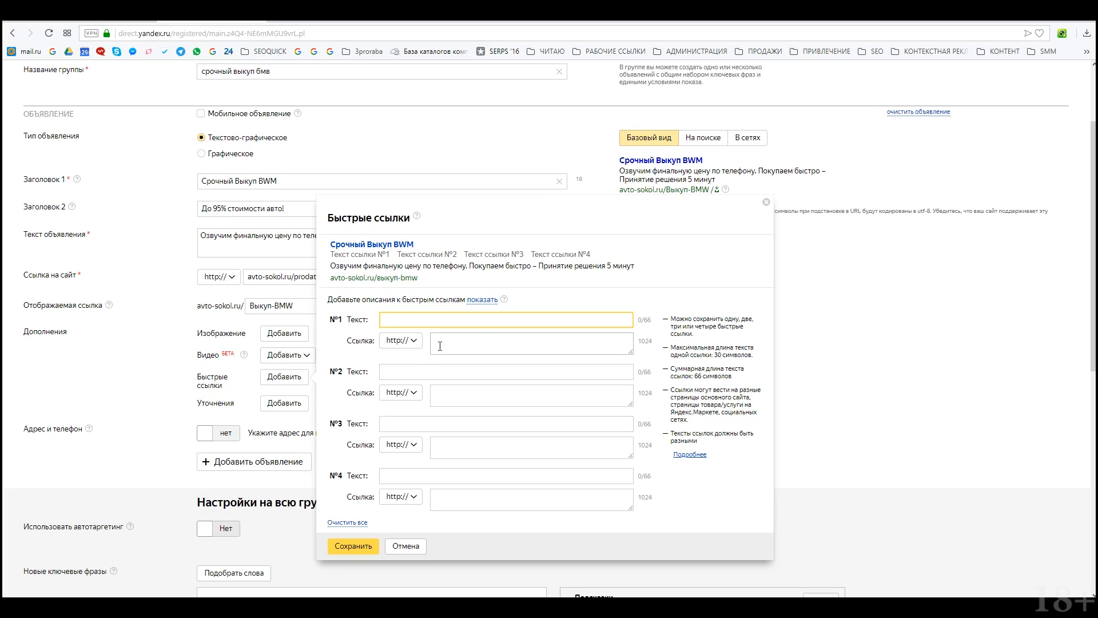
Step: Fill all four quick link addresses with the site URL, ending the third one in 3
left_click(460, 341)
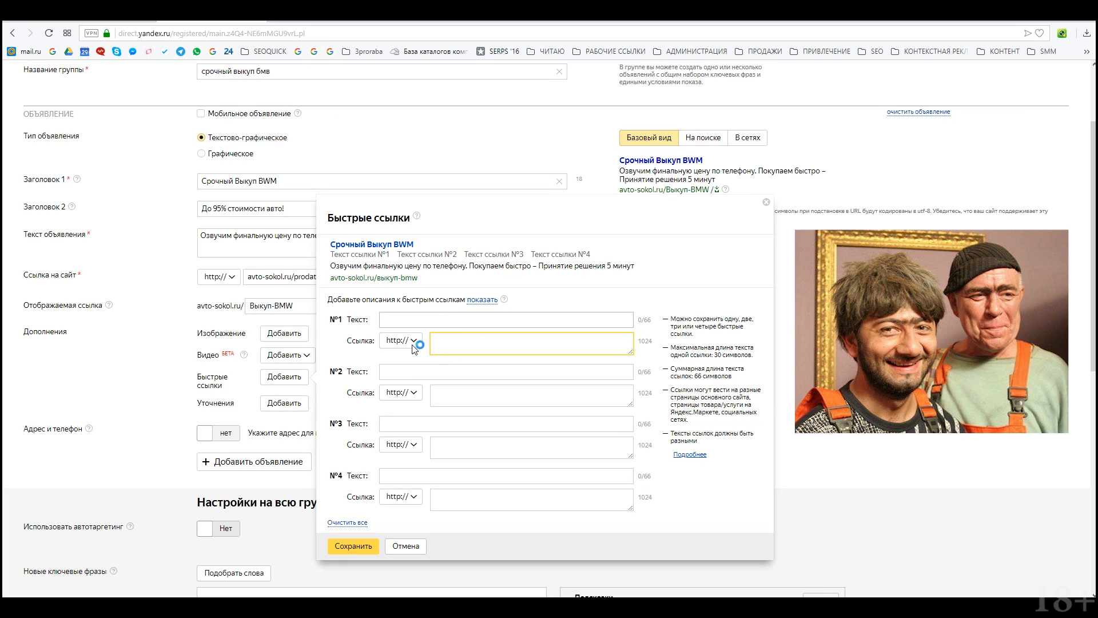
type("avto-sokol.ru")
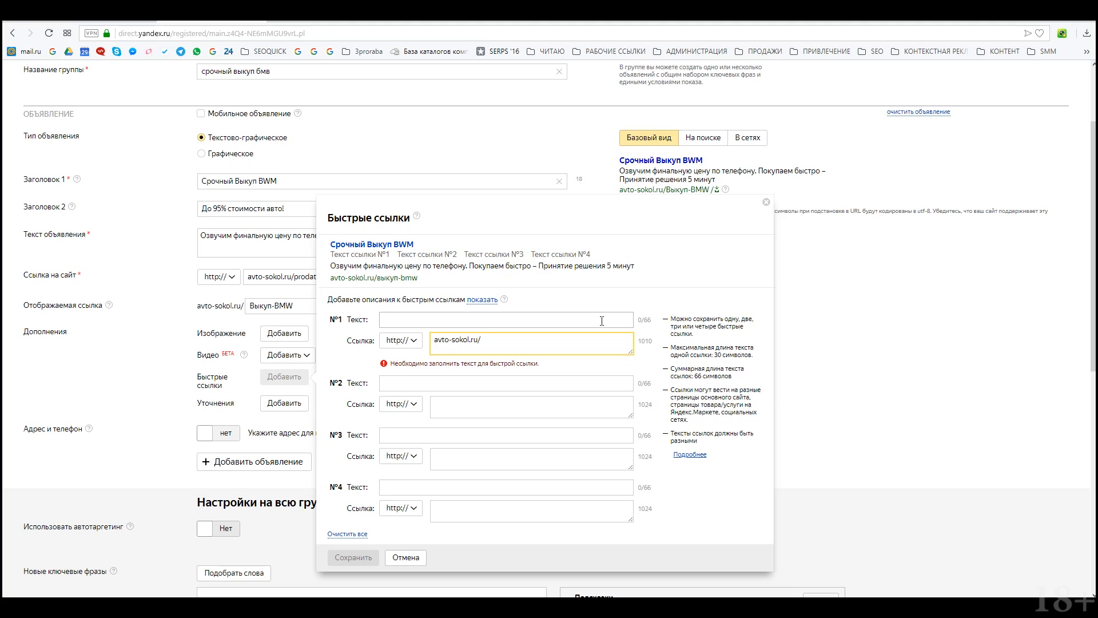
triple_click(506, 343)
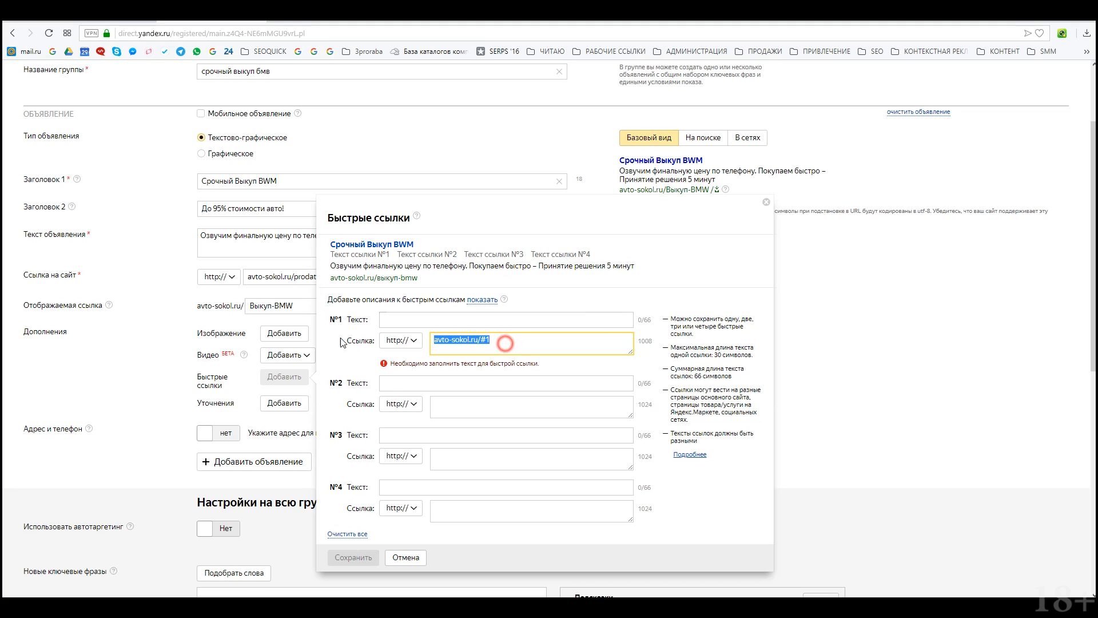
key("ctrl+c")
left_click(461, 405)
key("ctrl+v")
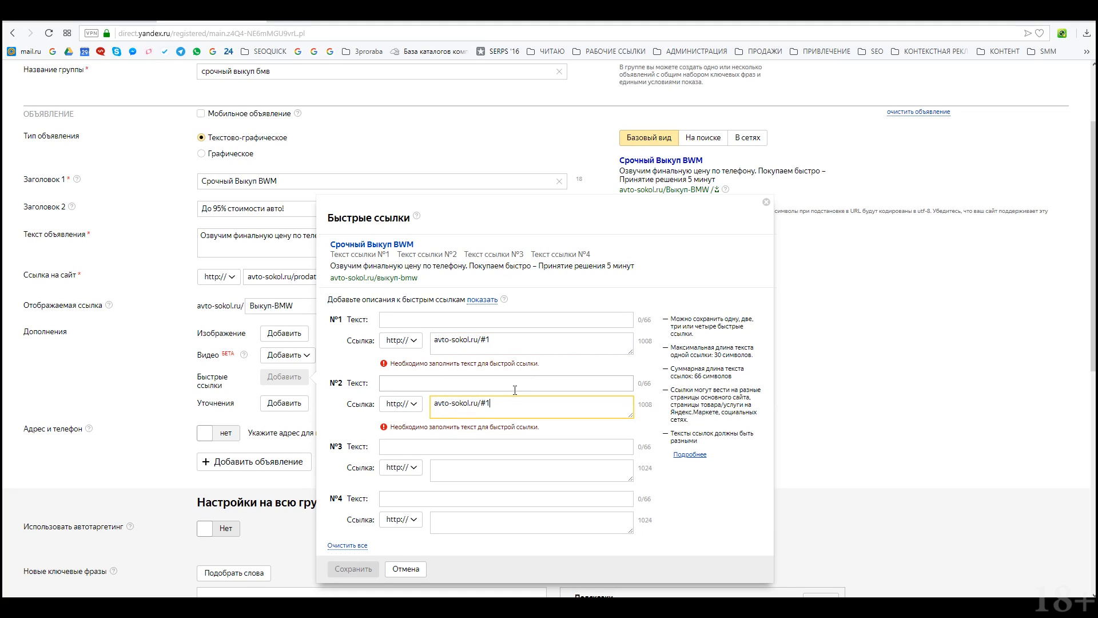
left_click(500, 471)
key("ctrl+v")
key("BackSpace")
type("3")
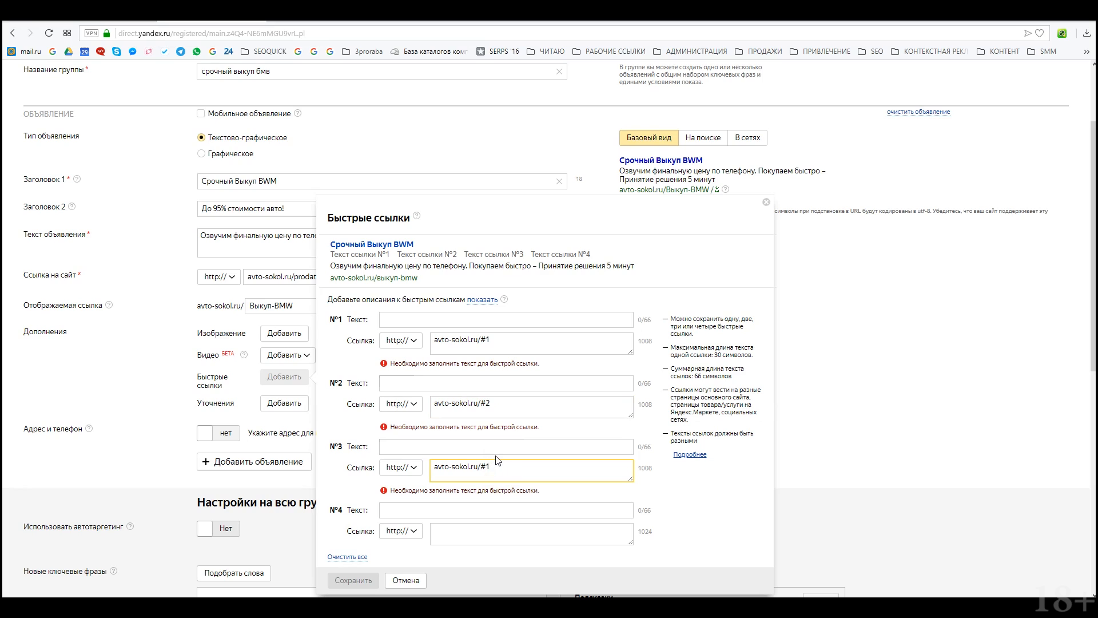
key("Tab")
key("Tab")
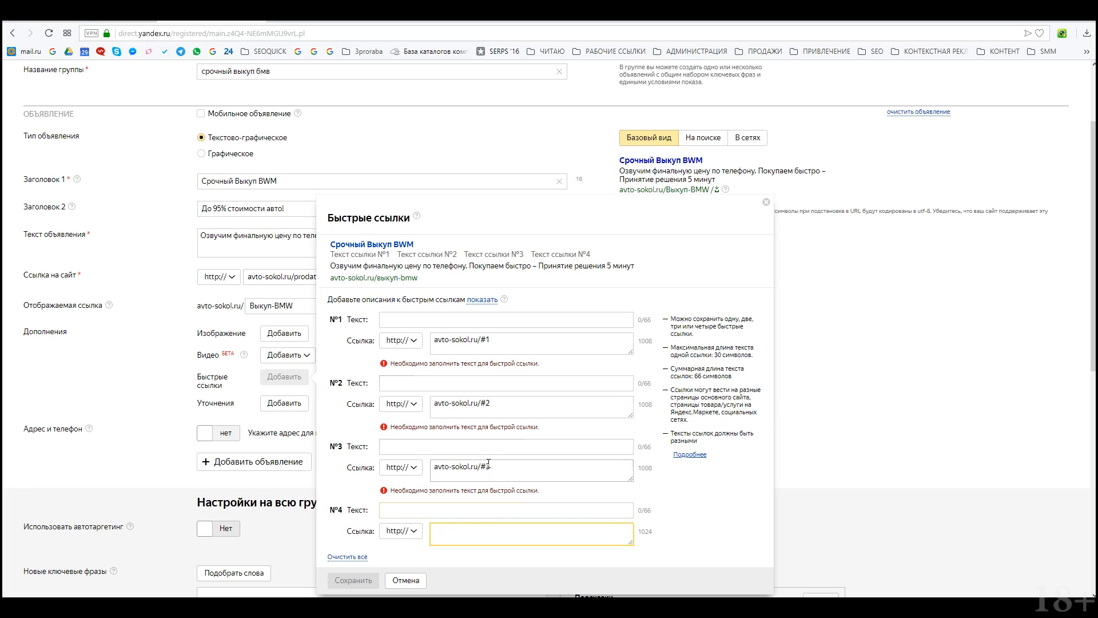
key("ctrl+v")
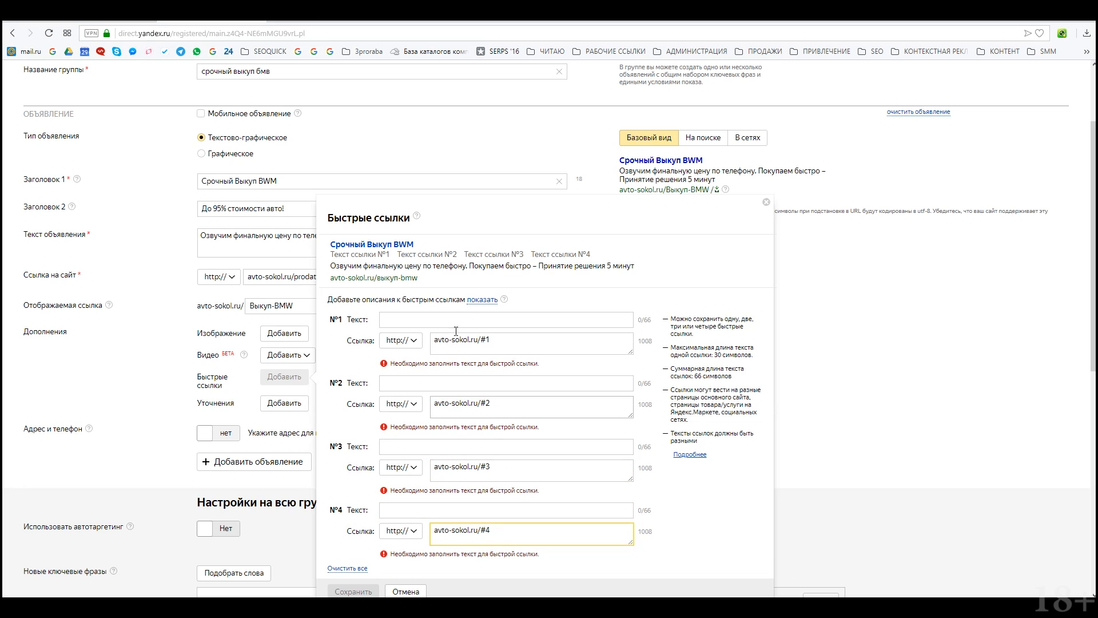
Step: Title the sitelinks Заказать выезд оценщика, Узнать стоимость авто, Отзывы клиентов and reveal their descriptions
left_click(441, 320)
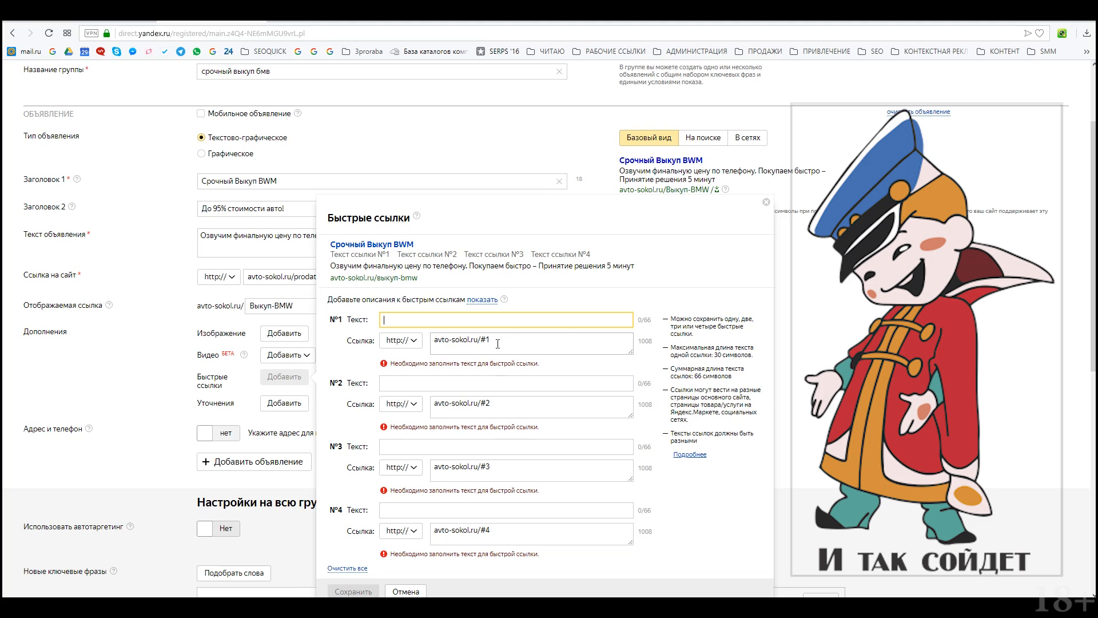
left_click(424, 382)
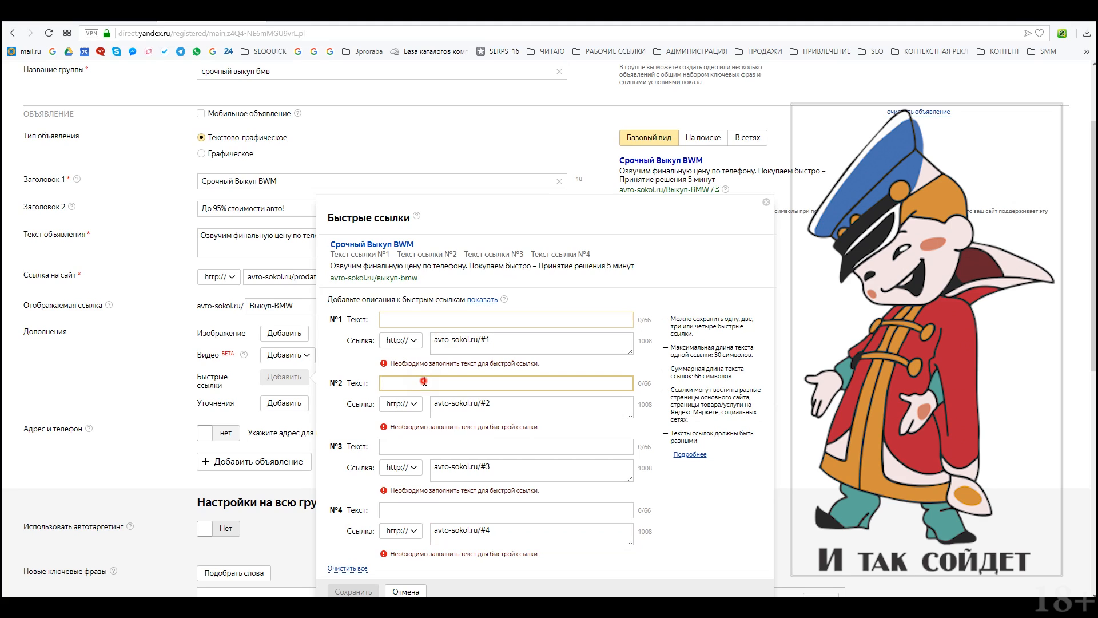
left_click(401, 323)
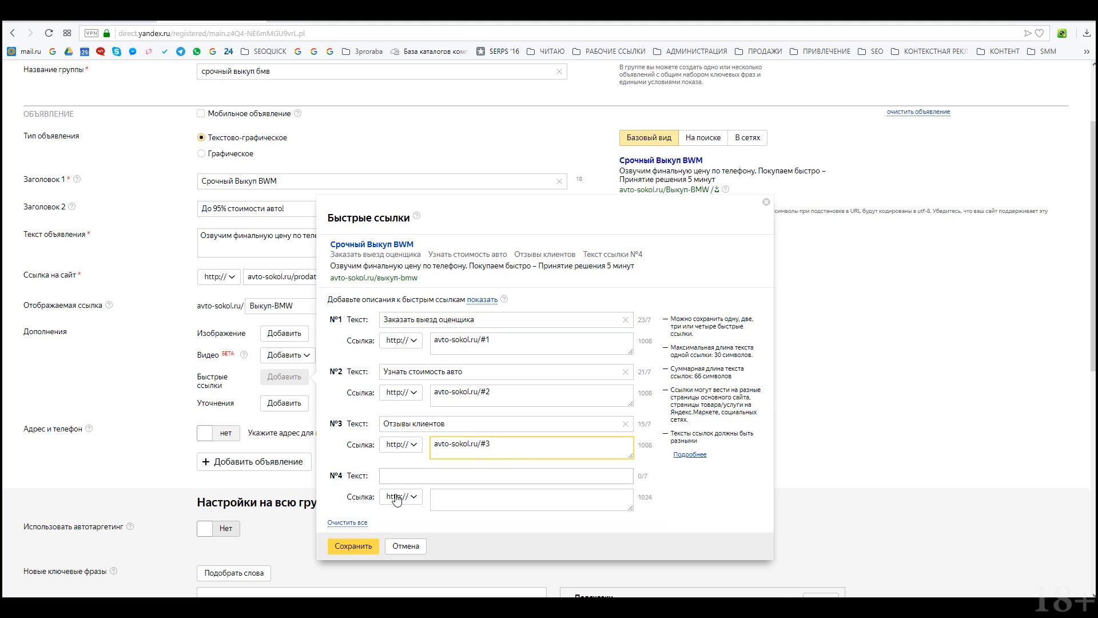
left_click(486, 300)
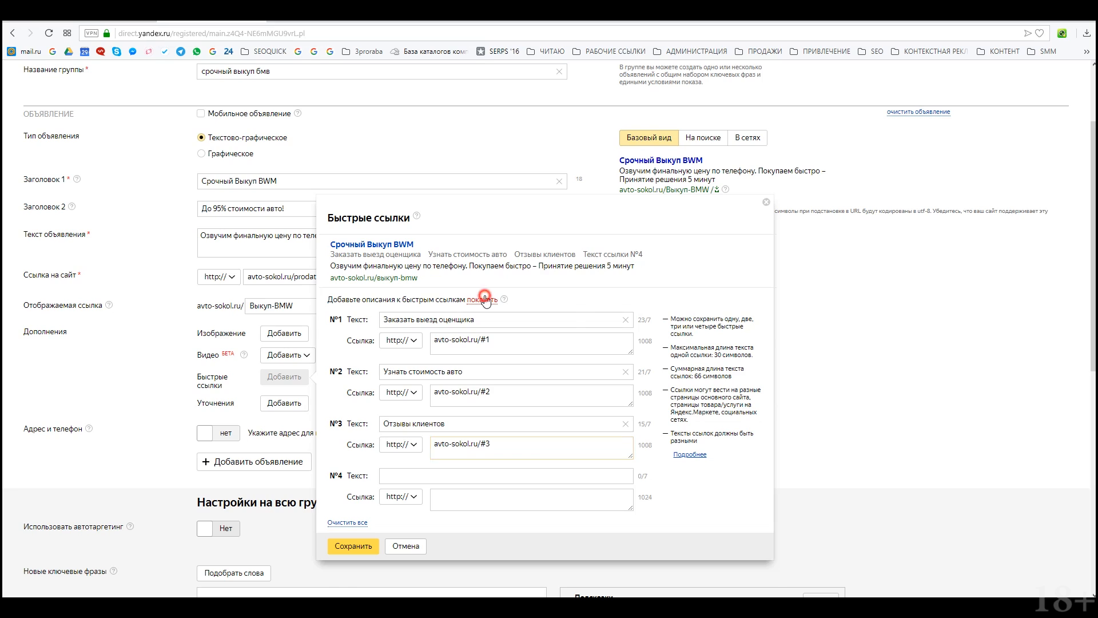
left_click(480, 419)
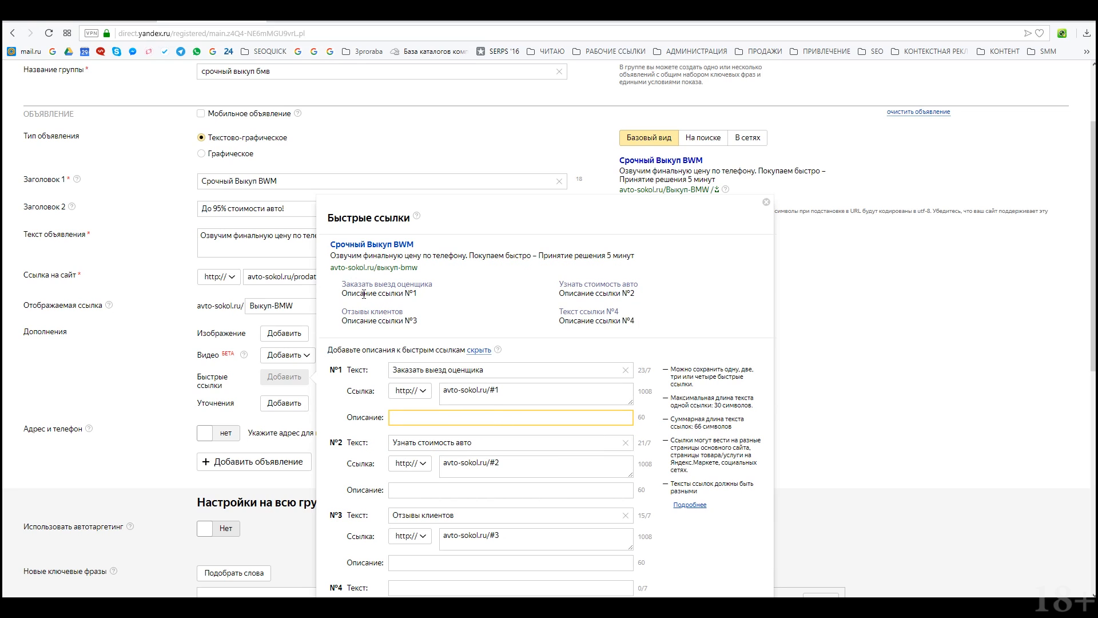
left_click_drag(503, 370, 377, 370)
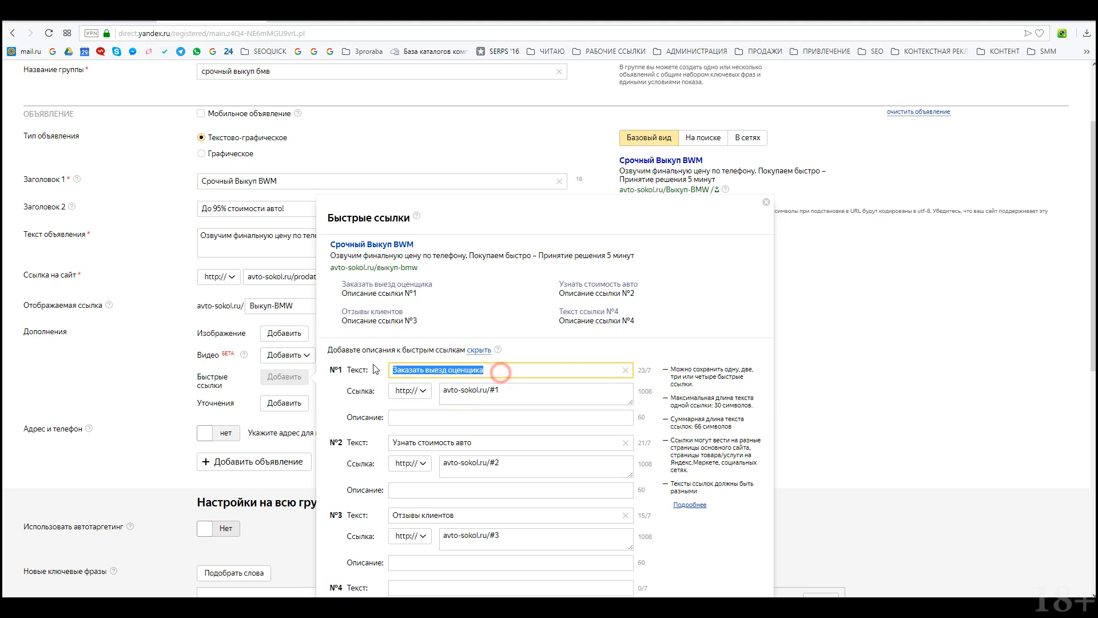
left_click(503, 448)
left_click_drag(504, 448, 392, 443)
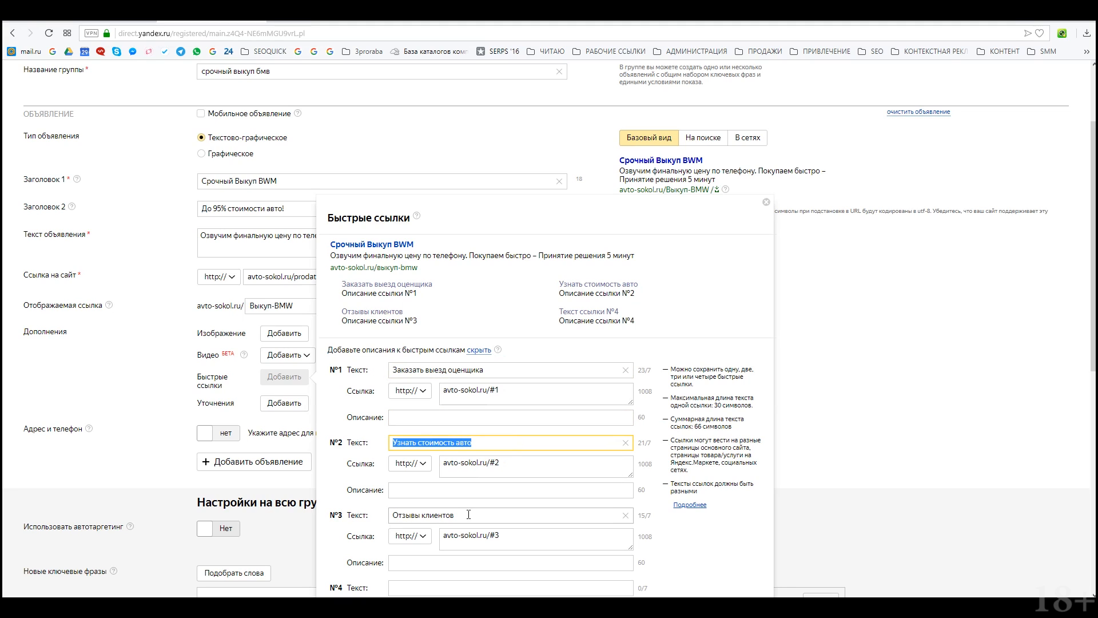
left_click_drag(471, 516, 392, 516)
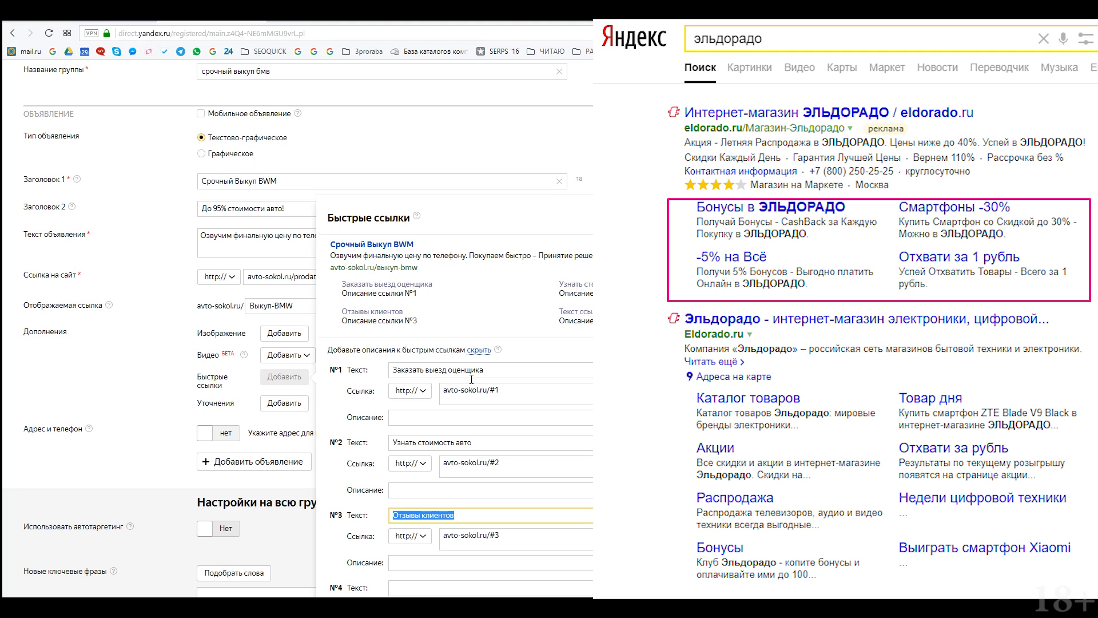
left_click(470, 418)
left_click(463, 489)
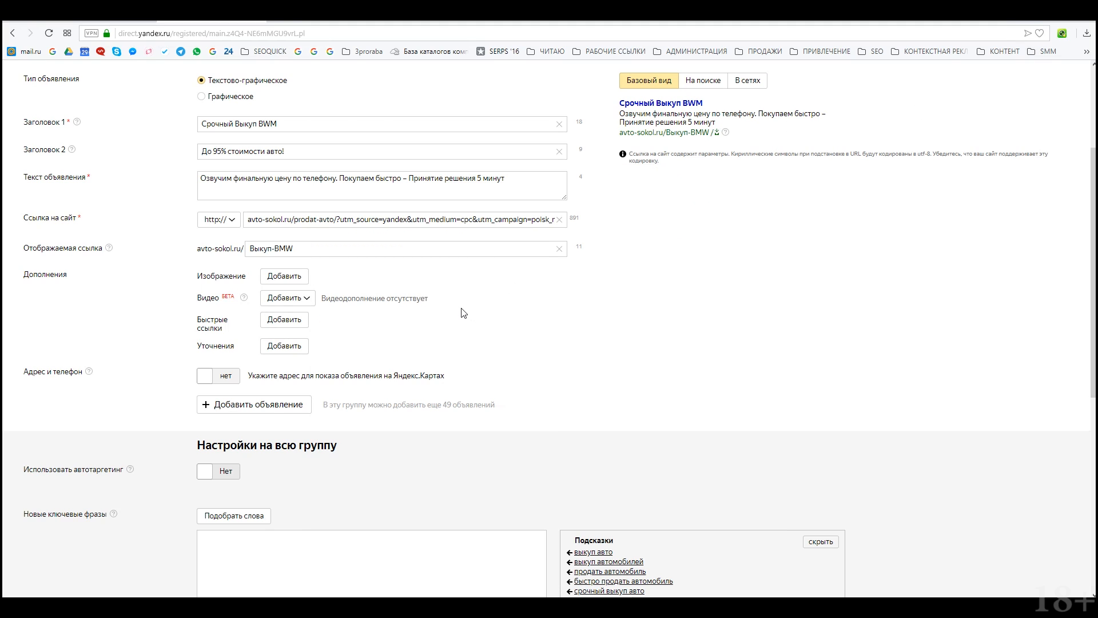
Step: Add callouts Выезд по Москве и МО, Круглосуточно, Выкуп за наличные and Официальное оформление
left_click(293, 347)
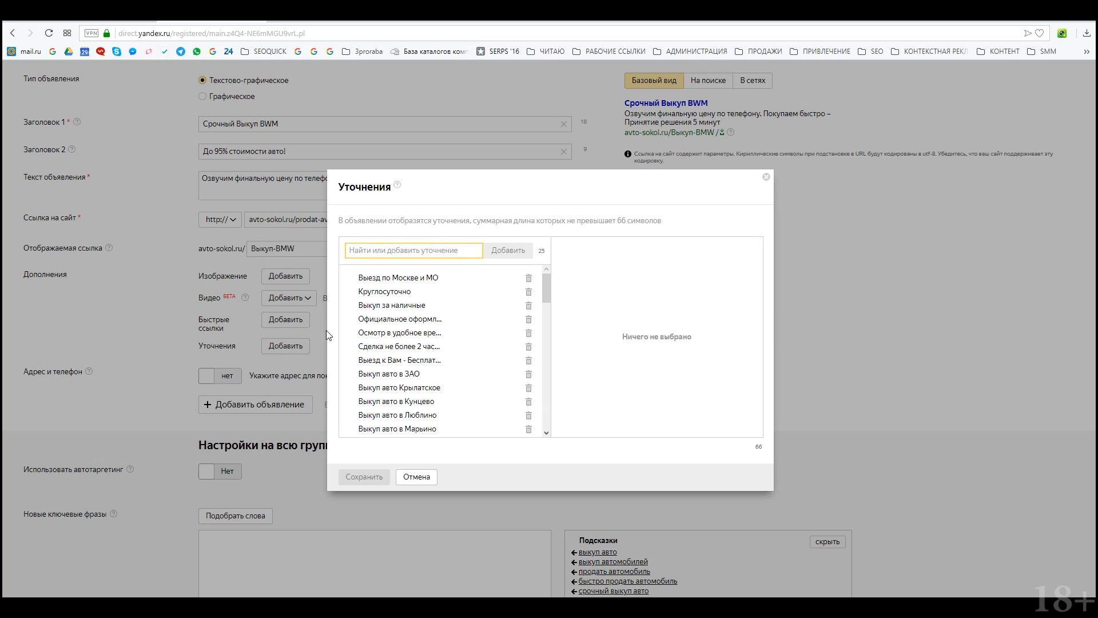
scroll(476, 345, "down", 1)
scroll(426, 365, "up", 1)
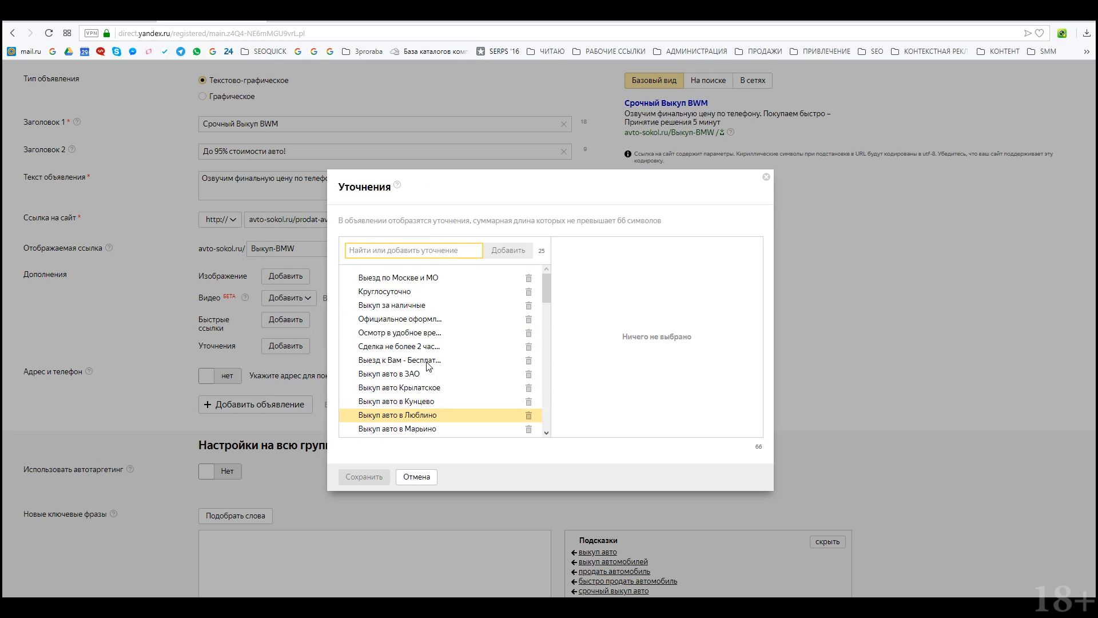
left_click(422, 278)
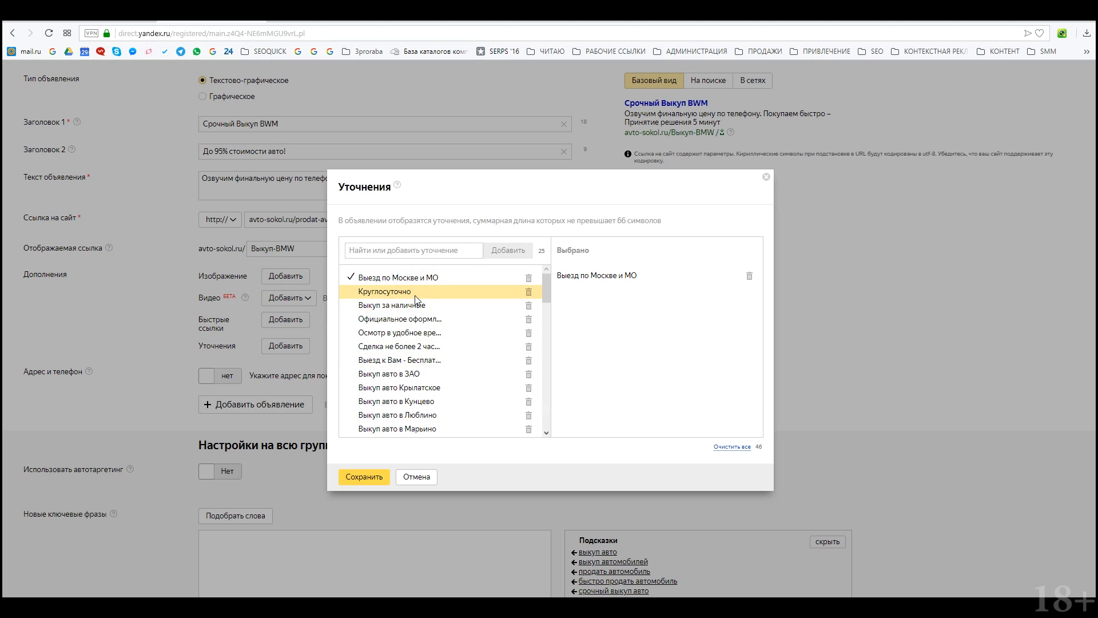
left_click(418, 294)
left_click(422, 309)
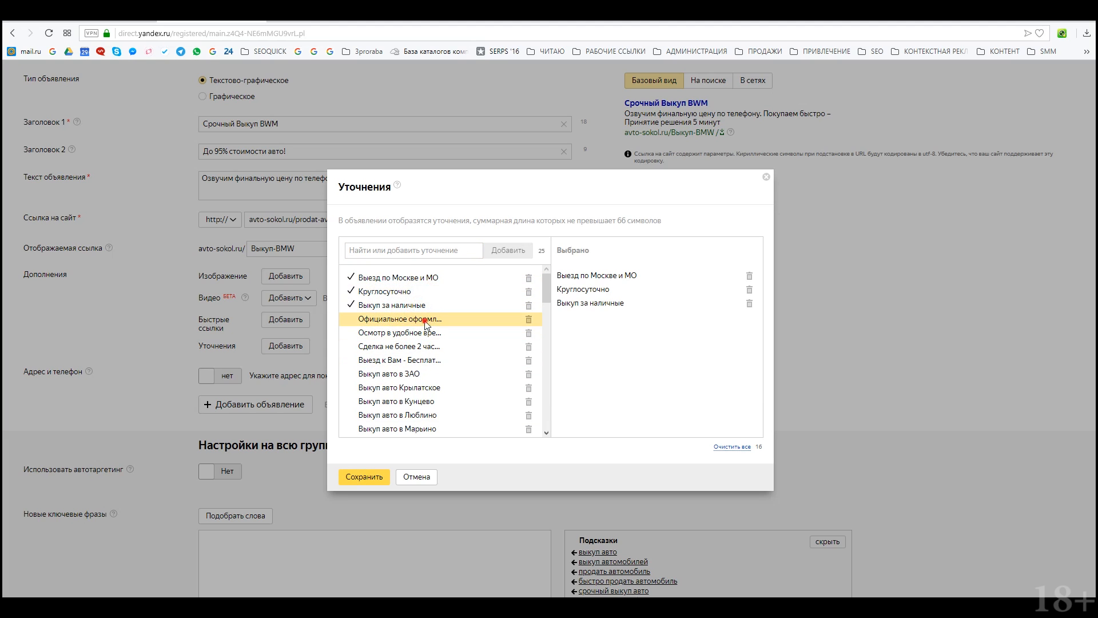
left_click(423, 319)
left_click(365, 476)
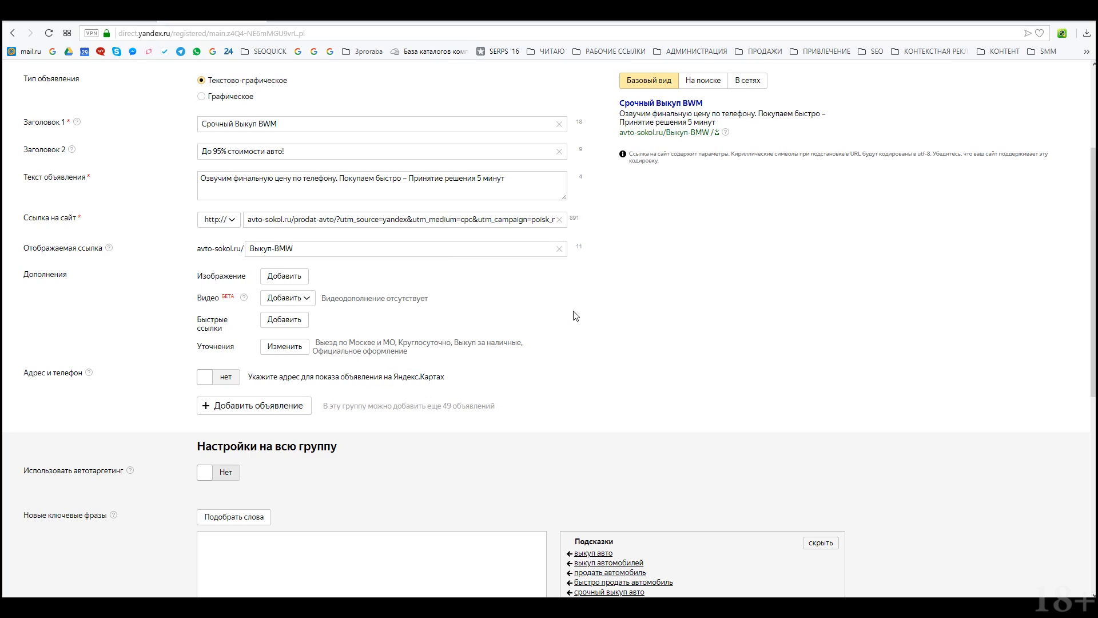
Step: Preview the ad as it appears in search results
scroll(572, 317, "up", 3)
scroll(644, 366, "down", 2)
left_click(718, 140)
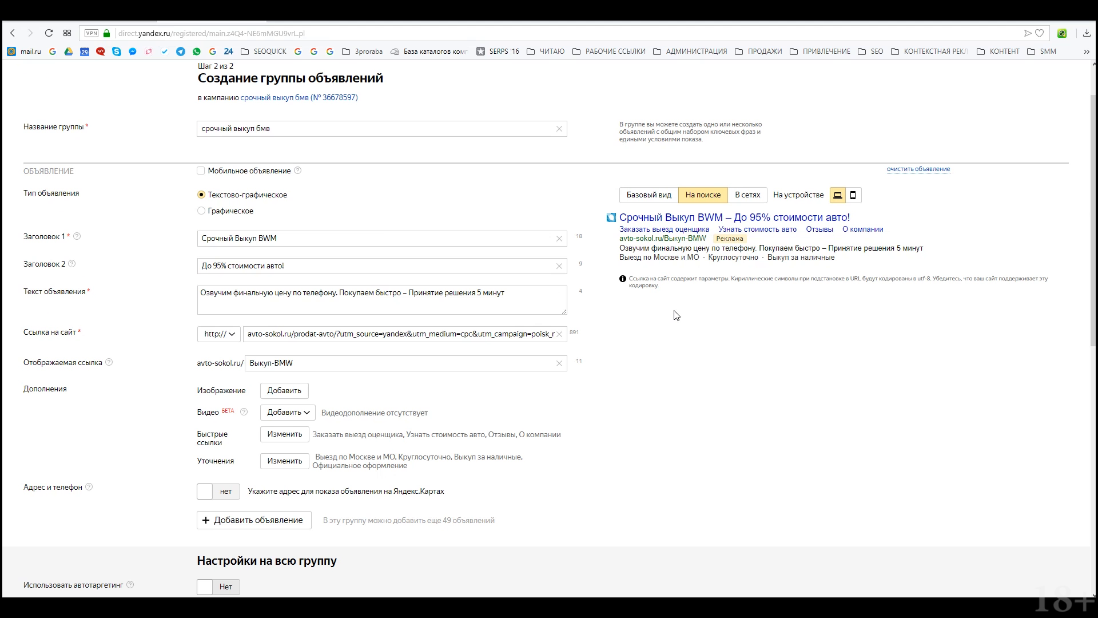
Step: Preview the ad on a mobile phone as a navigational answer
scroll(676, 315, "down", 2)
scroll(678, 315, "up", 3)
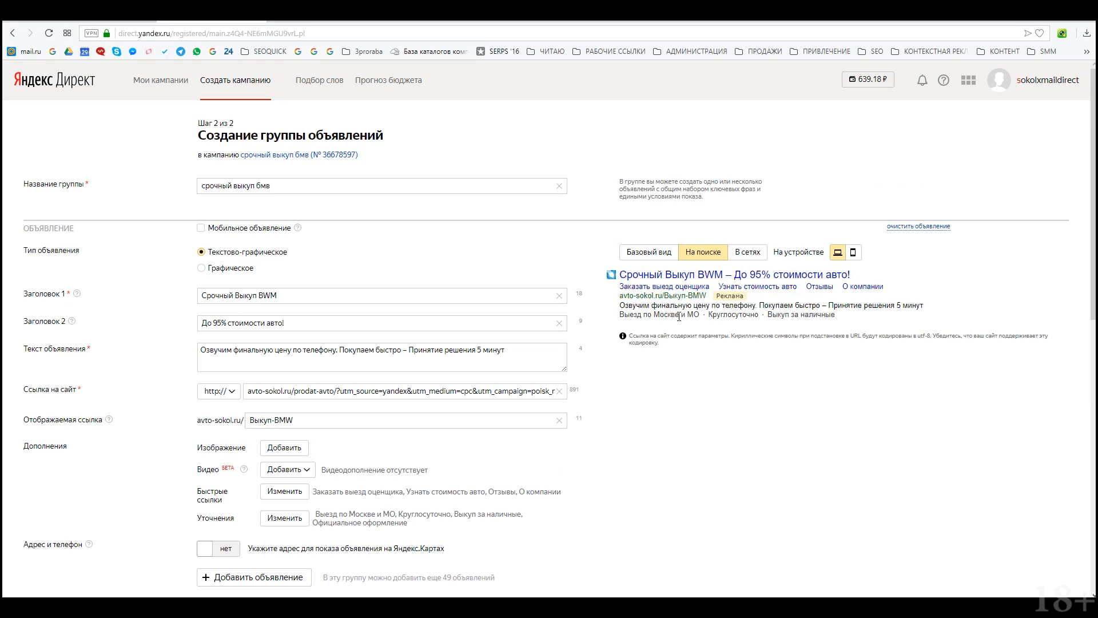
scroll(679, 301, "down", 1)
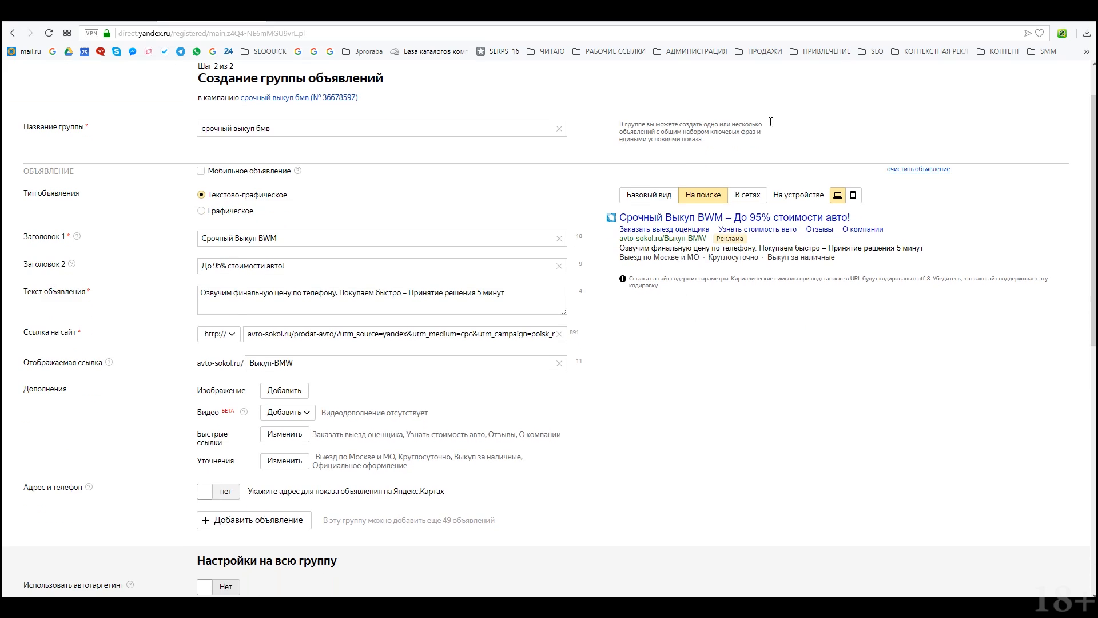
left_click(854, 196)
scroll(732, 274, "down", 1)
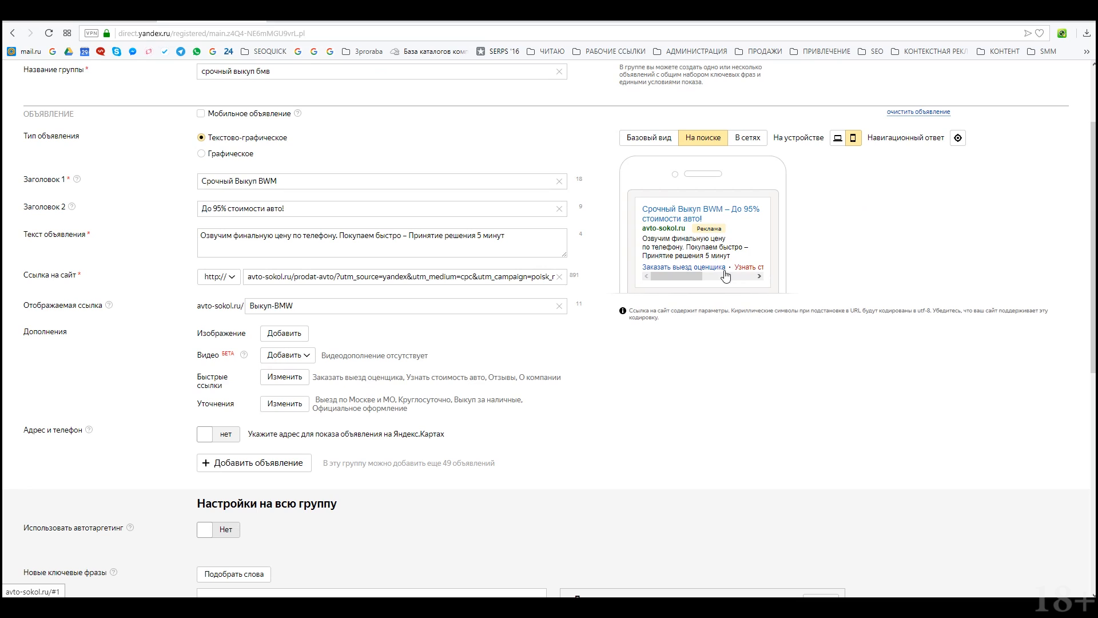
left_click(958, 137)
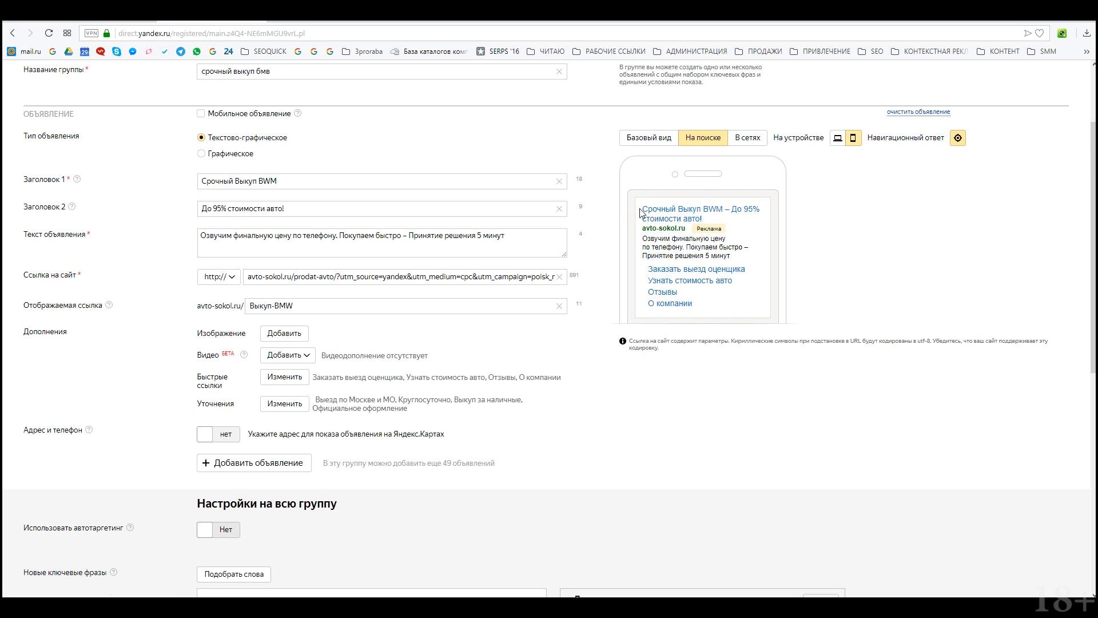
Step: Bring up the help on why to fill in address and phone
scroll(635, 223, "down", 3)
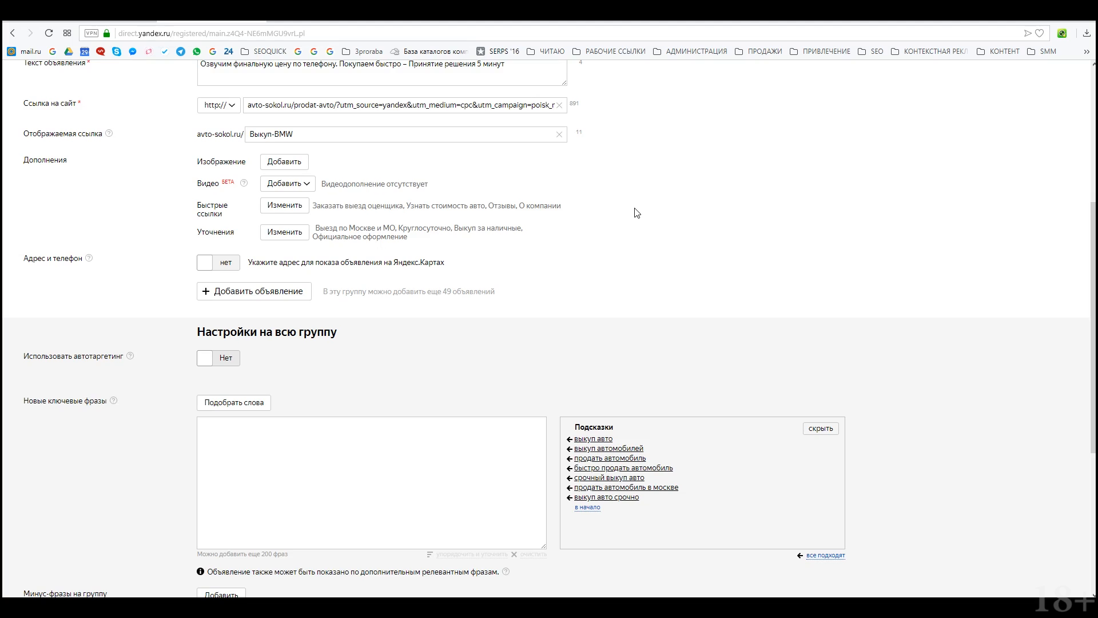
scroll(637, 213, "down", 3)
scroll(607, 223, "up", 4)
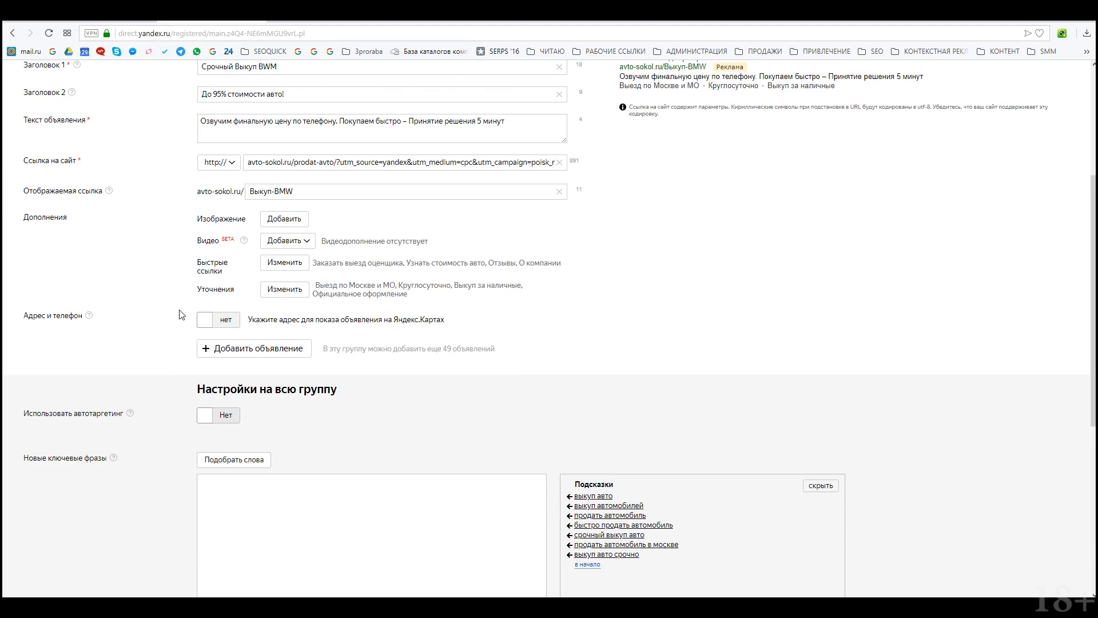
left_click(89, 315)
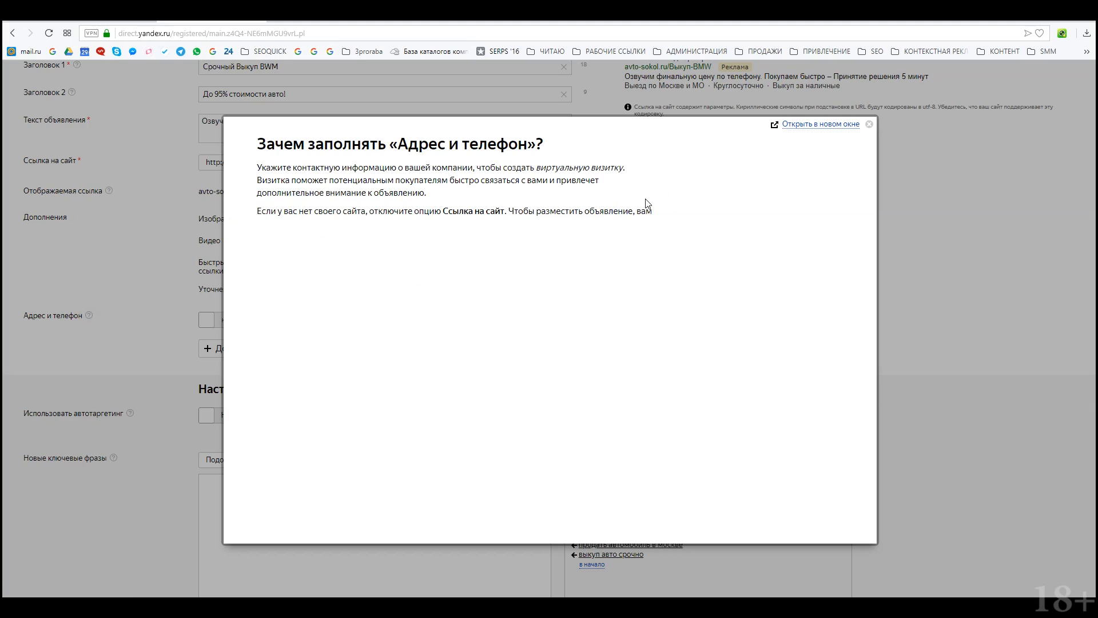
Step: Turn on address and phone details and fill the address with house 7, building 2
left_click(870, 126)
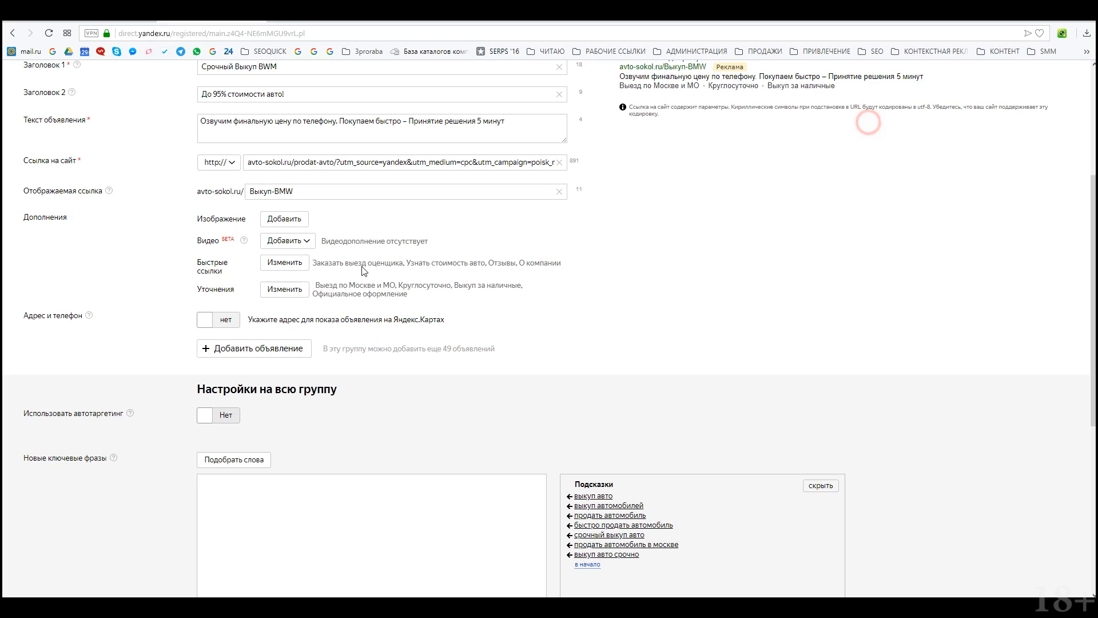
left_click(238, 322)
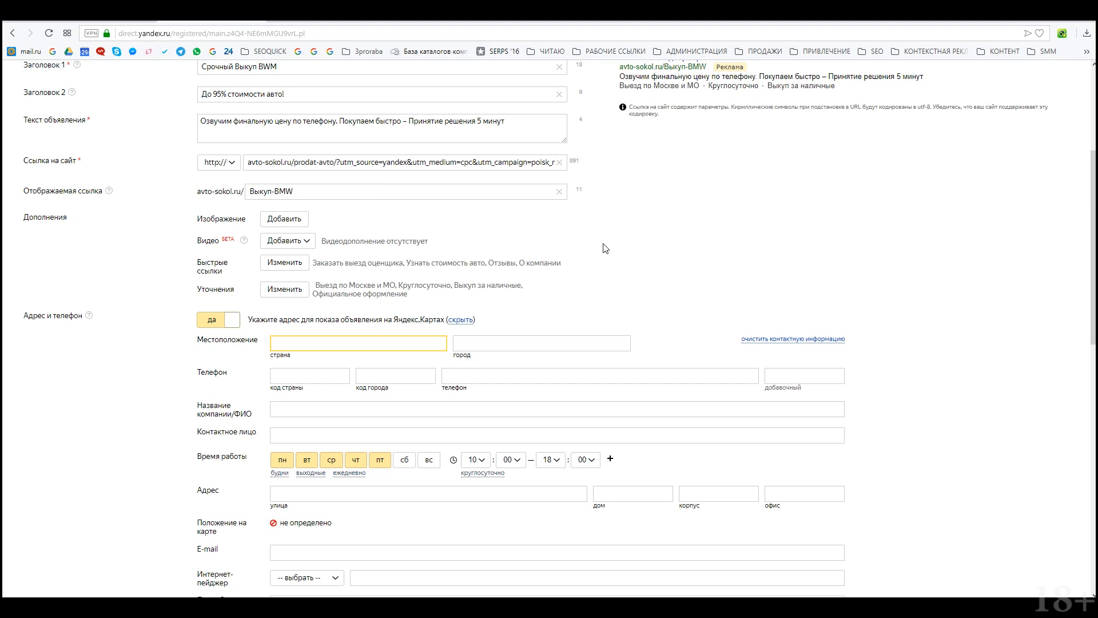
scroll(578, 255, "down", 2)
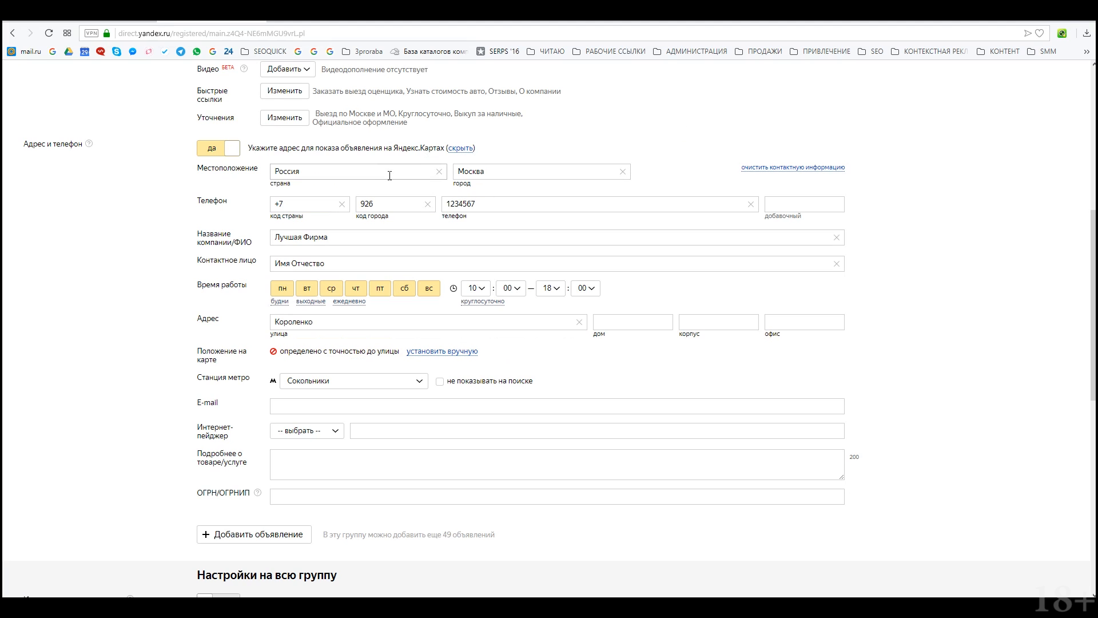
left_click(506, 172)
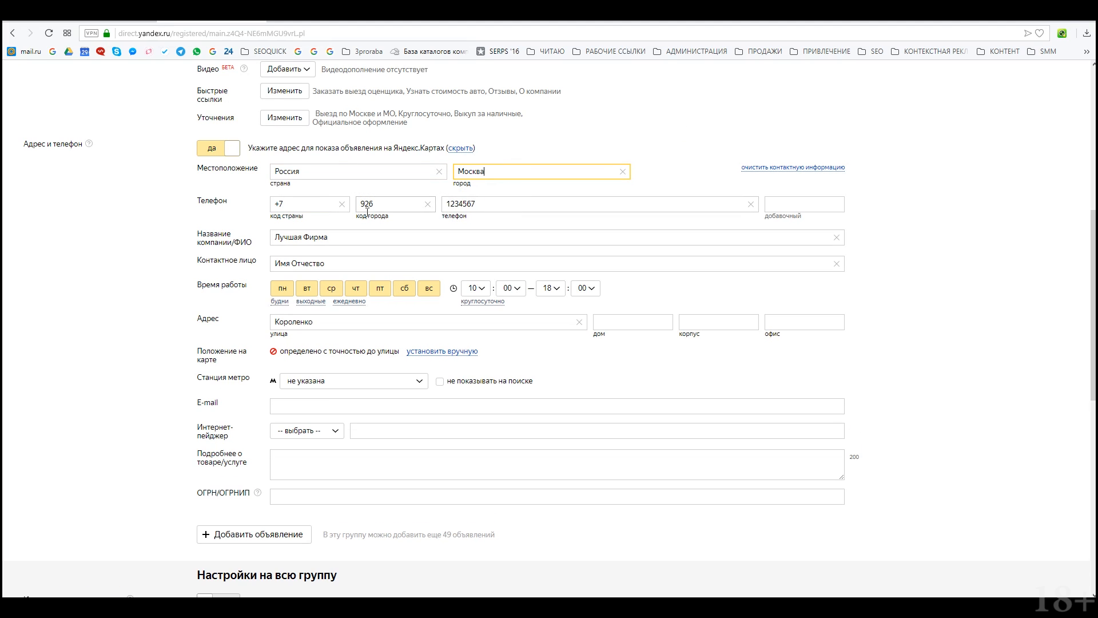
left_click(346, 238)
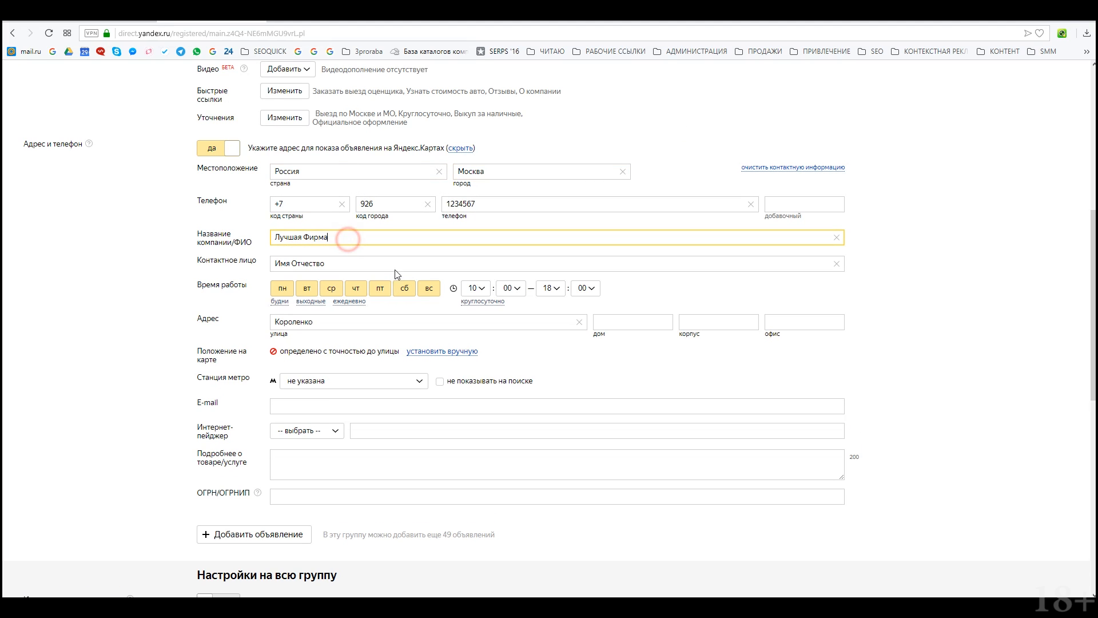
left_click(339, 324)
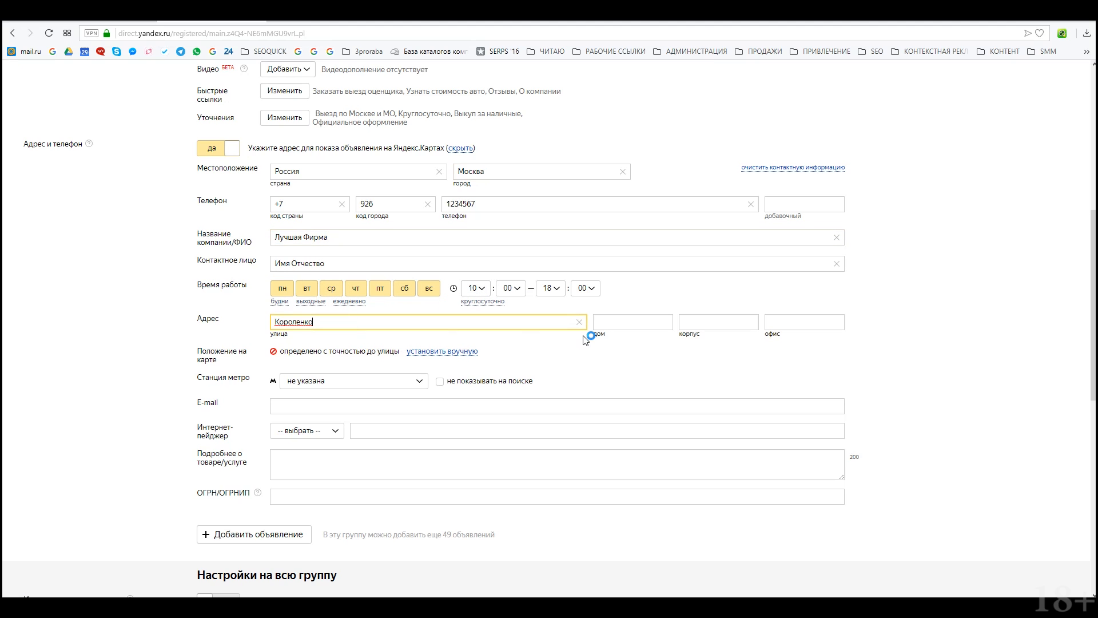
left_click(615, 319)
type("7")
left_click(703, 320)
type("2")
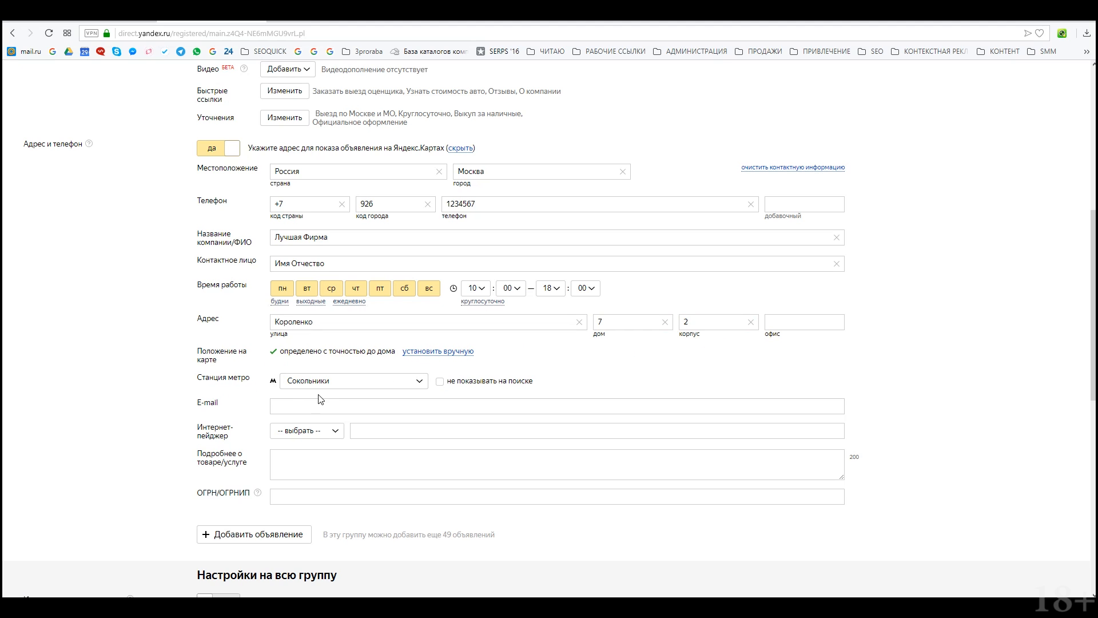
Step: Enter the contact e-mail and the company's ОГРН/ОГРНИП registration number
scroll(294, 233, "down", 3)
left_click(293, 234)
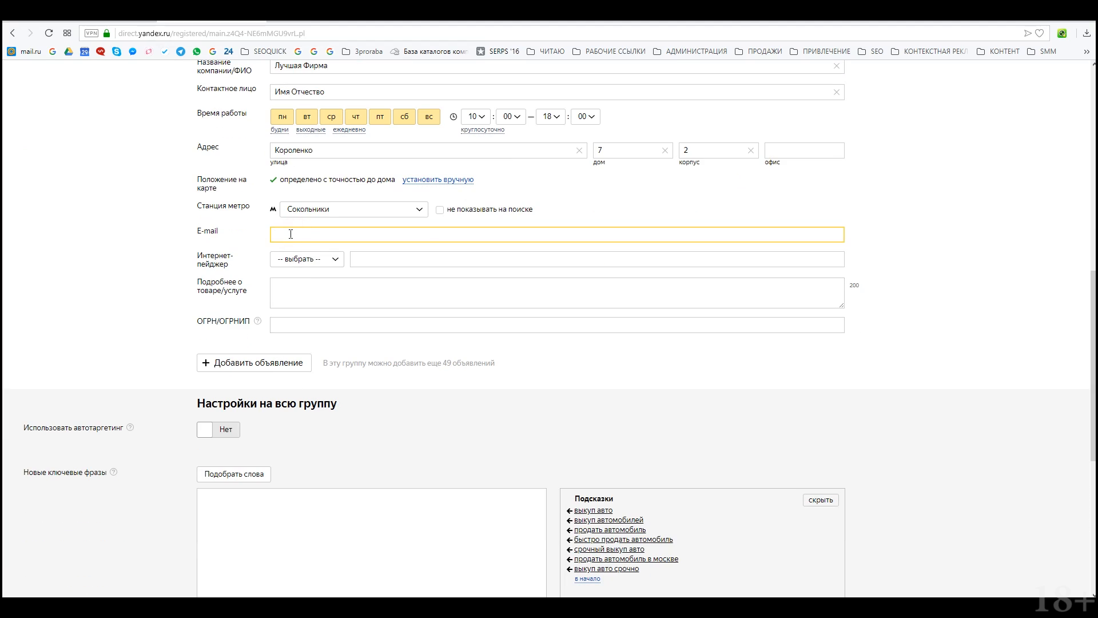
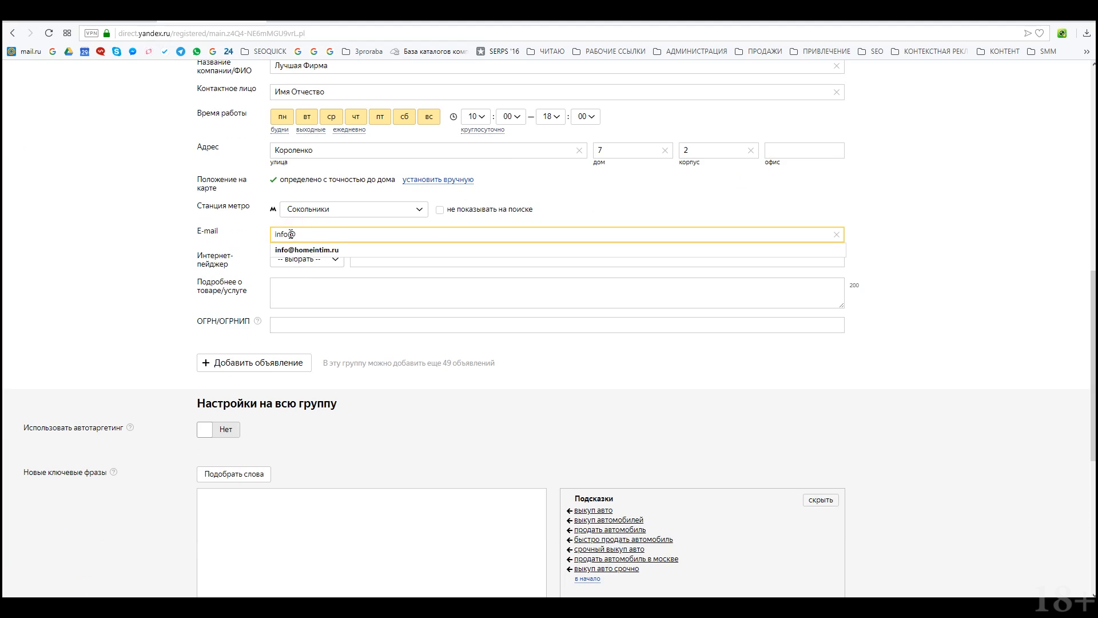
key("Tab")
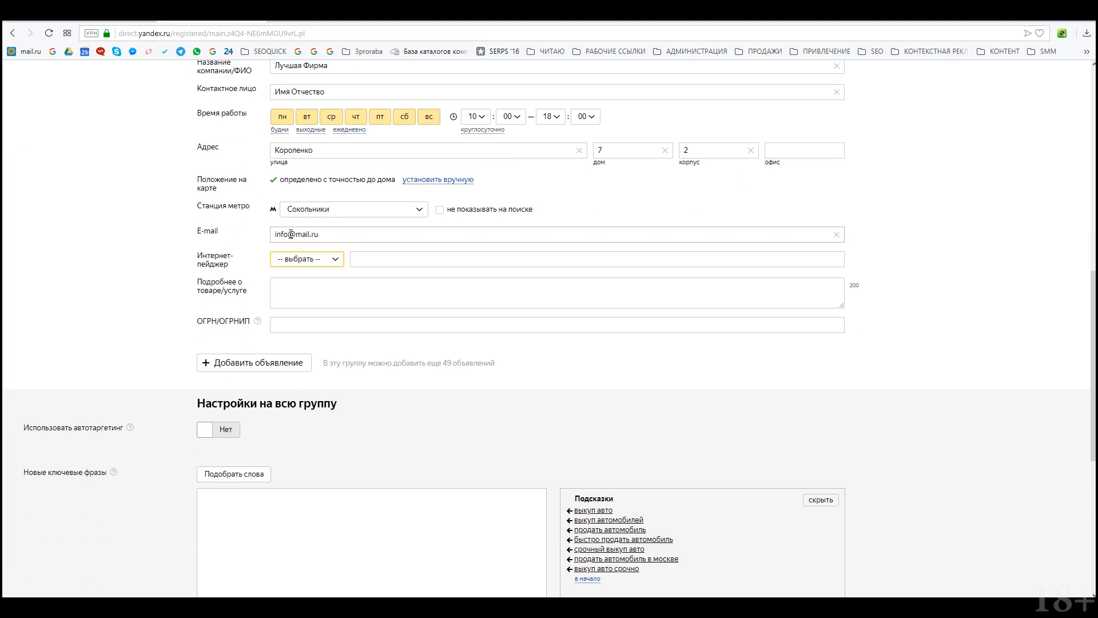
key("Tab")
left_click(337, 325)
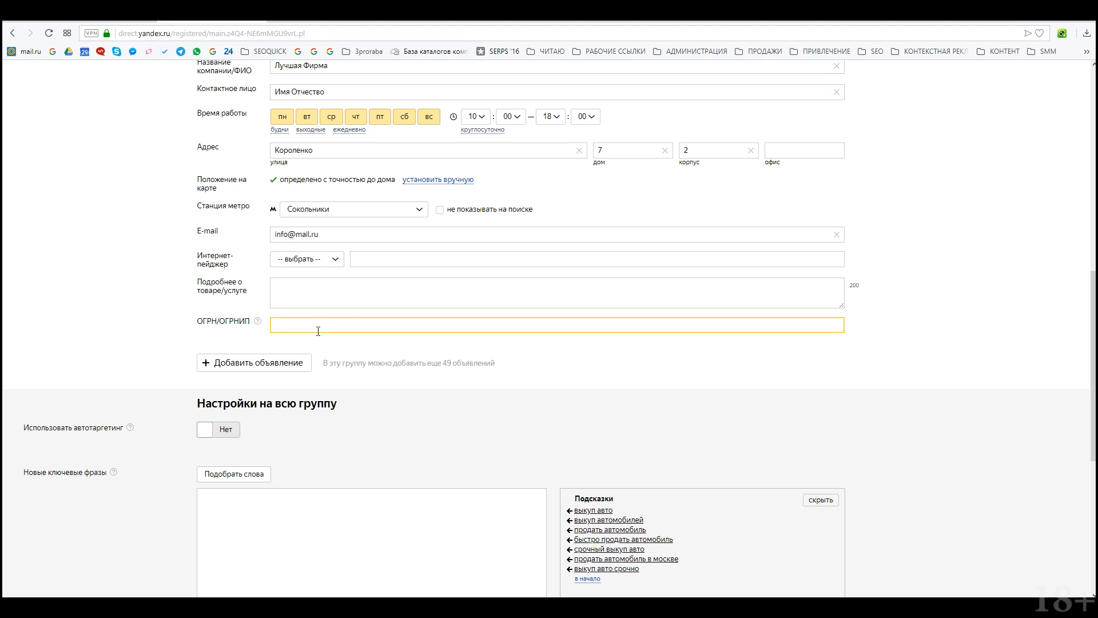
left_click(386, 384)
Step: Scroll down to the group-wide settings and click into the keyword phrases field
scroll(349, 444, "up", 3)
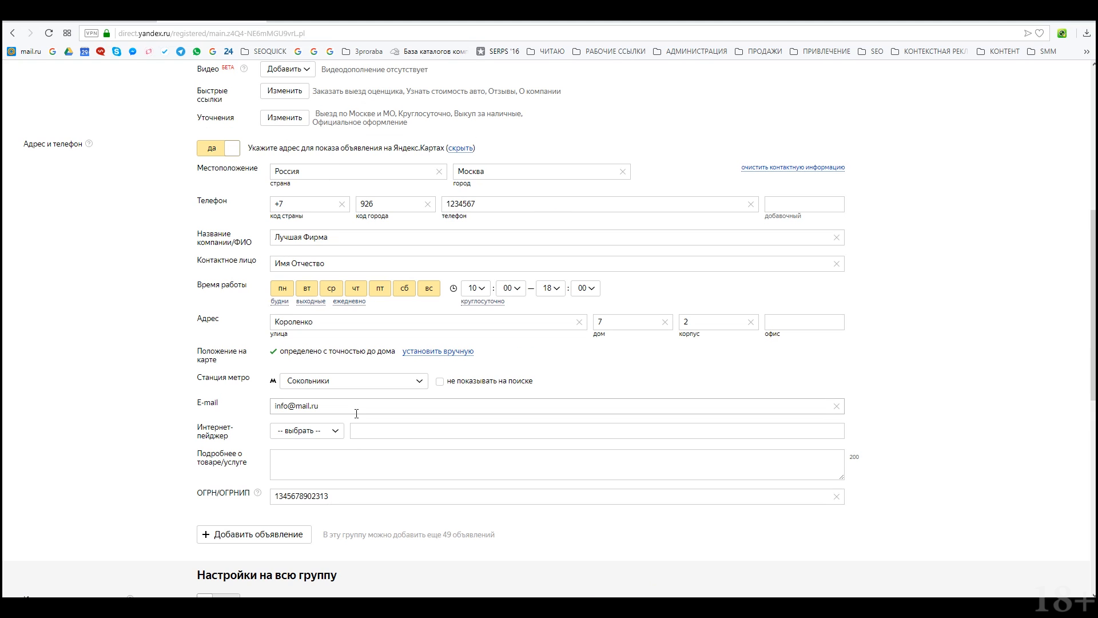
scroll(356, 408, "down", 2)
scroll(223, 364, "up", 4)
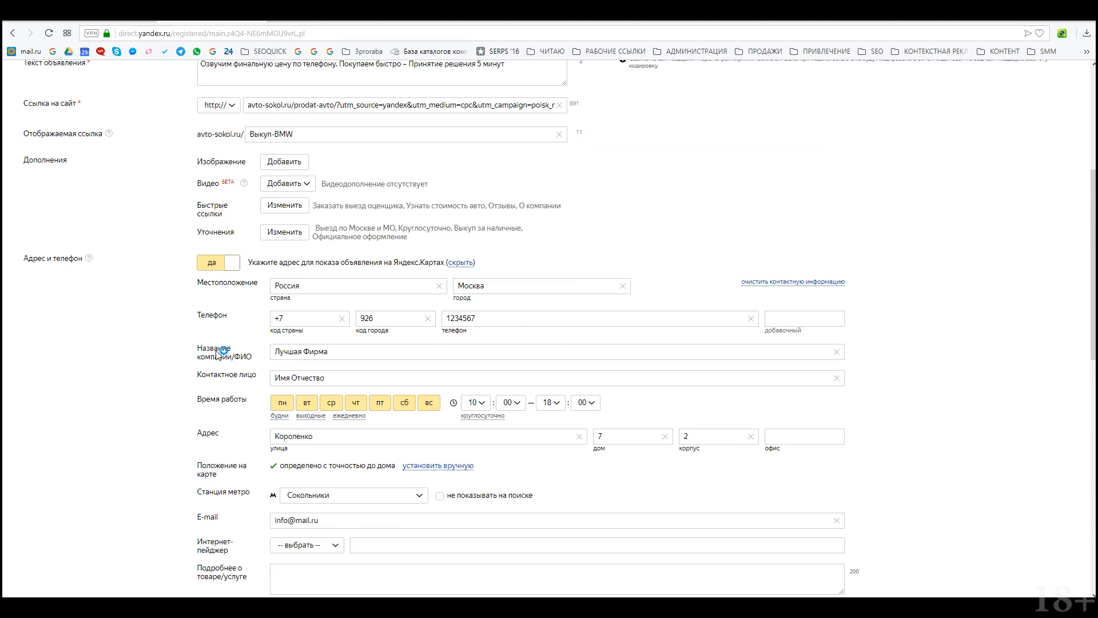
scroll(217, 351, "down", 4)
scroll(218, 350, "down", 3)
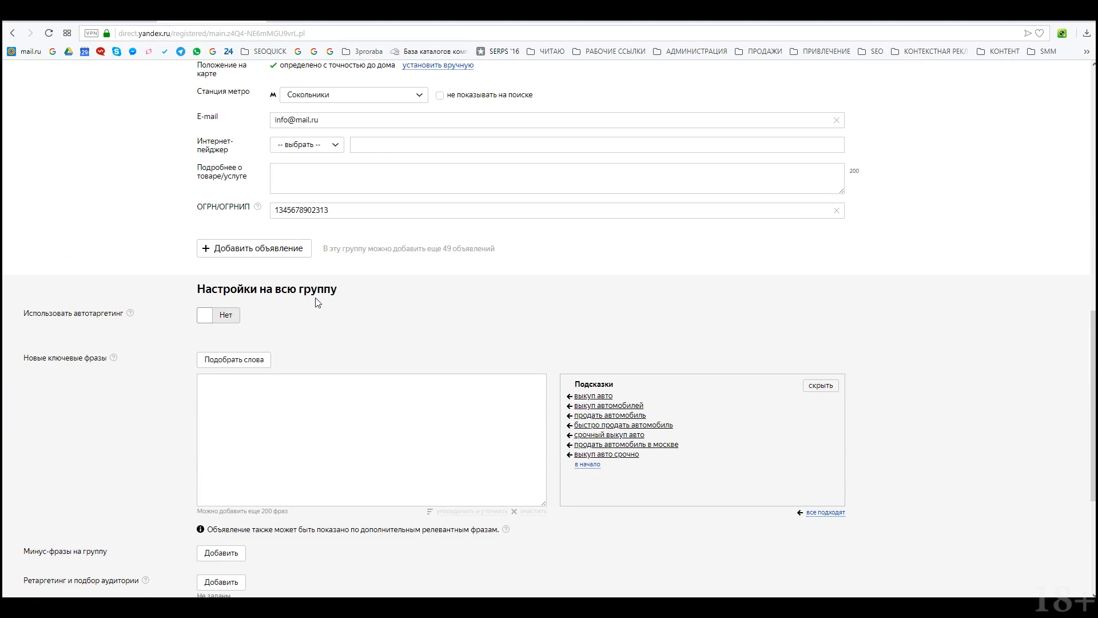
left_click(435, 426)
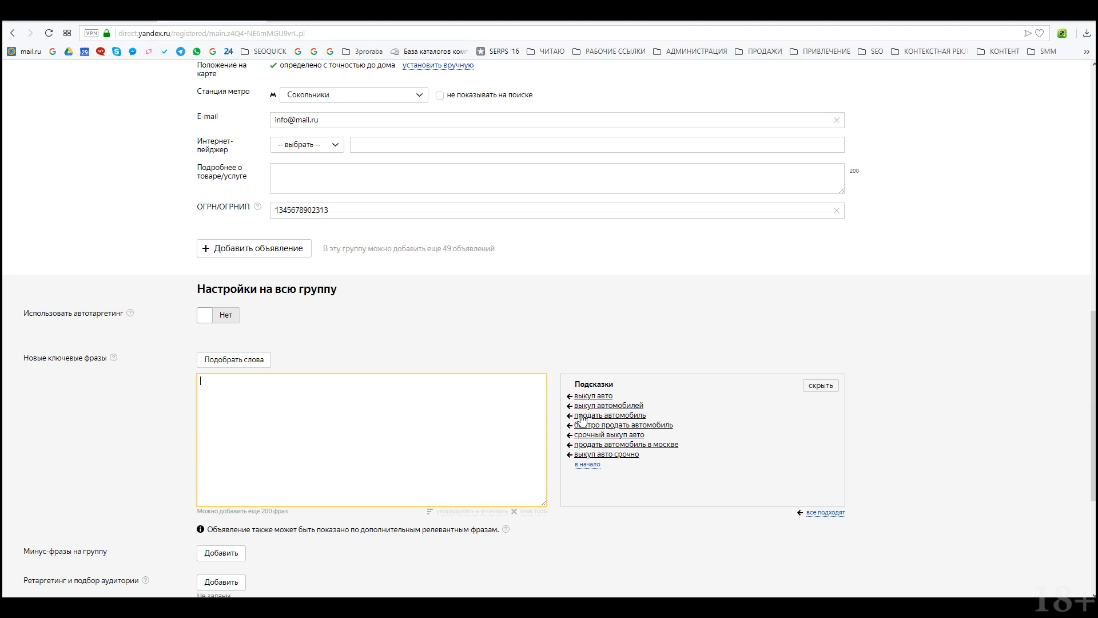
Step: Look up keyword suggestions for the pasted BMW sell and buy-back query
type(")")
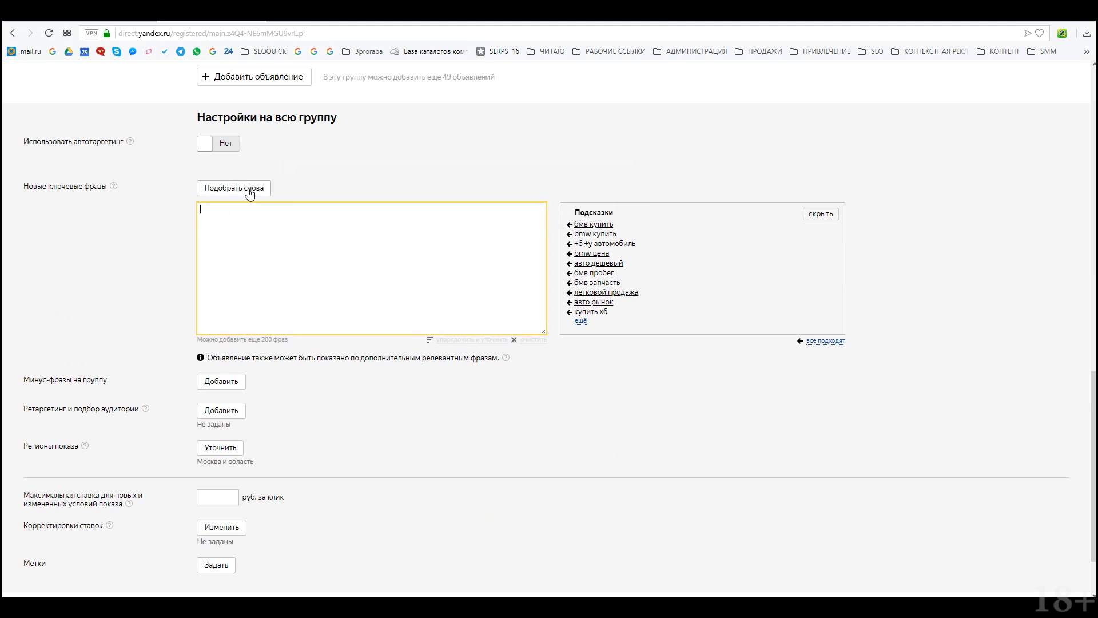
left_click(248, 189)
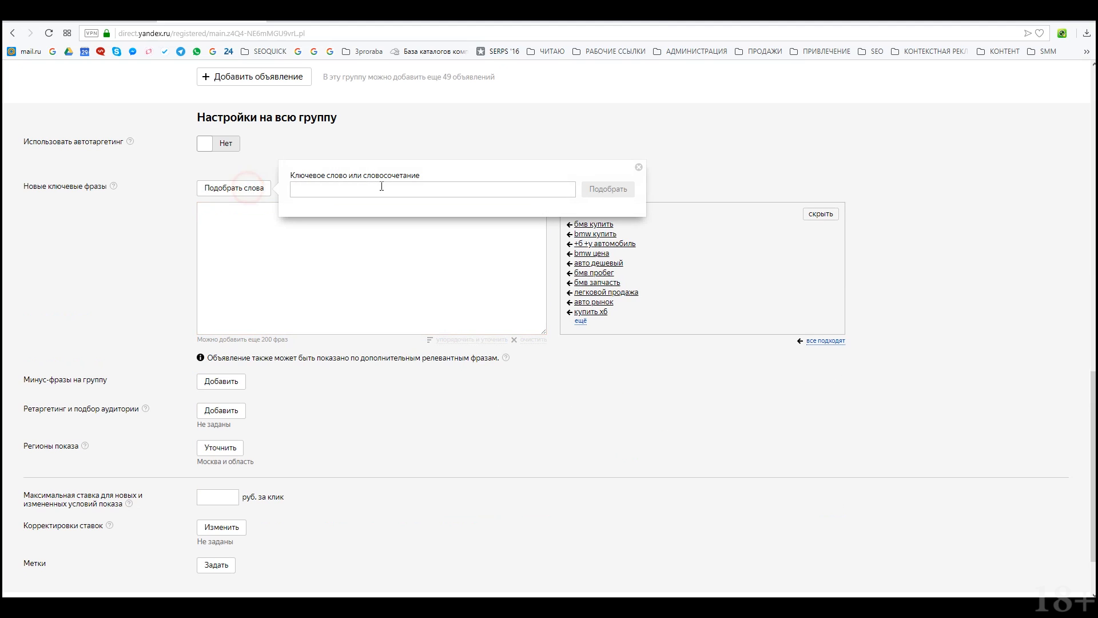
left_click(380, 188)
type("(!выкуп|!продать) (бмв|bmw)")
left_click(605, 190)
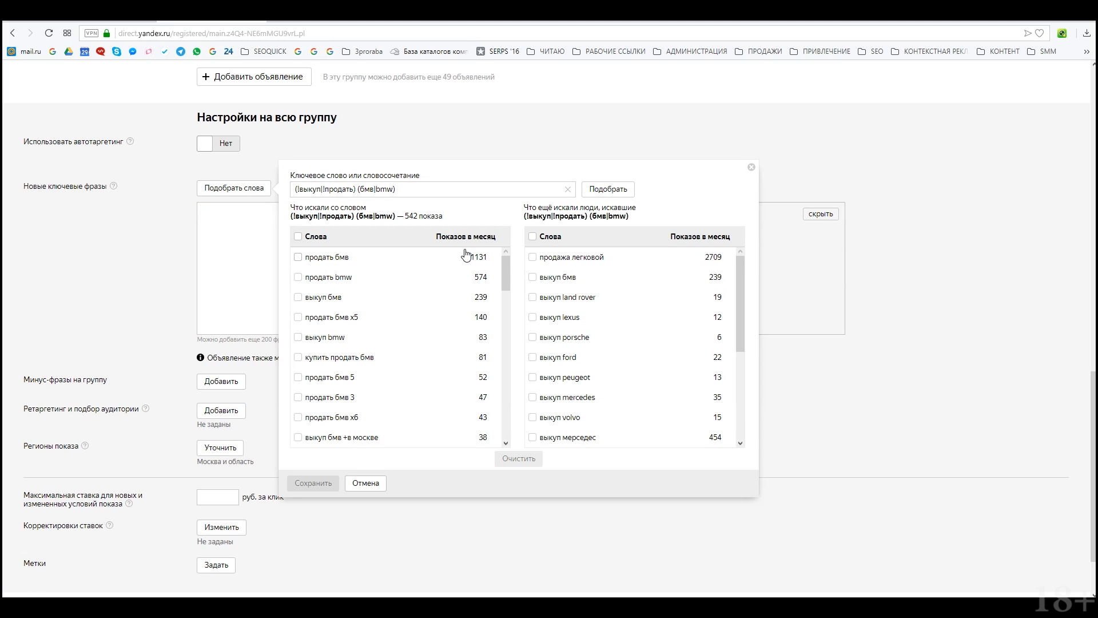
Step: Tick nine BMW phrases, including продать бмв, выкуп bmw, бмв под выкуп and выкуп авто бмв
left_click(298, 257)
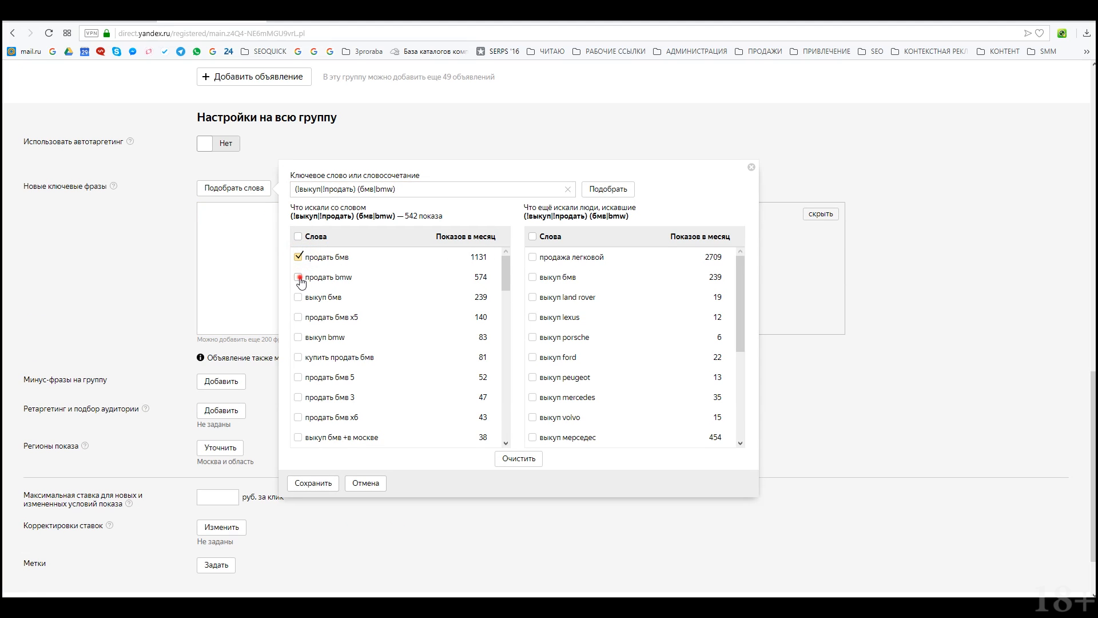
left_click(298, 277)
left_click(298, 297)
left_click(298, 337)
left_click(298, 357)
scroll(298, 343, "down", 2)
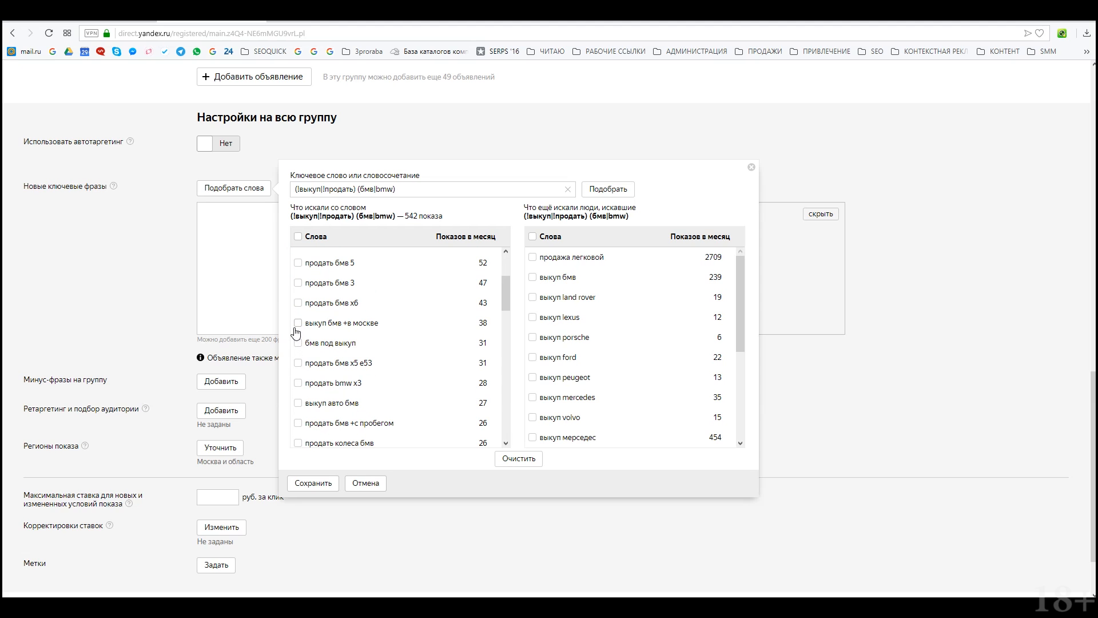
left_click(298, 322)
left_click(298, 343)
scroll(299, 385, "down", 1)
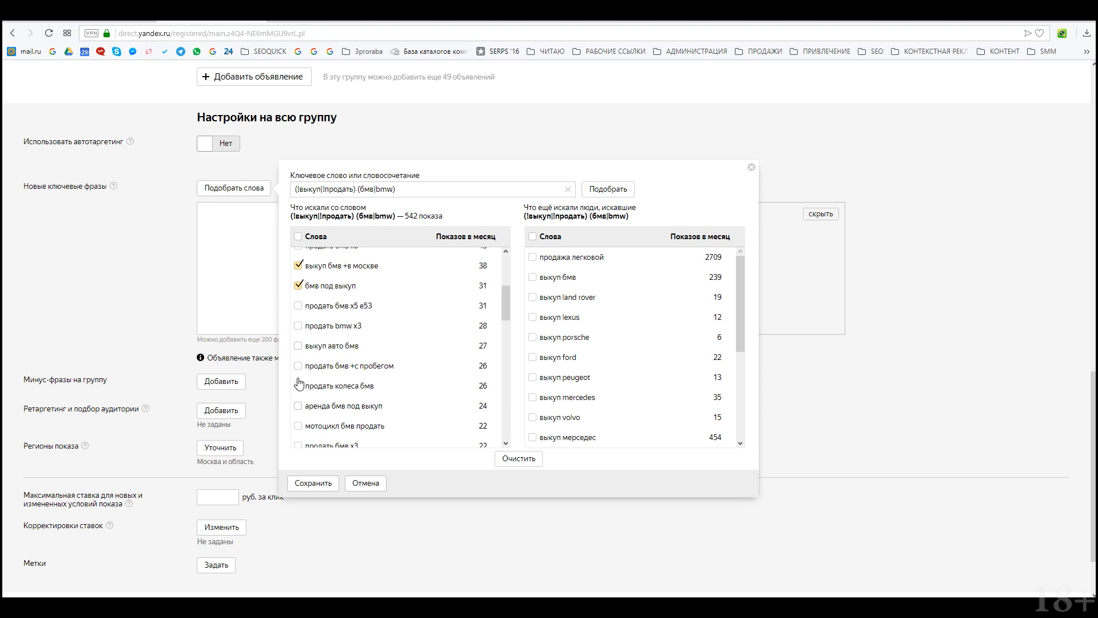
left_click(297, 345)
scroll(303, 421, "down", 1)
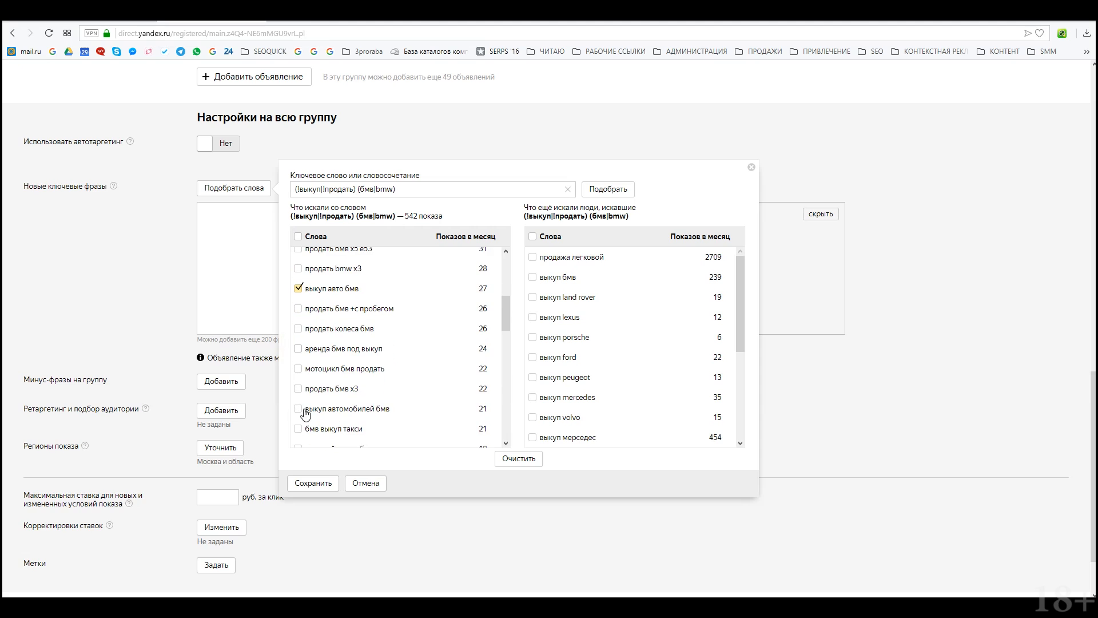
left_click(298, 309)
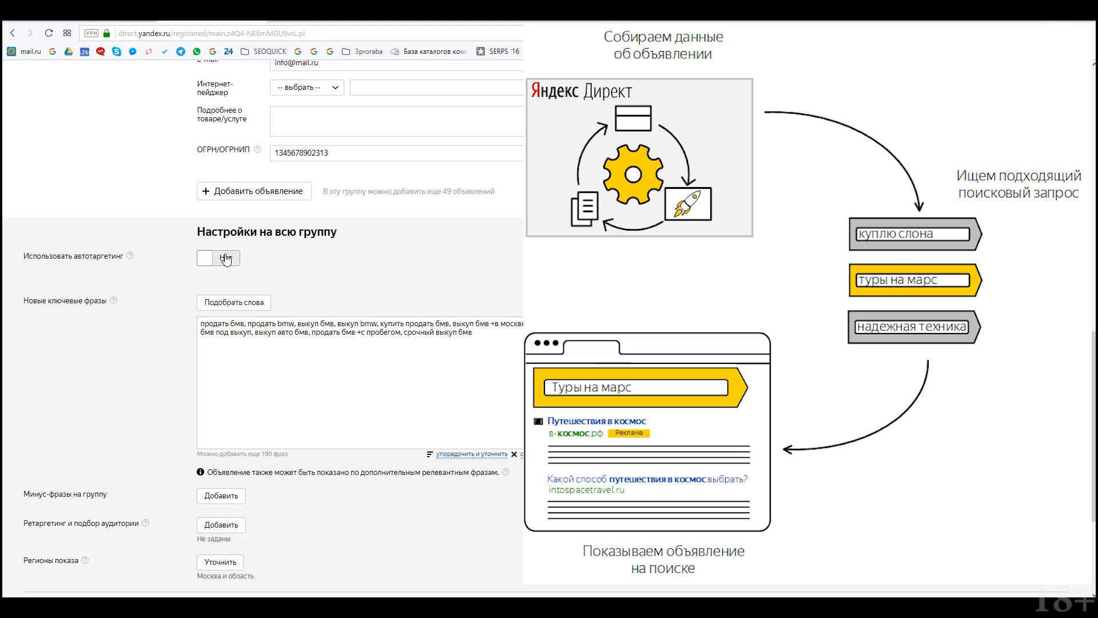
Step: Add такси as a negative phrase for the whole group
scroll(221, 309, "down", 3)
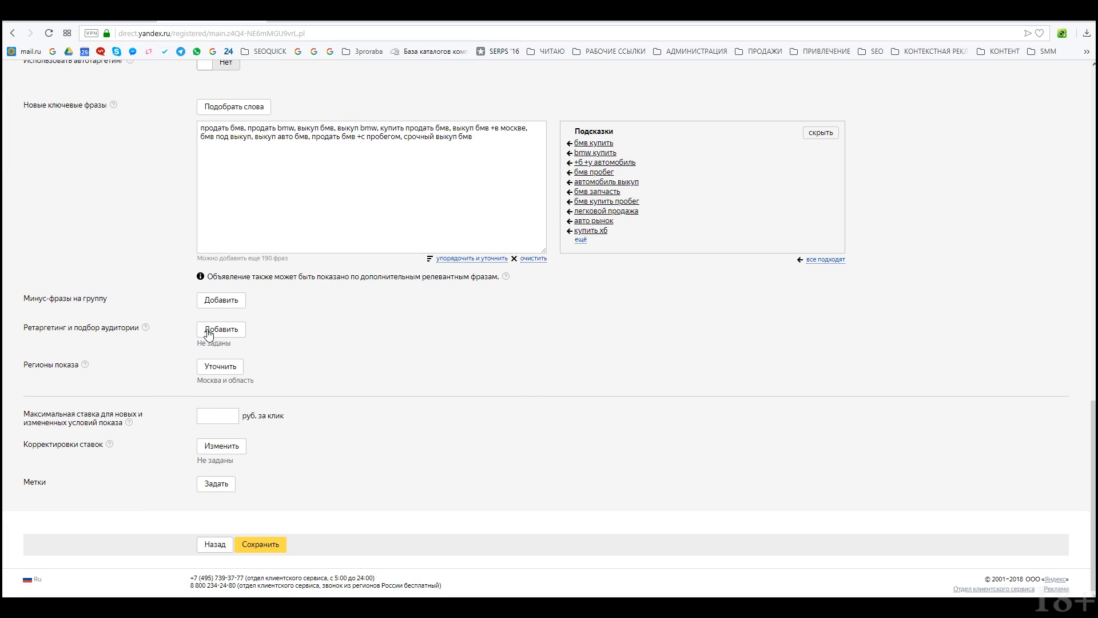
left_click(216, 303)
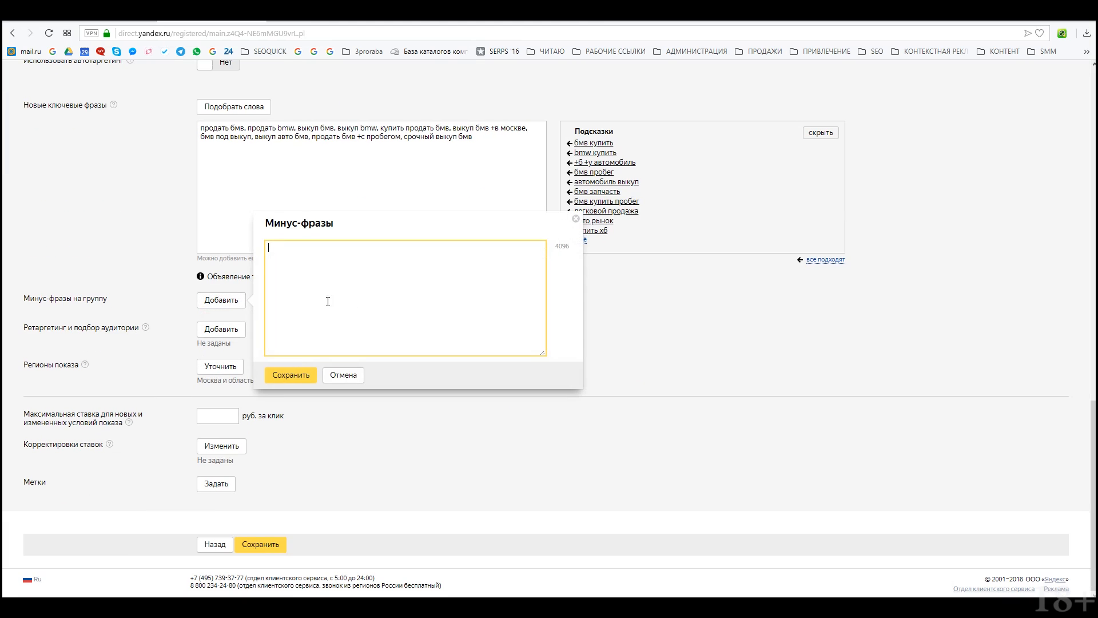
type("такси,")
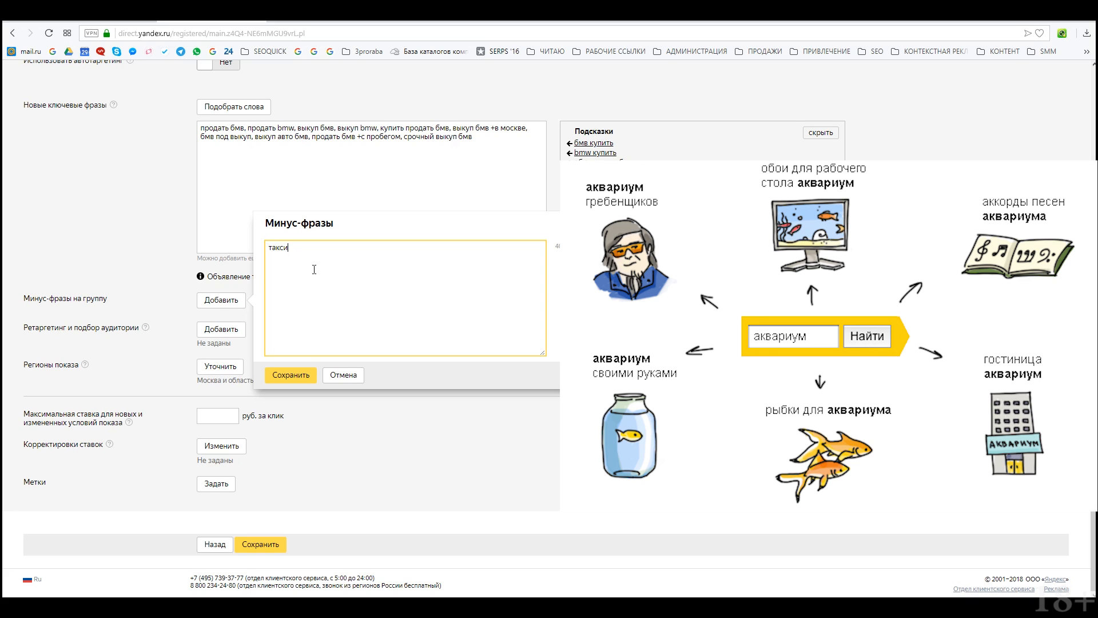
left_click(290, 374)
Step: Apply the Ремаркетинг retargeting condition, then remove it again
left_click(221, 338)
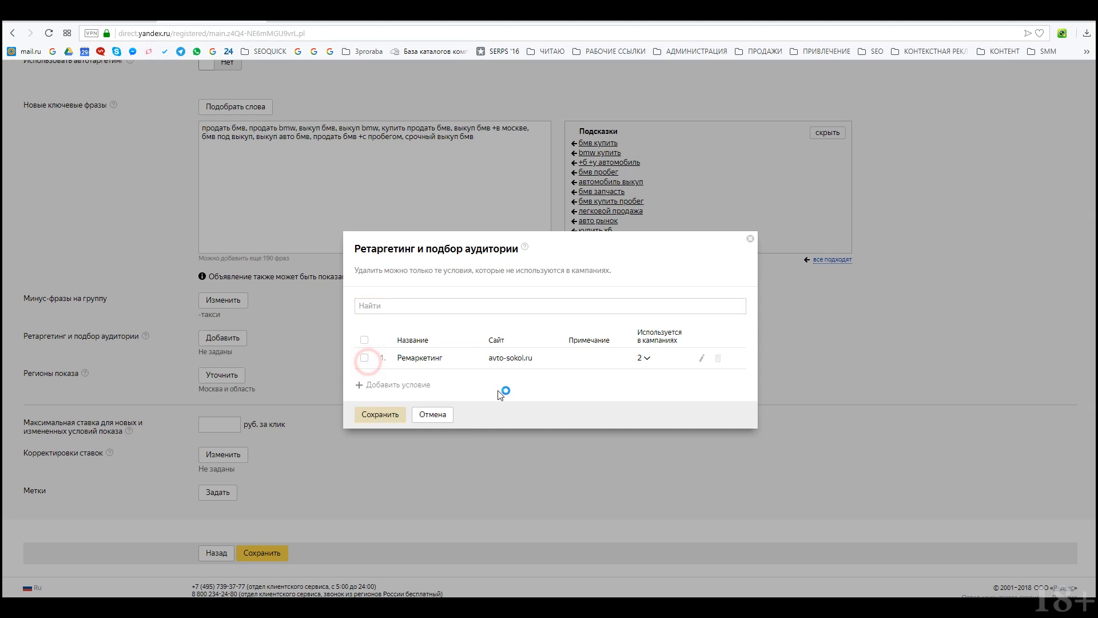
left_click(365, 358)
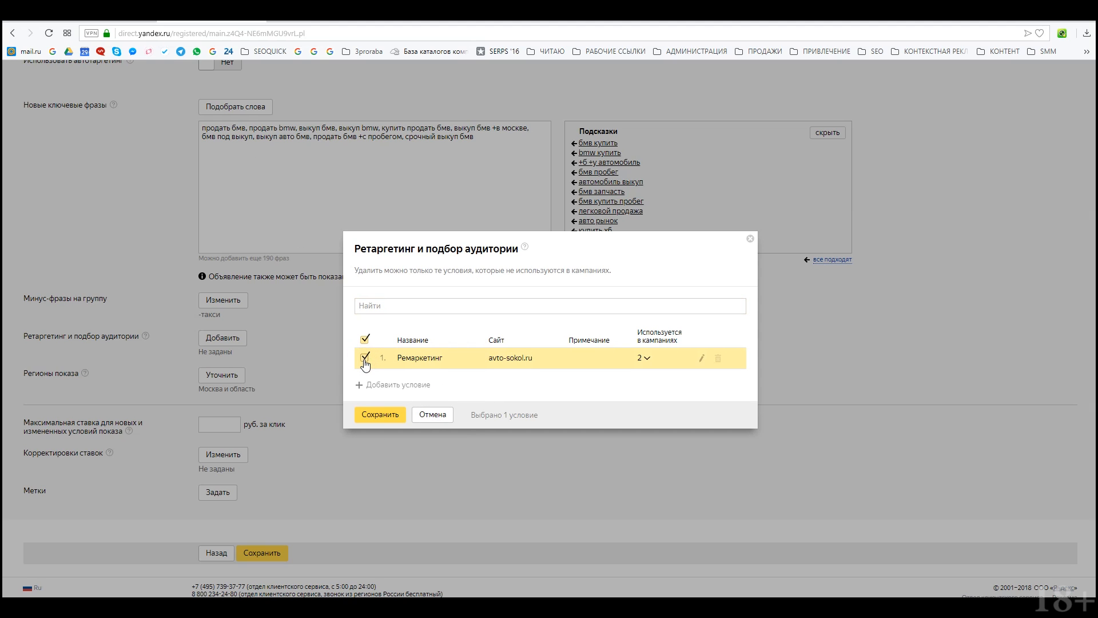
left_click(380, 414)
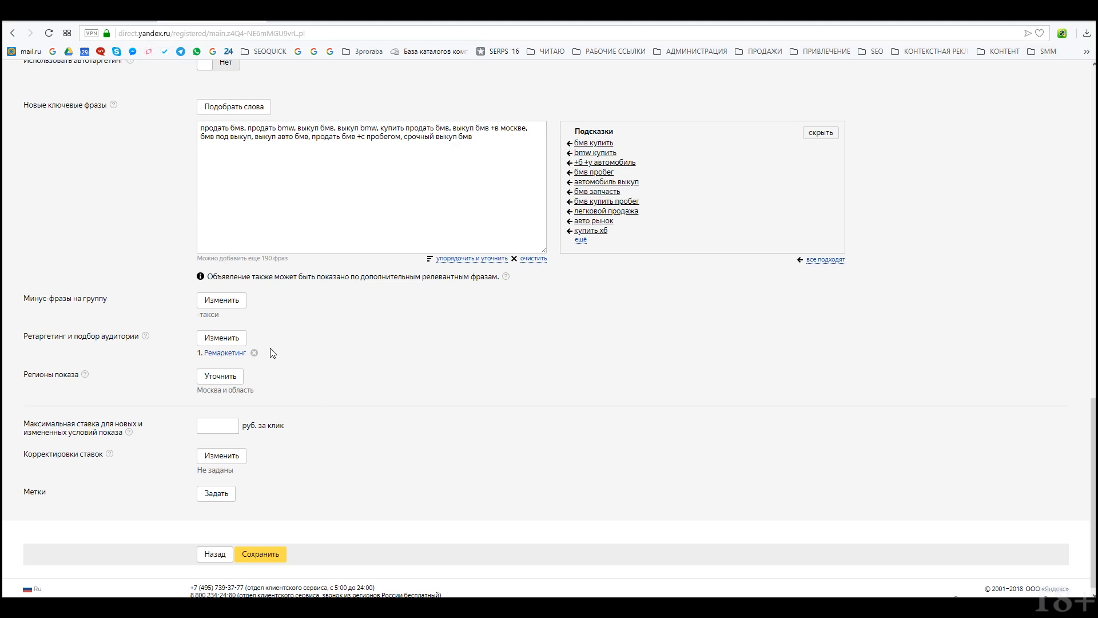
left_click(254, 352)
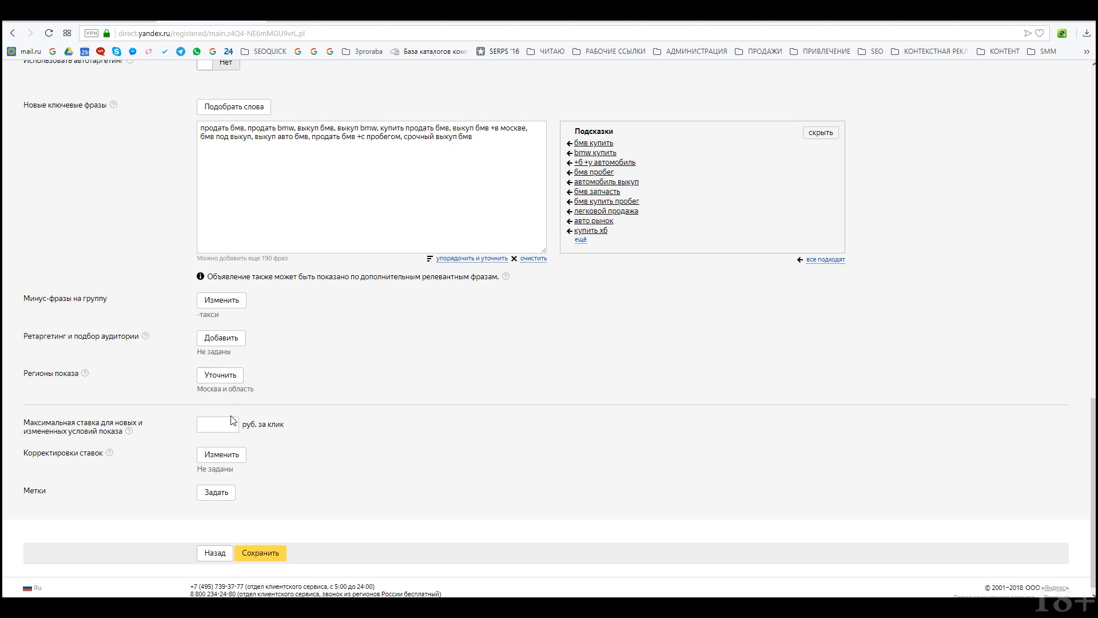
Step: Replace the group's 400 maximum bid with 100 rubles and bring up its bid adjustments
scroll(233, 420, "down", 1)
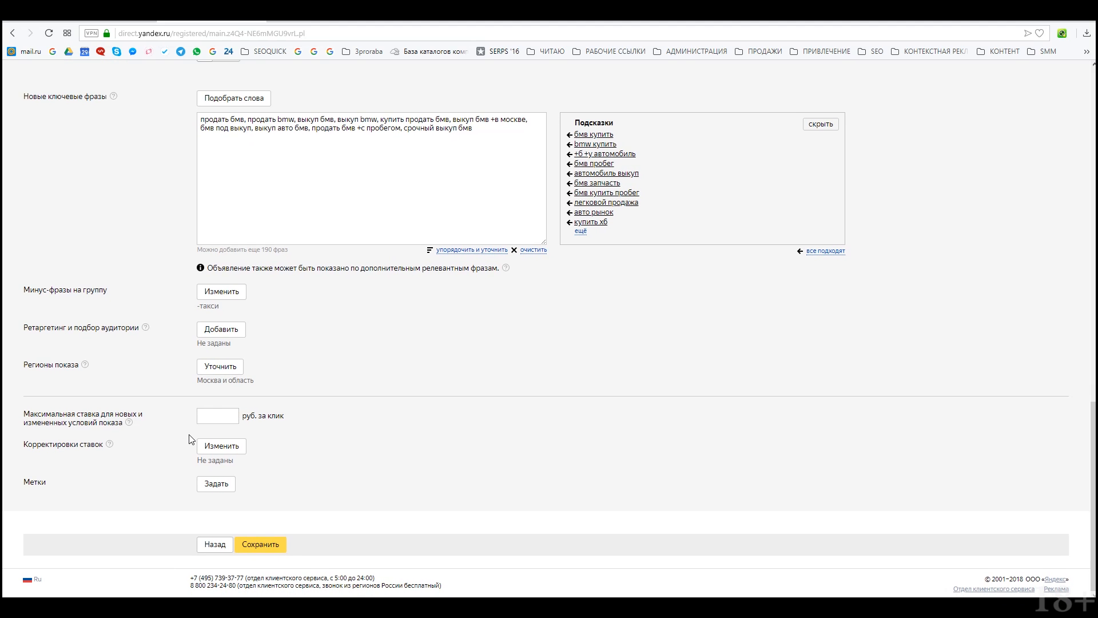
left_click(222, 416)
key("BackSpace")
key("BackSpace")
key("BackSpace")
key("BackSpace")
key("BackSpace")
key("BackSpace")
type("230")
type("400")
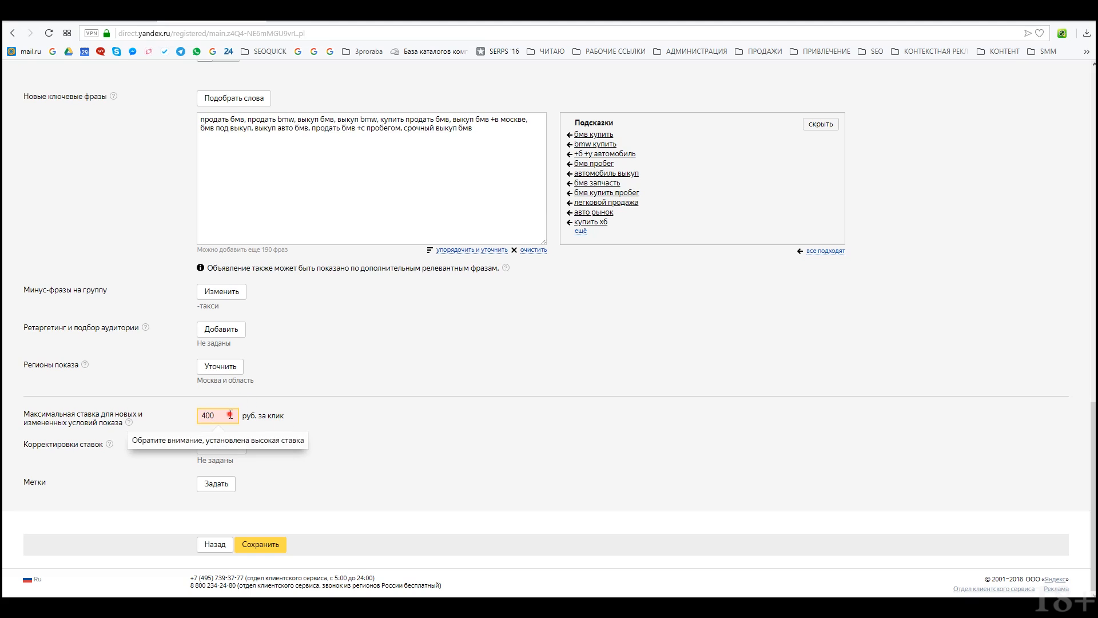
left_click_drag(230, 415, 167, 423)
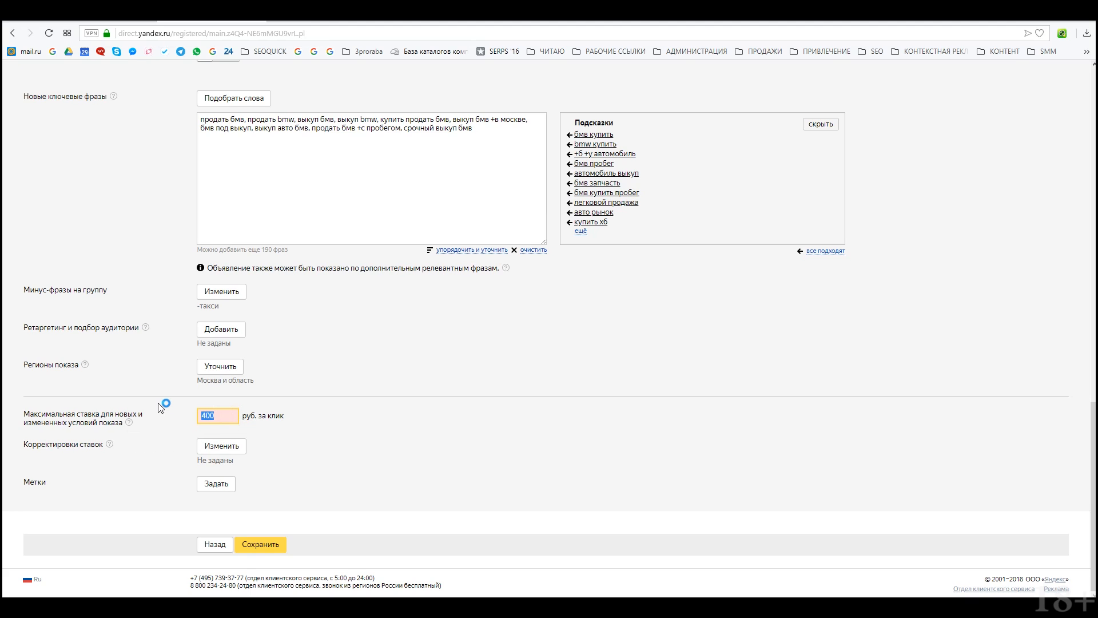
type("100")
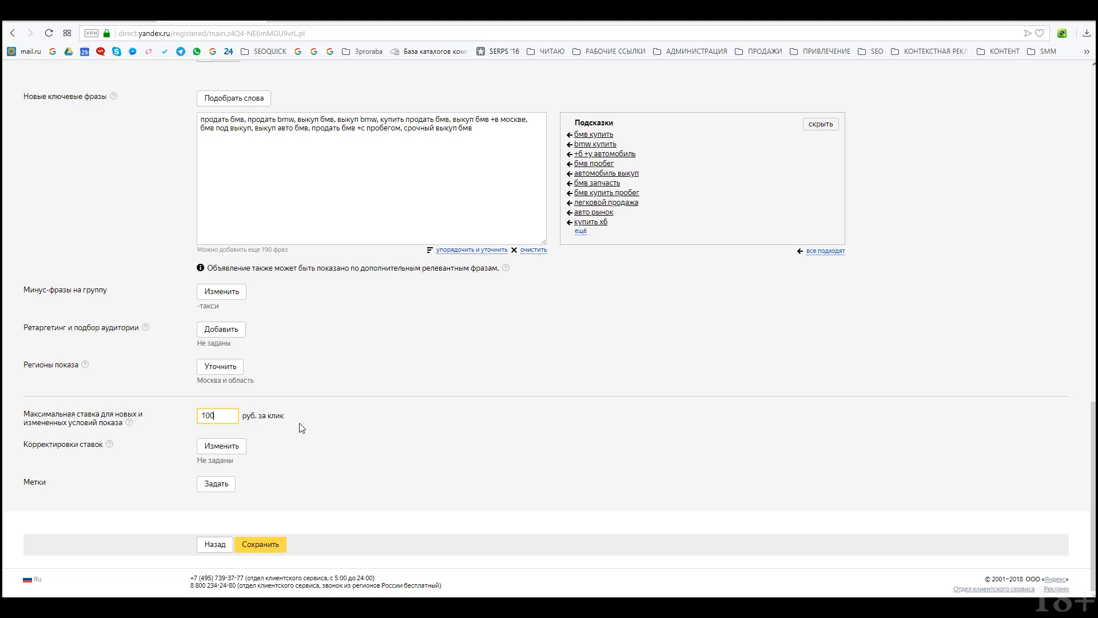
left_click(228, 449)
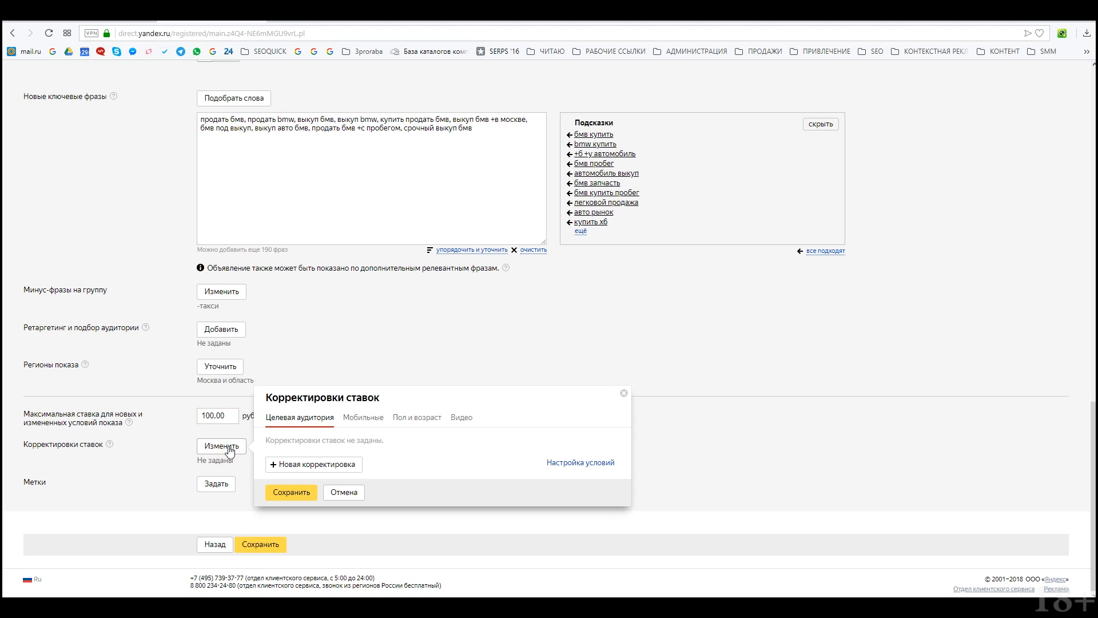
Step: Review the adjustment categories and add a Ремаркетинг audience bid adjustment
left_click(358, 418)
left_click(417, 417)
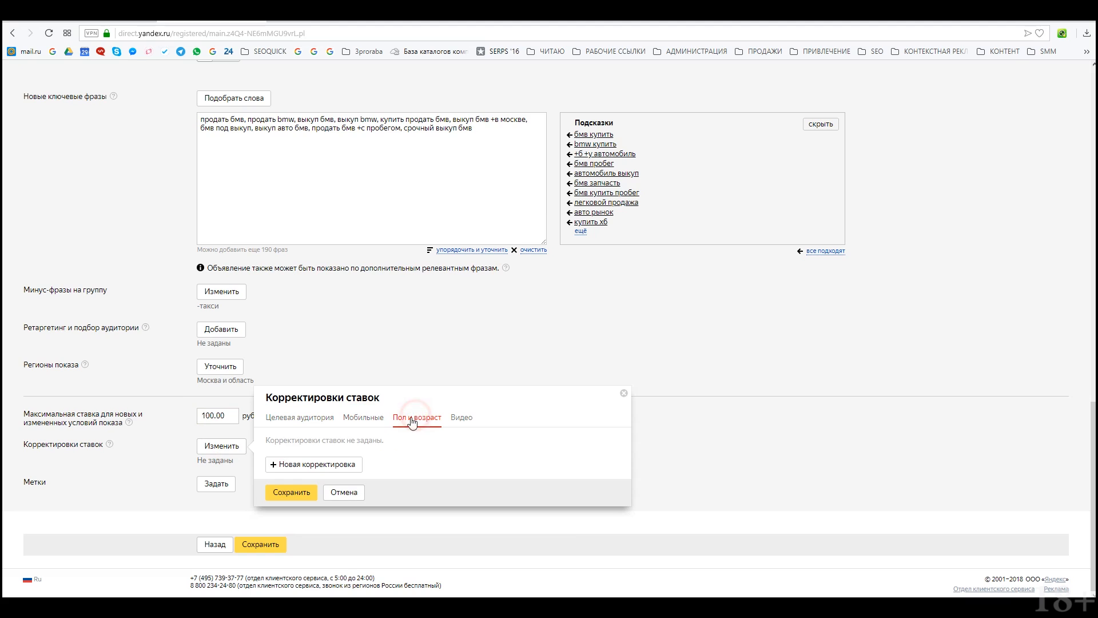
left_click(360, 418)
left_click(305, 418)
left_click(363, 417)
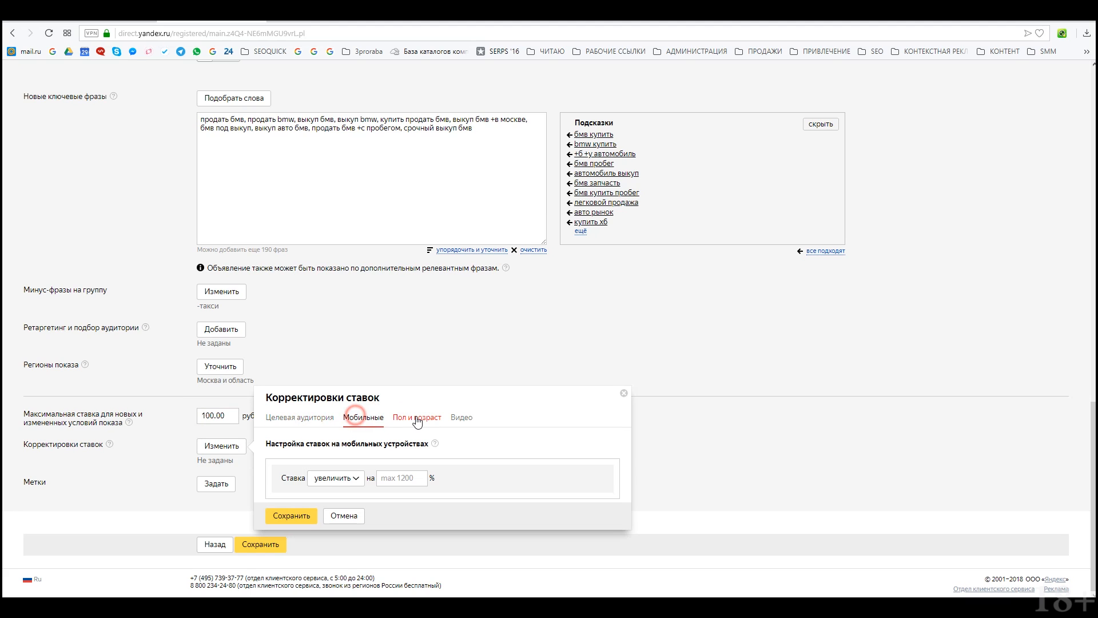
left_click(417, 419)
left_click(456, 420)
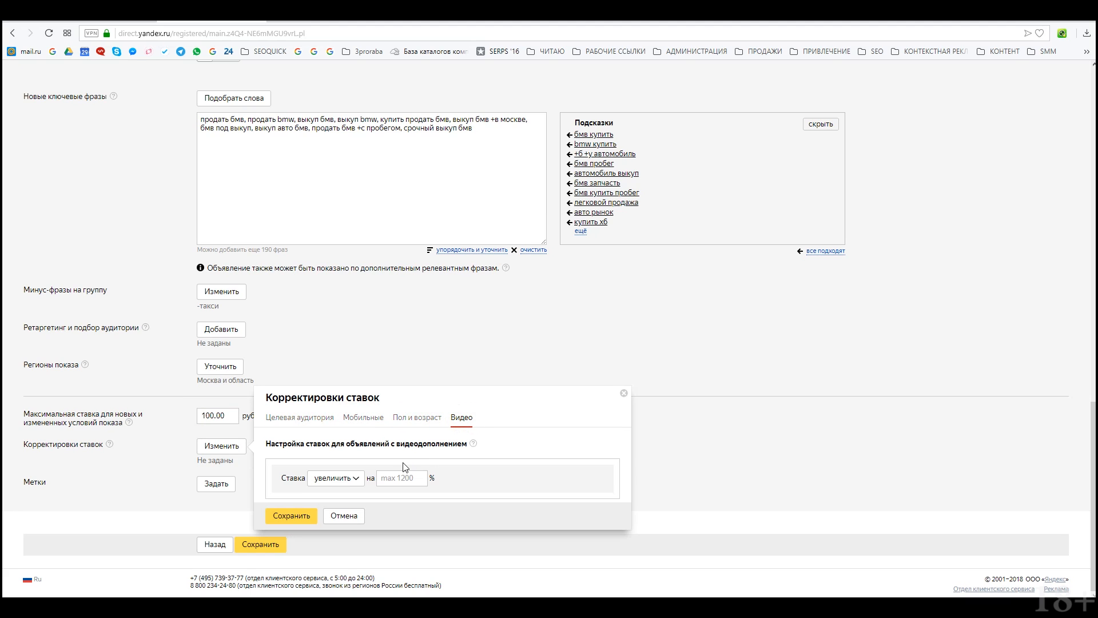
left_click(303, 418)
left_click(321, 462)
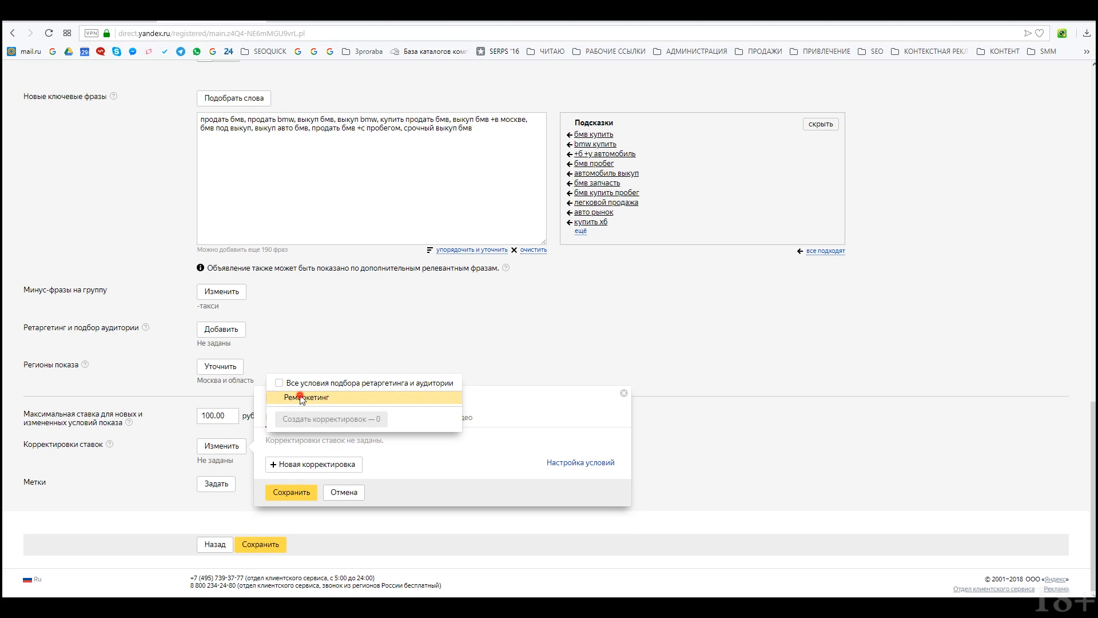
left_click(295, 397)
left_click(335, 419)
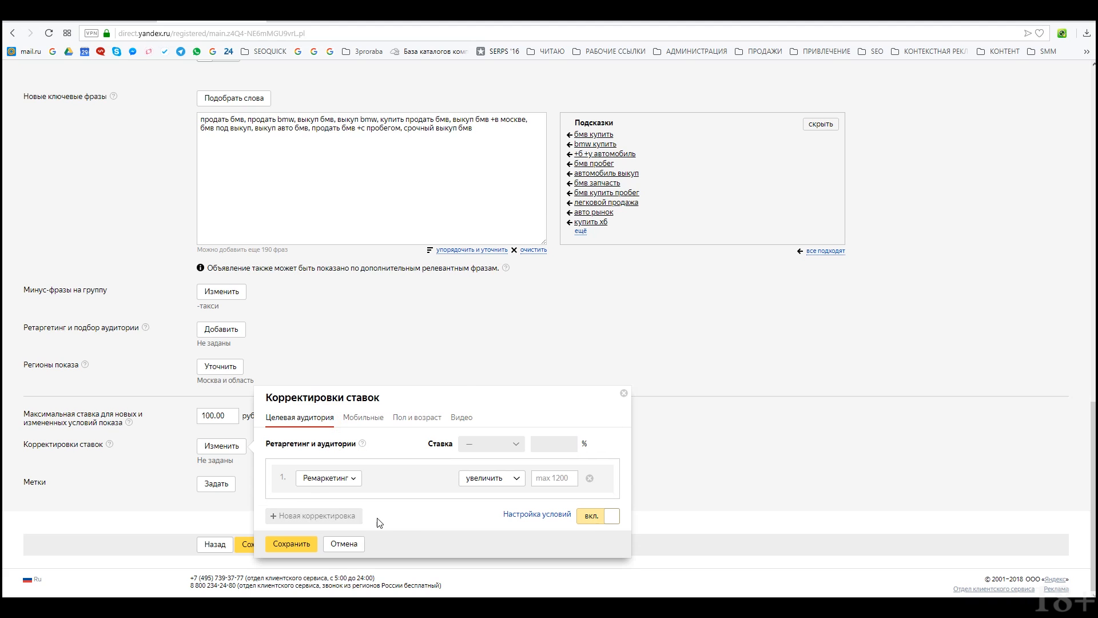
left_click(517, 480)
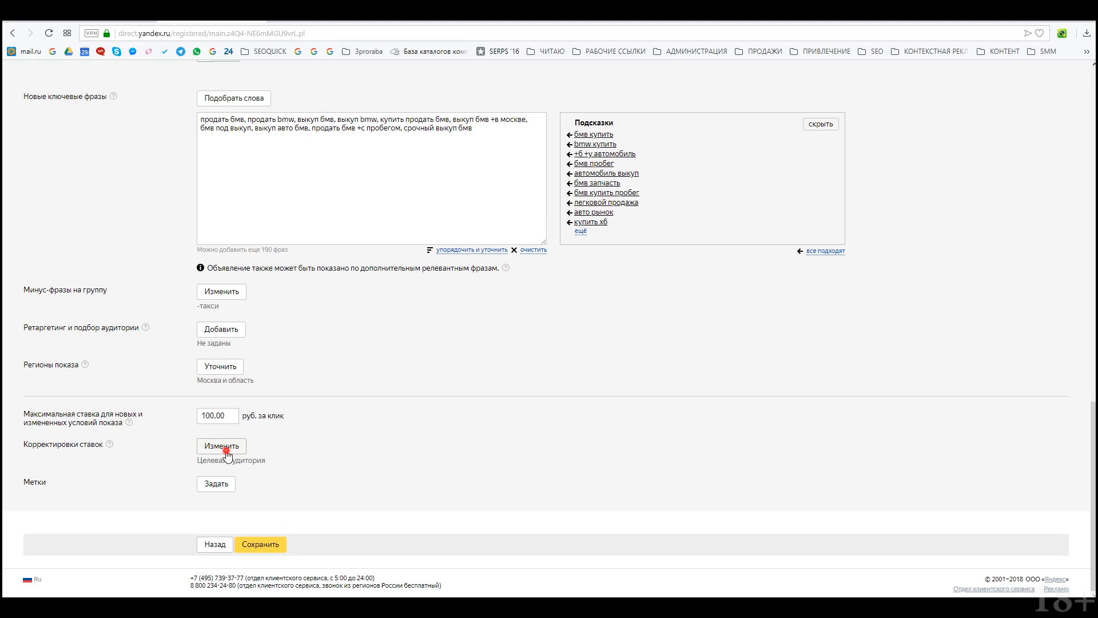
left_click(221, 446)
Step: Raise bids on mobile devices by 25%
left_click(363, 392)
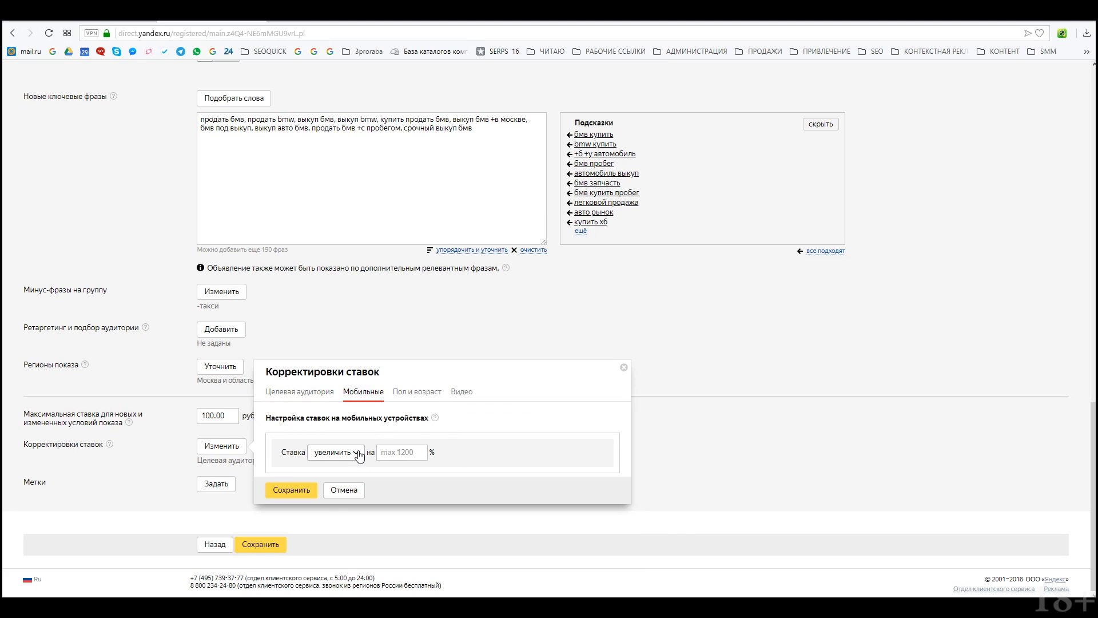
left_click(412, 449)
type("25")
left_click(299, 492)
Step: Add gender and age adjustment rows for ages 25-34, 35-44 and over 45
left_click(232, 452)
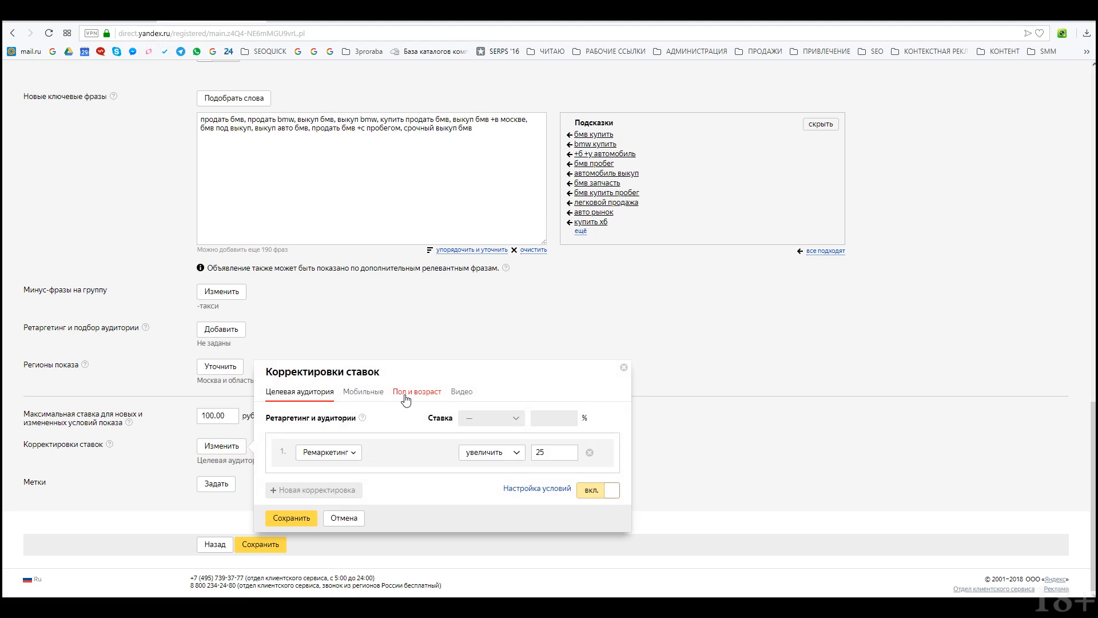
left_click(406, 395)
left_click(316, 439)
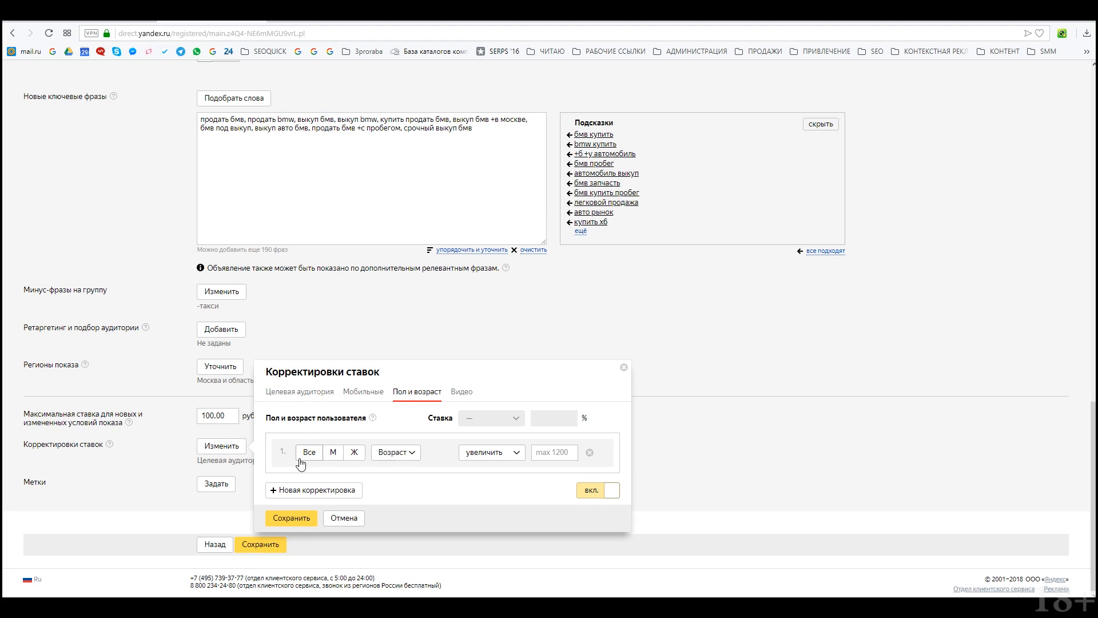
left_click(491, 453)
left_click(390, 453)
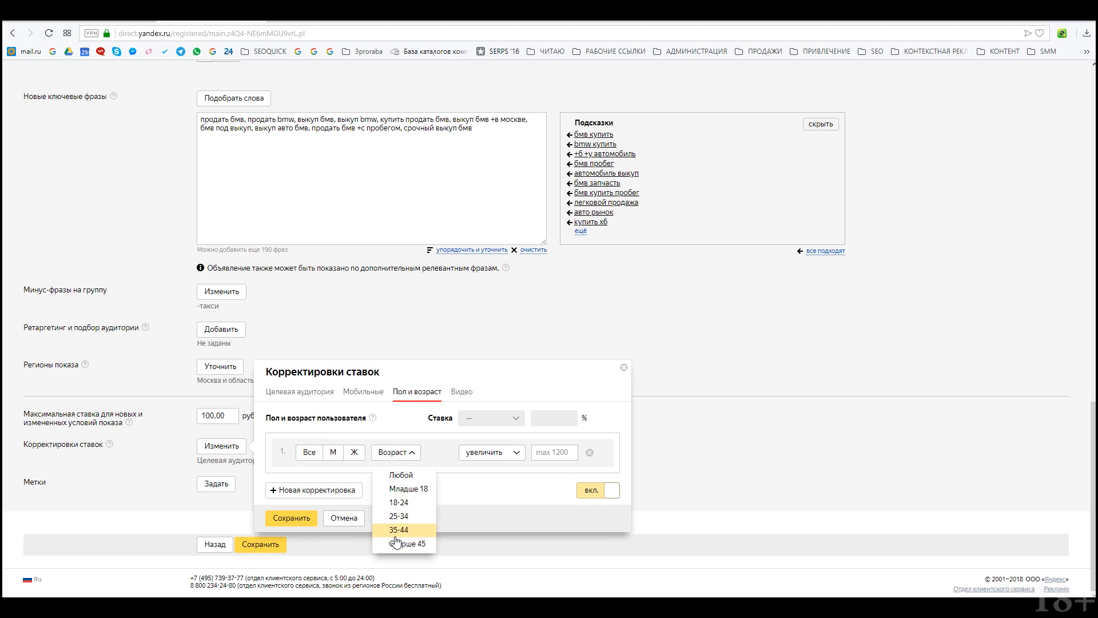
left_click(400, 517)
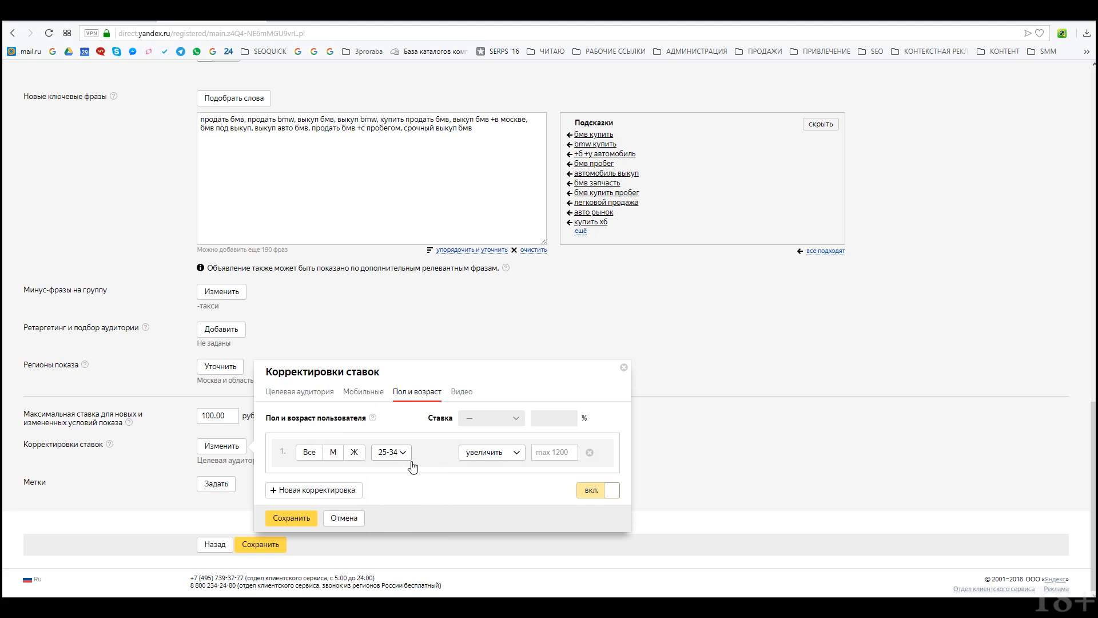
left_click(316, 490)
left_click(395, 480)
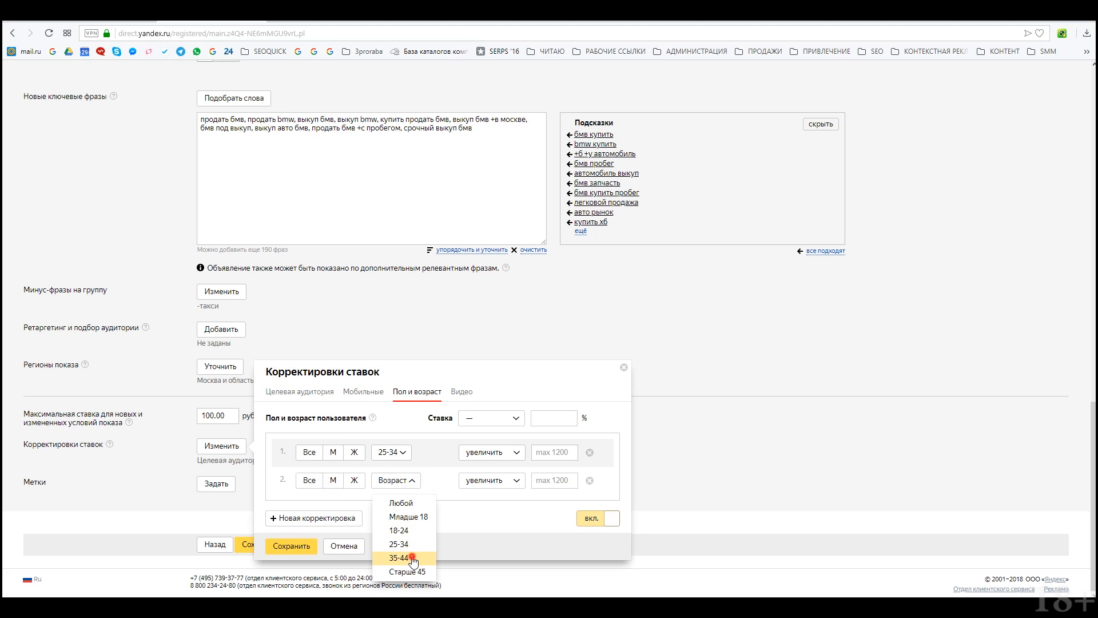
left_click(401, 558)
left_click(316, 517)
left_click(396, 508)
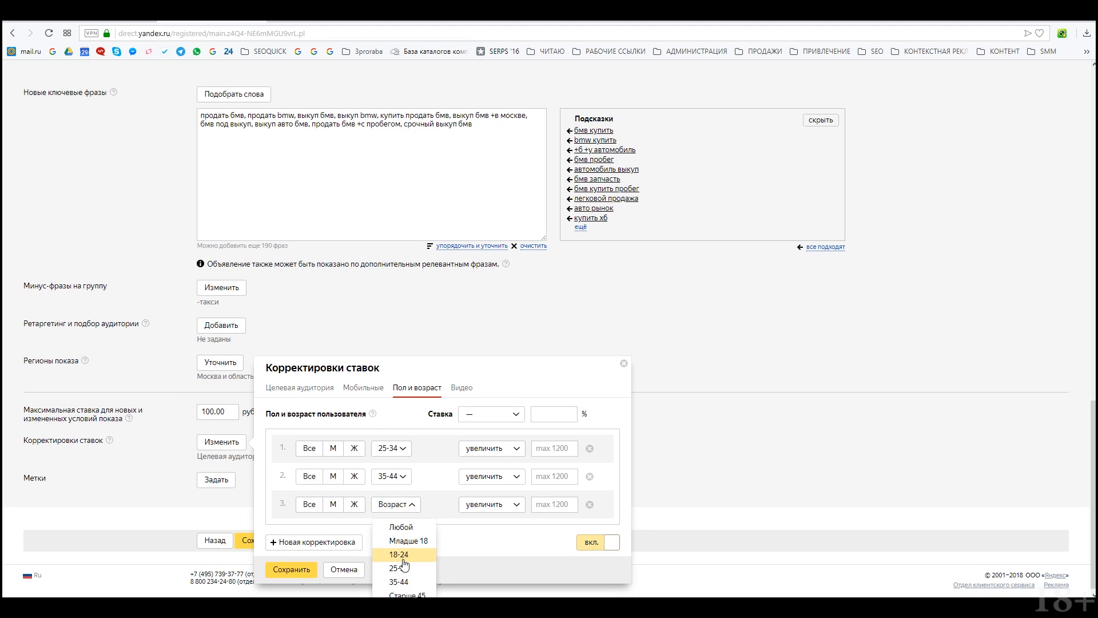
scroll(404, 572, "down", 1)
left_click(401, 594)
Step: Set the age rows' increases to 15% for 25-34 and 35-44, and 26% for over 45
left_click(542, 448)
type("1")
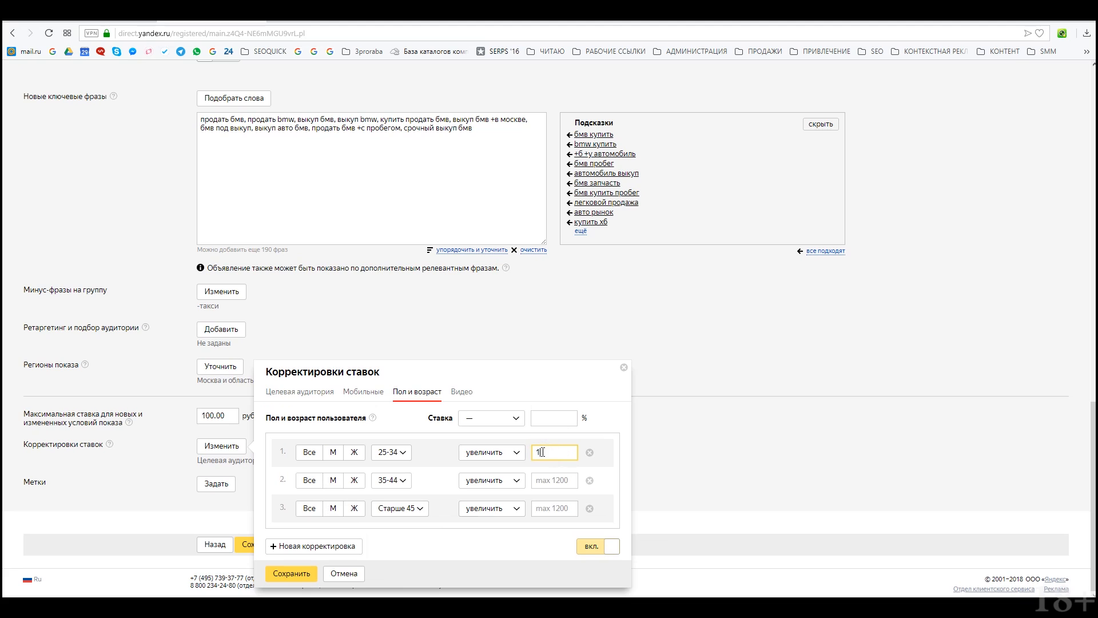
type("5")
left_click(550, 479)
type("15")
left_click(553, 508)
type("26")
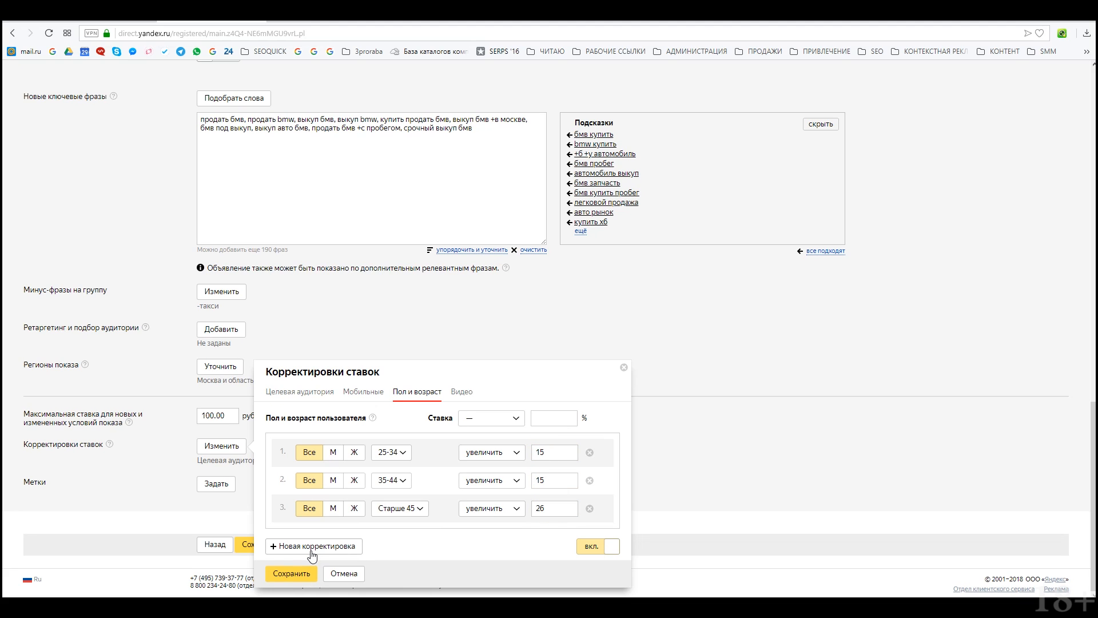
Step: Add an under-18 row lowering bids by 50% for all genders, then save adjustments and the group
left_click(312, 554)
left_click(499, 515)
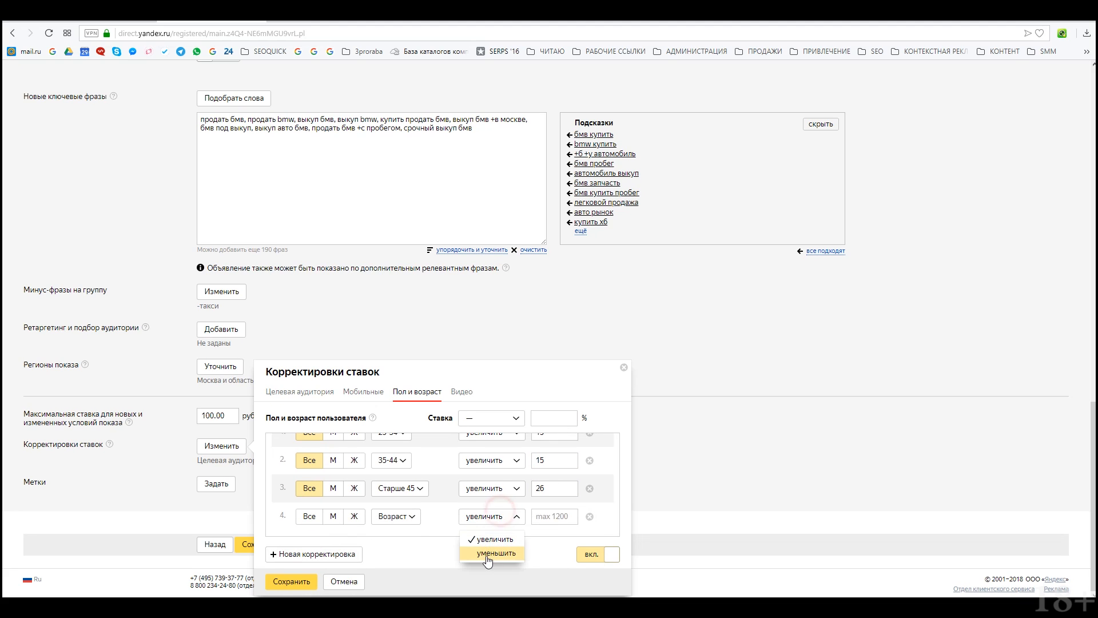
left_click(487, 557)
left_click(409, 517)
left_click(414, 554)
left_click(542, 517)
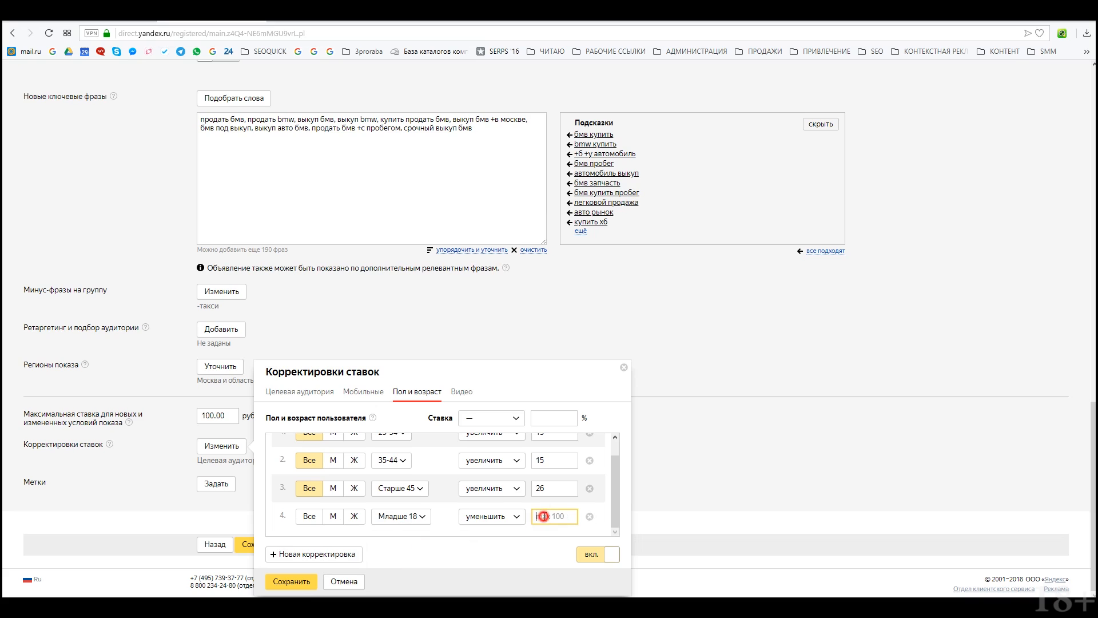
type("50")
left_click(309, 516)
left_click(302, 581)
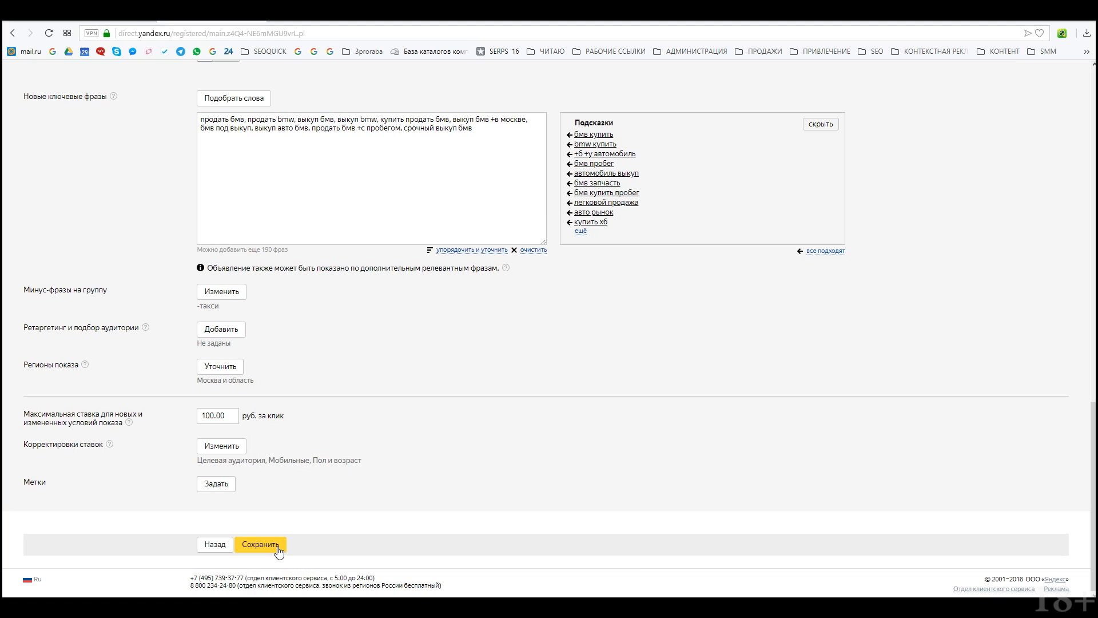
left_click(261, 544)
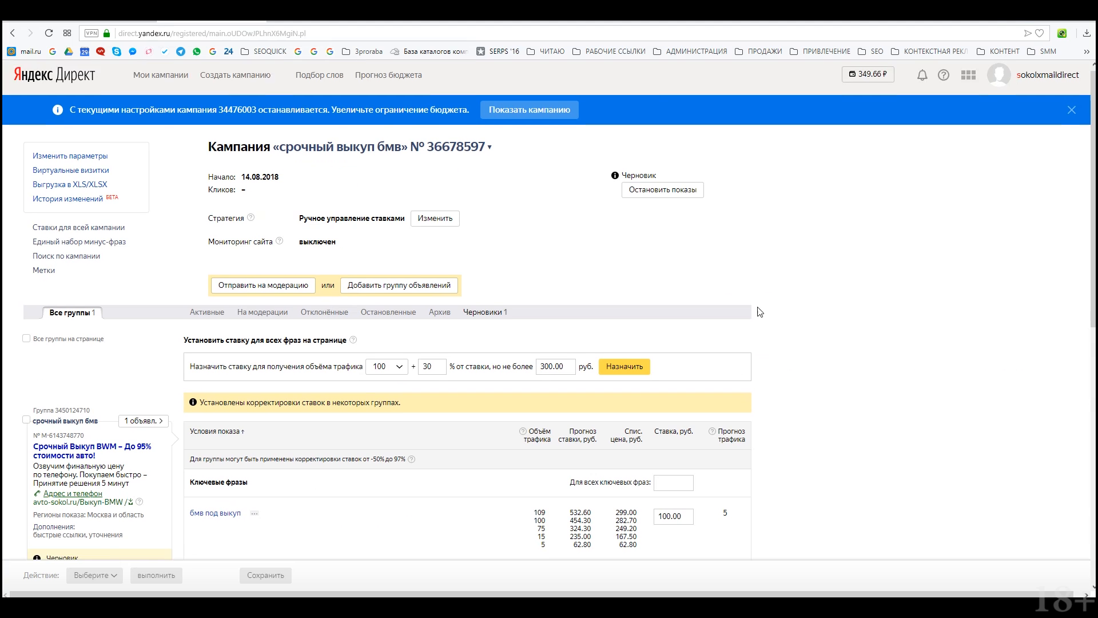
scroll(346, 320, "down", 3)
scroll(346, 321, "down", 5)
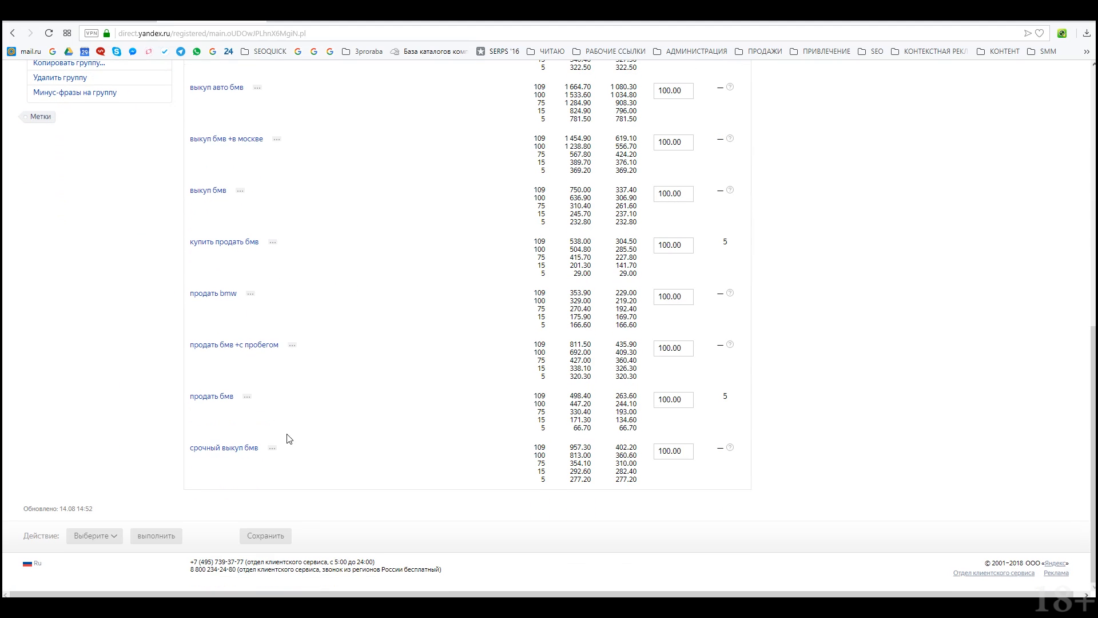
scroll(361, 470, "up", 4)
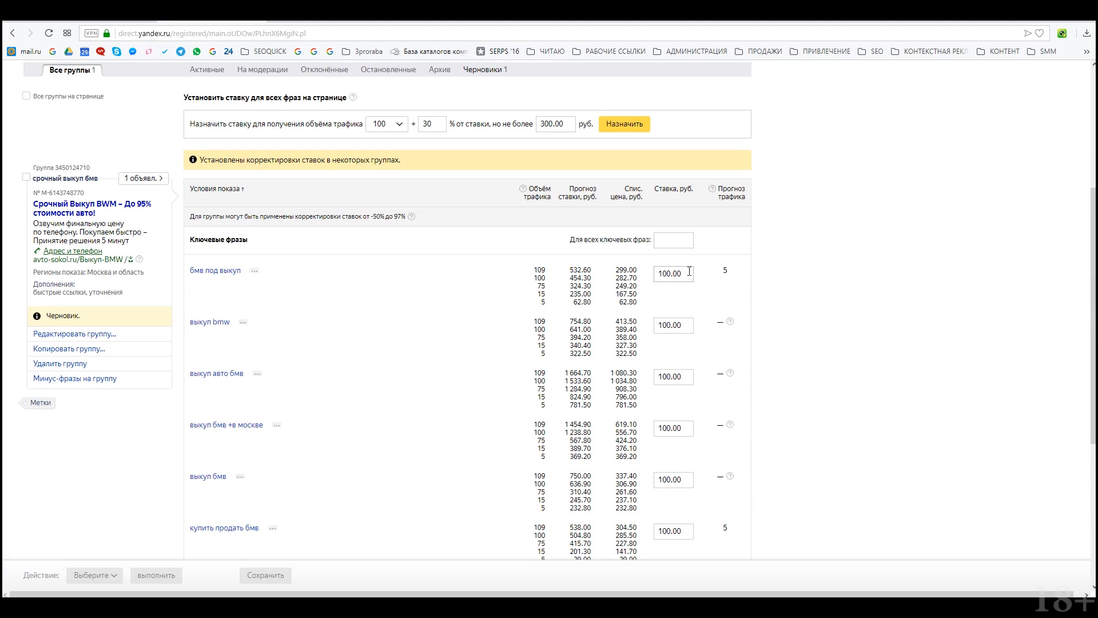
scroll(750, 277, "down", 5)
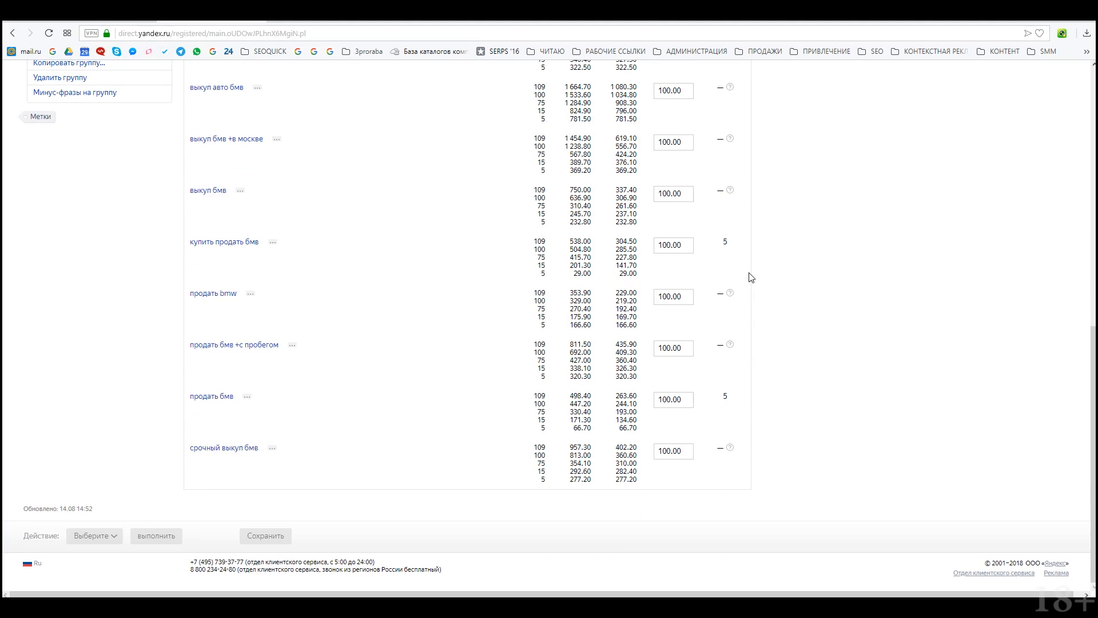
scroll(670, 309, "up", 5)
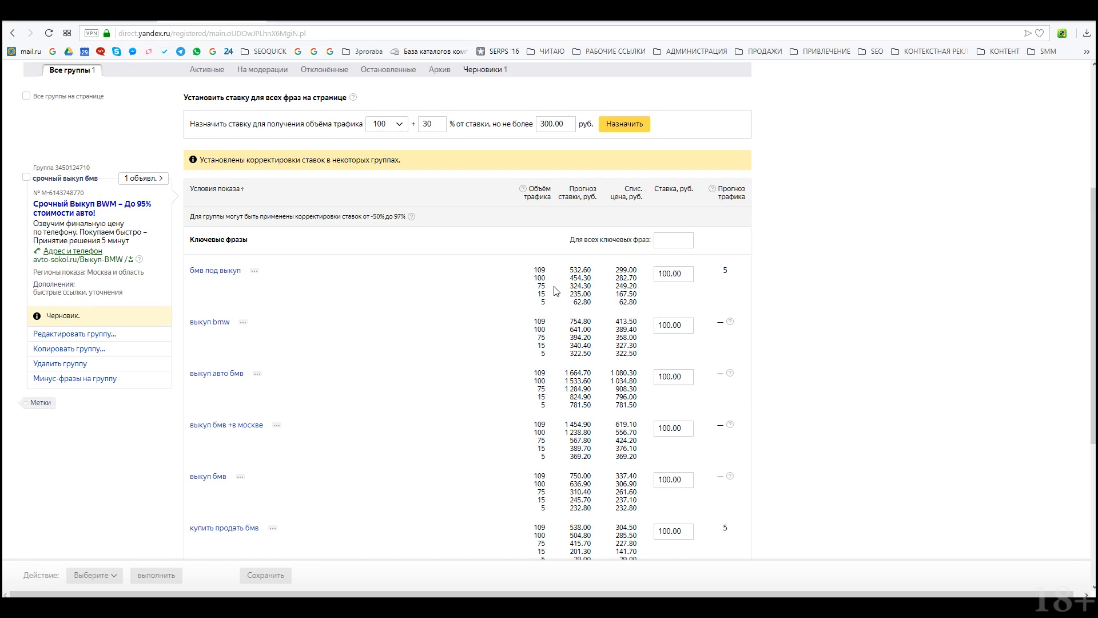
Step: Assign all keyword phrases bids for traffic volume 80
left_click(400, 126)
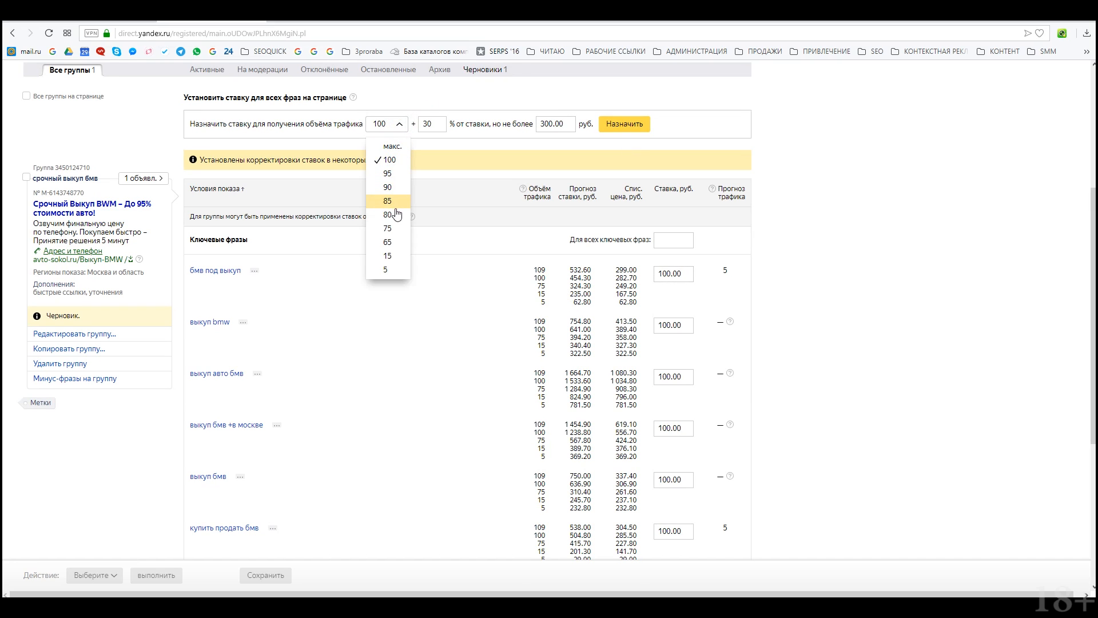
left_click(394, 217)
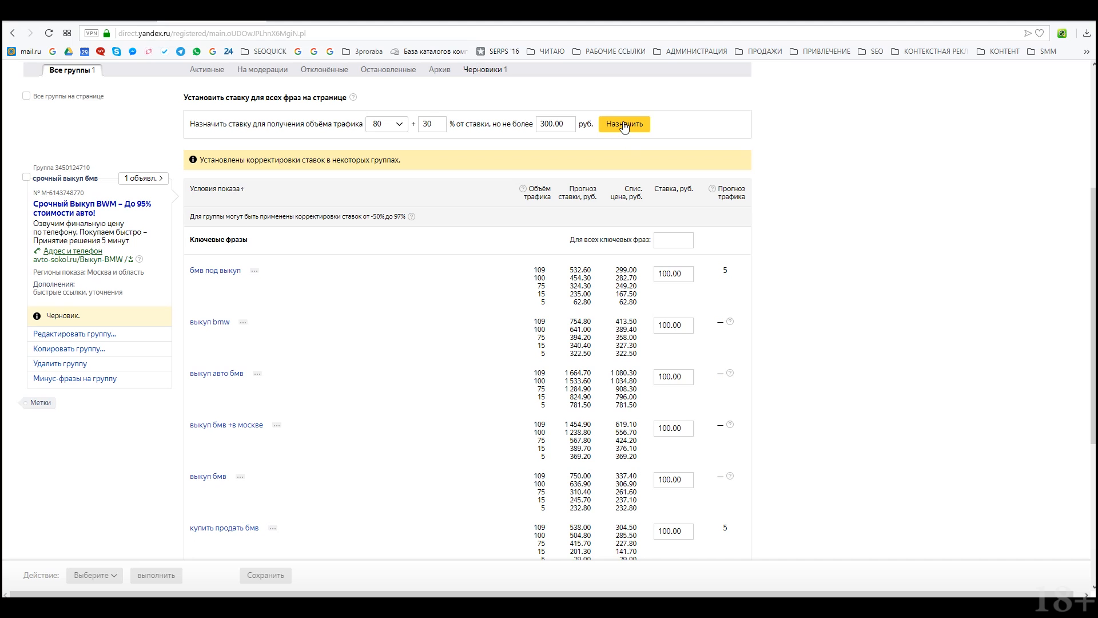
left_click(623, 124)
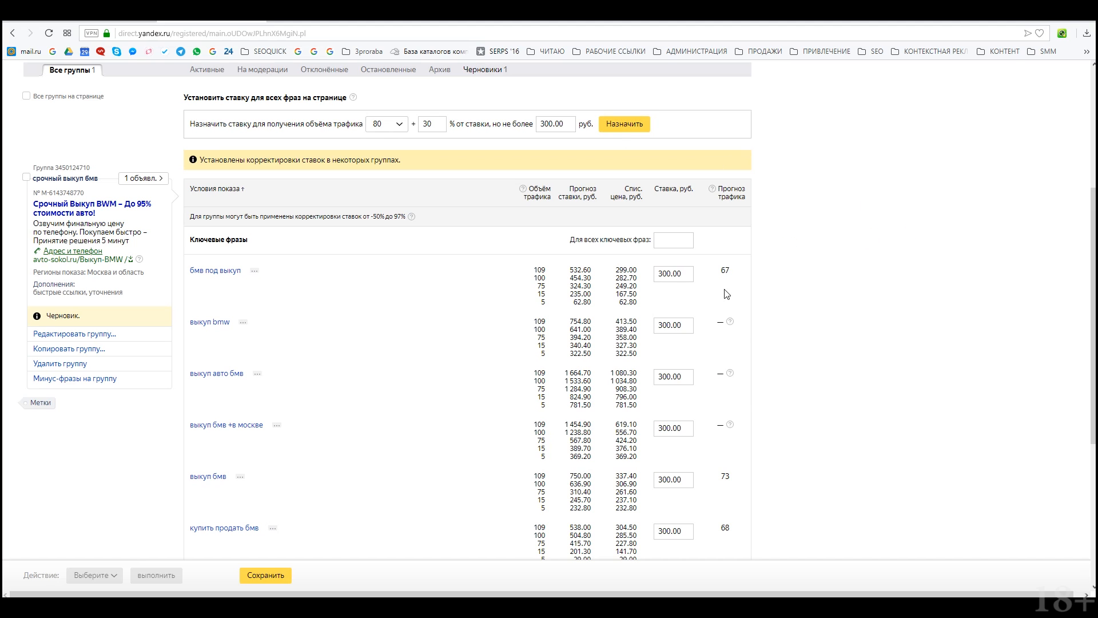
scroll(697, 145, "down", 2)
scroll(687, 350, "down", 3)
scroll(733, 259, "up", 6)
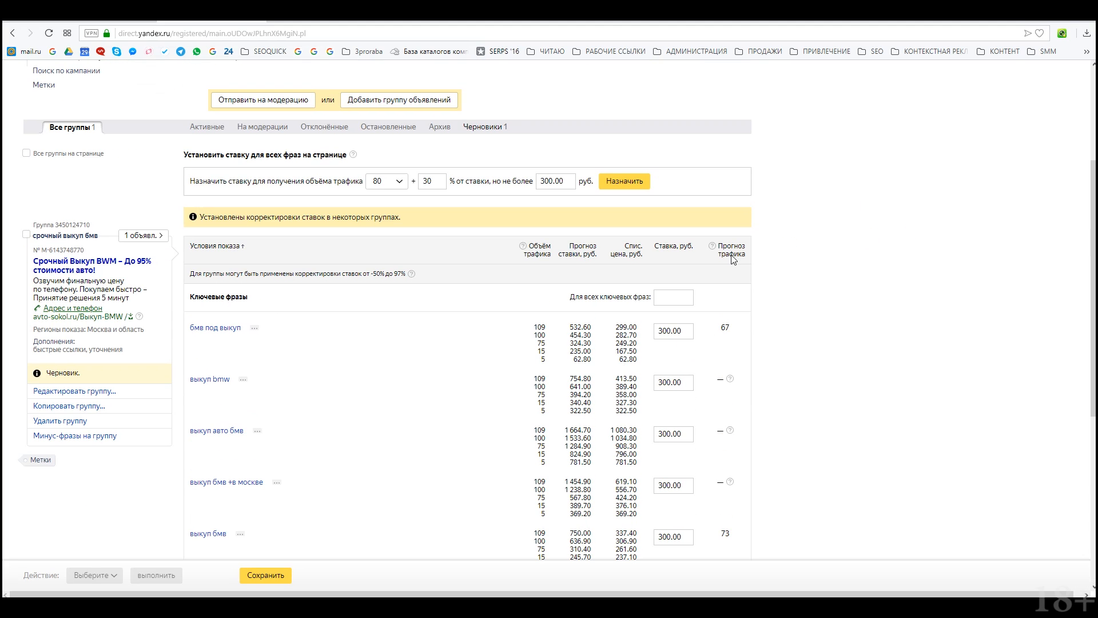
Step: Change the bid cap to 600 rubles and reassign all phrase bids at traffic volume 65
double_click(558, 181)
type("600")
left_click(382, 180)
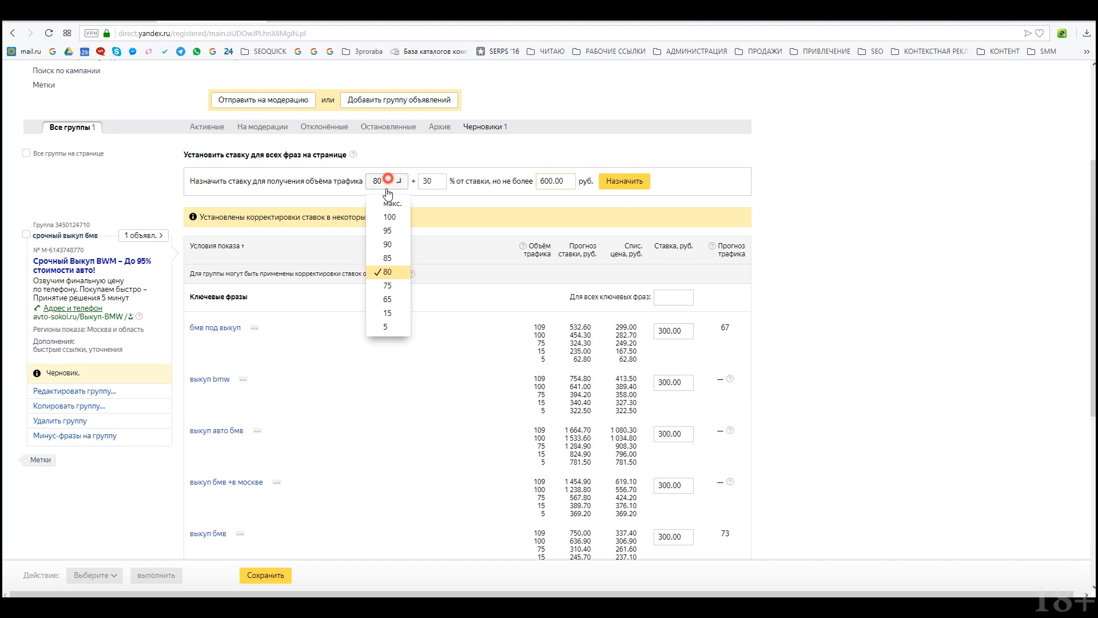
left_click(391, 303)
left_click(625, 182)
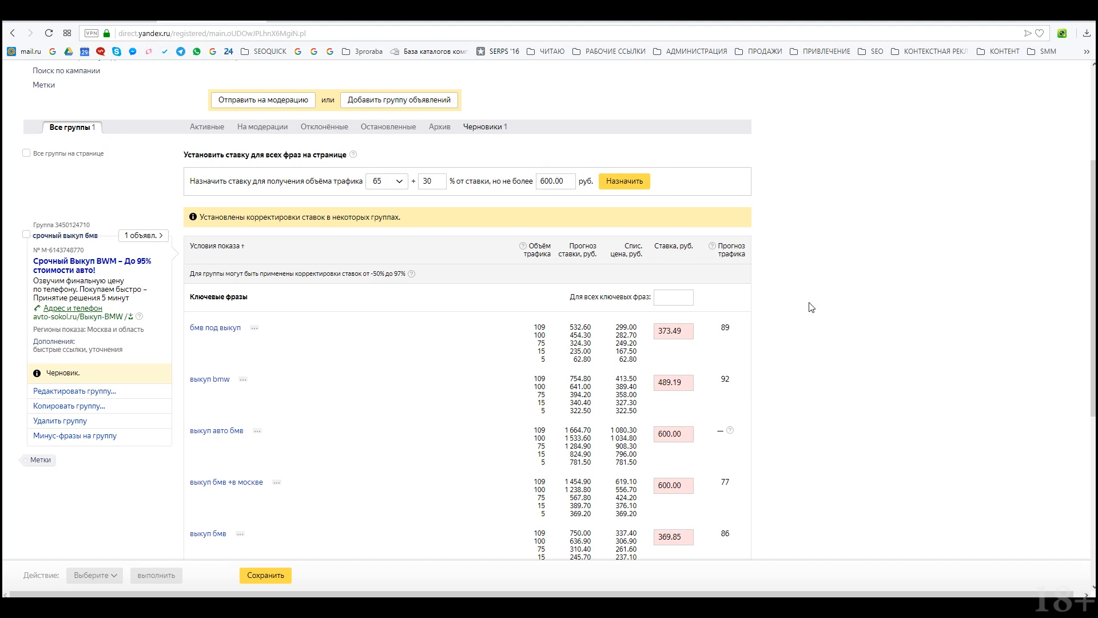
scroll(761, 318, "down", 3)
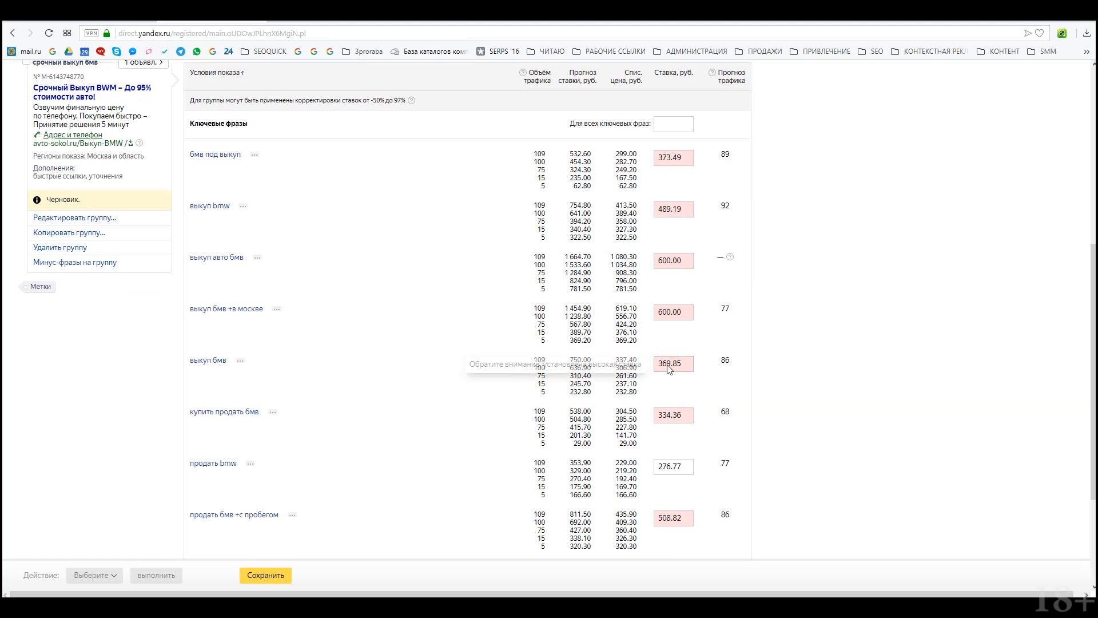
scroll(658, 367, "down", 3)
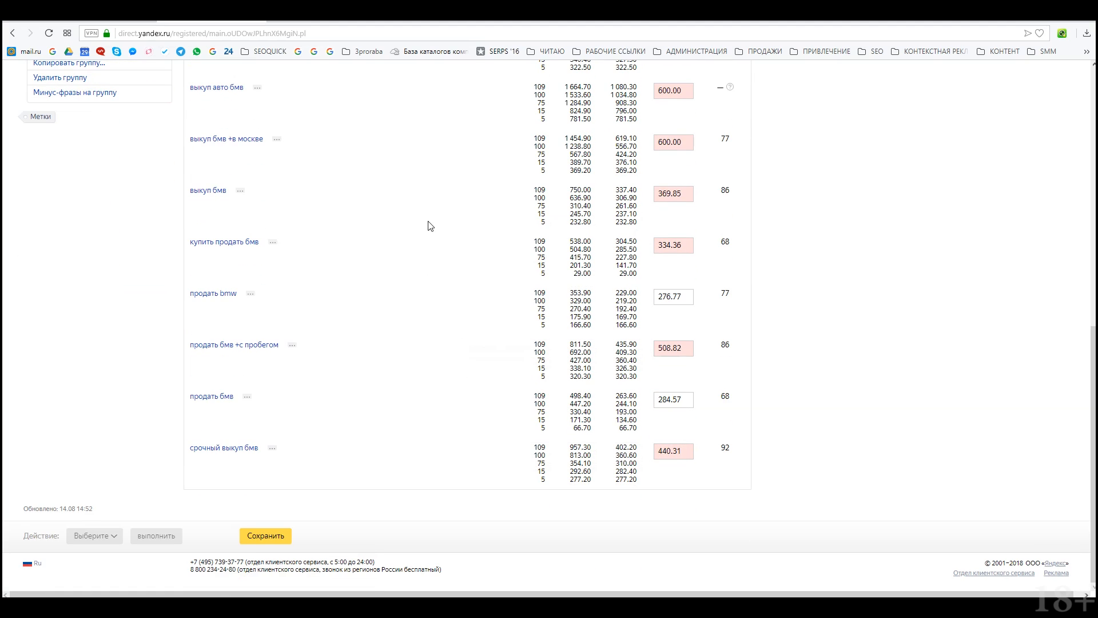
scroll(452, 234, "up", 3)
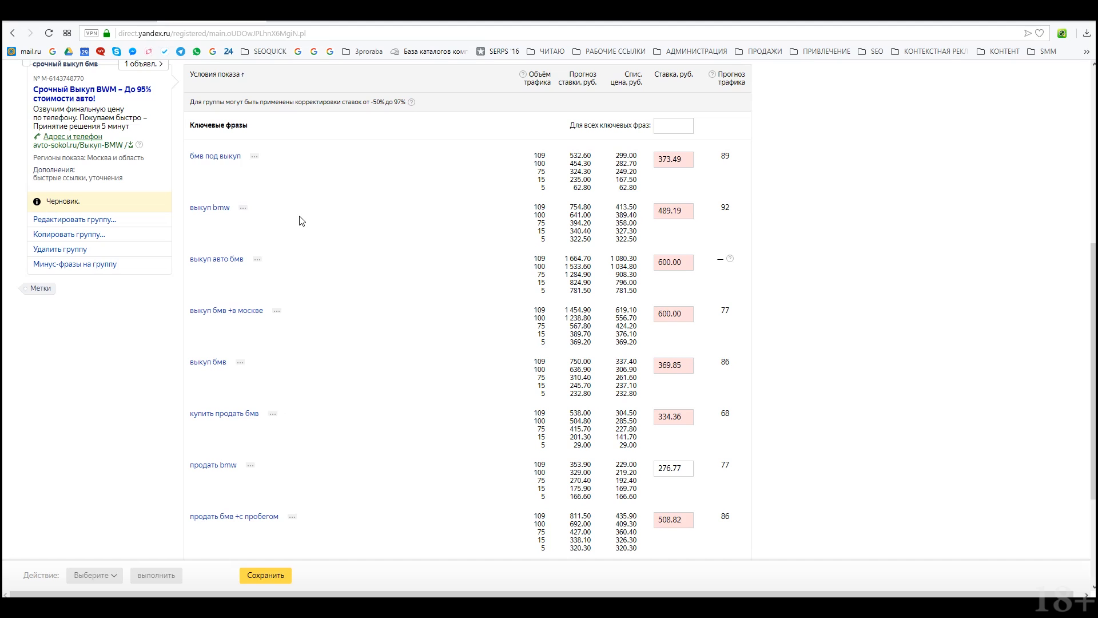
scroll(553, 336, "up", 4)
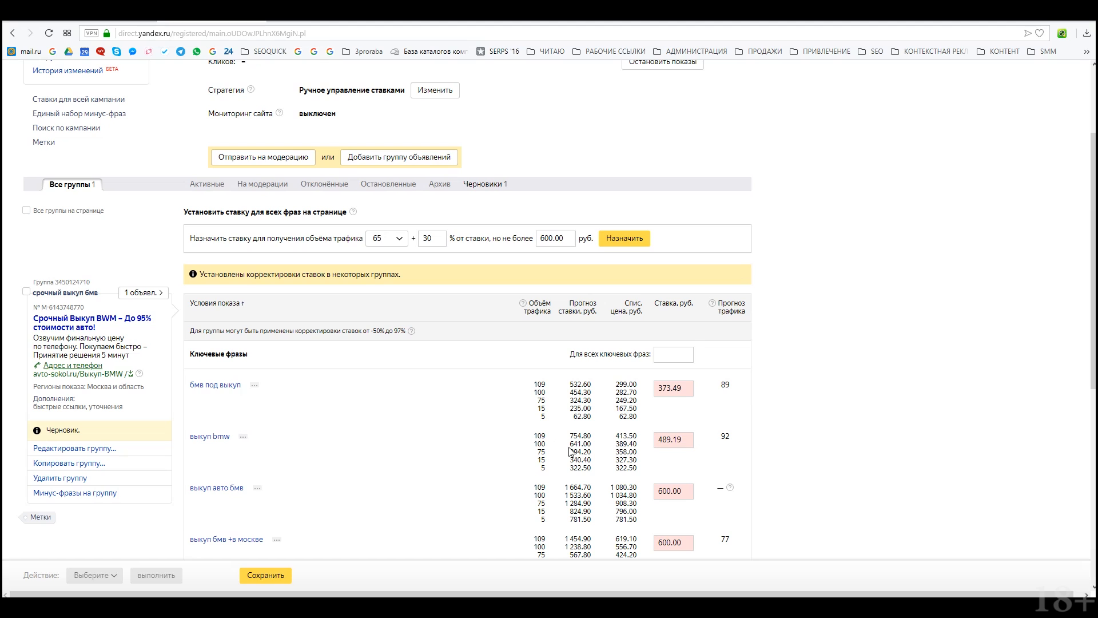
scroll(570, 429, "down", 7)
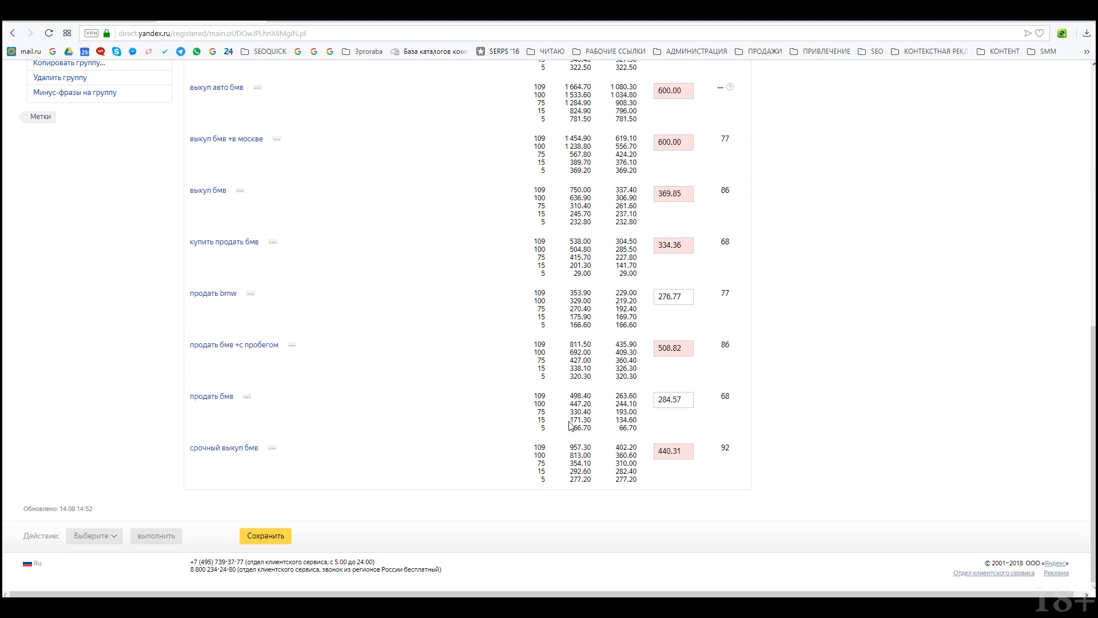
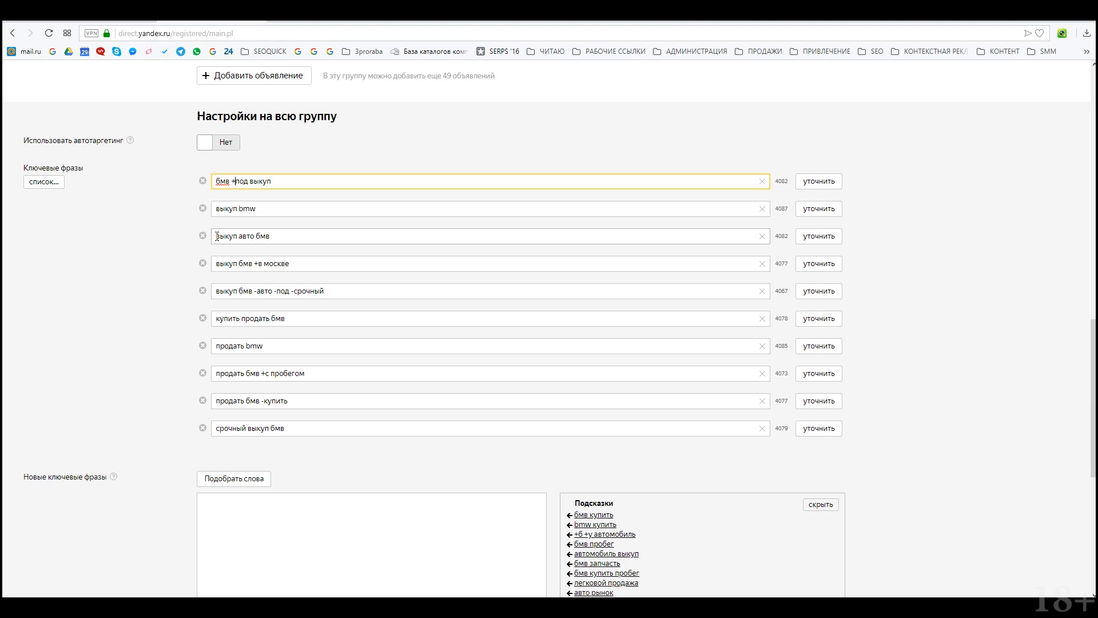
Step: Wrap 'выкуп авто' in square brackets and put 'продать bmw' in quotes
left_click(214, 237)
type("[")
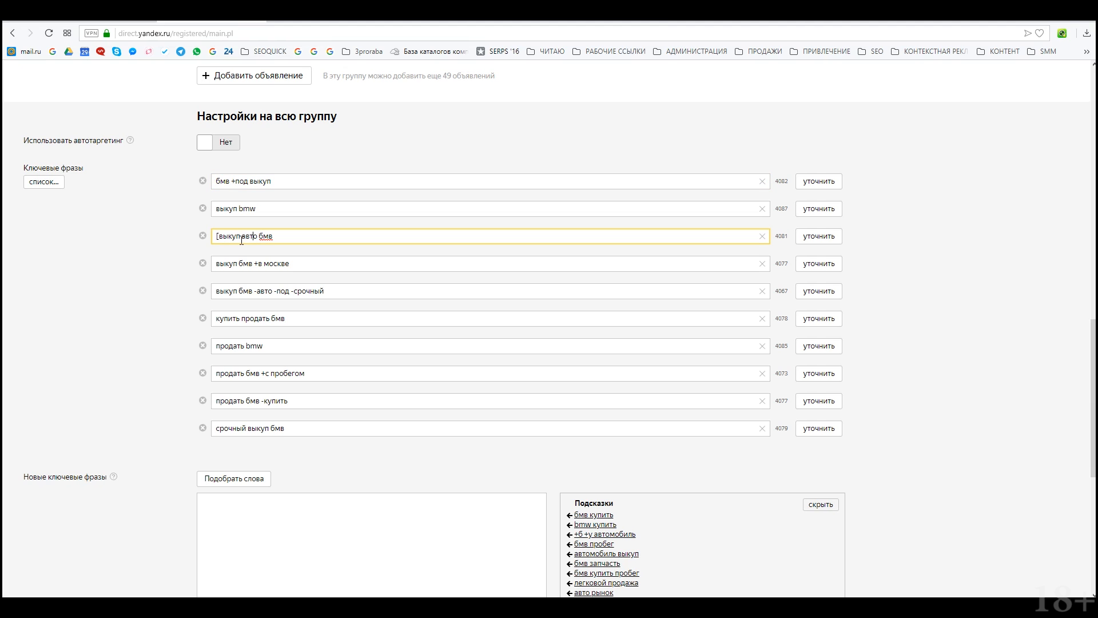
type("]")
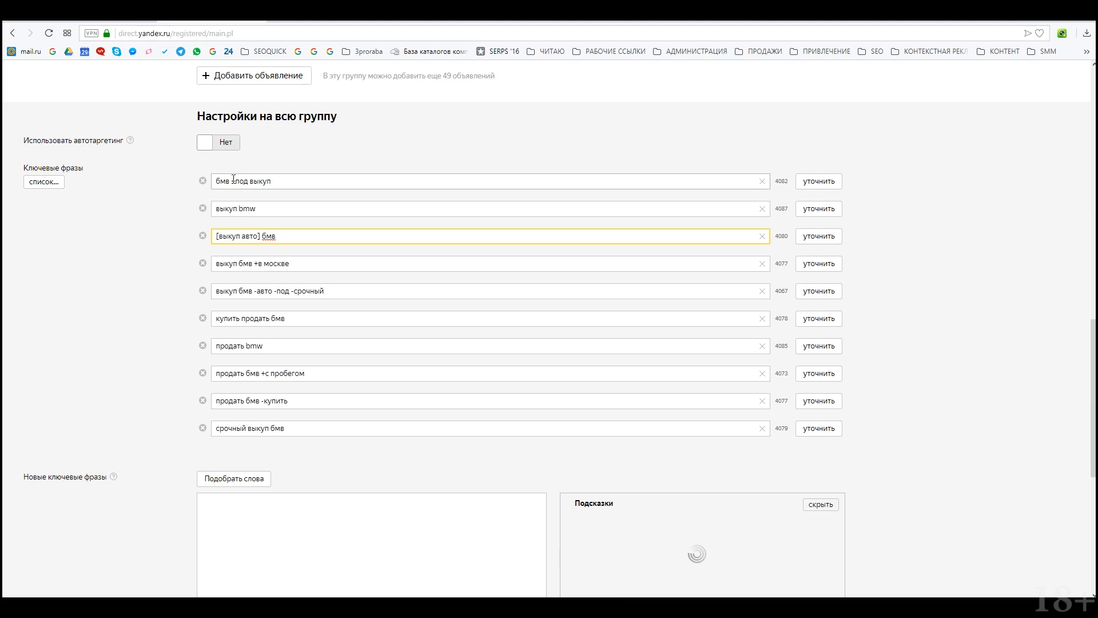
left_click(274, 347)
type("№")
left_click(212, 351)
type("\"")
left_click(389, 461)
Step: Quote 'продать бмв' and delete its -купить minus word
scroll(331, 407, "down", 4)
scroll(258, 368, "up", 3)
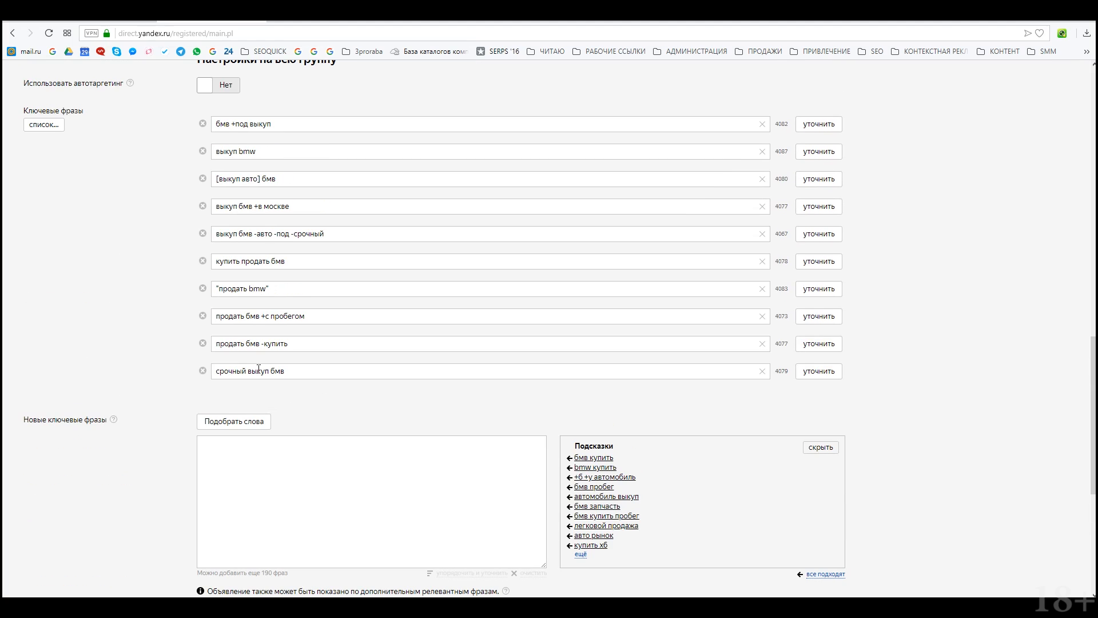
left_click(261, 345)
type("\"")
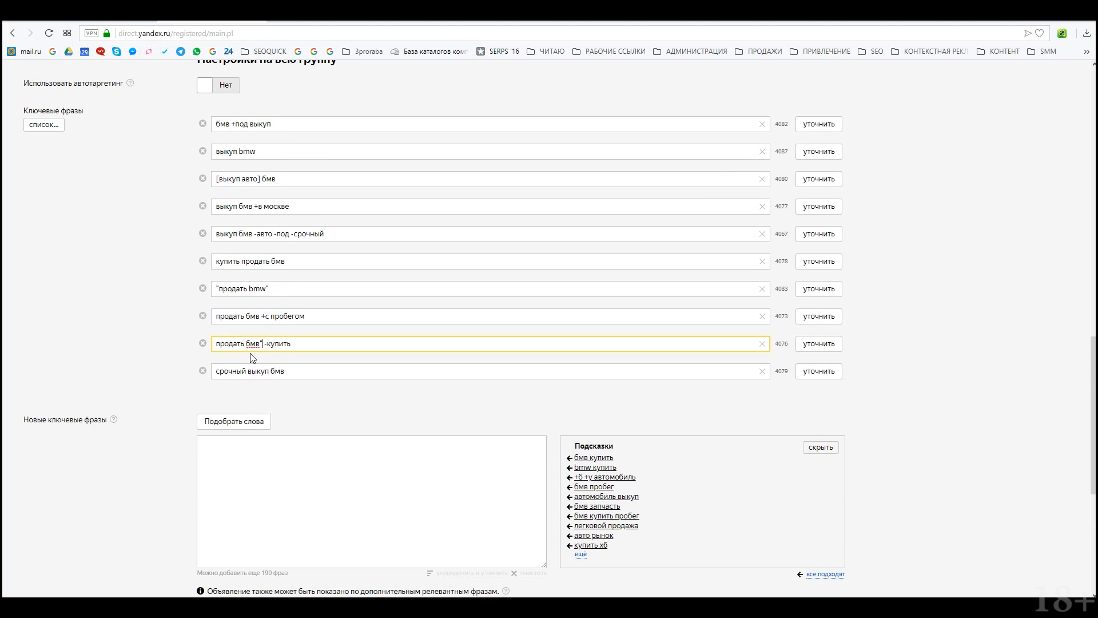
left_click(214, 345)
type("\"")
left_click_drag(265, 347, 358, 363)
key("BackSpace")
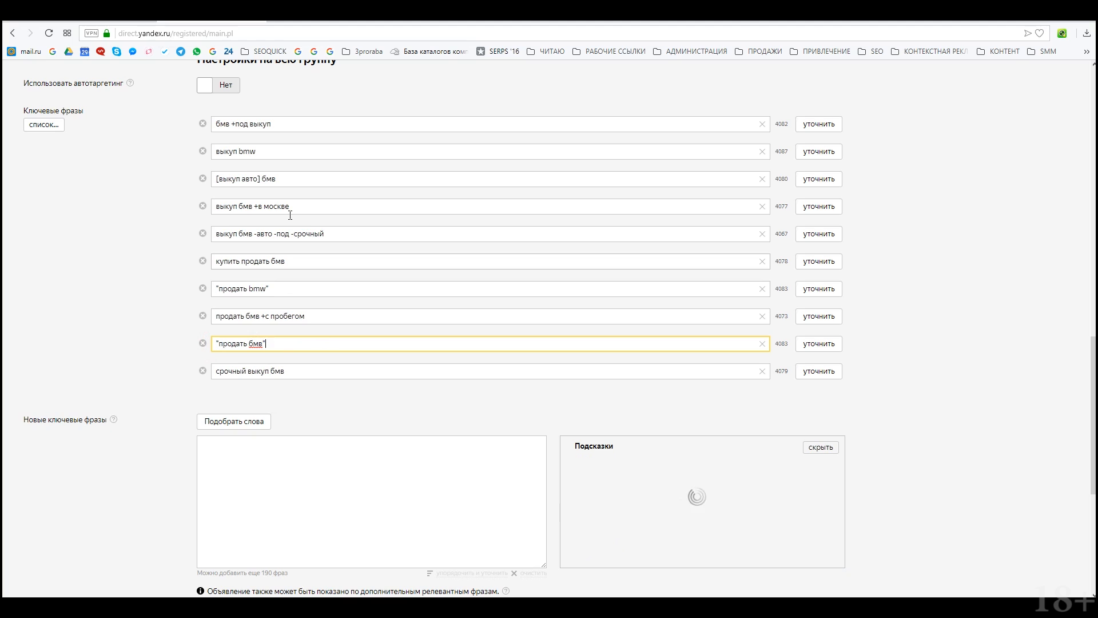
Step: Quote 'выкуп бмв' without its minus words and 'выкуп bmw', then save the group
left_click_drag(253, 234, 365, 243)
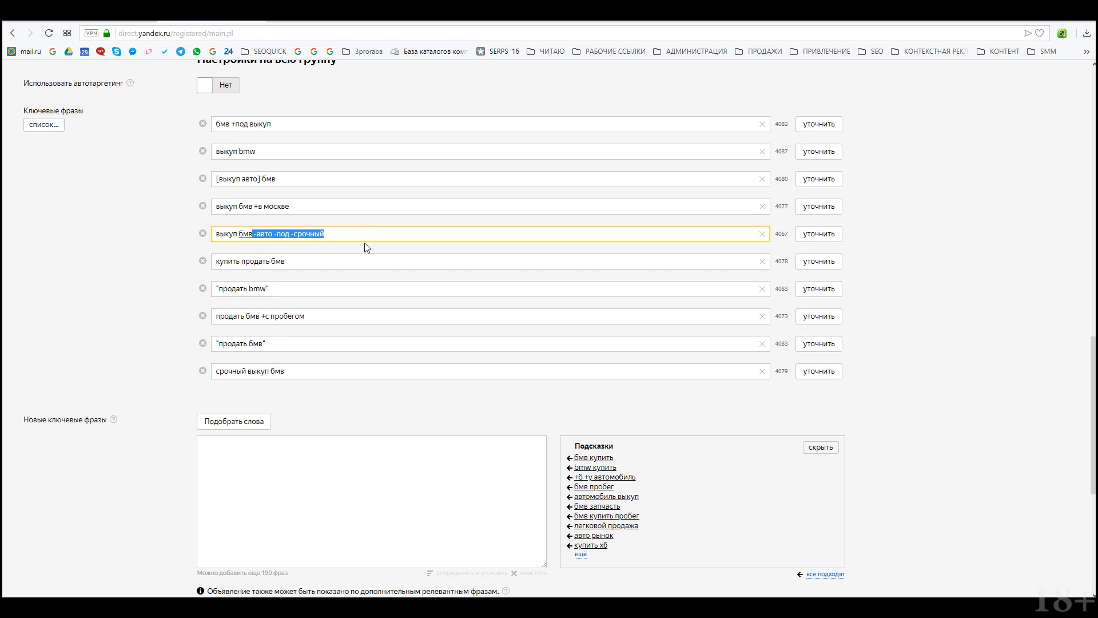
type("\"")
left_click(216, 234)
type("\"")
left_click(257, 152)
type("\"")
left_click(215, 147)
type("\"")
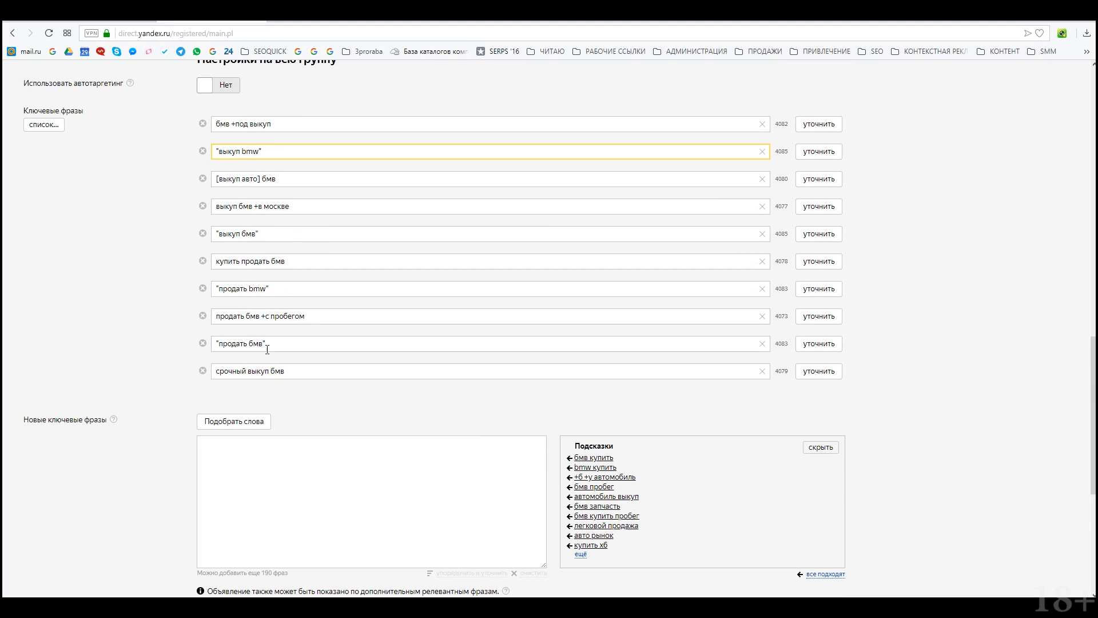
scroll(263, 452, "down", 6)
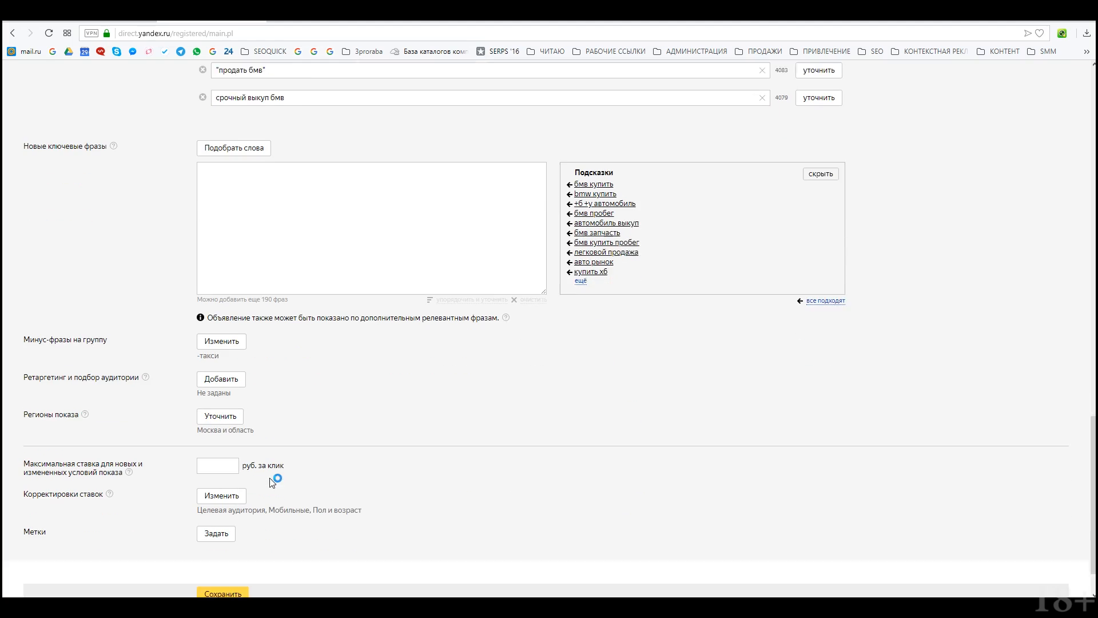
left_click(236, 540)
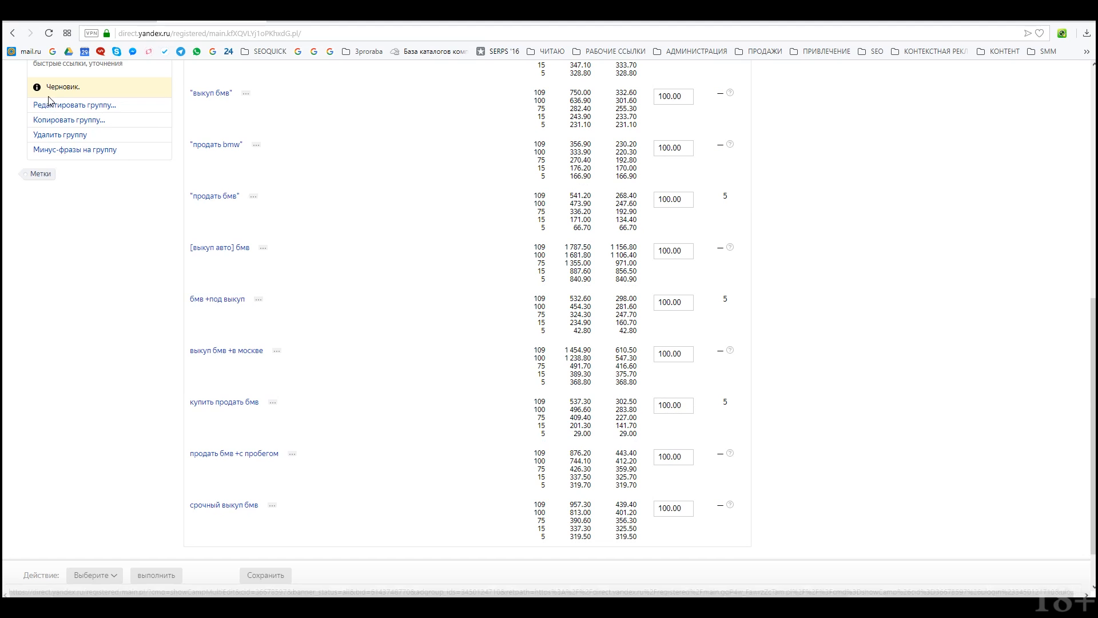
Step: Show refinement for 'бмв +под выкуп': 12 monthly impressions, suggested minus-word аренда
left_click(237, 298)
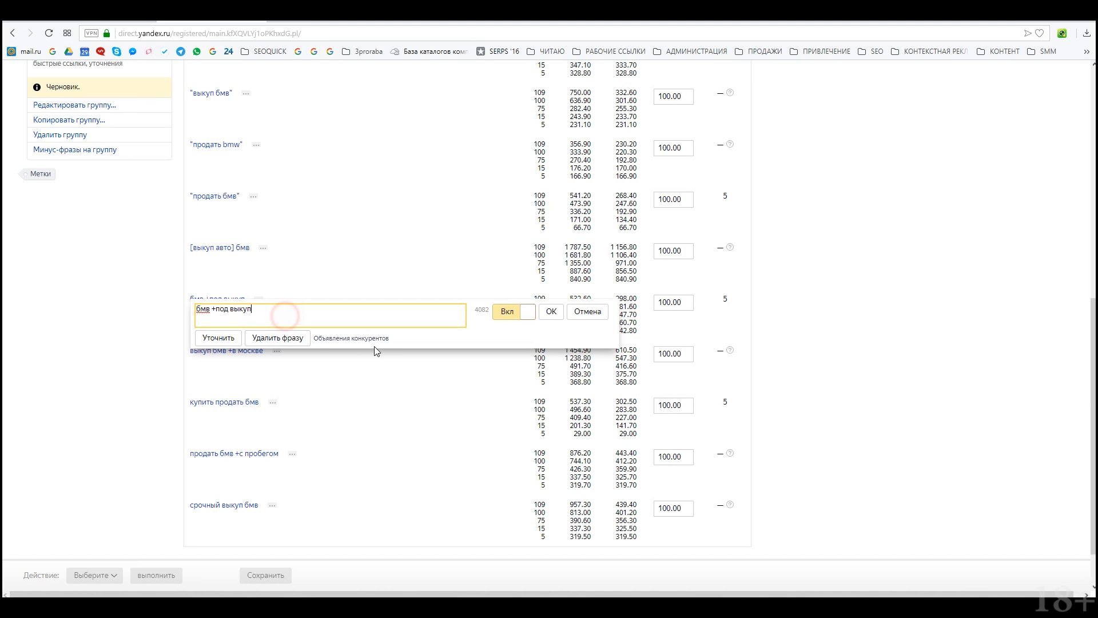
left_click(218, 338)
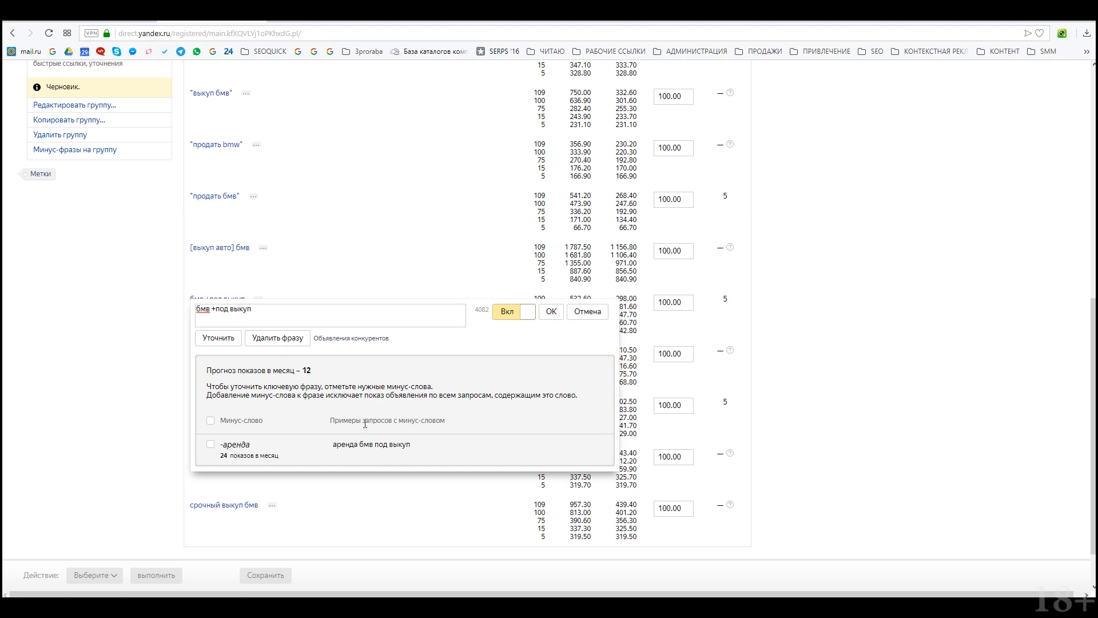
left_click_drag(301, 367, 319, 370)
left_click(318, 315)
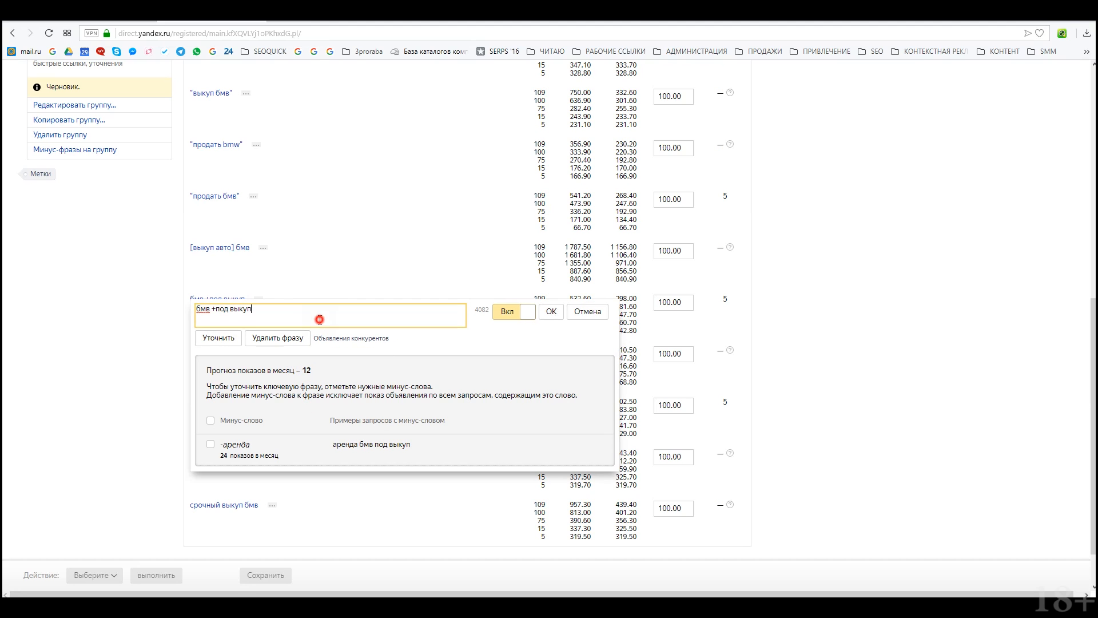
Step: Compare competitors' ads for 'бмв +под выкуп' with the group's current ad
left_click(354, 338)
left_click_drag(805, 26, 454, 133)
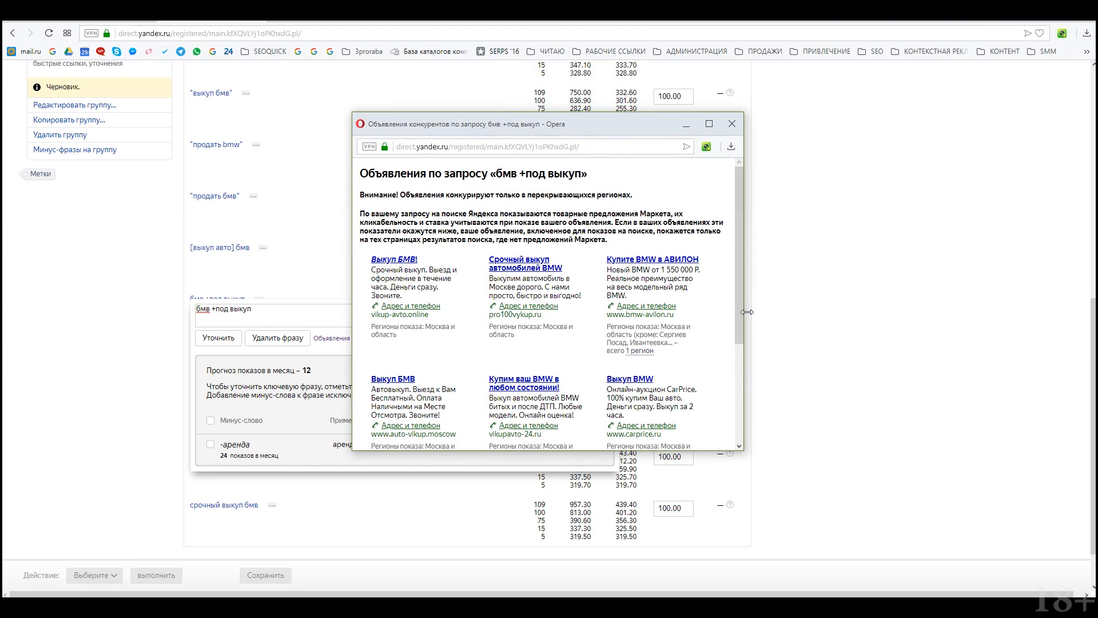
left_click_drag(752, 316, 845, 316)
scroll(210, 263, "up", 2)
scroll(211, 264, "up", 1)
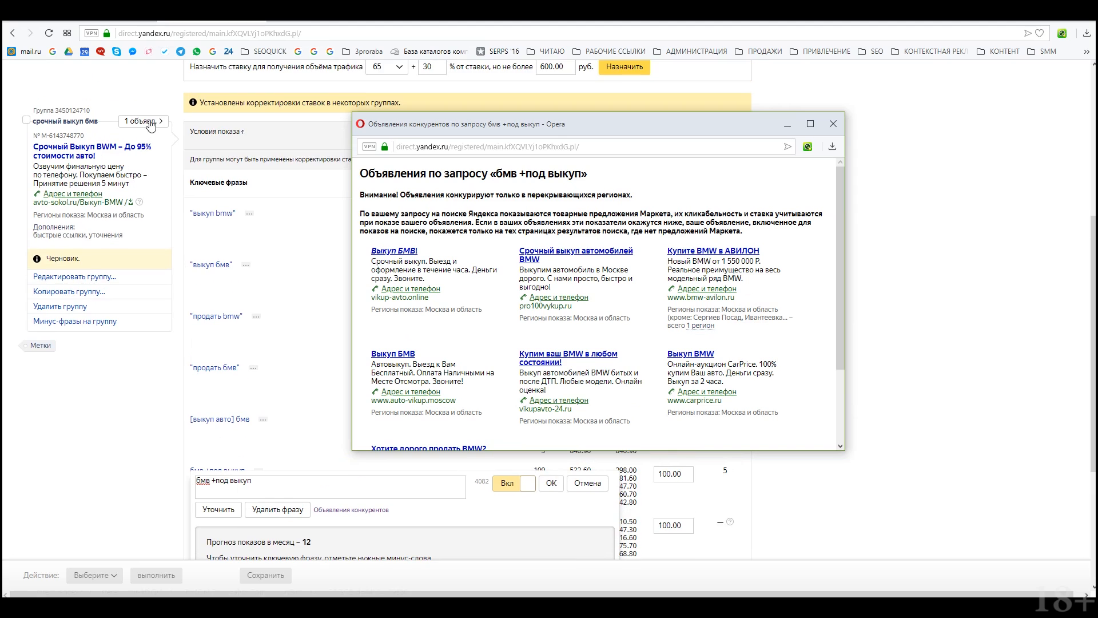
left_click(143, 121)
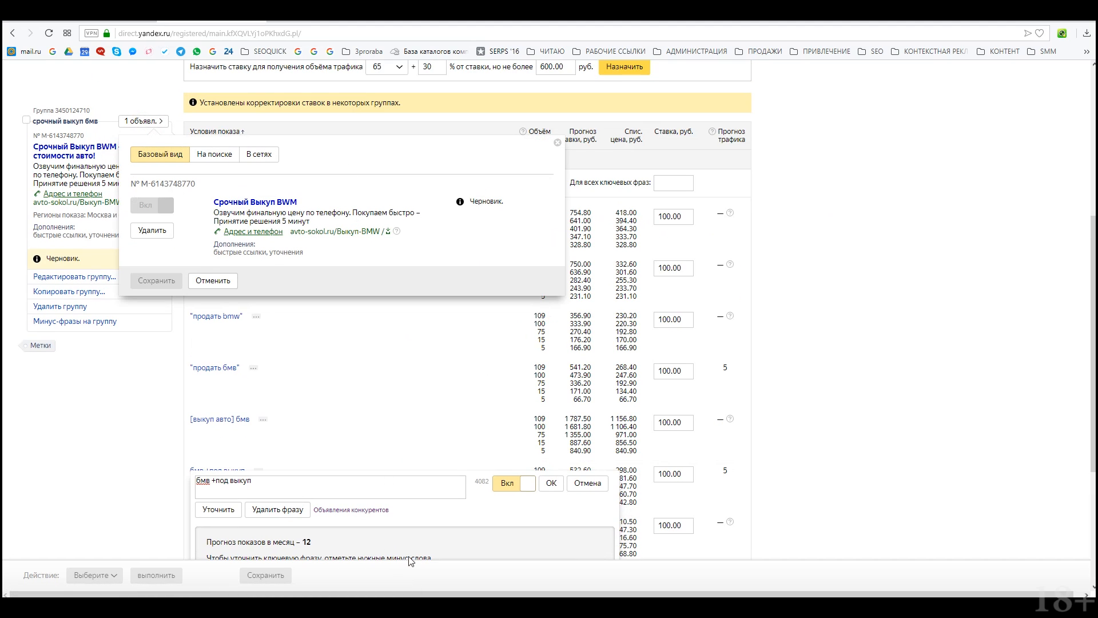
scroll(410, 561, "down", 1)
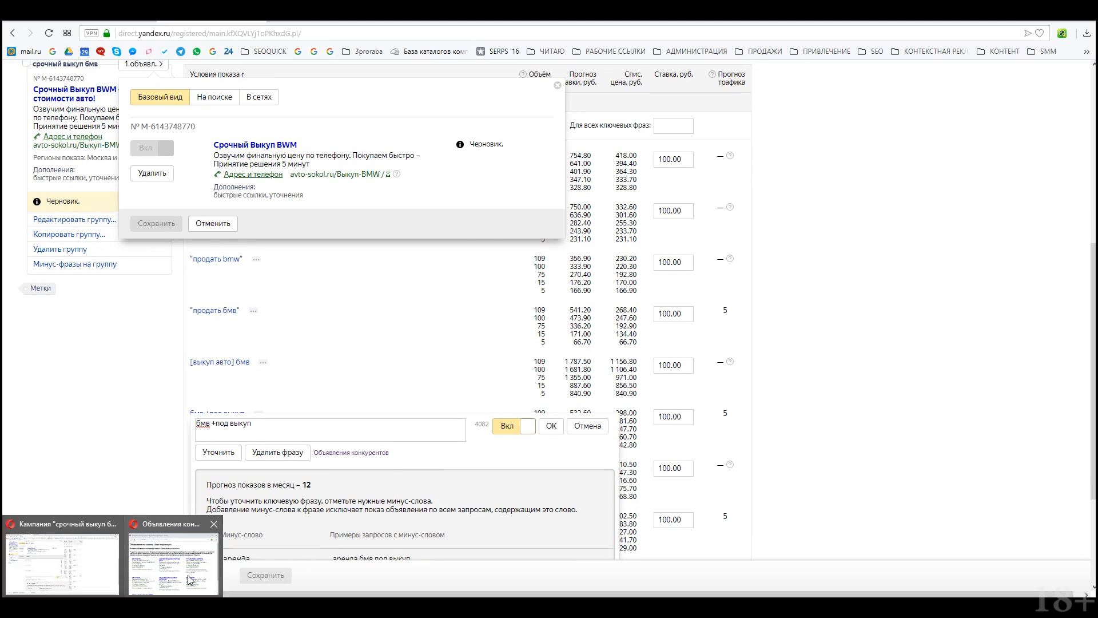
left_click(187, 575)
left_click_drag(564, 87, 609, 81)
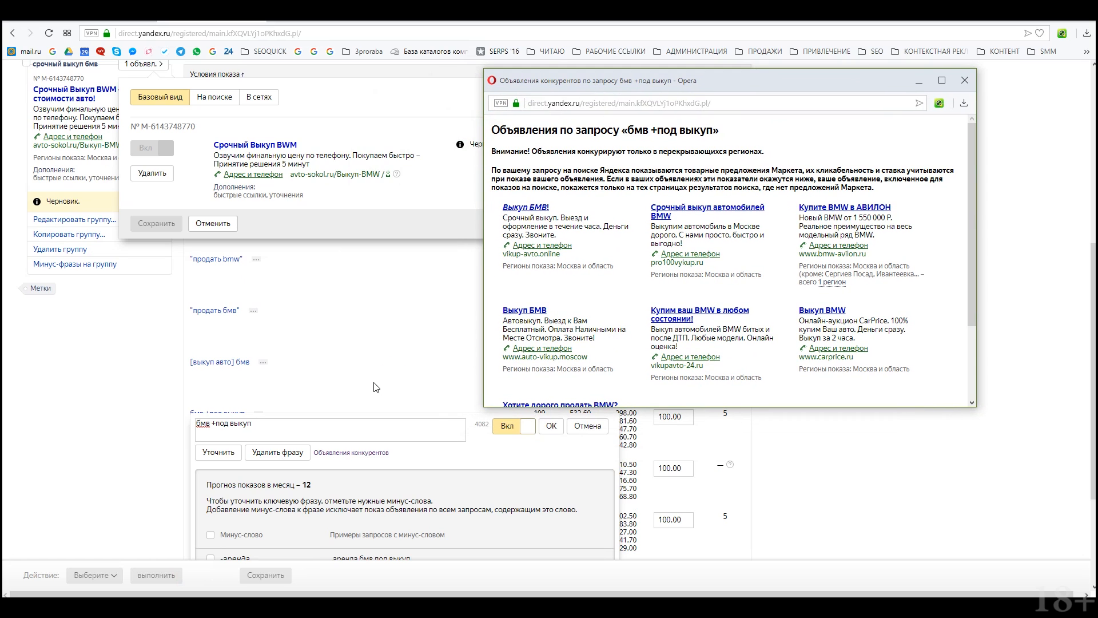
Step: Return to the ad group and open it for editing
scroll(394, 368, "up", 2)
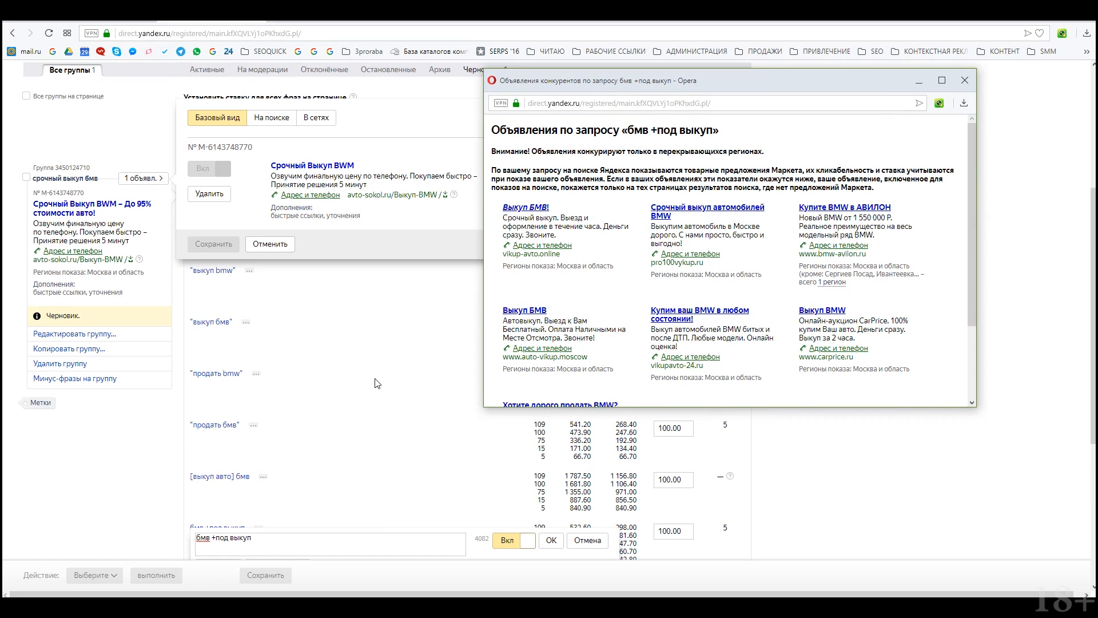
left_click(86, 338)
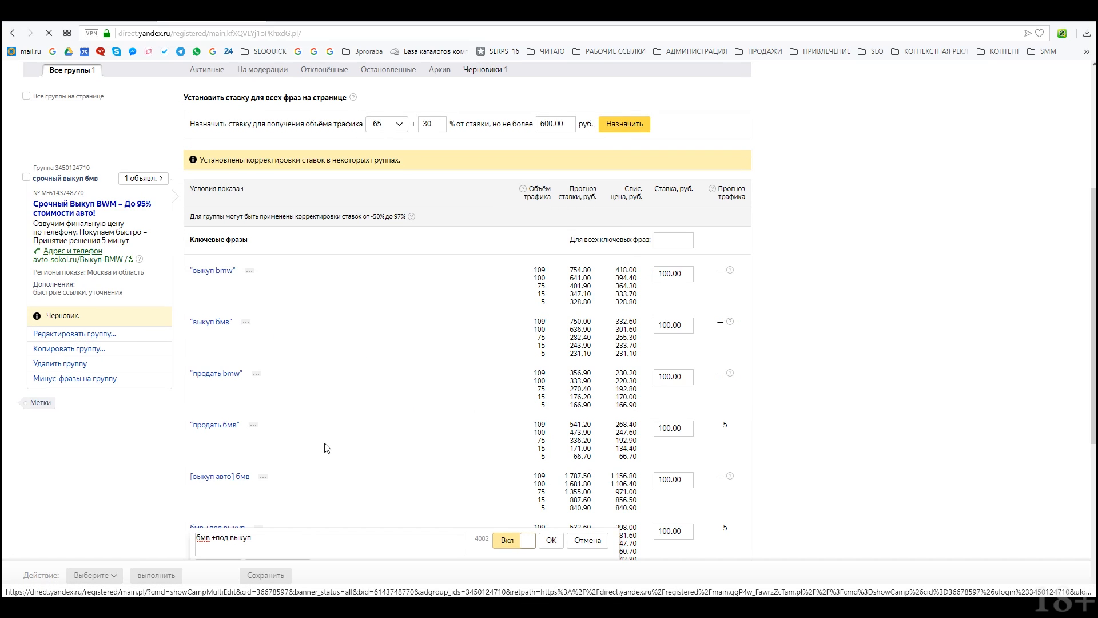
scroll(326, 444, "down", 3)
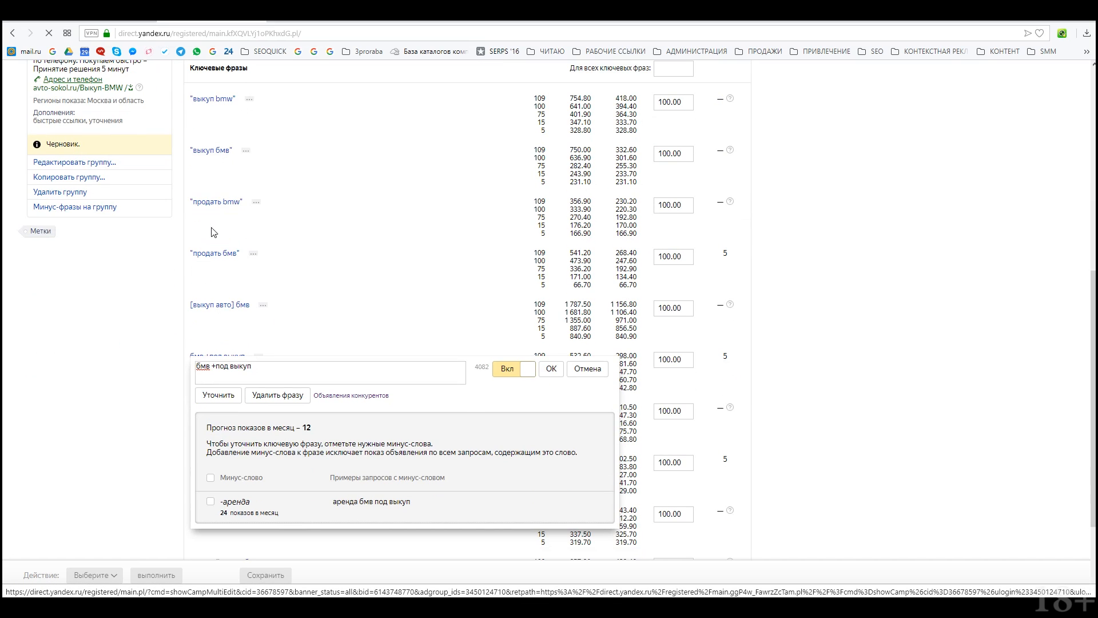
Step: Add a new ad to the group in the group editor
left_click(83, 161)
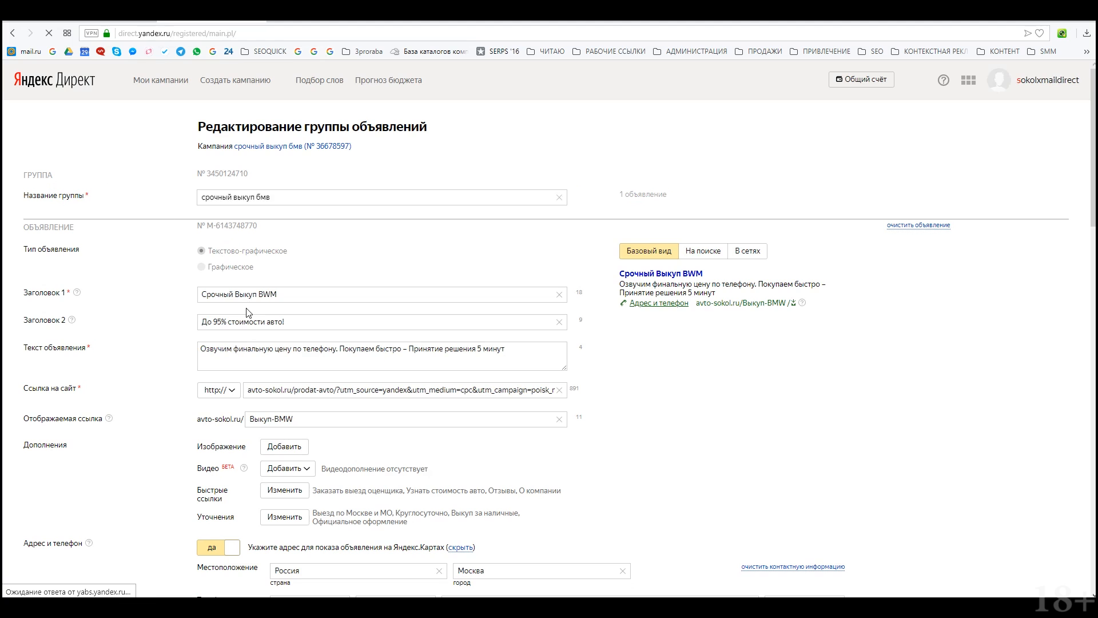
scroll(242, 320, "down", 10)
scroll(241, 321, "down", 3)
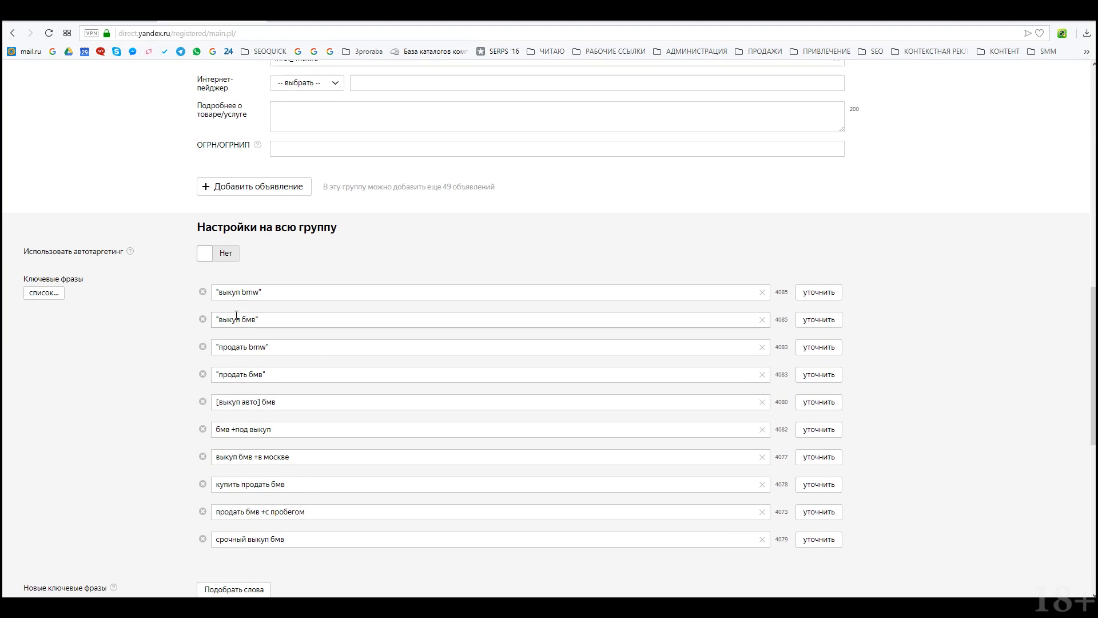
left_click(246, 186)
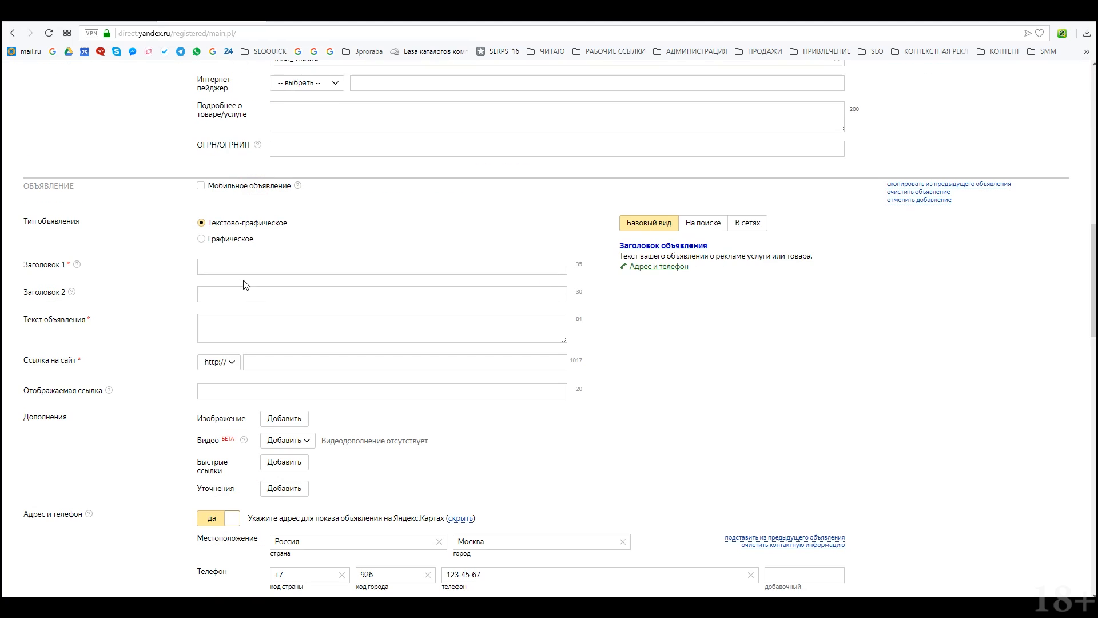
left_click(231, 267)
Step: Copy the first ad's second headline into the new ad
scroll(243, 366, "down", 3)
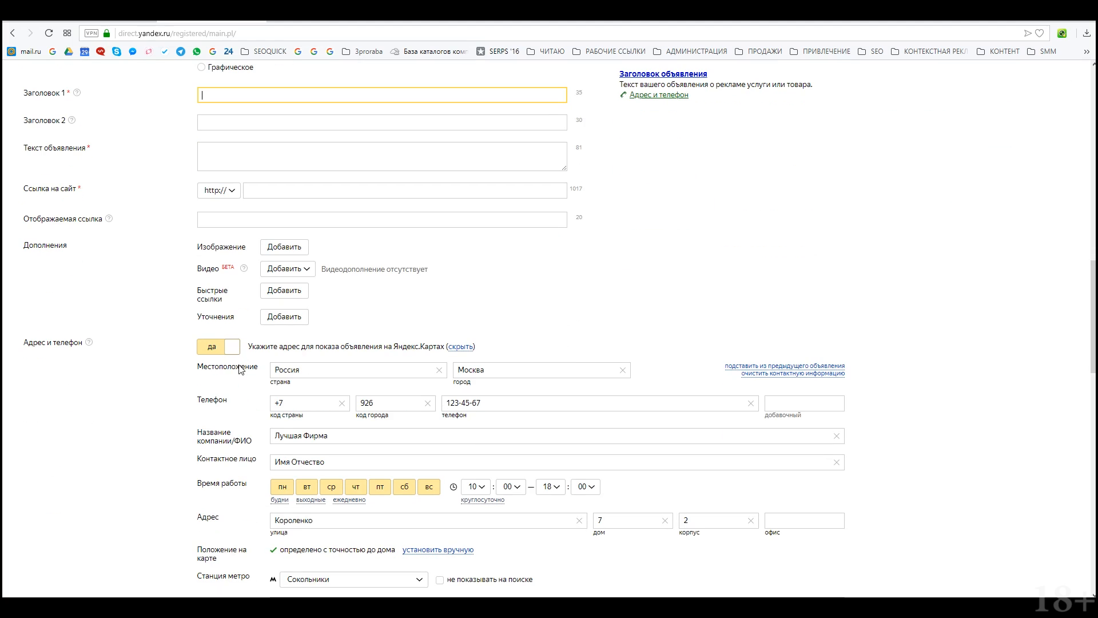
scroll(305, 393, "down", 2)
scroll(332, 450, "up", 5)
scroll(343, 438, "down", 5)
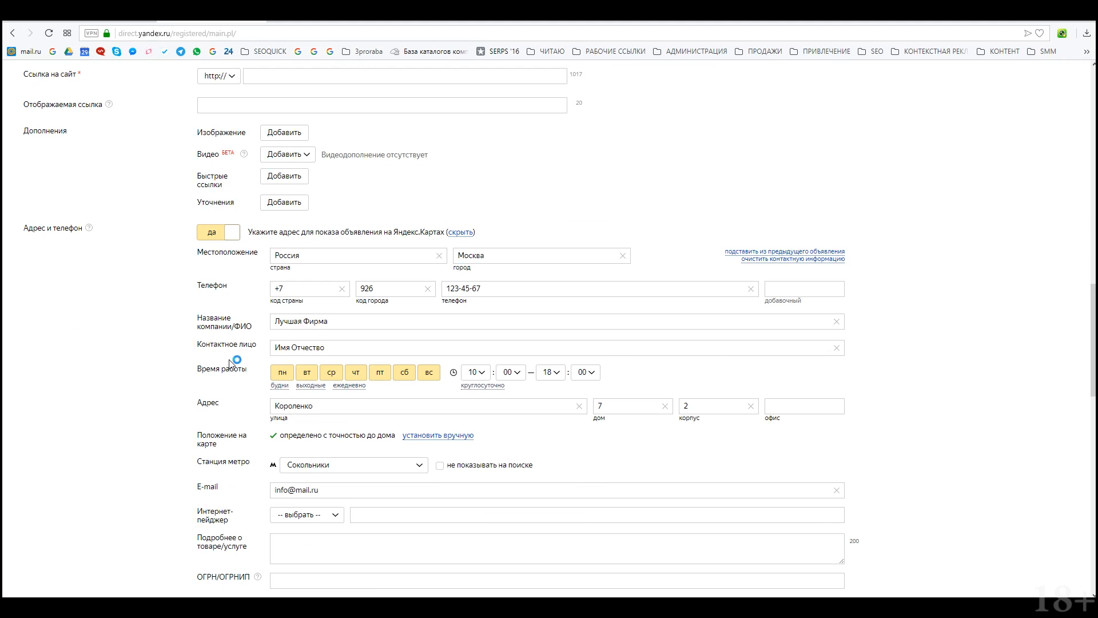
scroll(568, 408, "down", 3)
scroll(444, 334, "up", 20)
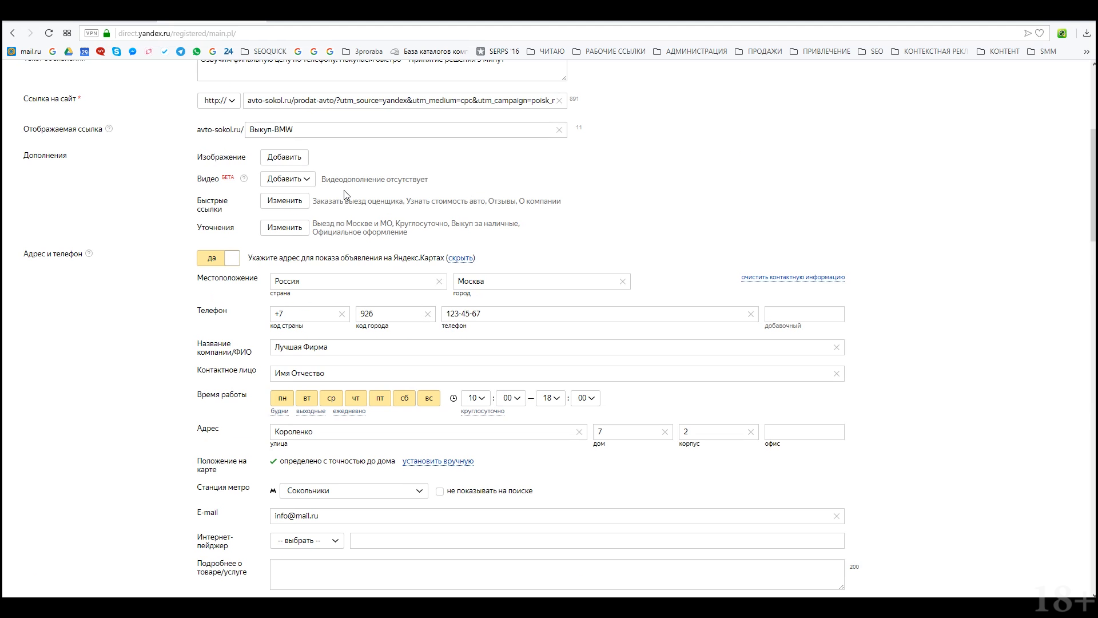
triple_click(292, 318)
scroll(280, 394, "down", 15)
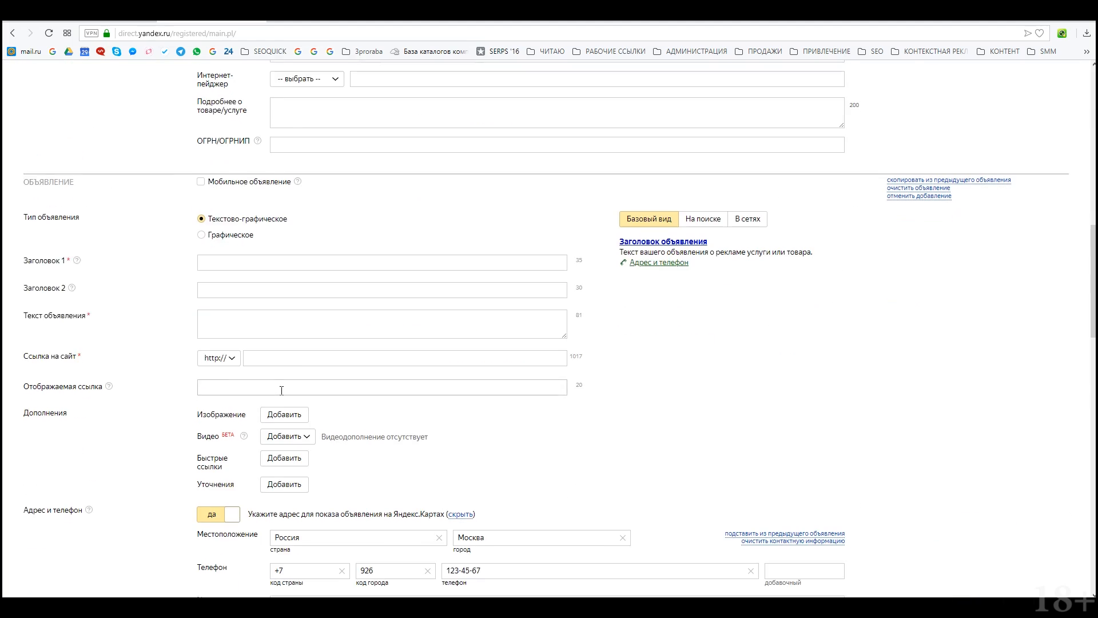
Step: Skip quick links and set the new ad's headline to 'Поможем продать BMW'
left_click(294, 235)
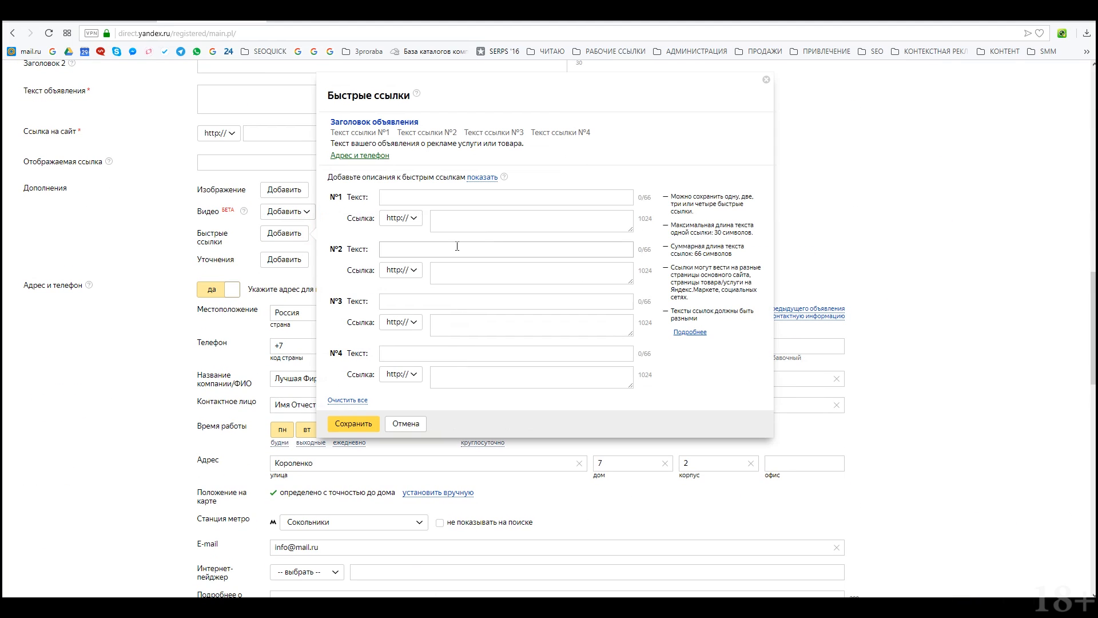
left_click(408, 424)
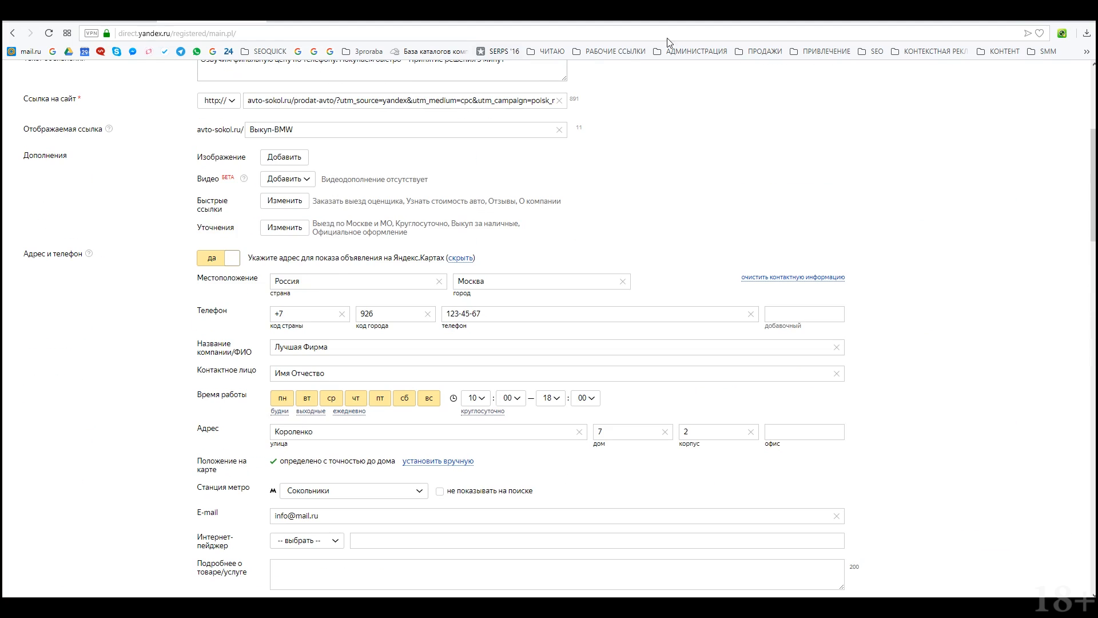
scroll(260, 329, "down", 9)
scroll(260, 329, "up", 2)
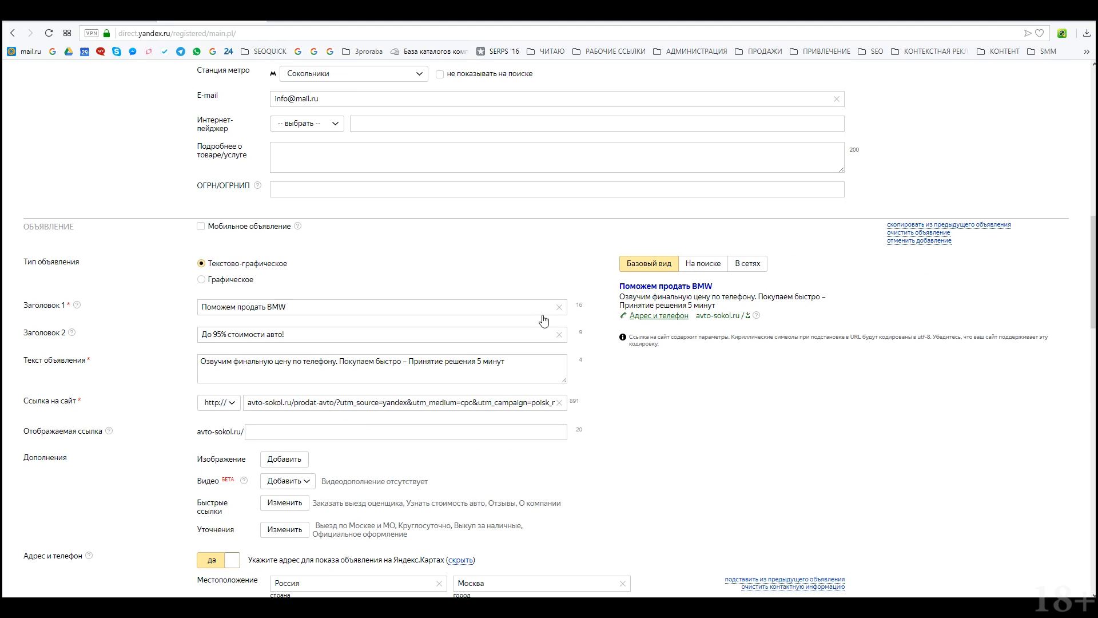
left_click_drag(303, 306, 166, 326)
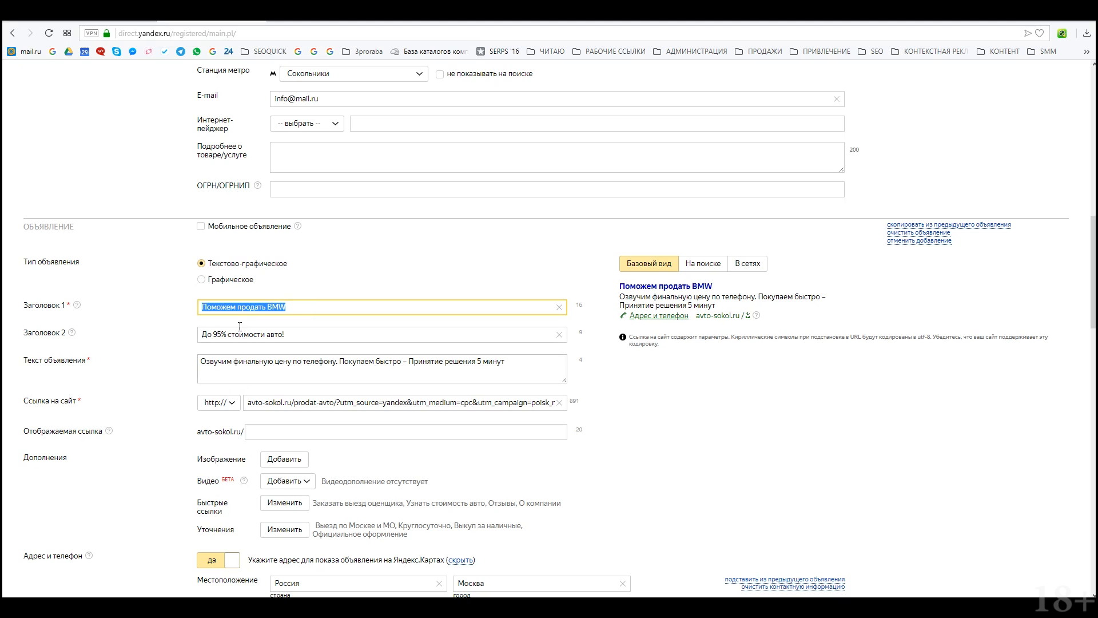
left_click(241, 308)
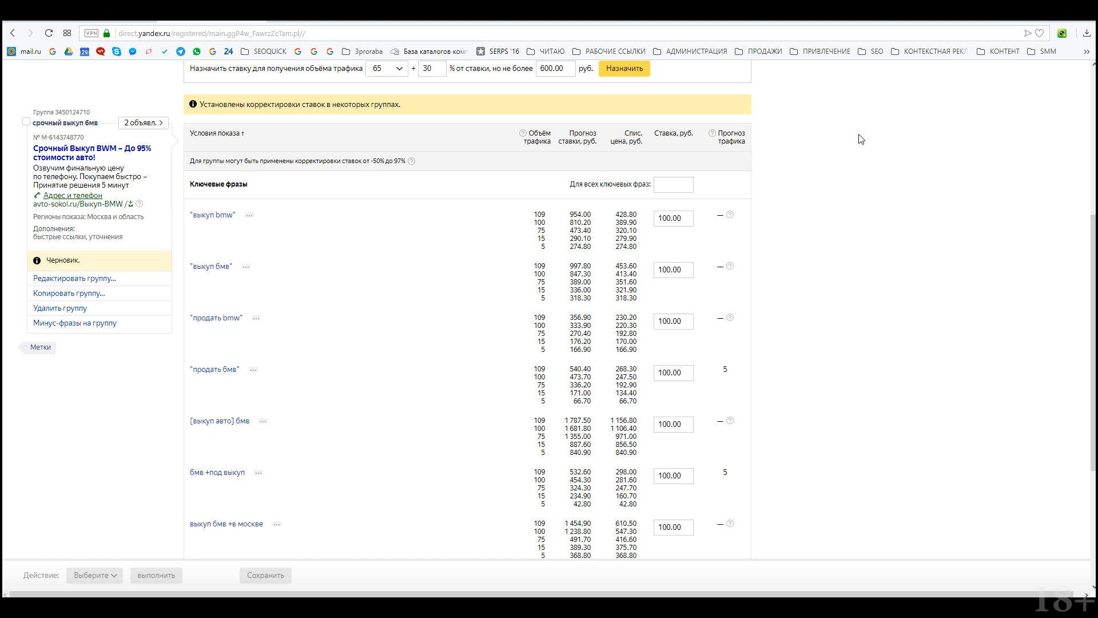
Step: Save the group, preview its two ads from the campaign page, then close the preview
left_click(143, 122)
left_click(214, 164)
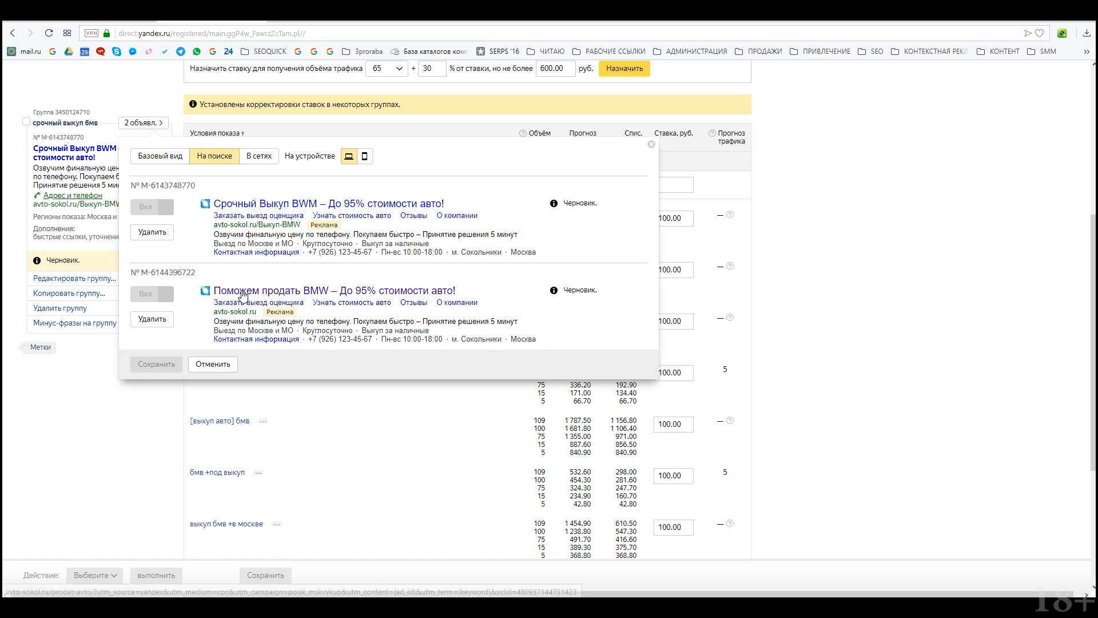
scroll(251, 286, "down", 1)
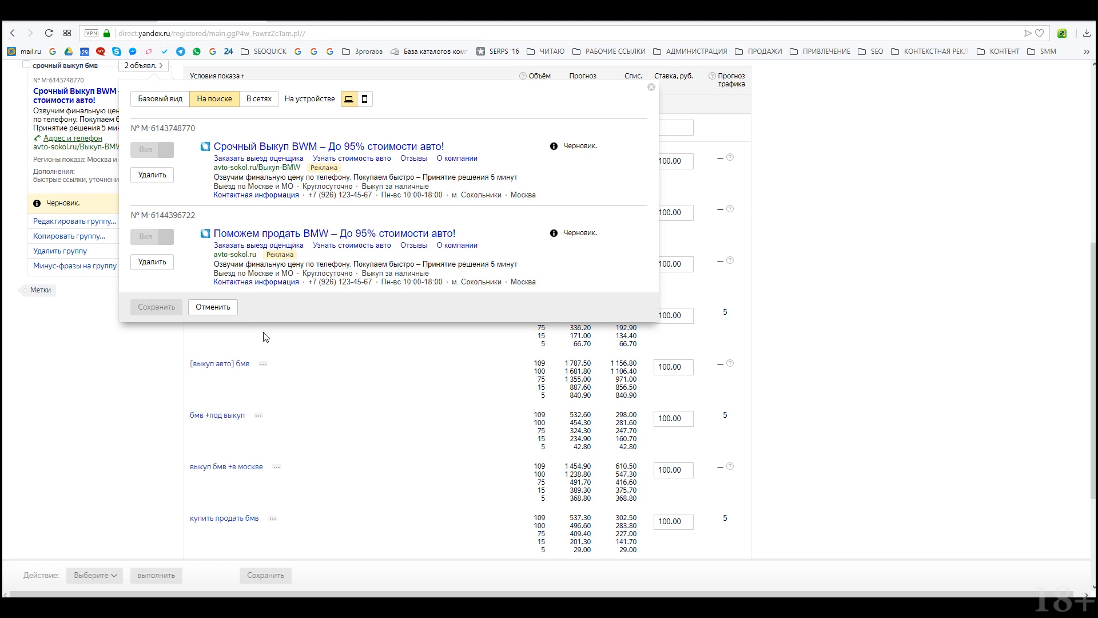
scroll(307, 449, "up", 2)
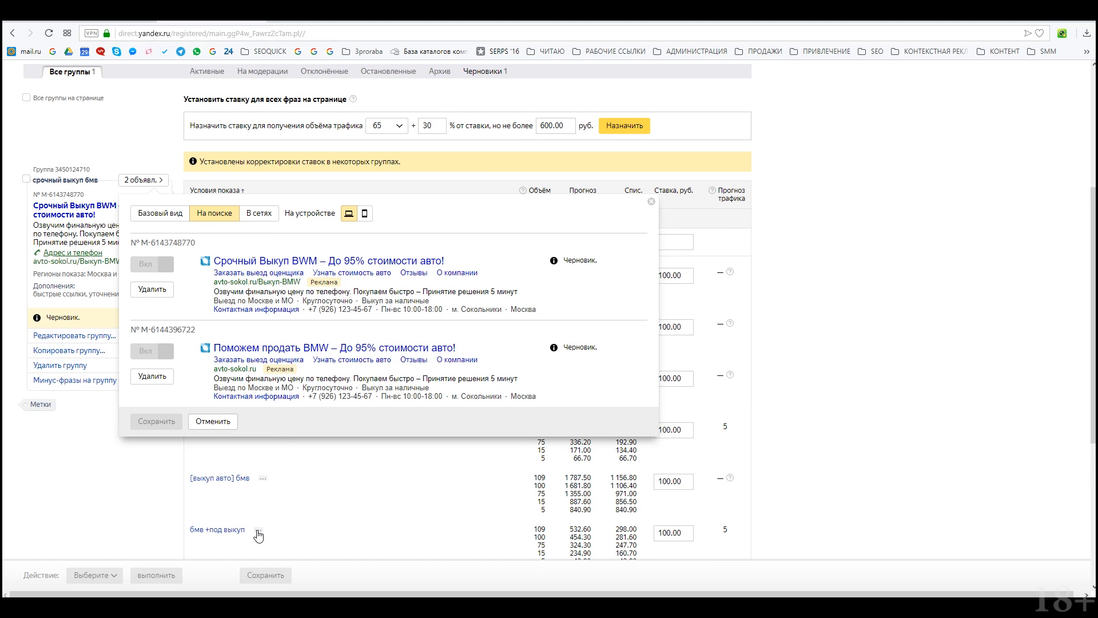
scroll(257, 528, "down", 2)
left_click(334, 445)
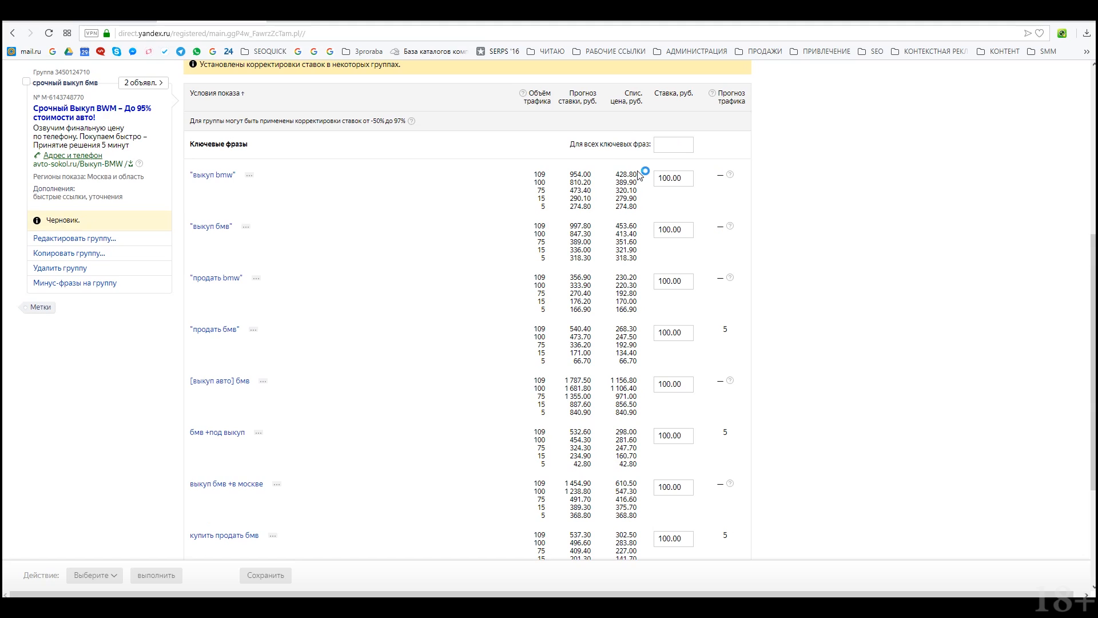
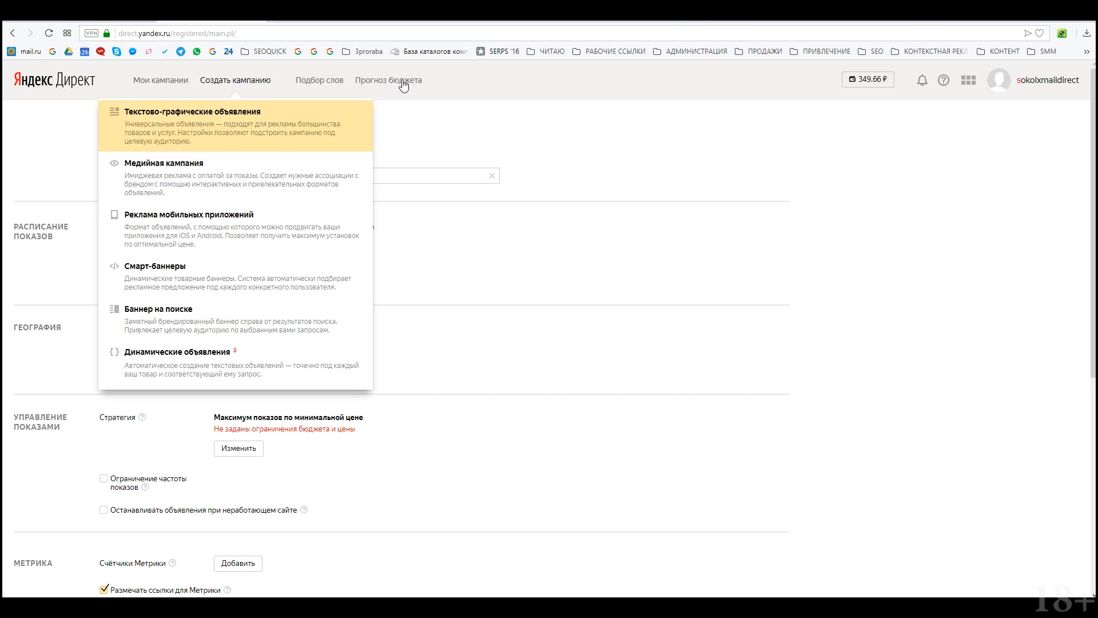
Step: Choose Текстово-графические объявления for the new campaign and open its Стратегия settings
left_click(226, 114)
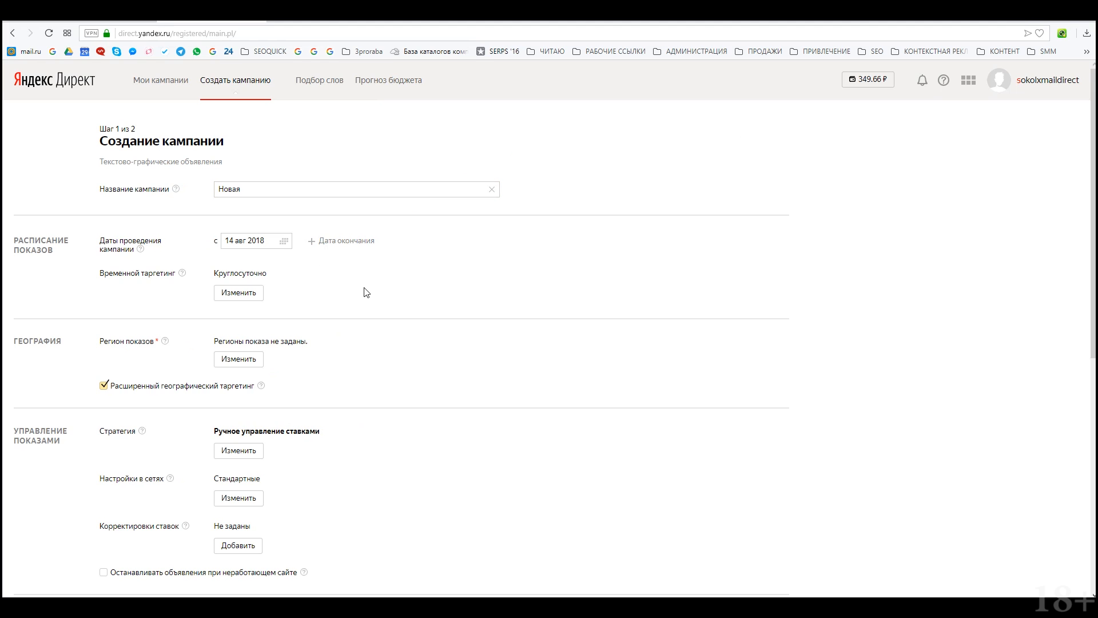
scroll(366, 293, "down", 6)
scroll(366, 292, "up", 5)
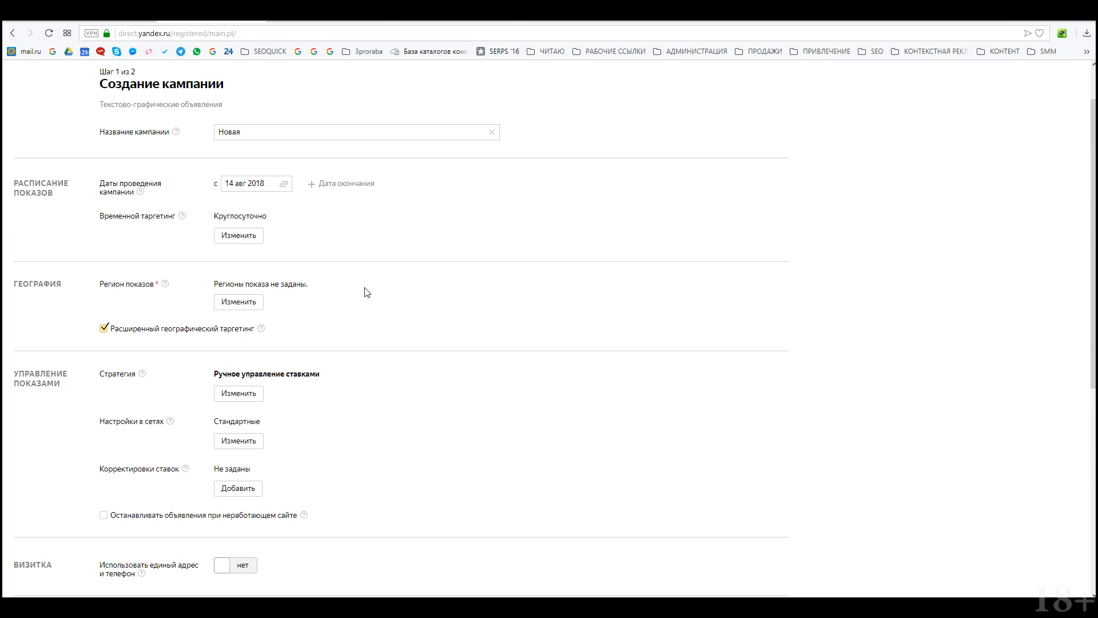
scroll(266, 282, "down", 6)
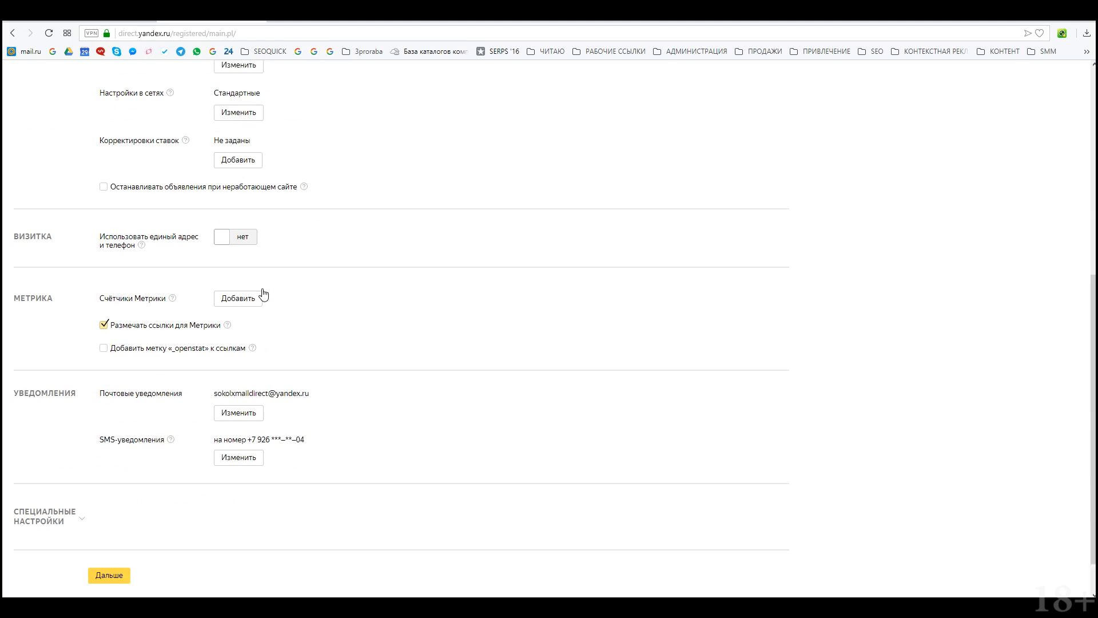
scroll(279, 284, "up", 5)
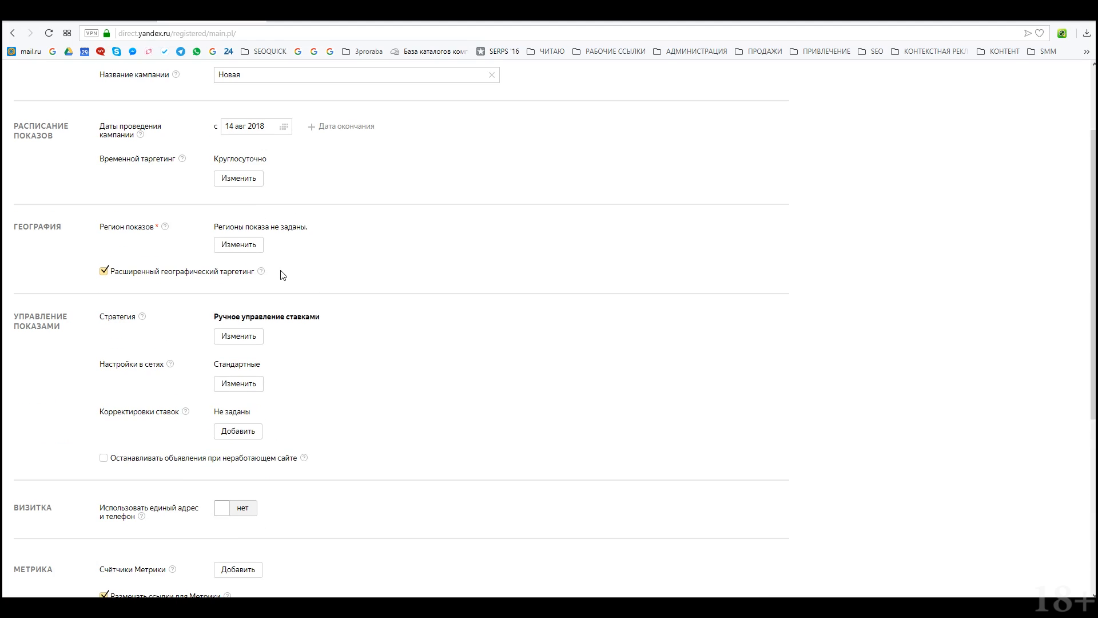
scroll(270, 287, "down", 4)
scroll(256, 286, "up", 2)
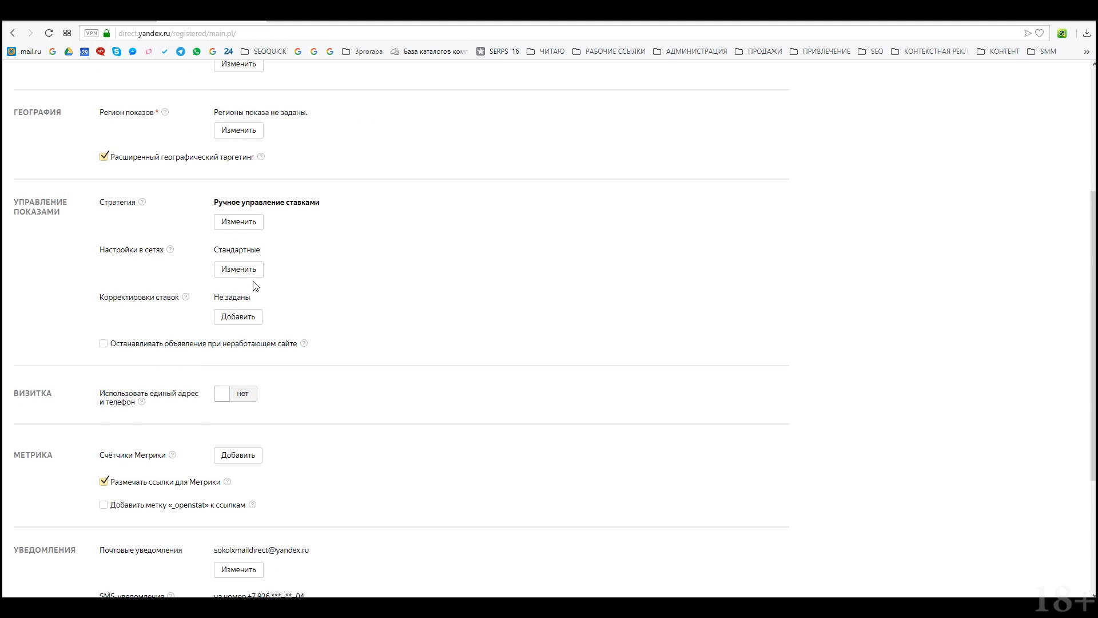
left_click(244, 223)
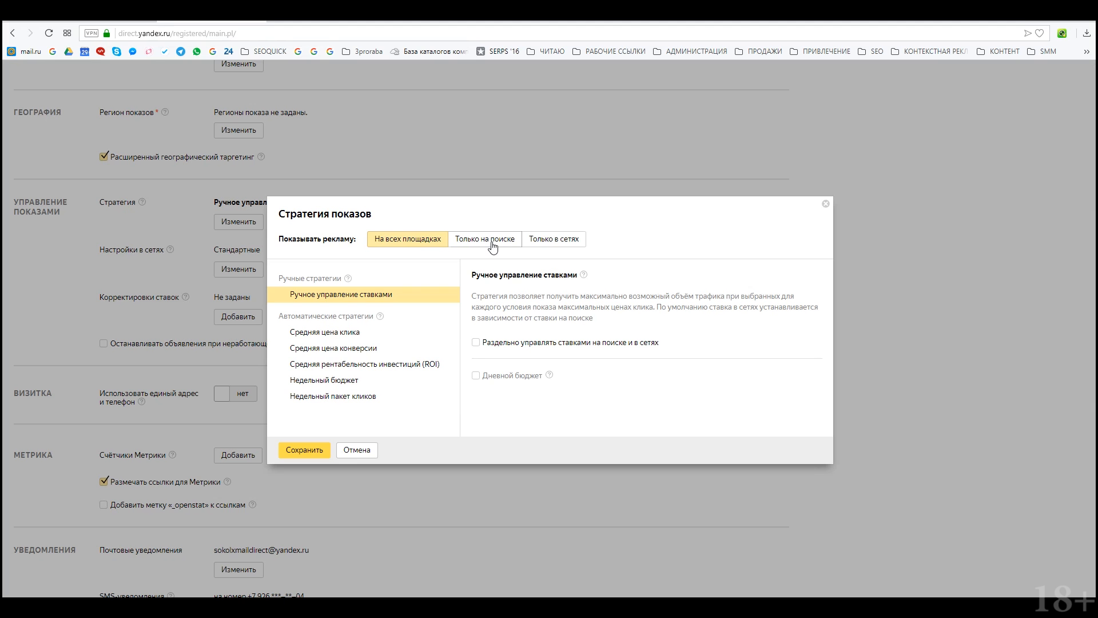
Step: Show ads only in networks, tick Дневной бюджет, and browse the automatic strategies
left_click(561, 240)
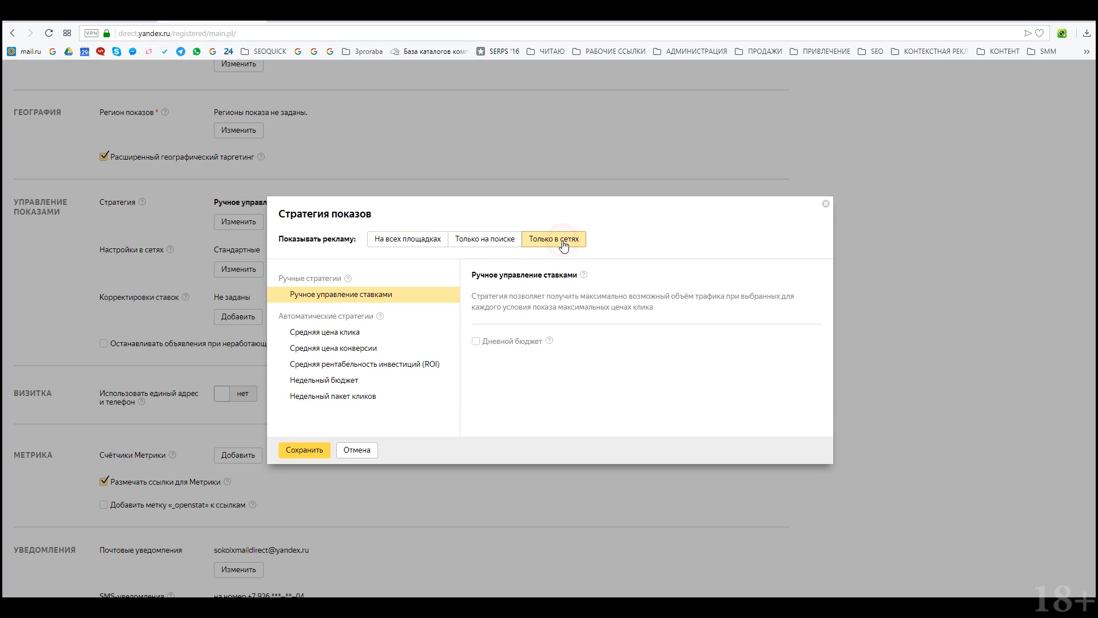
left_click(476, 341)
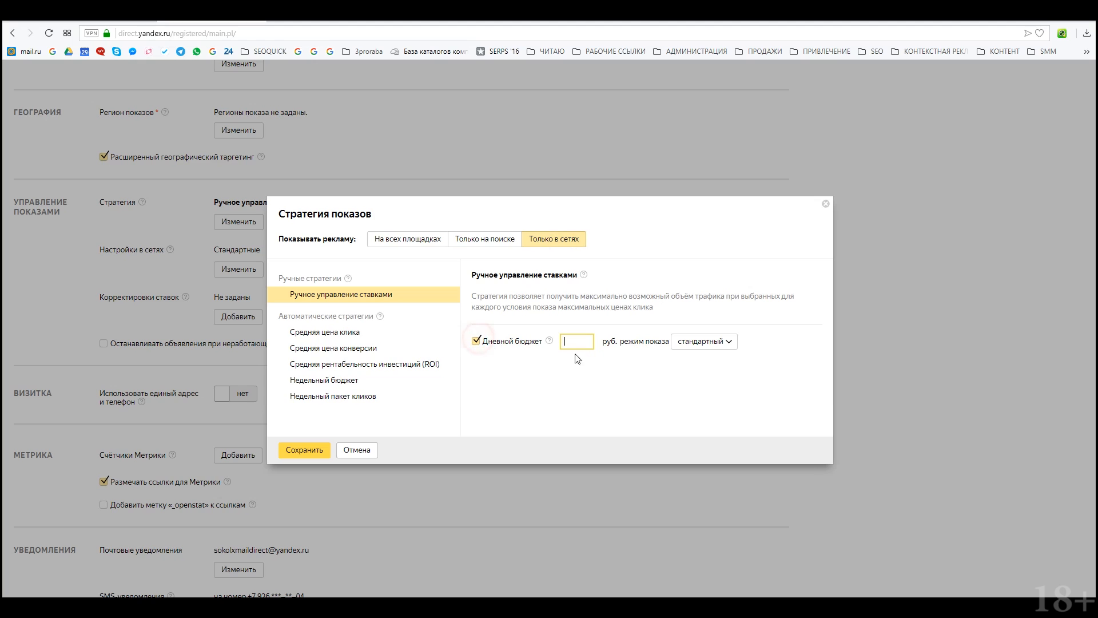
left_click(372, 336)
left_click(379, 347)
left_click(381, 364)
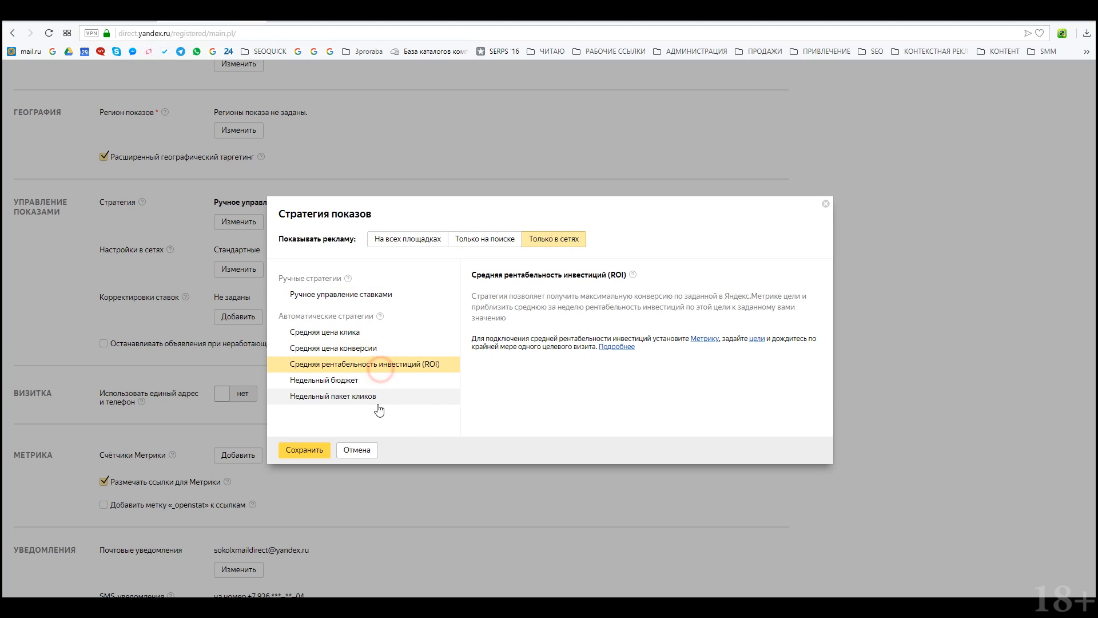
left_click(363, 383)
left_click(370, 395)
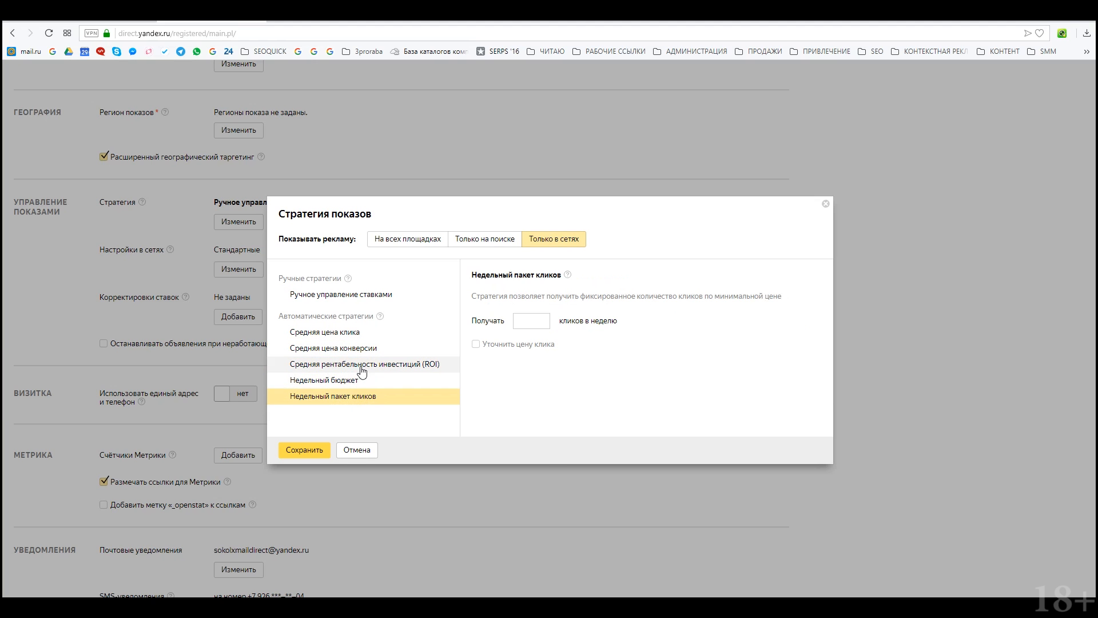
Step: After comparing strategies, save manual bidding with a 300-ruble daily budget
left_click(362, 378)
left_click(356, 349)
left_click(355, 331)
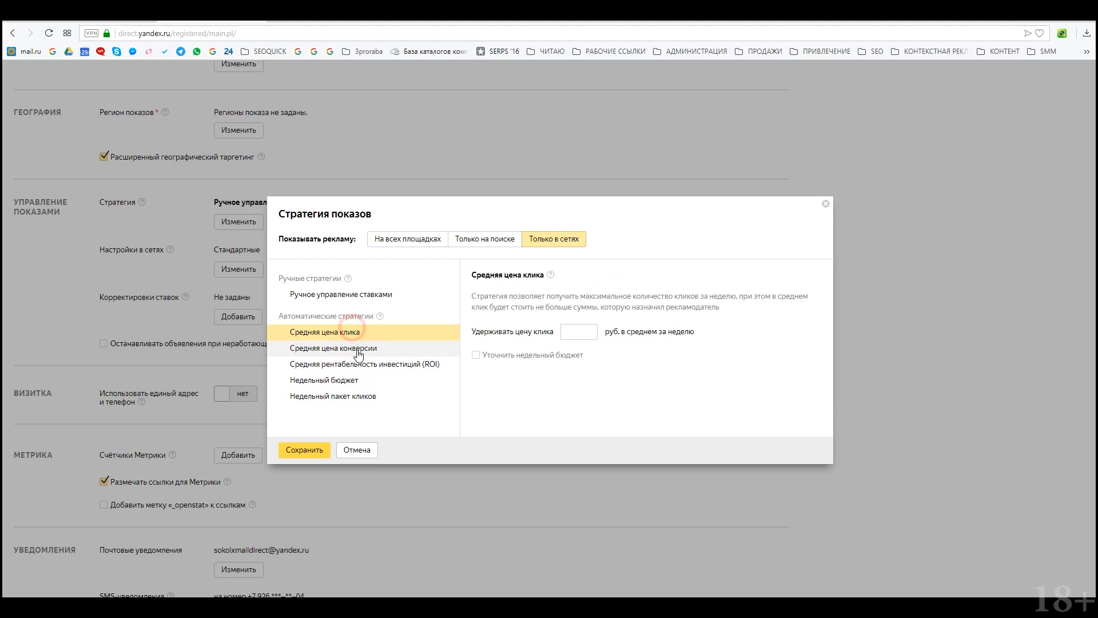
left_click(357, 347)
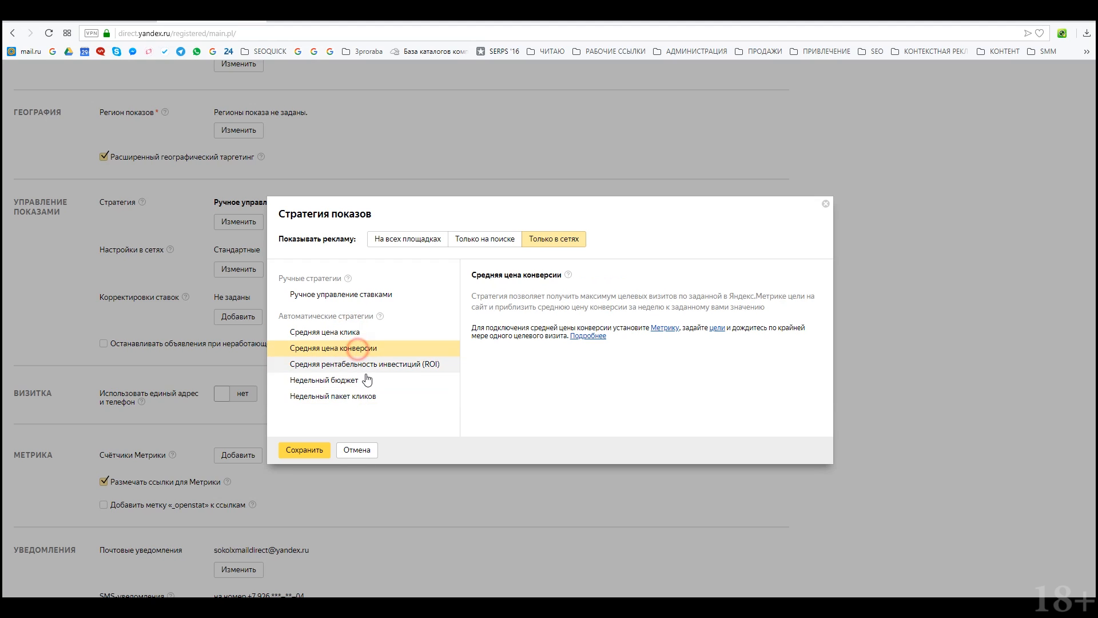
left_click(418, 367)
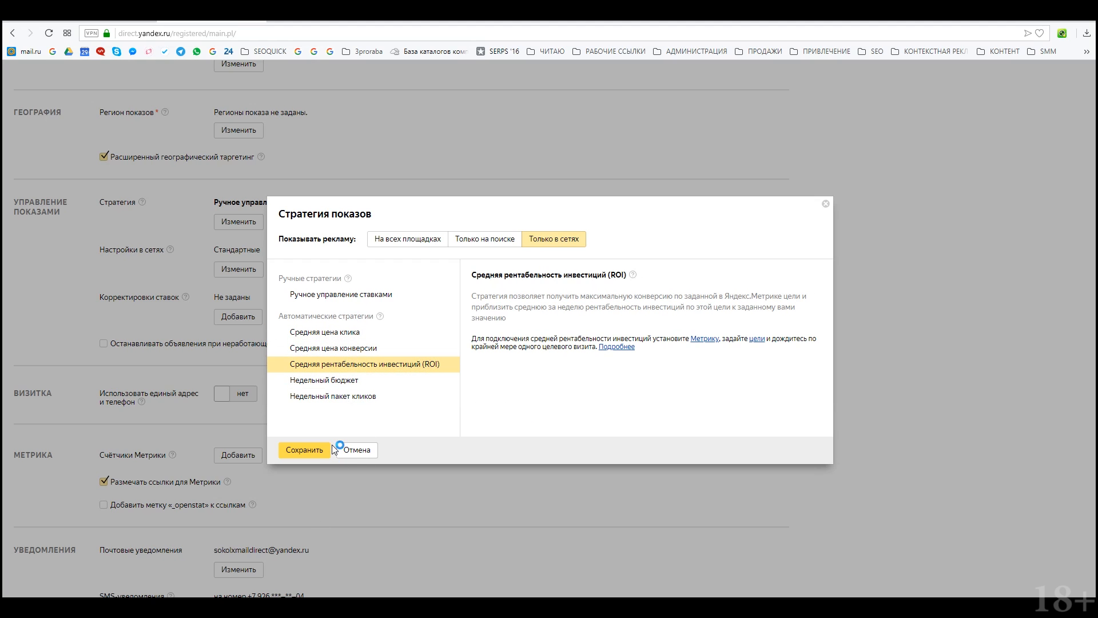
left_click(312, 452)
left_click(316, 289)
left_click(577, 342)
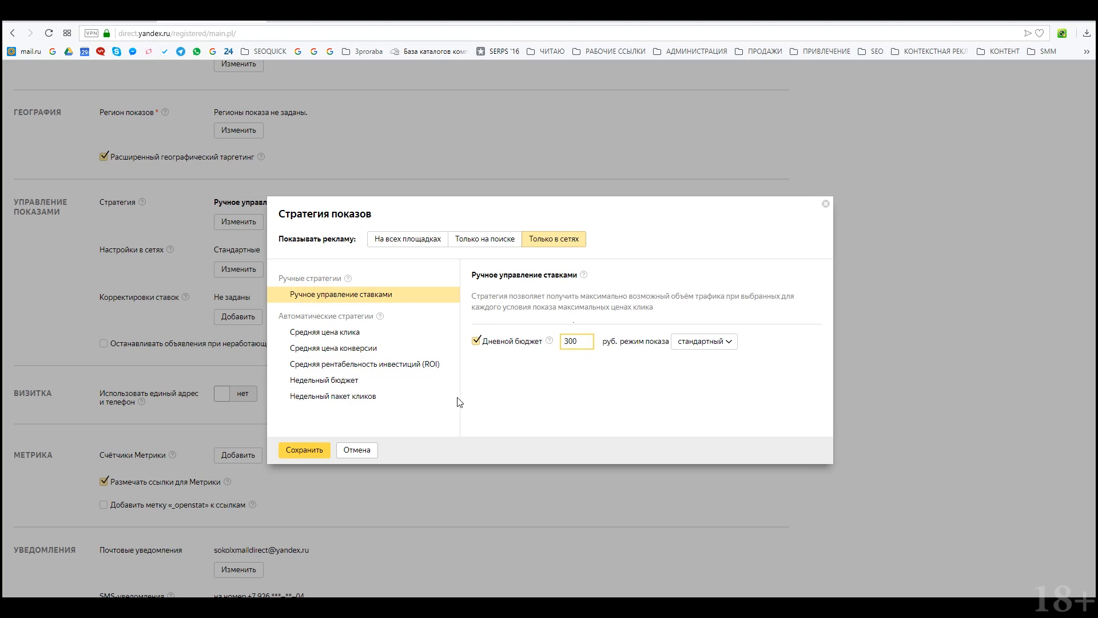
left_click(301, 449)
scroll(344, 492, "down", 4)
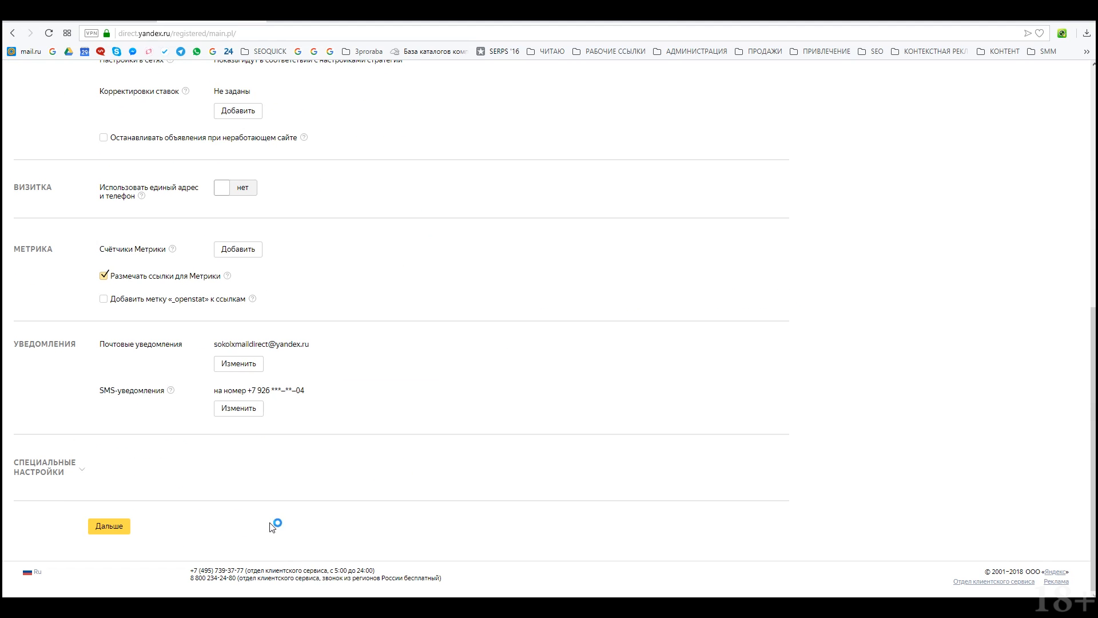
Step: Go to the ad group step, make the ad Графическое, and list the Креатив add options
left_click(127, 527)
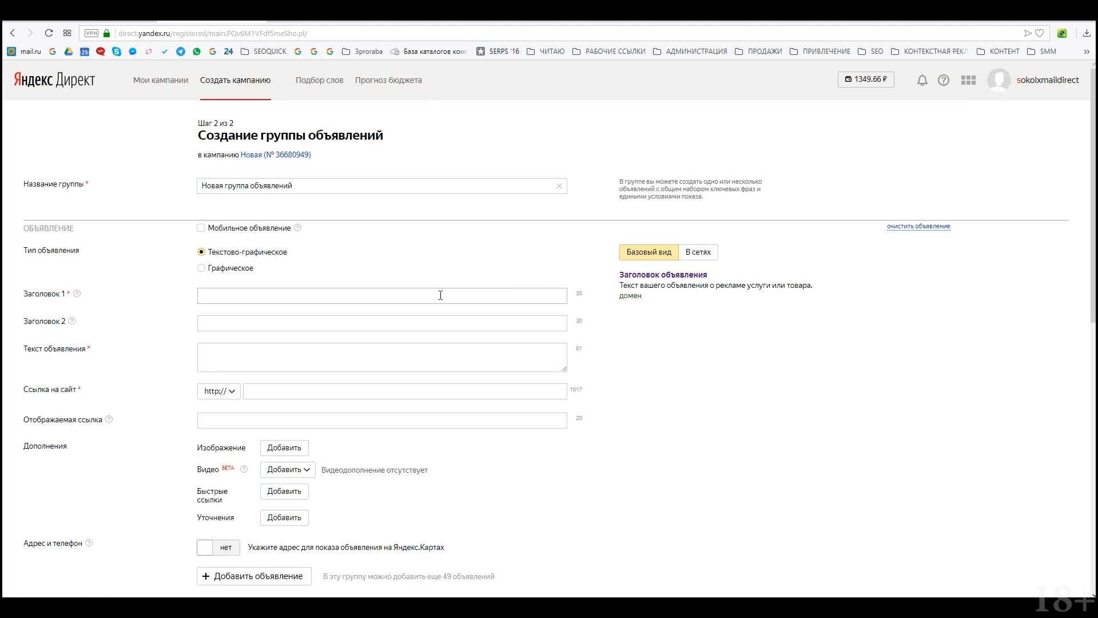
scroll(441, 296, "down", 4)
scroll(380, 345, "up", 4)
left_click(222, 270)
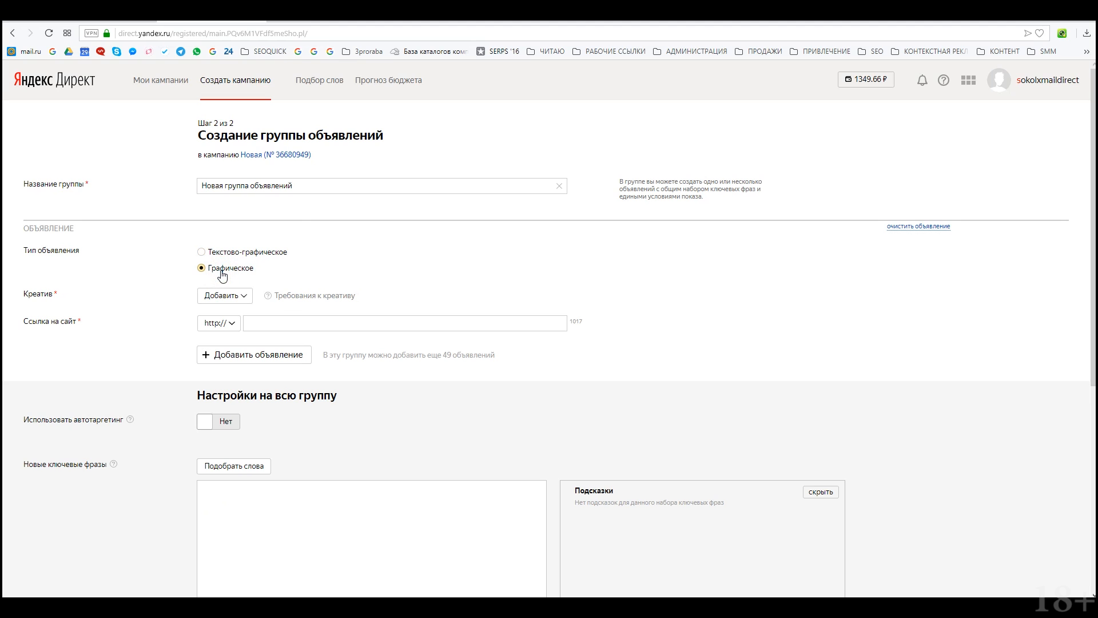
left_click(237, 301)
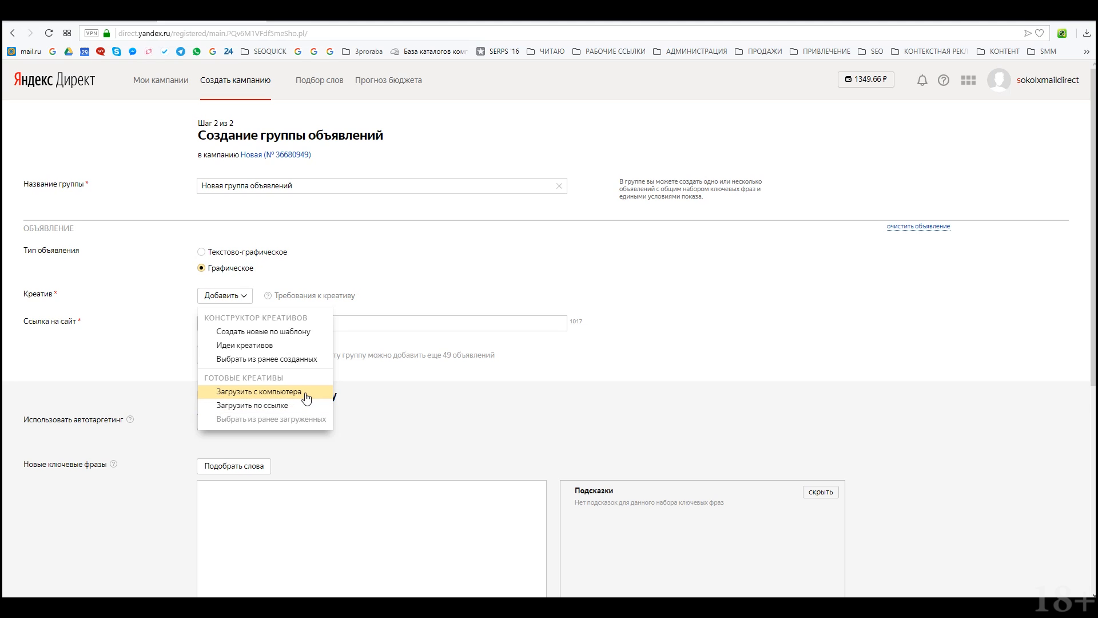
left_click(324, 394)
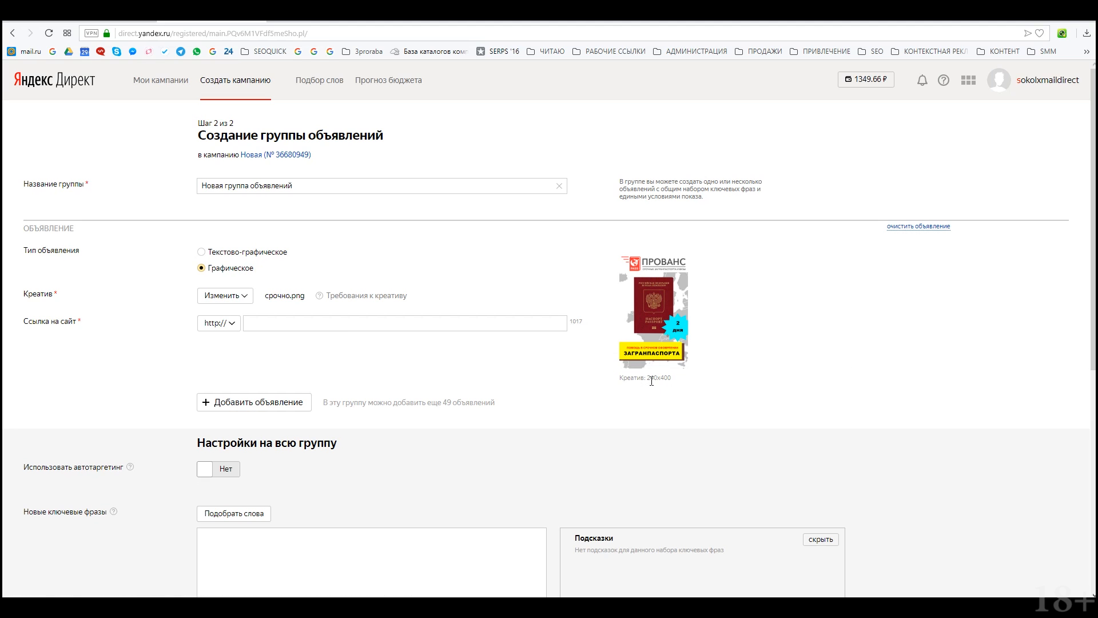
left_click_drag(648, 380, 675, 381)
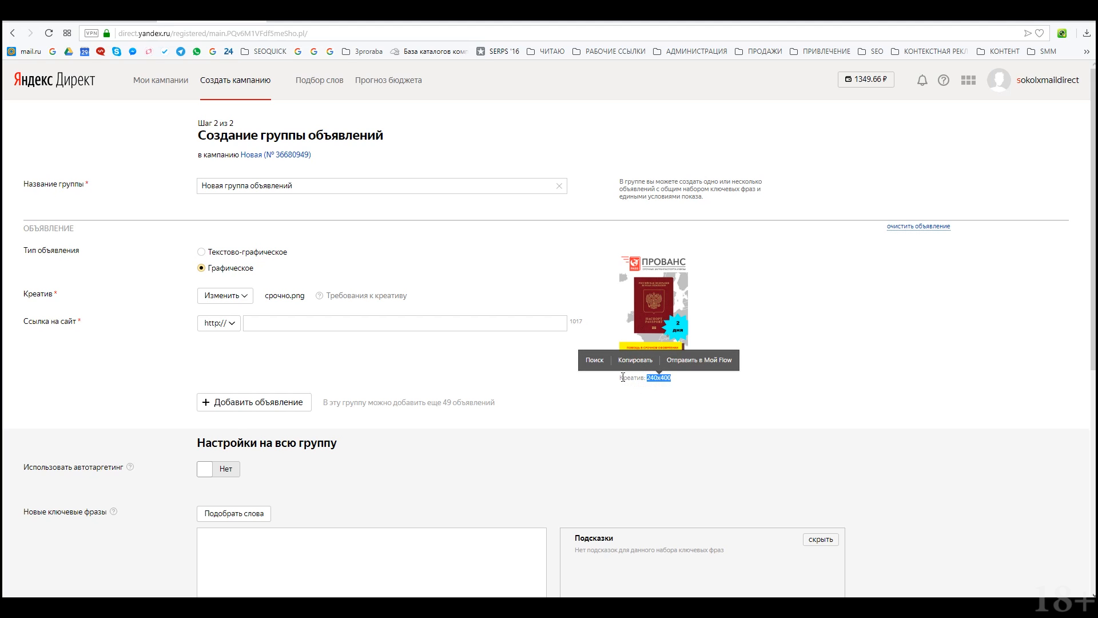
left_click_drag(491, 402, 395, 205)
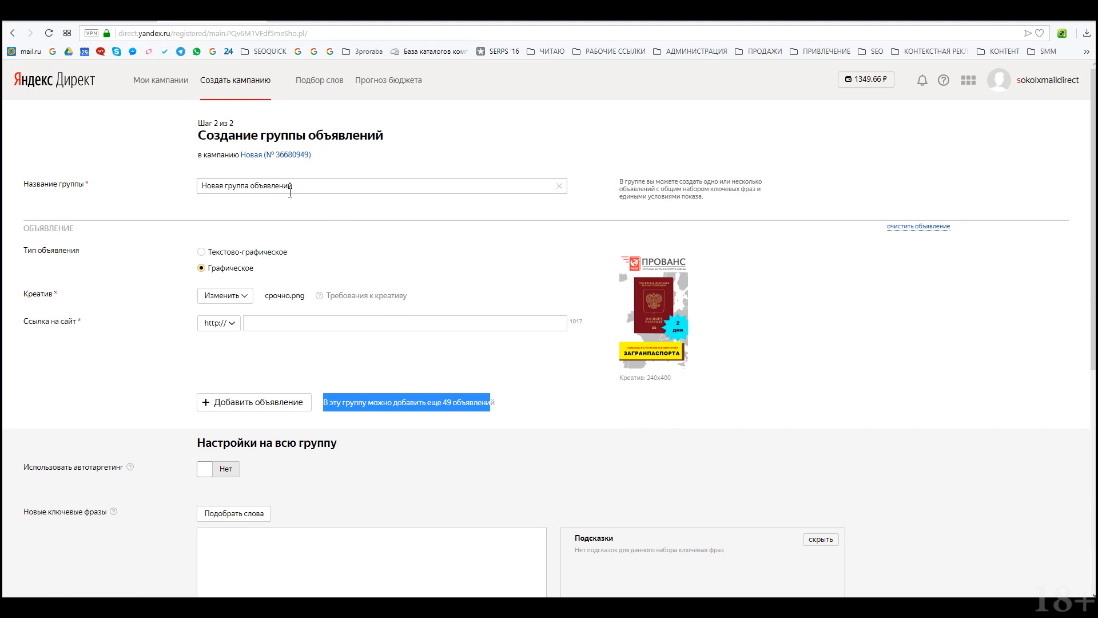
left_click_drag(290, 190, 154, 193)
scroll(338, 363, "down", 5)
scroll(327, 349, "up", 5)
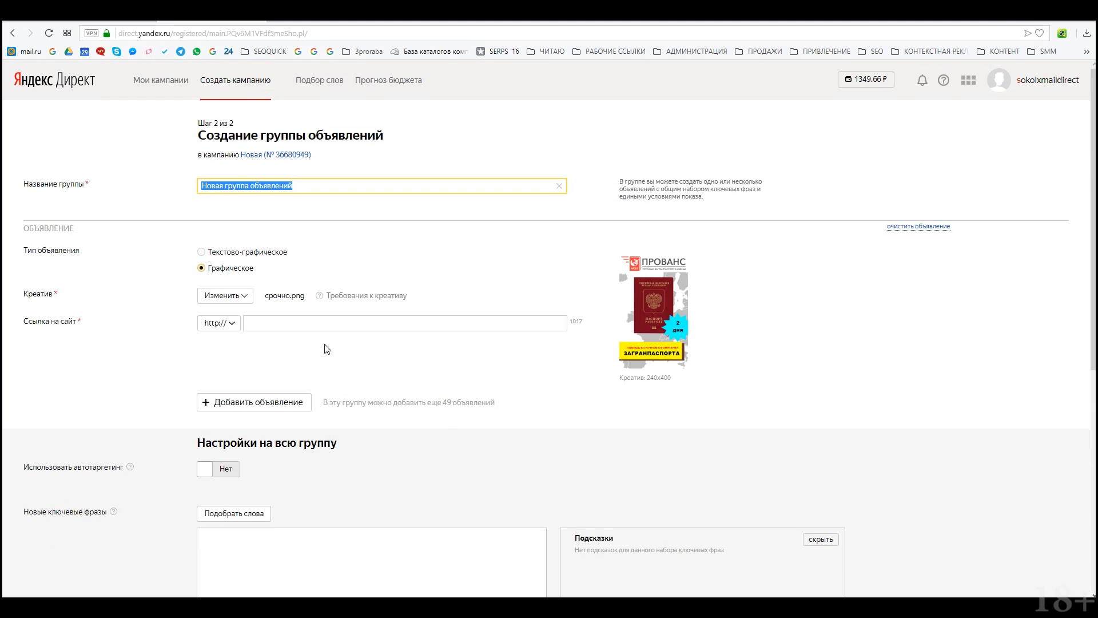
scroll(287, 387, "down", 6)
scroll(349, 369, "up", 6)
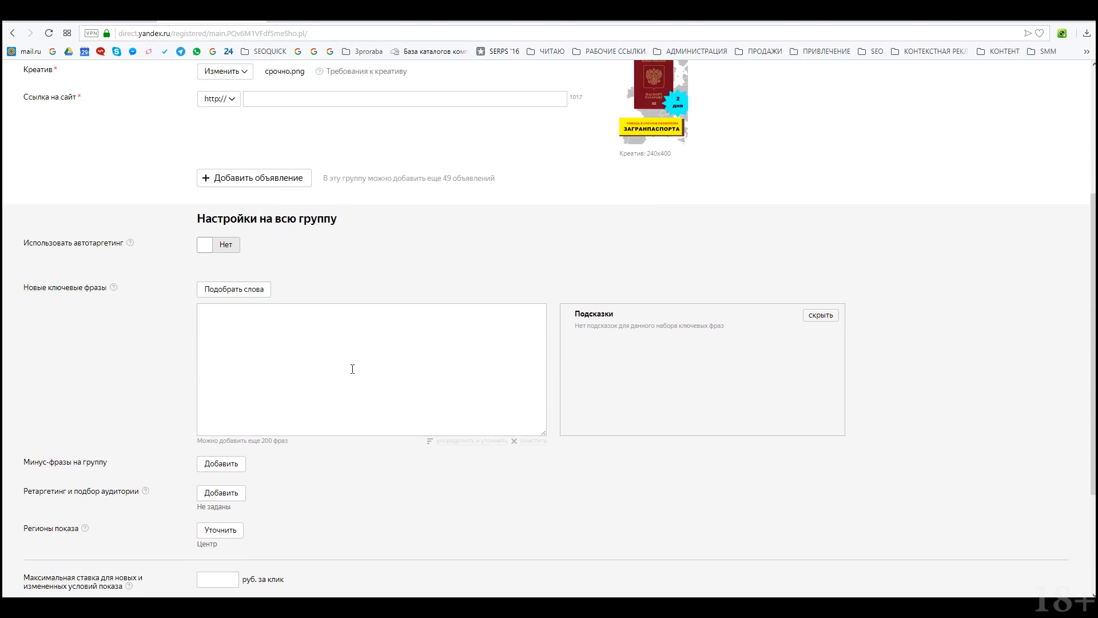
scroll(294, 377, "down", 5)
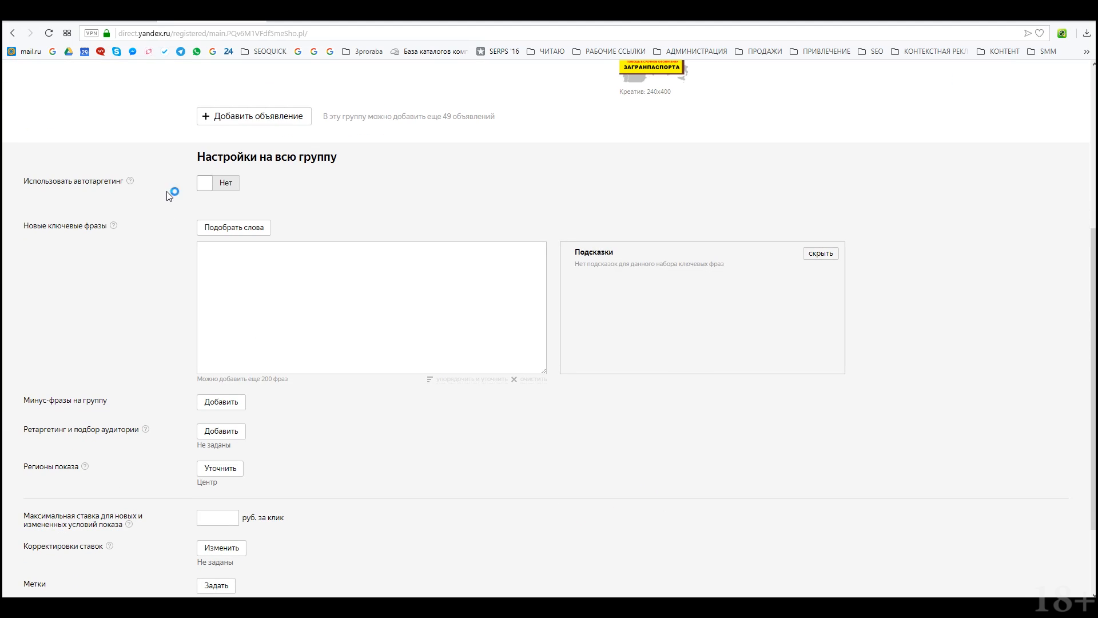
left_click(228, 182)
scroll(236, 257, "up", 5)
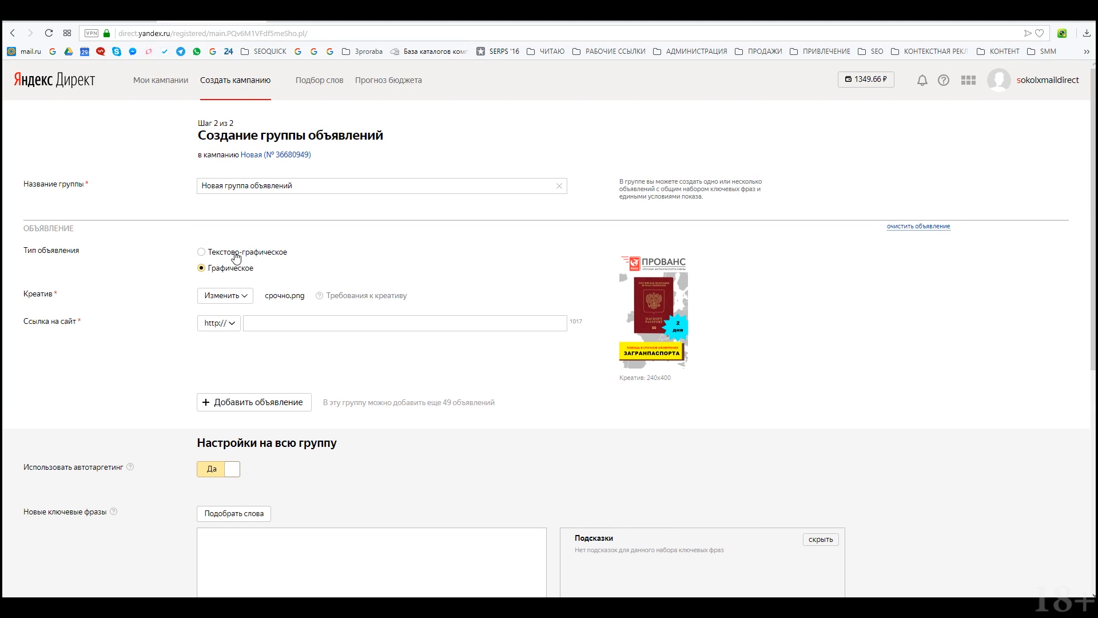
left_click(277, 324)
scroll(252, 372, "down", 5)
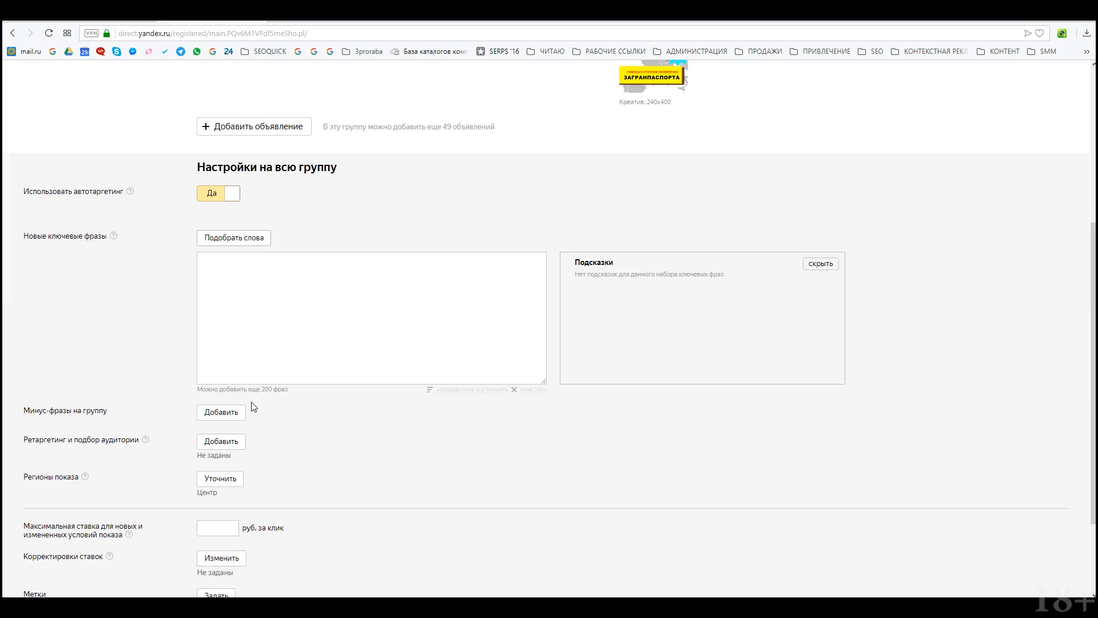
left_click(217, 185)
scroll(309, 337, "down", 1)
left_click(220, 204)
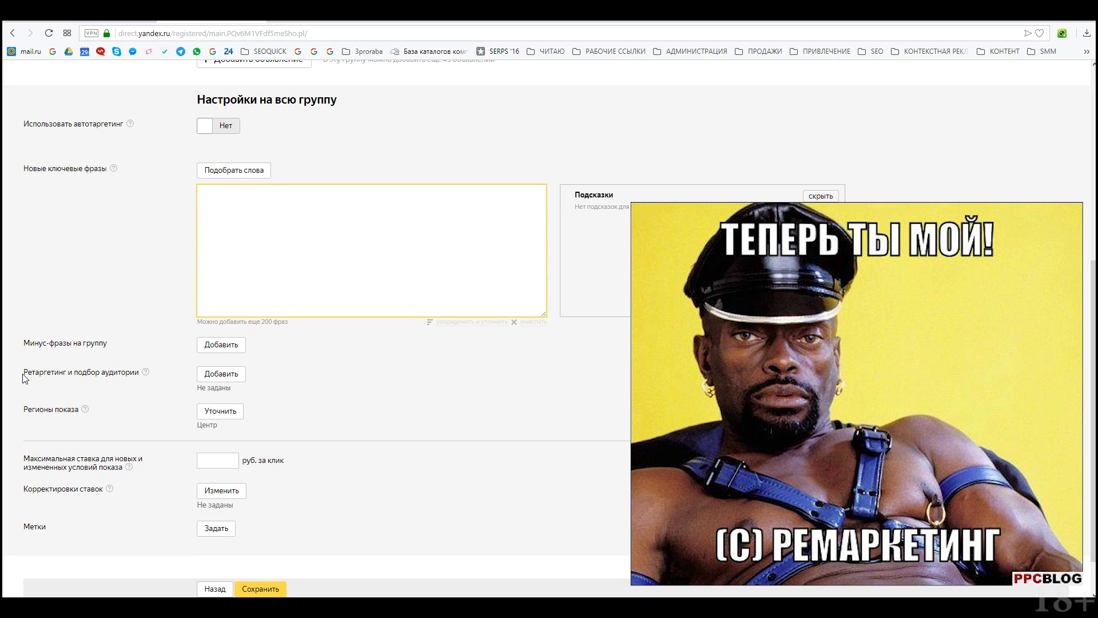
left_click_drag(23, 377, 140, 375)
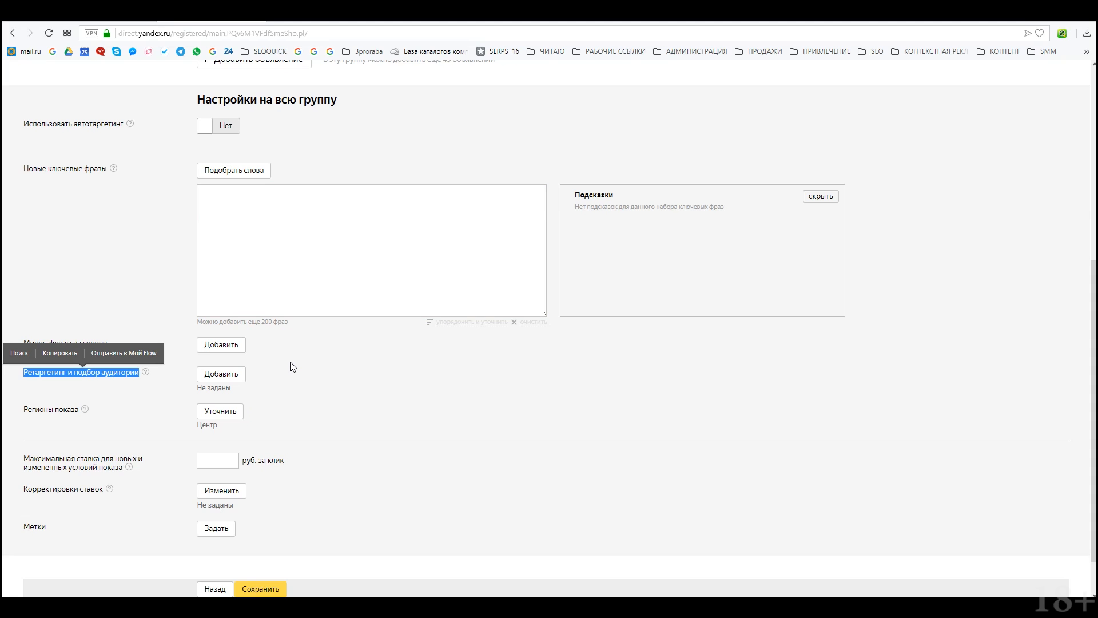
scroll(144, 437, "up", 1)
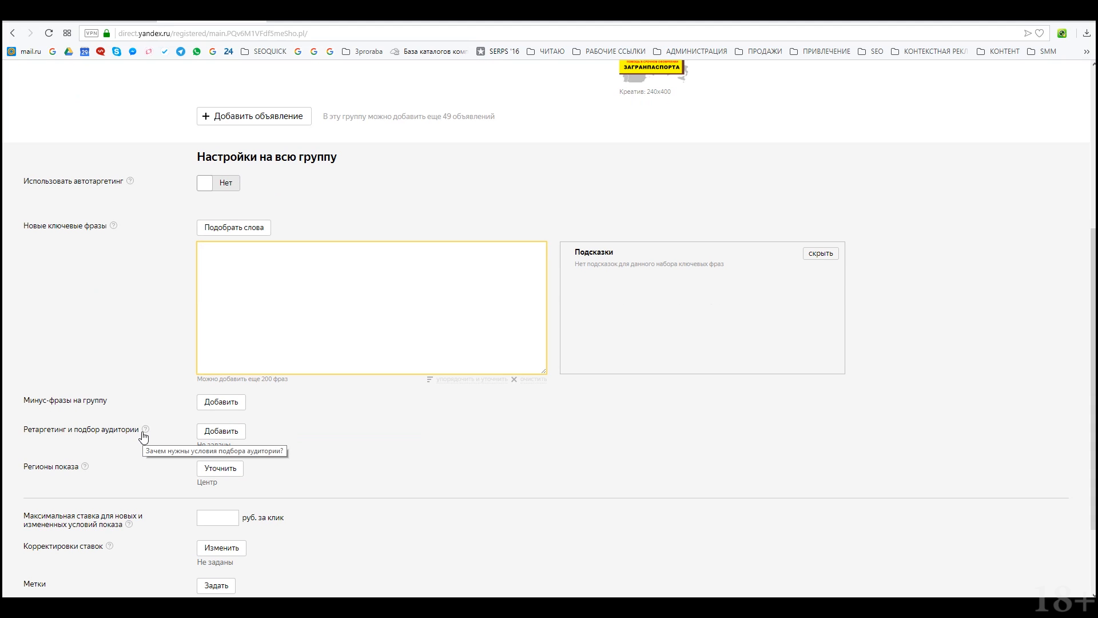
scroll(309, 449, "down", 2)
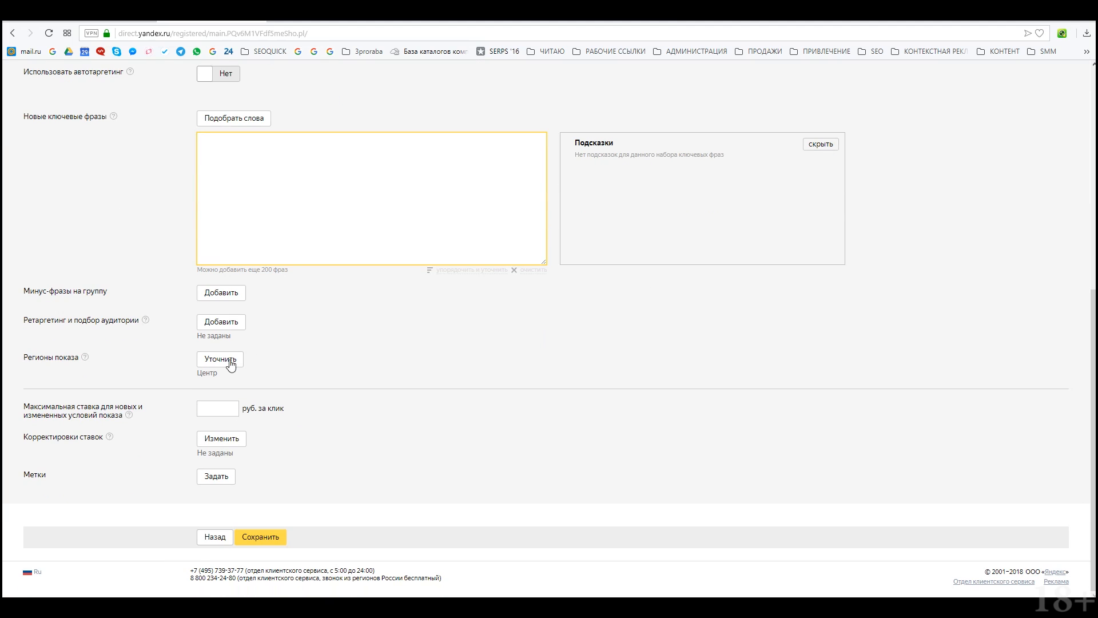
left_click(202, 411)
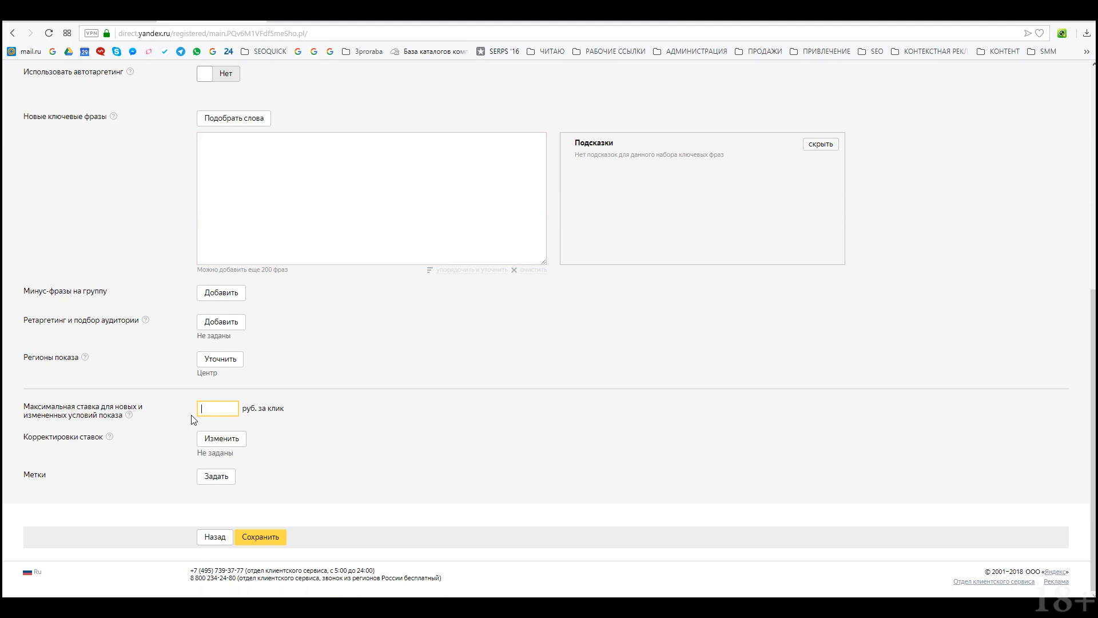
scroll(395, 461, "up", 7)
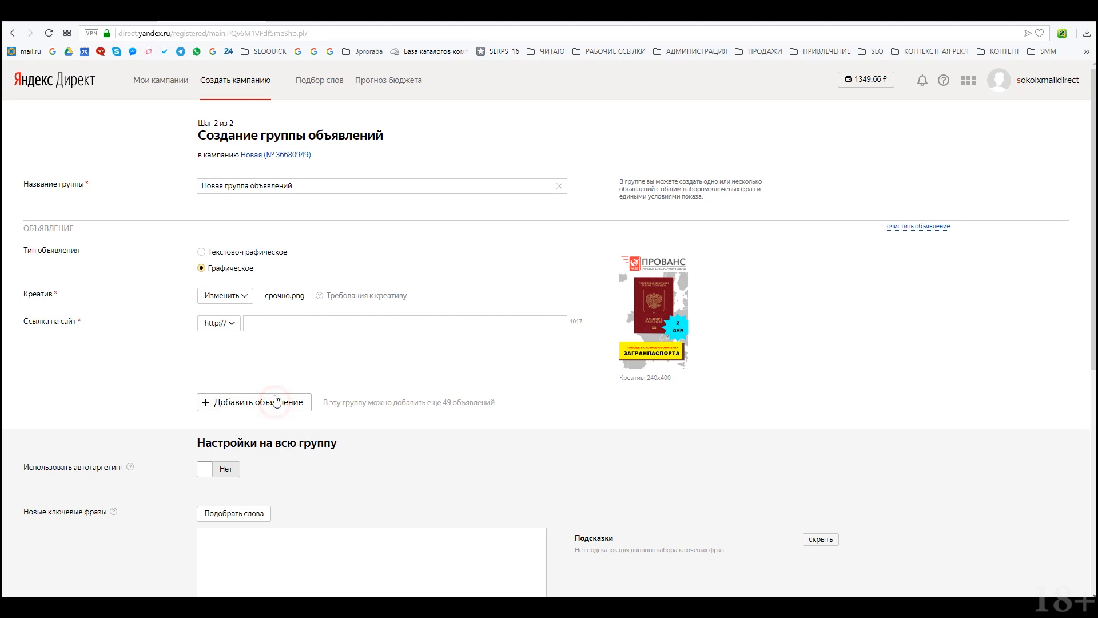
Step: Set the first ad's Ссылка на сайт to avto-sokol.ru
left_click(291, 325)
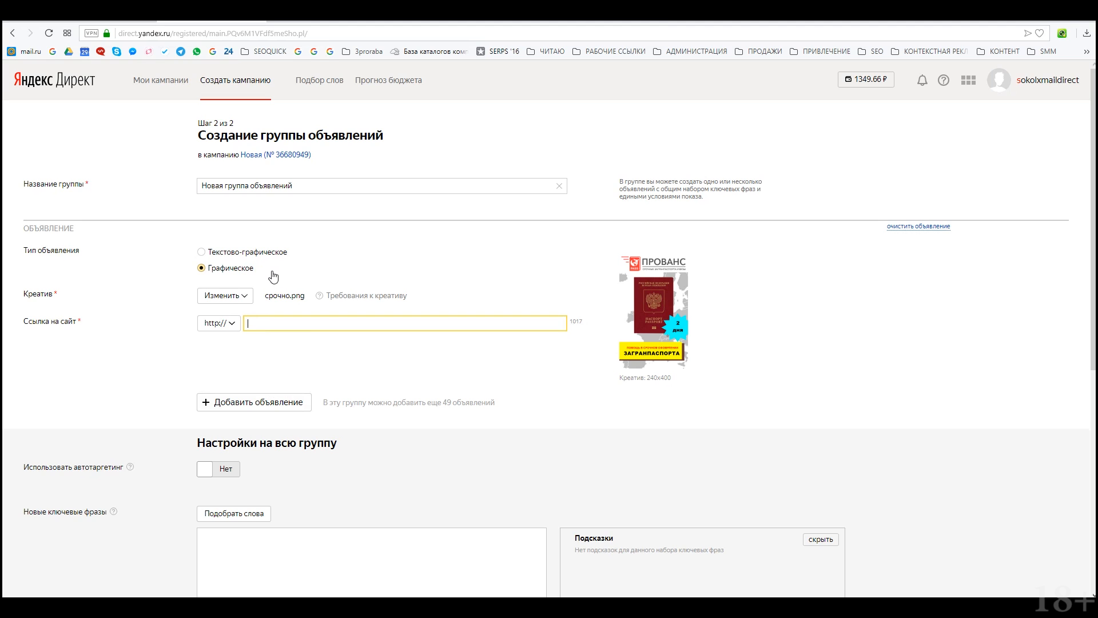
type("ы")
key("BackSpace")
type("avto-sokol.ru")
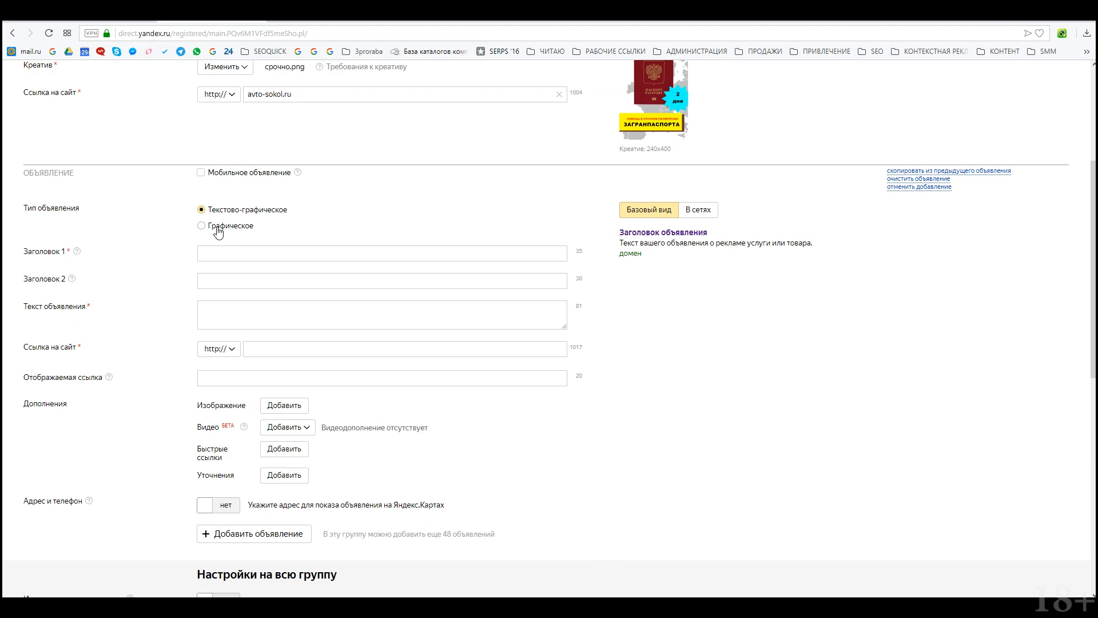
Step: Make the second ad graphic and choose Создать новые по шаблону for its creative
left_click(217, 228)
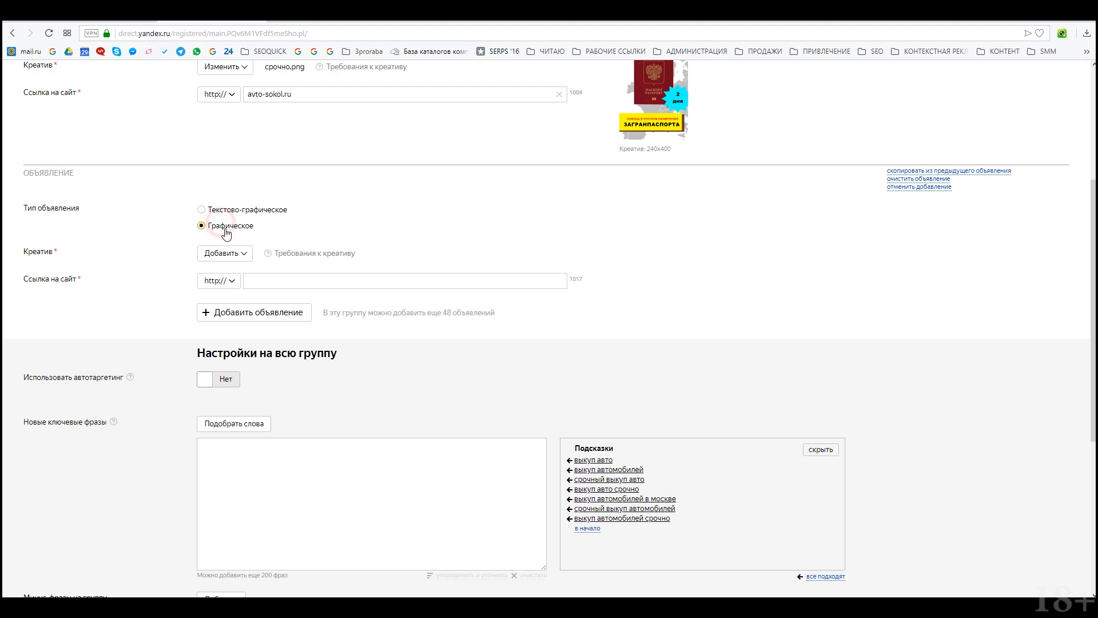
left_click(240, 255)
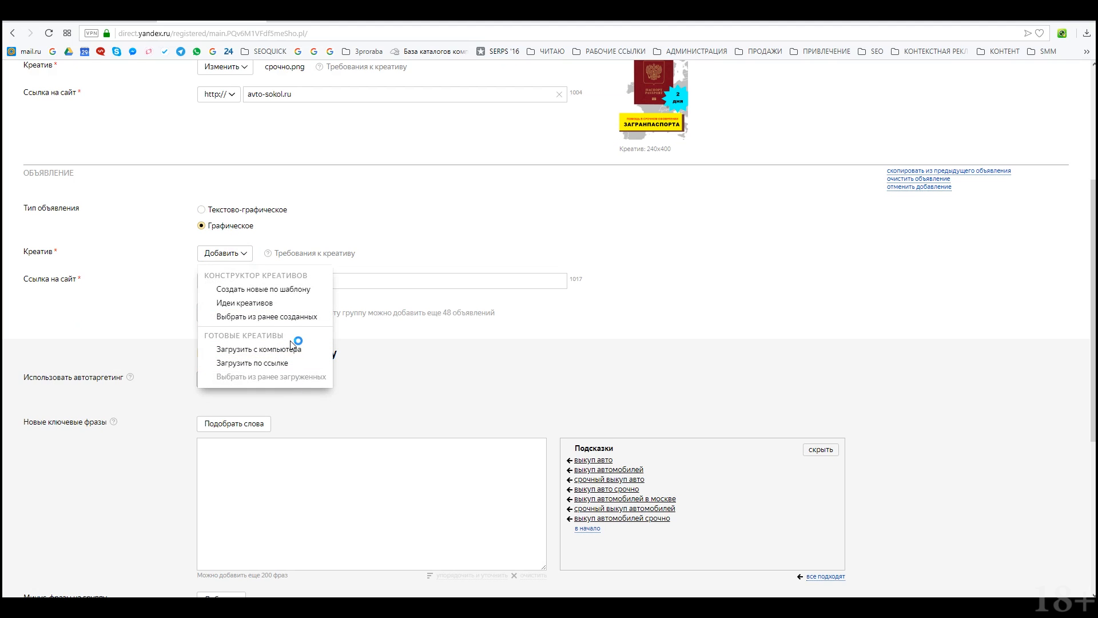
left_click(309, 291)
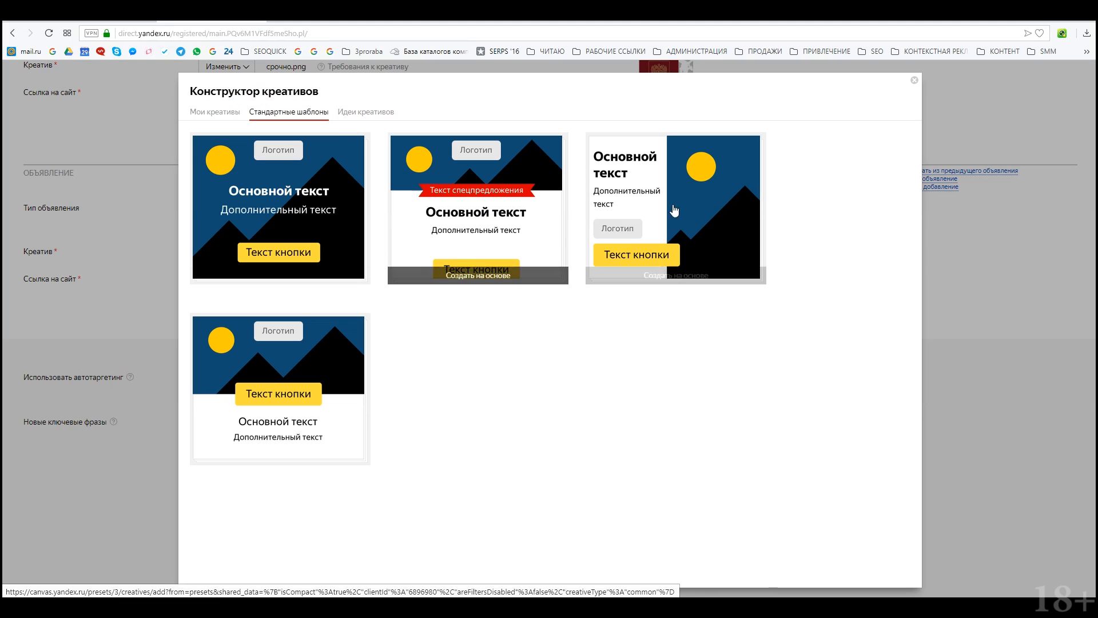
Step: After viewing Идеи креативов, base a new creative group on the first standard template
left_click(358, 116)
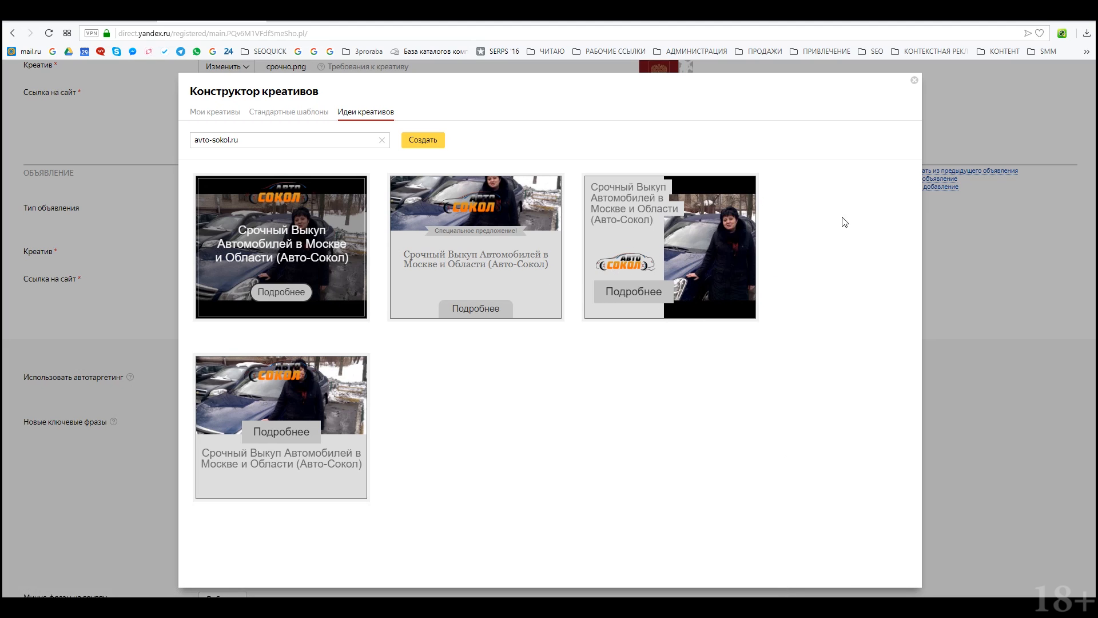
left_click(295, 111)
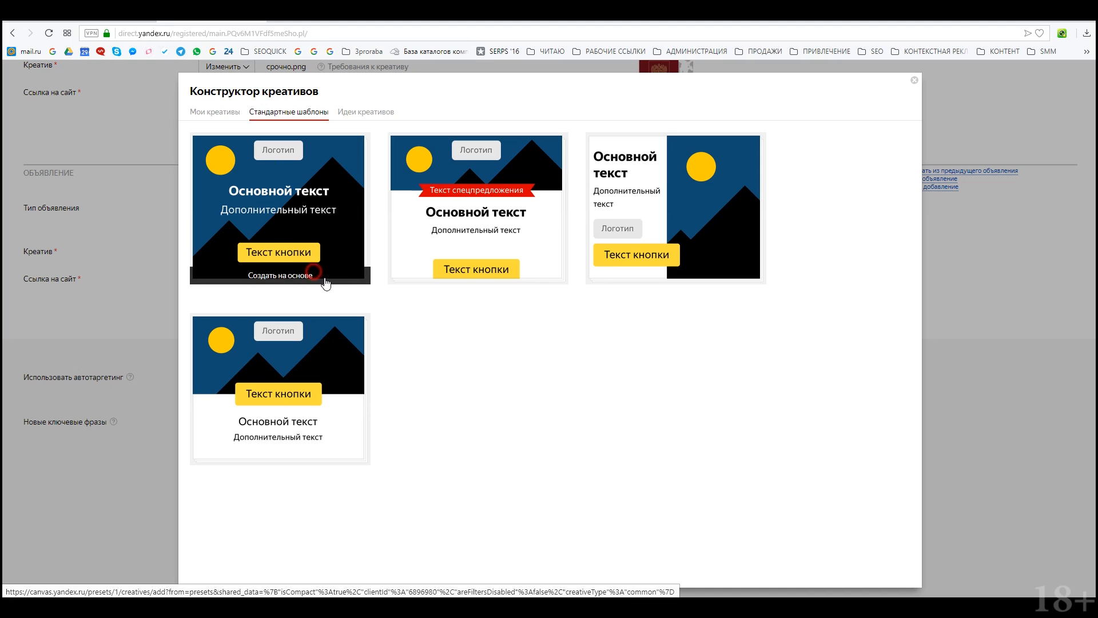
left_click(313, 276)
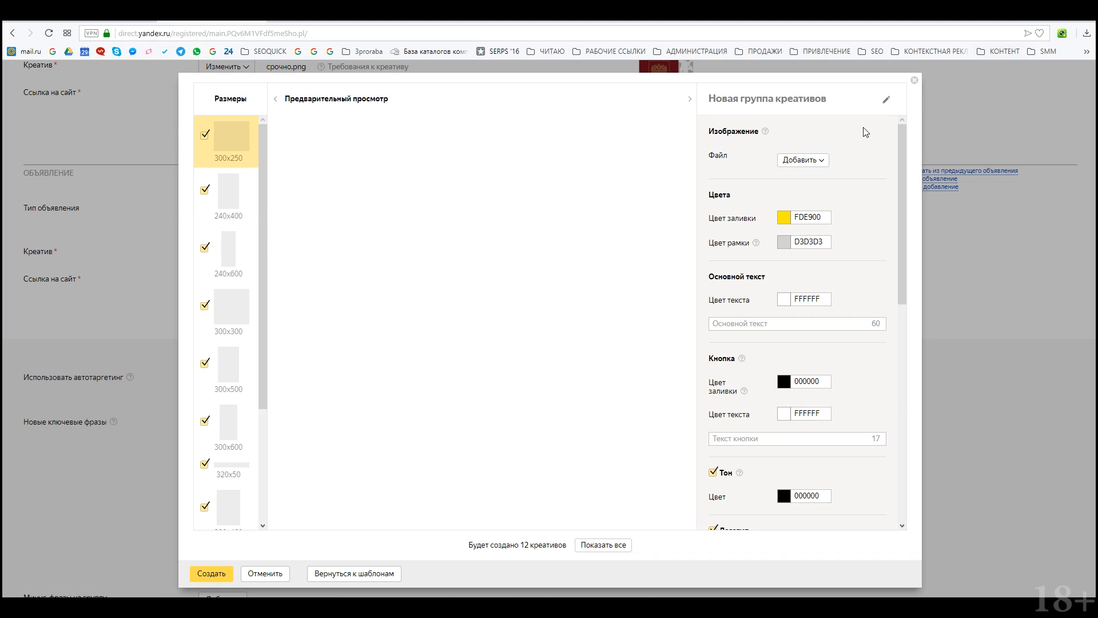
left_click(812, 162)
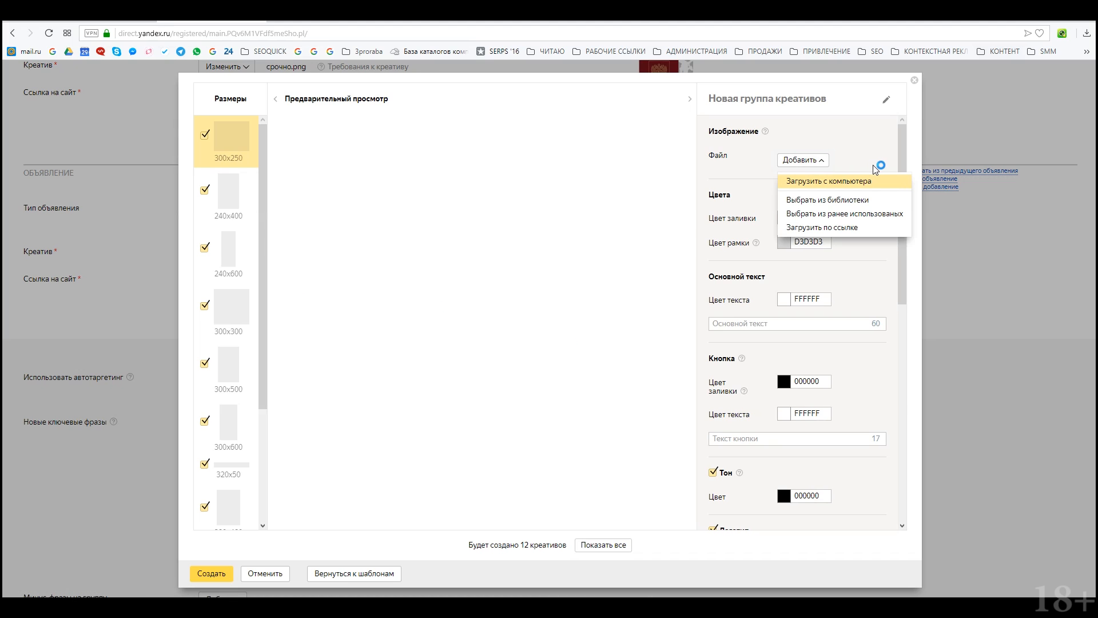
left_click(765, 225)
left_click(773, 325)
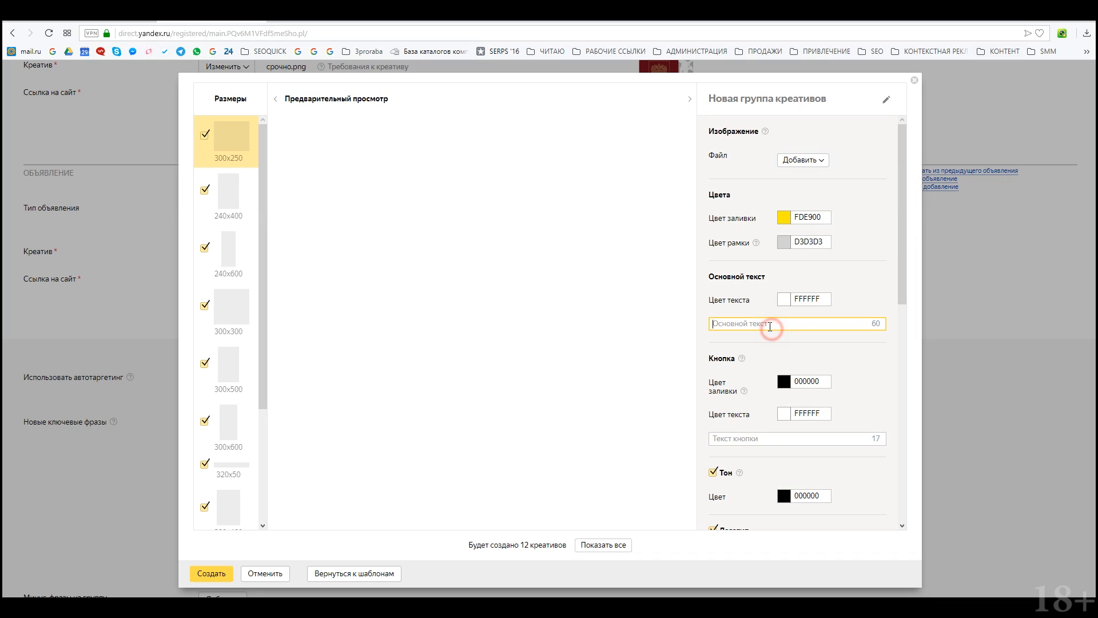
scroll(748, 388, "down", 3)
Step: Upload the car picture and position the 240x400, 300x600 and 300x500 crops
scroll(747, 388, "down", 2)
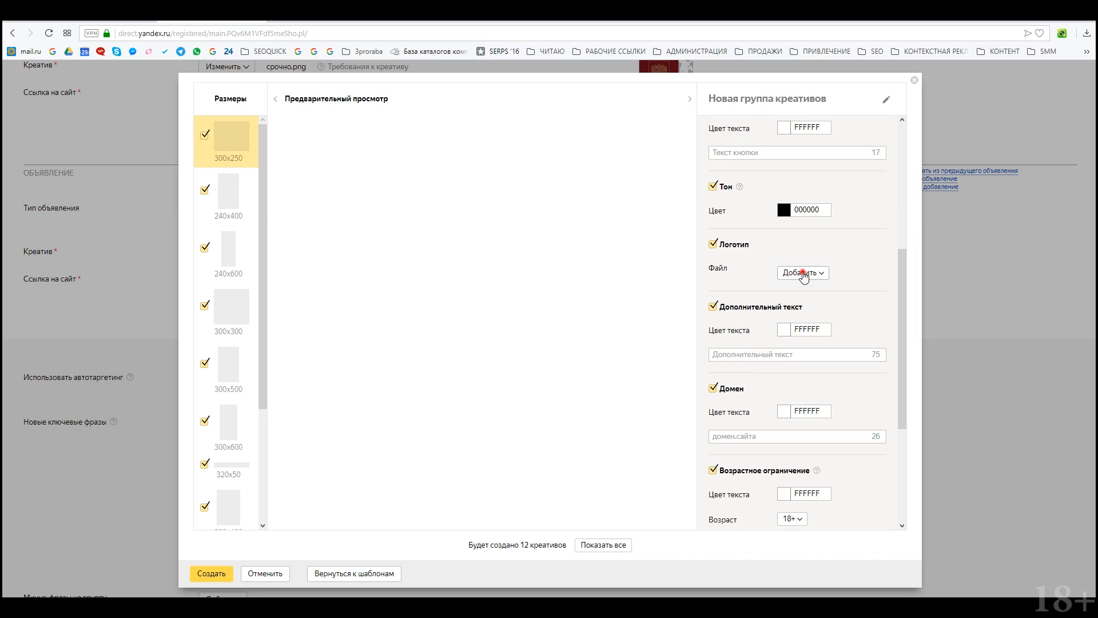
left_click(799, 274)
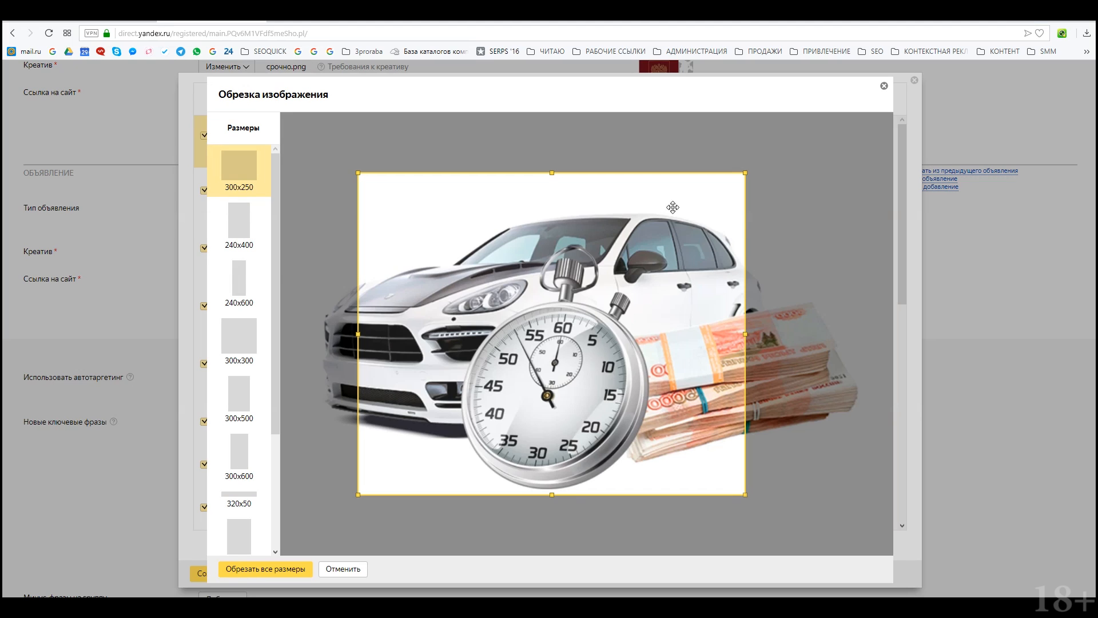
left_click(256, 217)
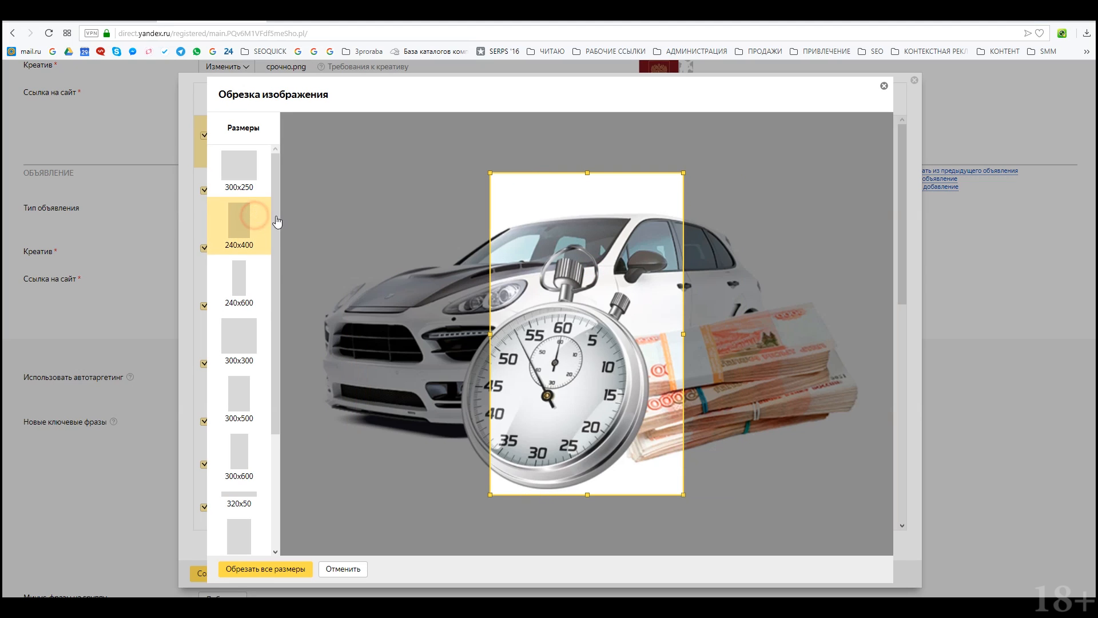
left_click_drag(549, 309, 451, 308)
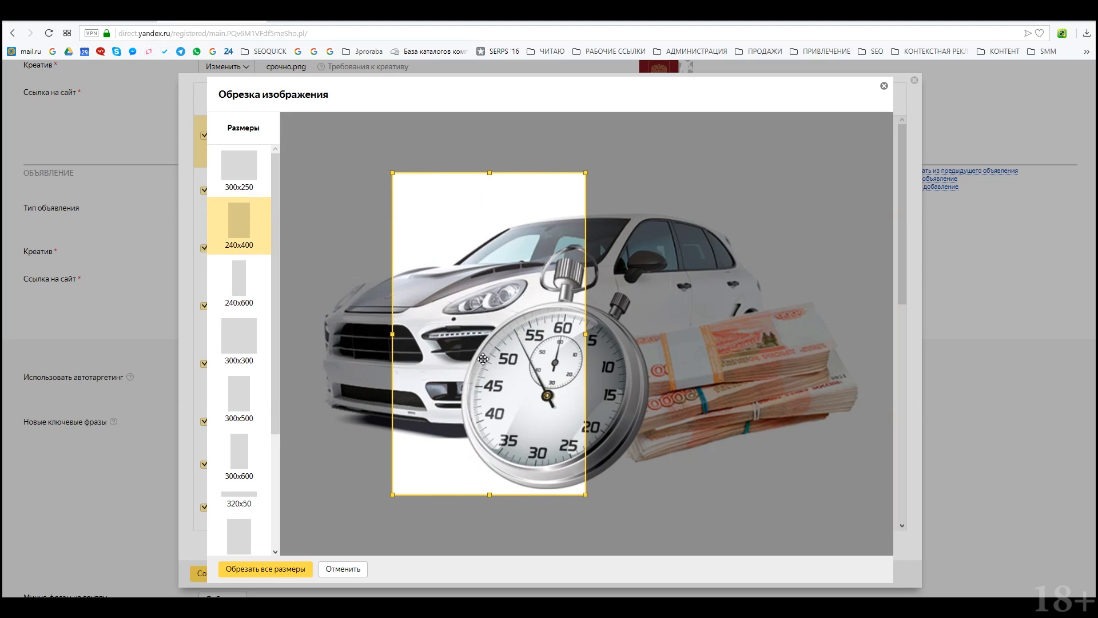
left_click(238, 277)
left_click(245, 218)
left_click(248, 184)
left_click(240, 402)
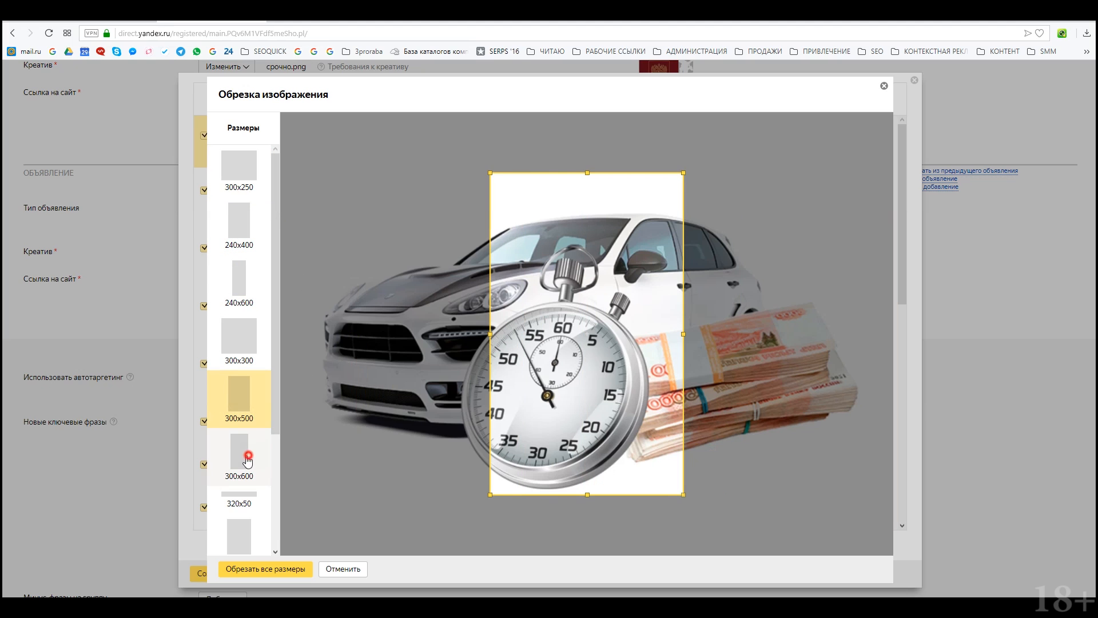
left_click(248, 456)
left_click_drag(549, 380, 431, 381)
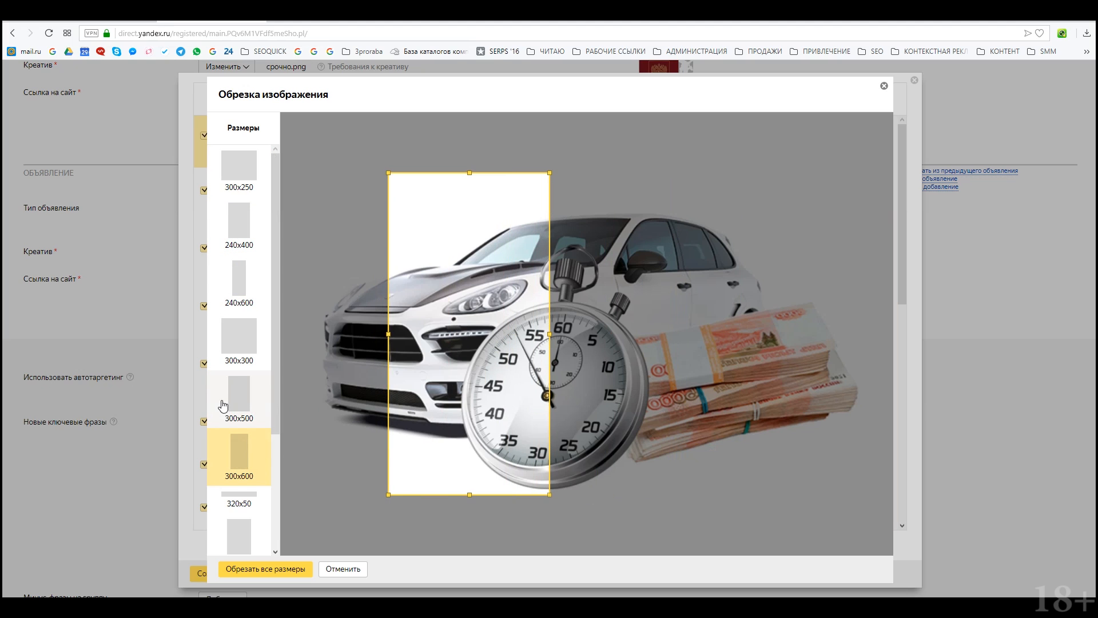
left_click(223, 405)
left_click_drag(625, 302, 673, 321)
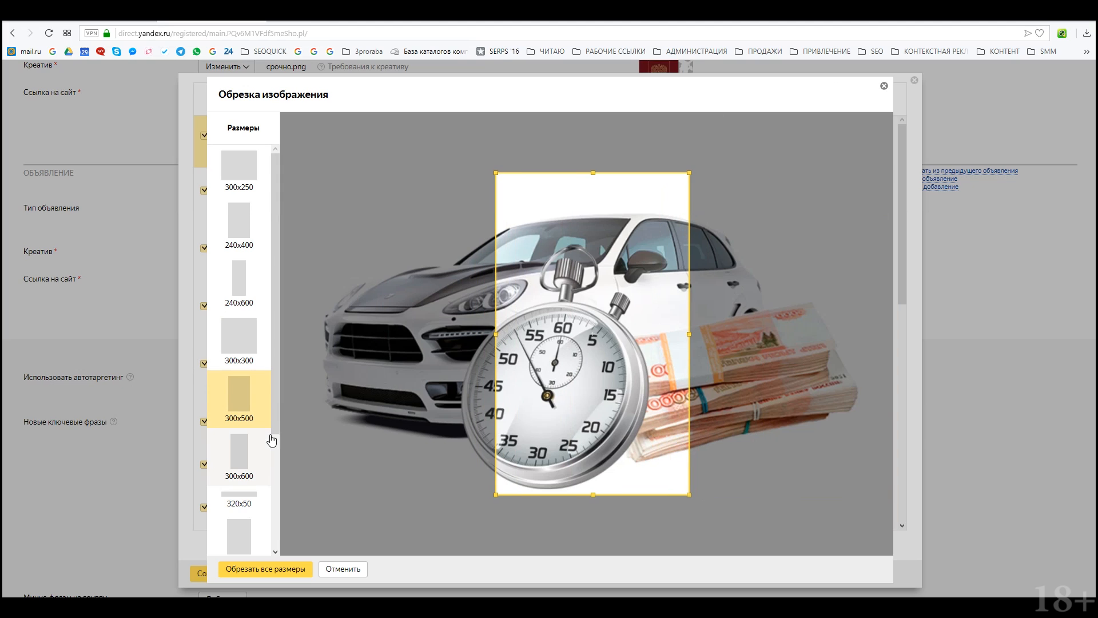
Step: Resize and place the 336x280 and 480x320 crops, then check 728x90 and 1000x120
scroll(251, 443, "down", 3)
left_click(232, 450)
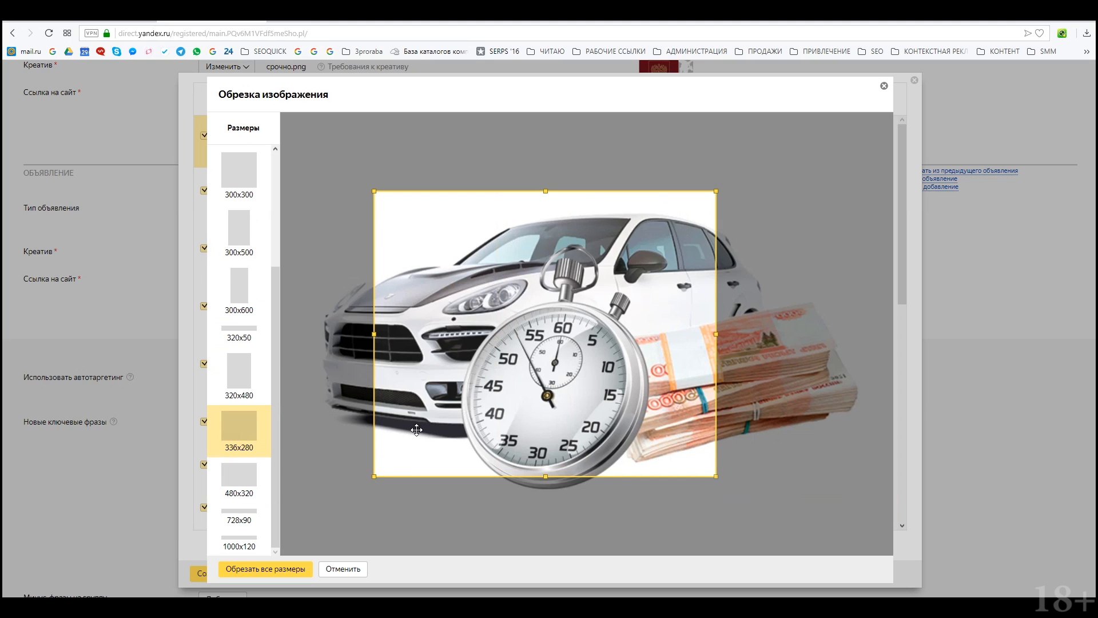
left_click_drag(374, 476, 235, 569)
mouse_move(496, 442)
left_mouse_down()
mouse_move(451, 435)
mouse_move(486, 425)
left_mouse_up()
mouse_move(702, 495)
left_mouse_down()
mouse_move(802, 537)
mouse_move(699, 492)
left_mouse_up()
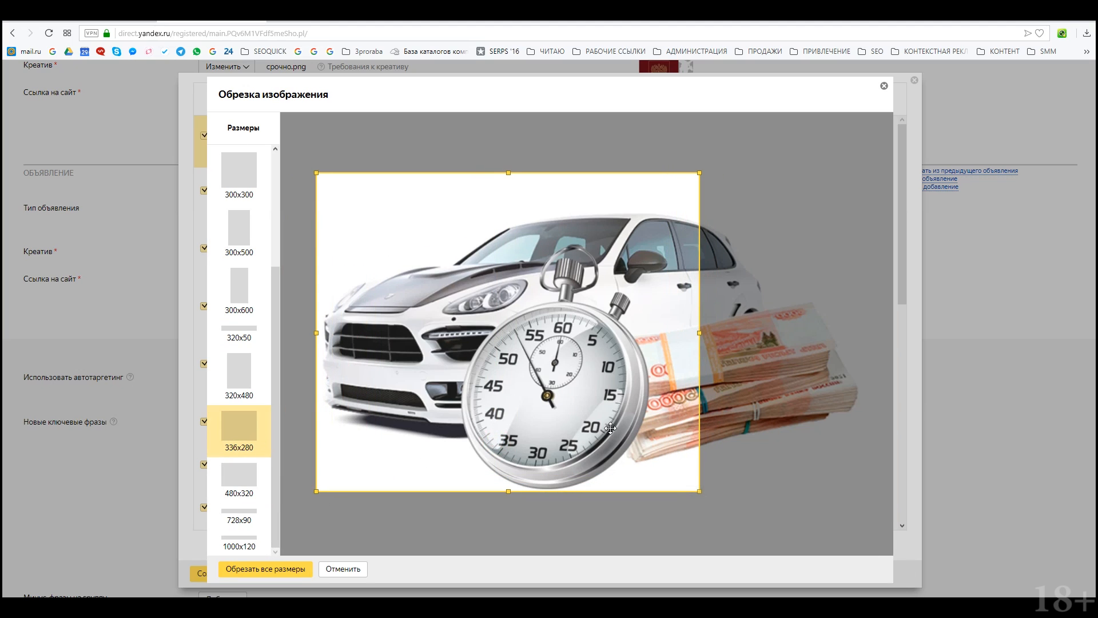
left_click_drag(614, 427, 366, 532)
left_click(240, 474)
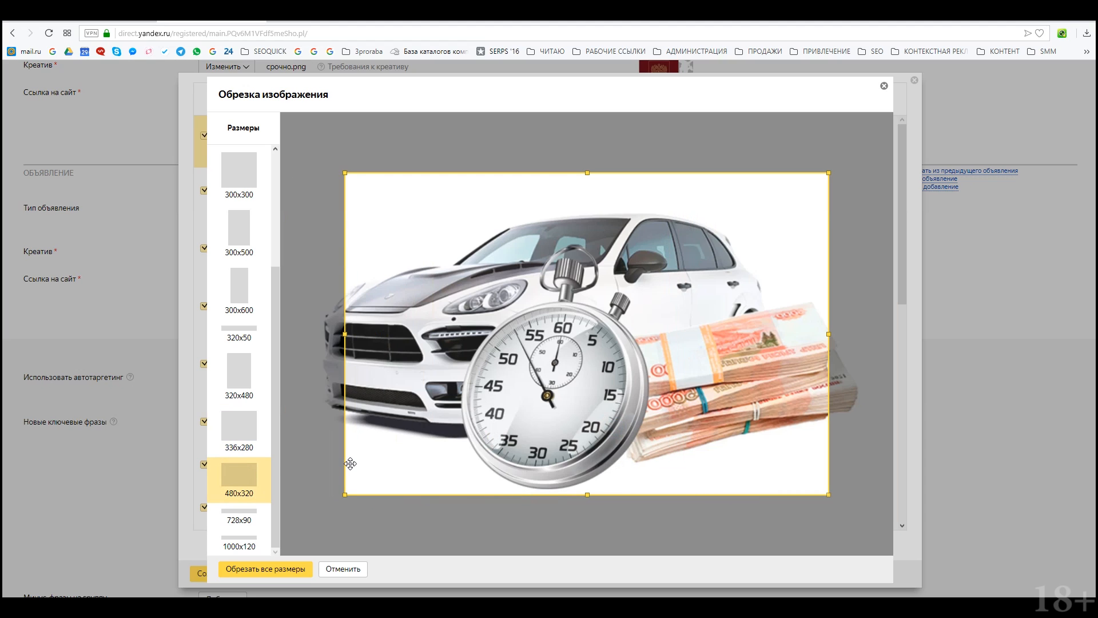
left_click_drag(519, 366, 487, 376)
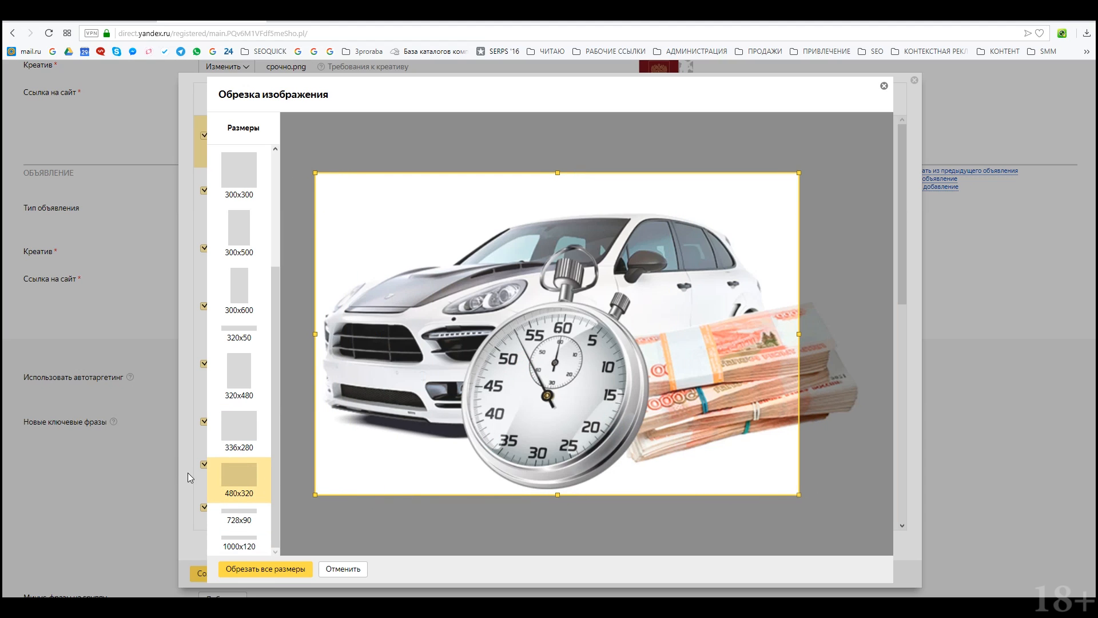
left_click(239, 515)
left_click(239, 542)
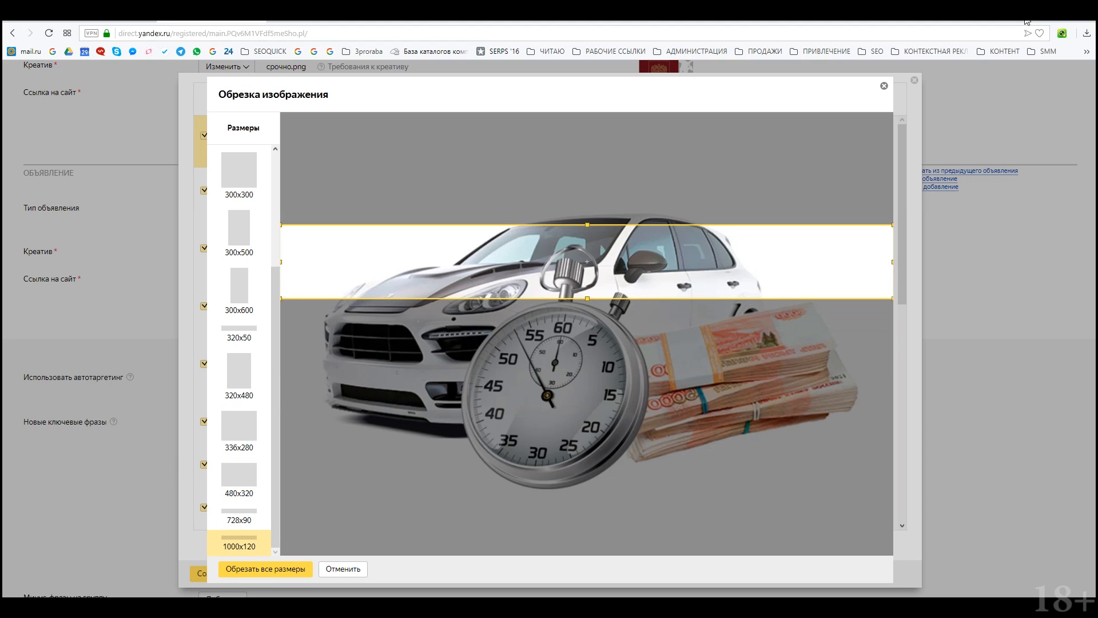
Step: Review the cropped previews and use the car picture for all creative sizes
scroll(573, 233, "down", 20)
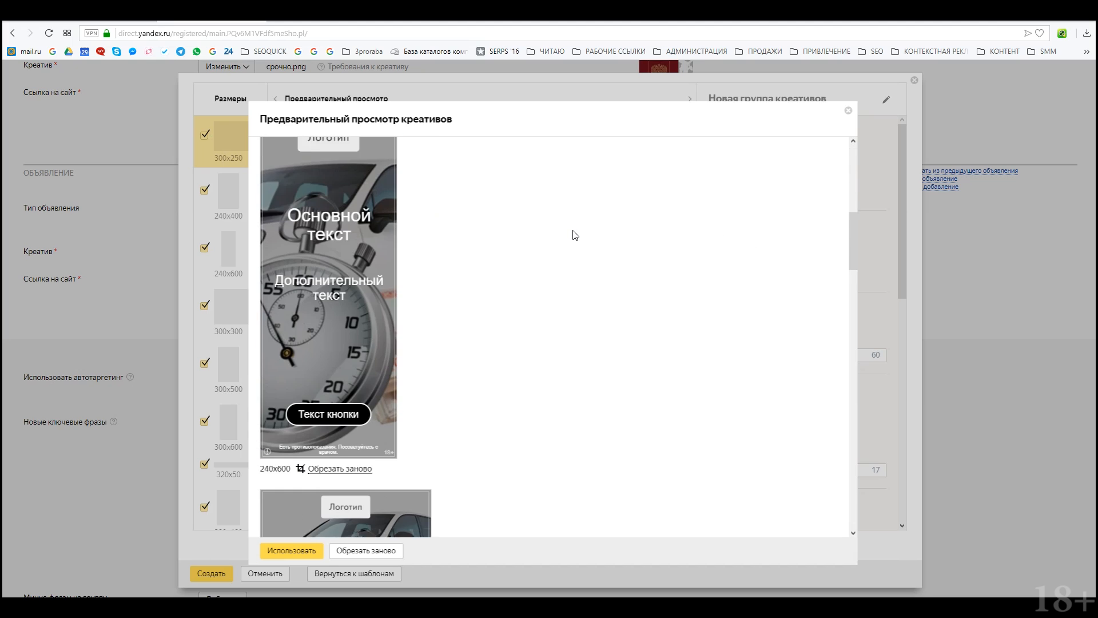
scroll(577, 235, "down", 15)
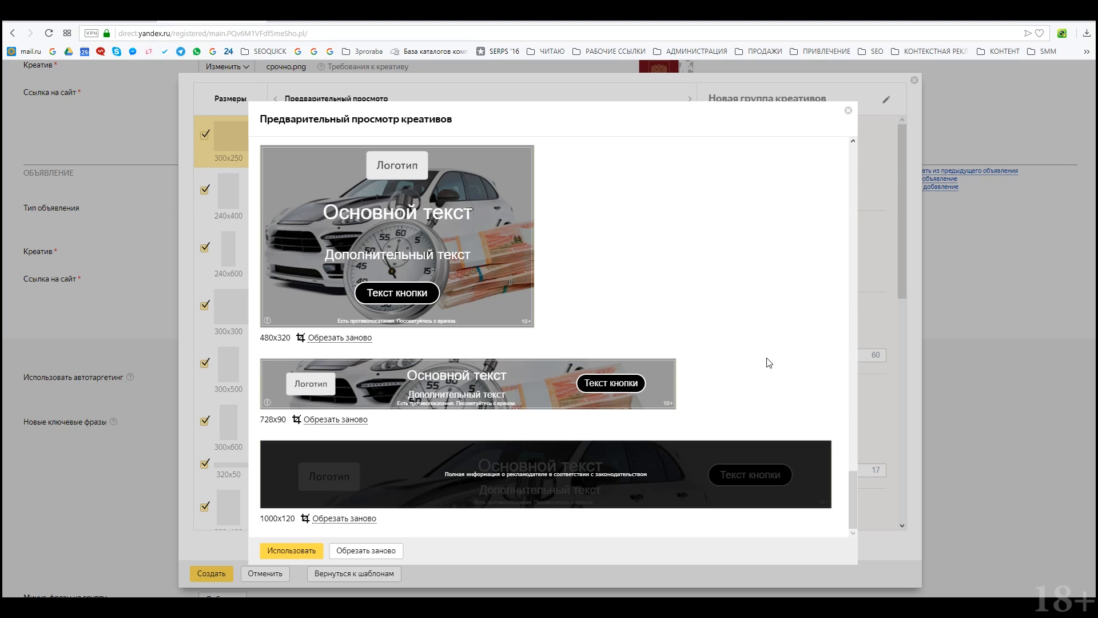
scroll(768, 369, "up", 5)
scroll(582, 338, "up", 10)
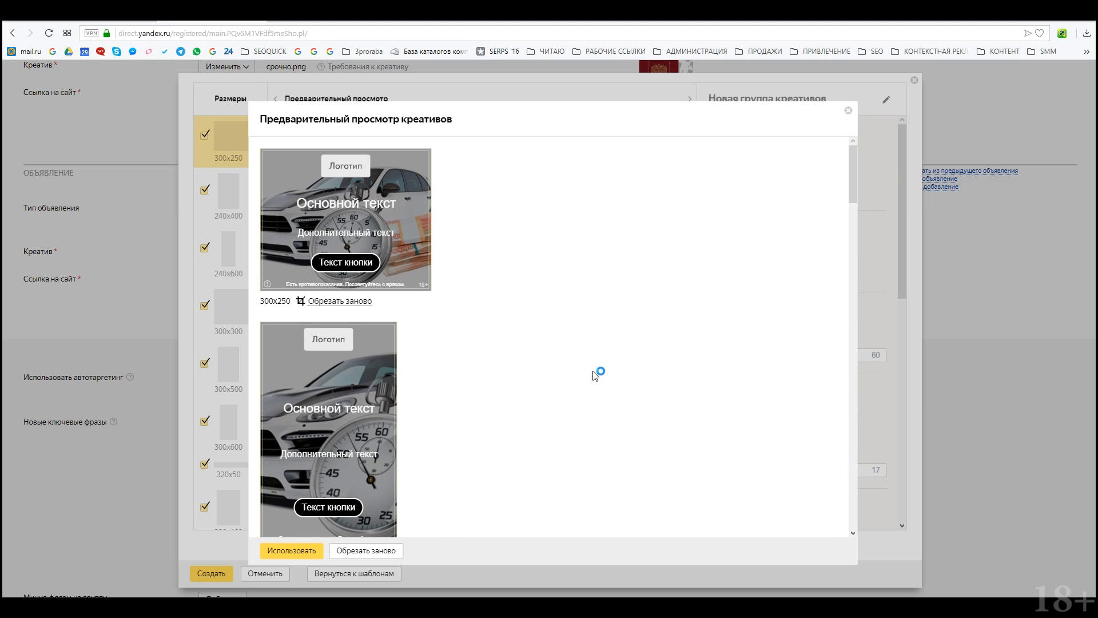
scroll(597, 373, "down", 10)
scroll(615, 393, "down", 10)
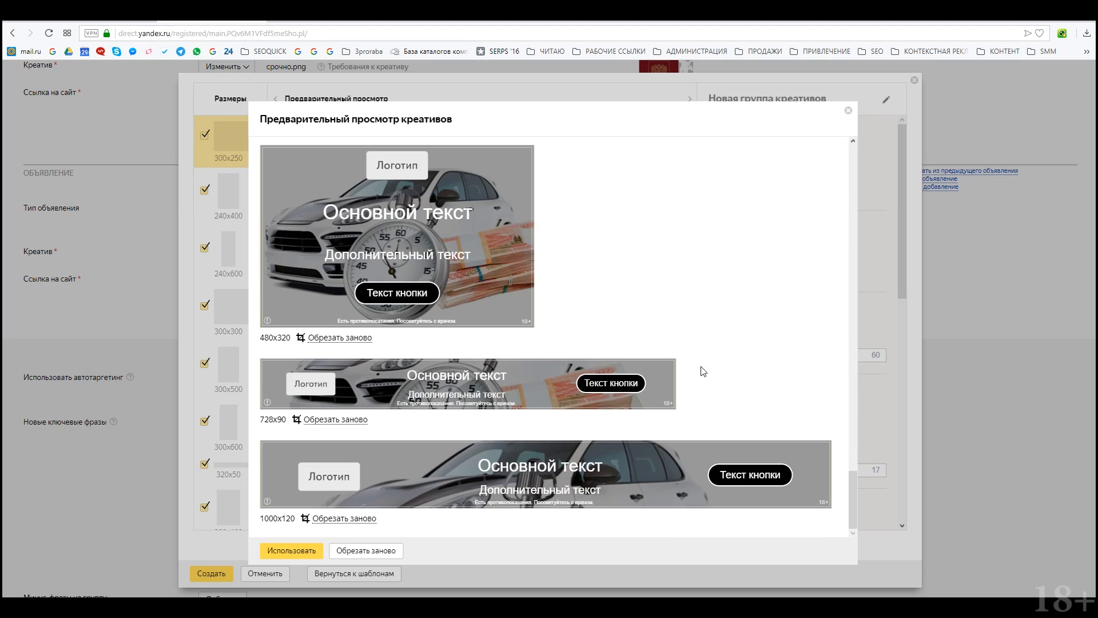
left_click(314, 551)
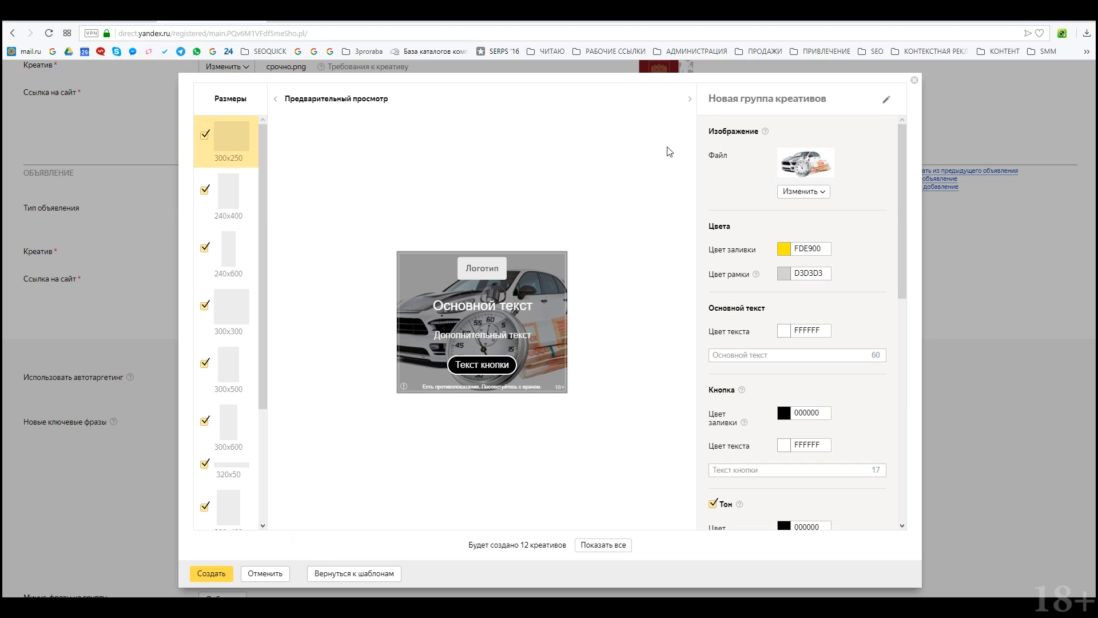
scroll(804, 364, "down", 3)
scroll(784, 297, "up", 3)
scroll(752, 374, "down", 3)
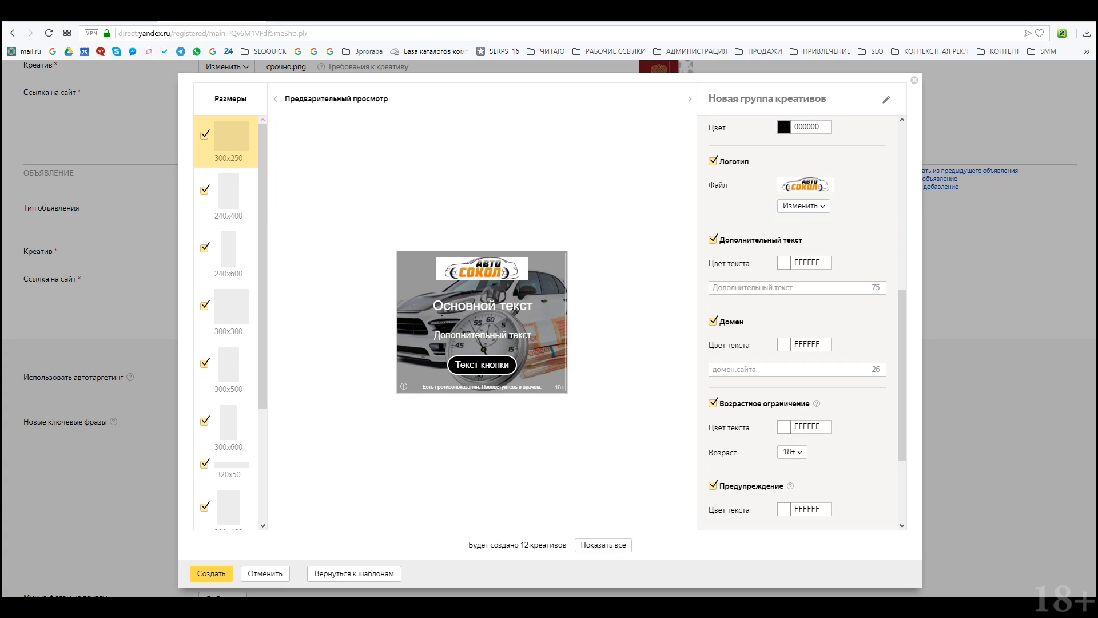
left_click(805, 206)
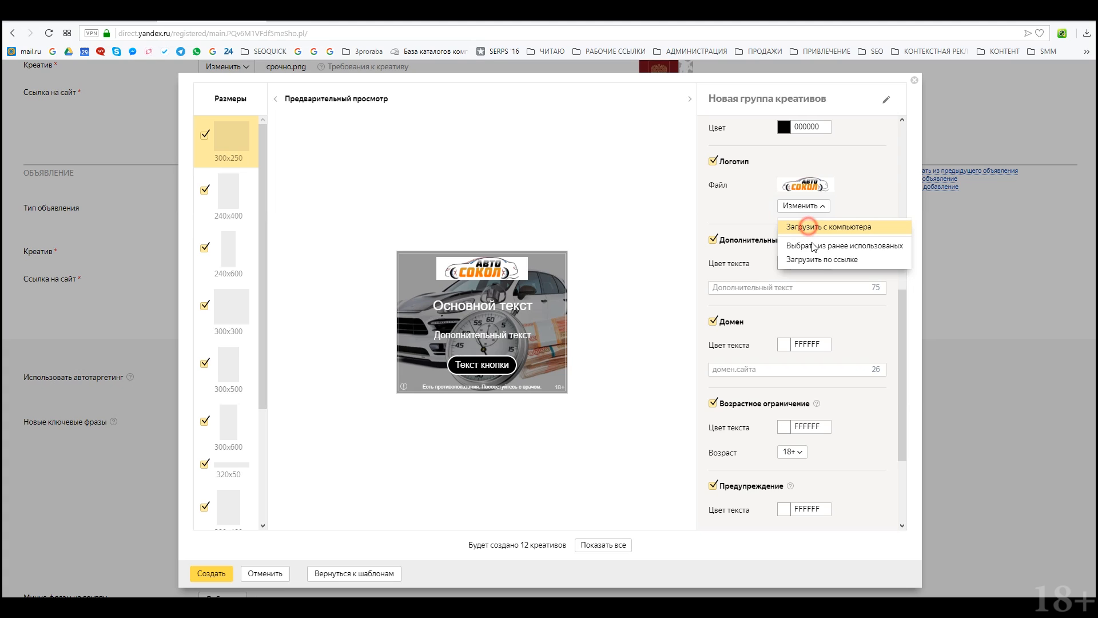
left_click(817, 261)
type("https://avto-sokol.ru/images/logos.png")
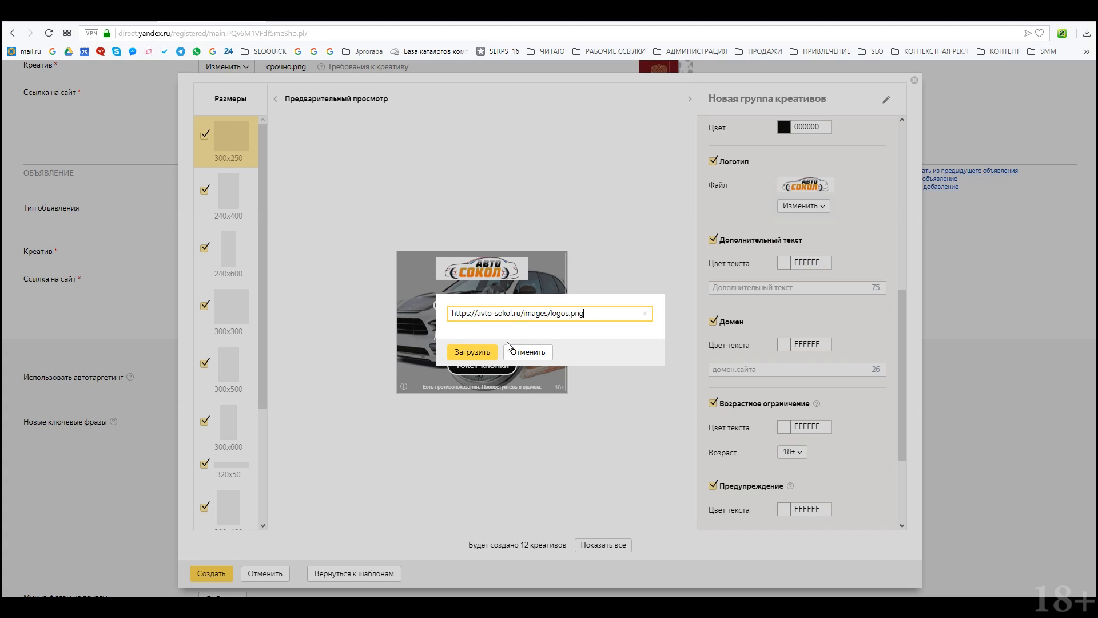
left_click(473, 351)
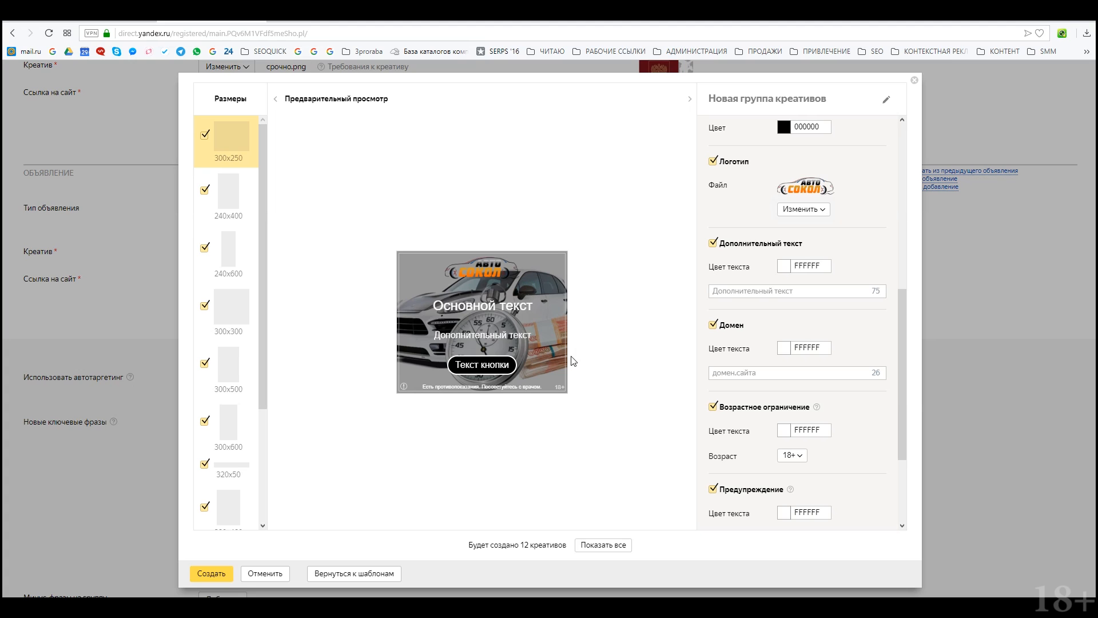
scroll(763, 350, "down", 3)
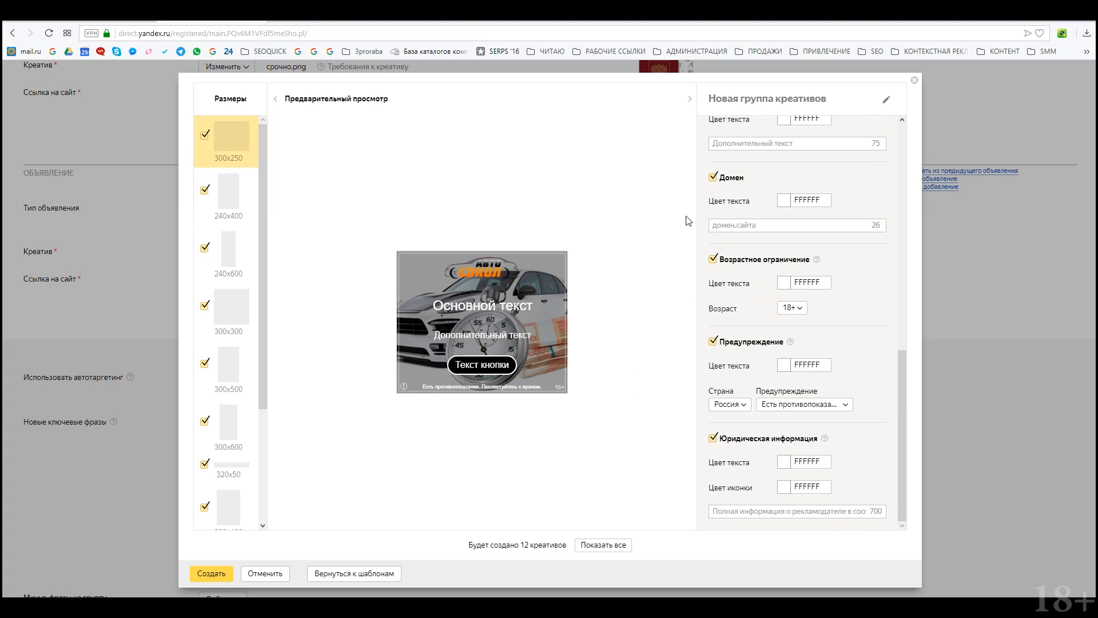
Step: Fill in the creative's Домен and Дополнительный текст fields
left_click(715, 225)
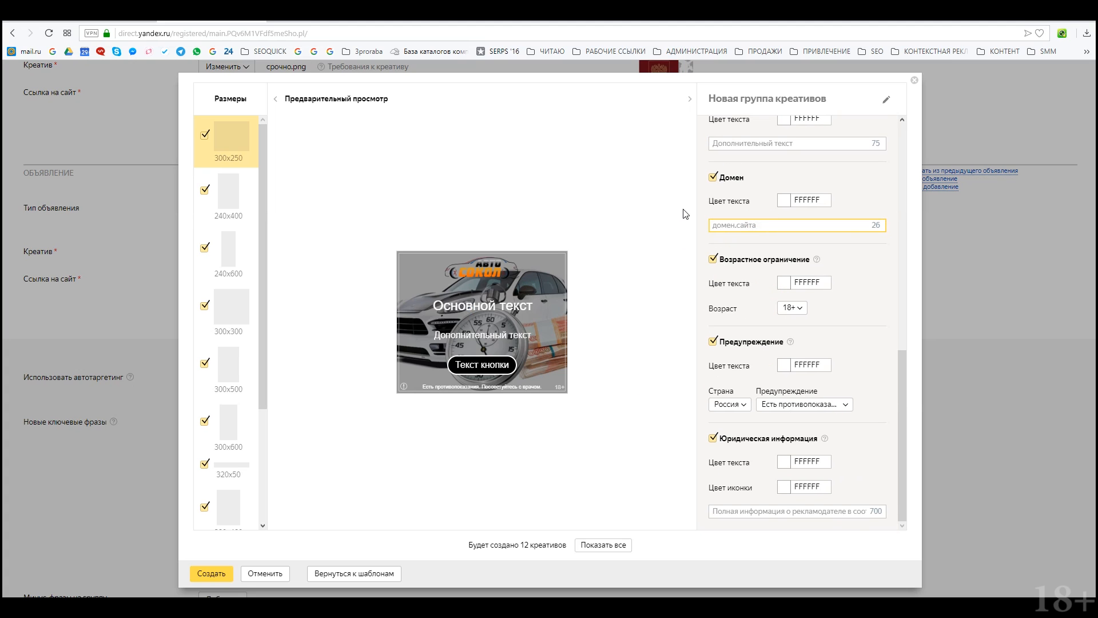
type("фмещ")
key("BackSpace")
key("BackSpace")
key("BackSpace")
key("BackSpace")
type("a")
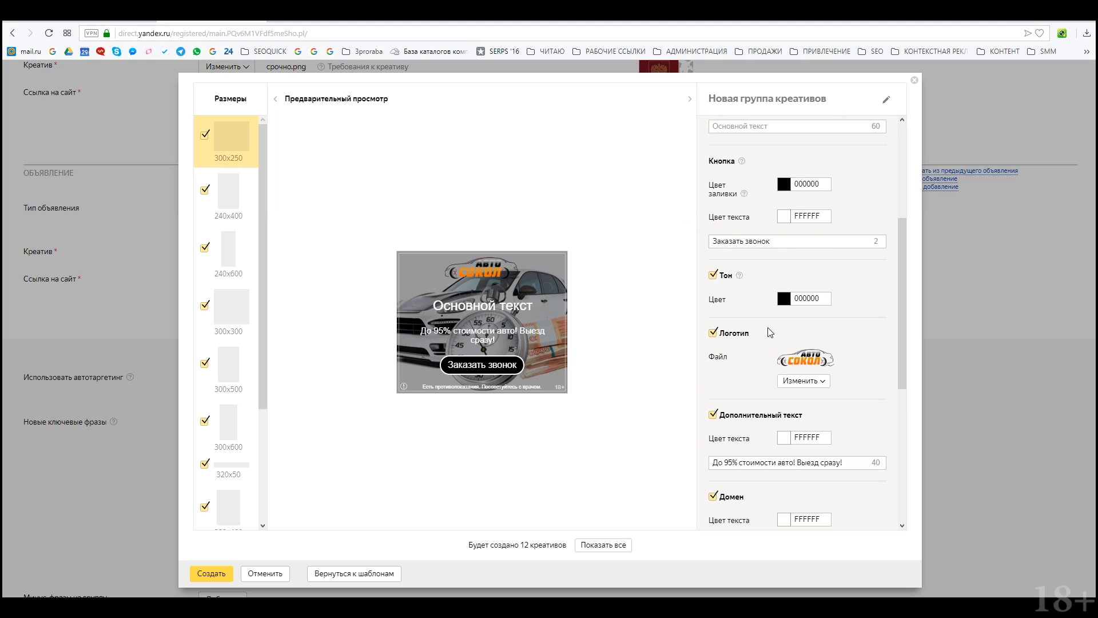
scroll(766, 317, "up", 2)
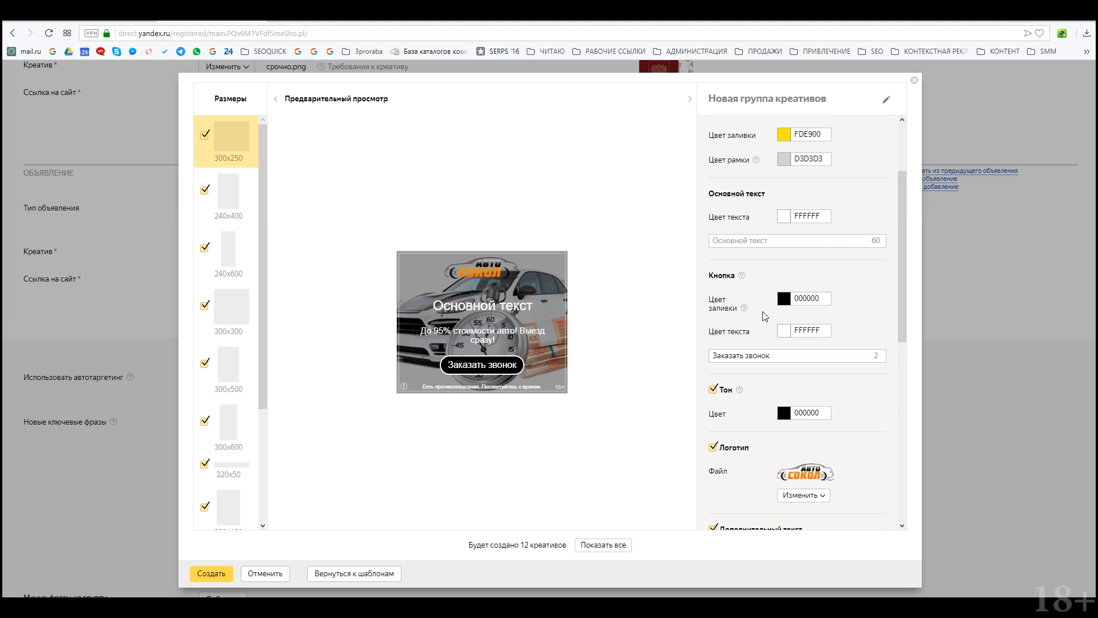
triple_click(777, 193)
scroll(769, 408, "down", 2)
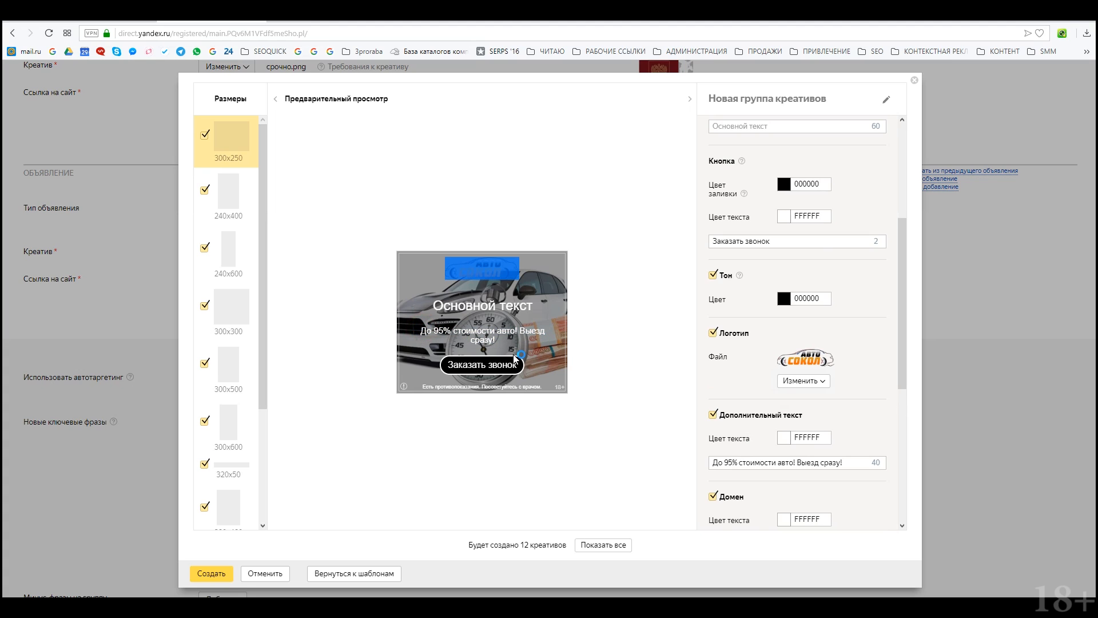
scroll(737, 241, "up", 2)
Step: Enter the headline 'Срочный Выкуп Авто!' in Основной текст
left_click(738, 240)
type("С")
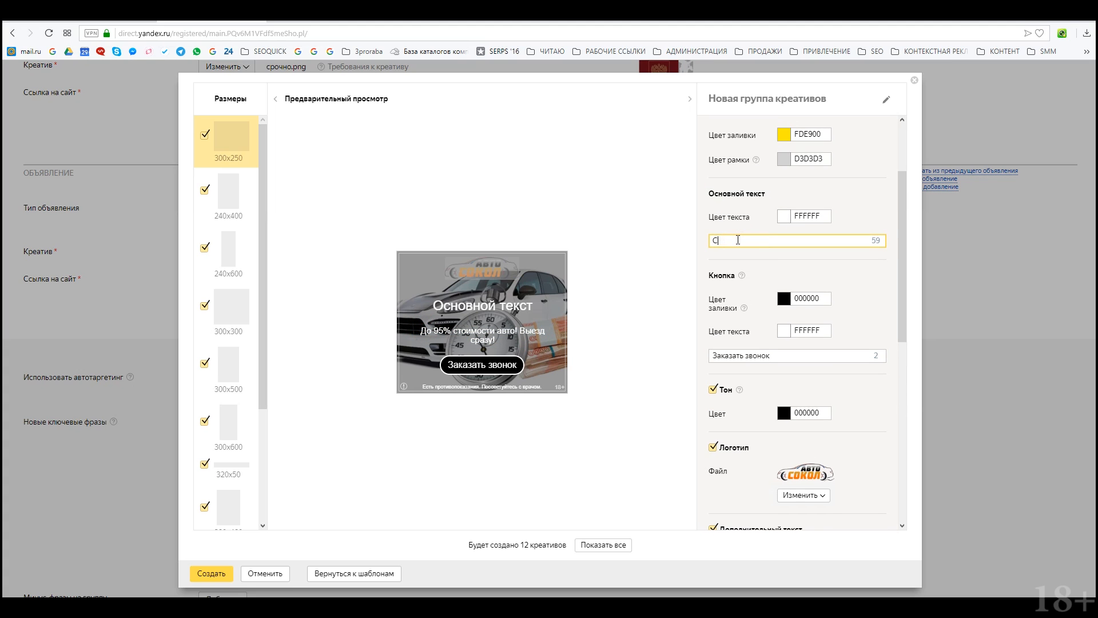
type("рочной в")
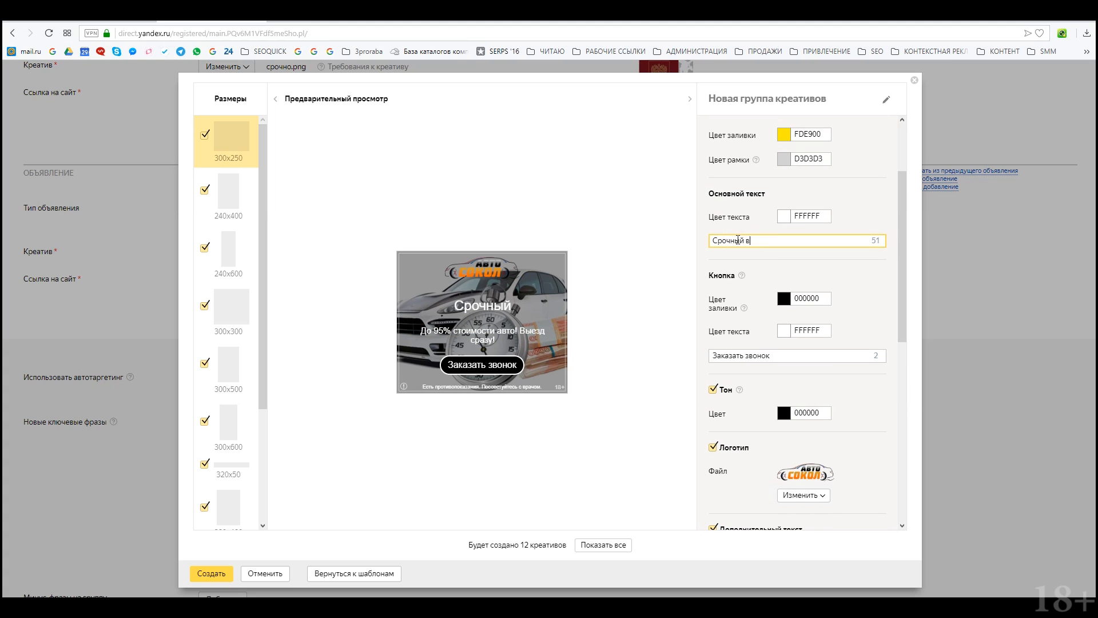
type("ыкуп авто!")
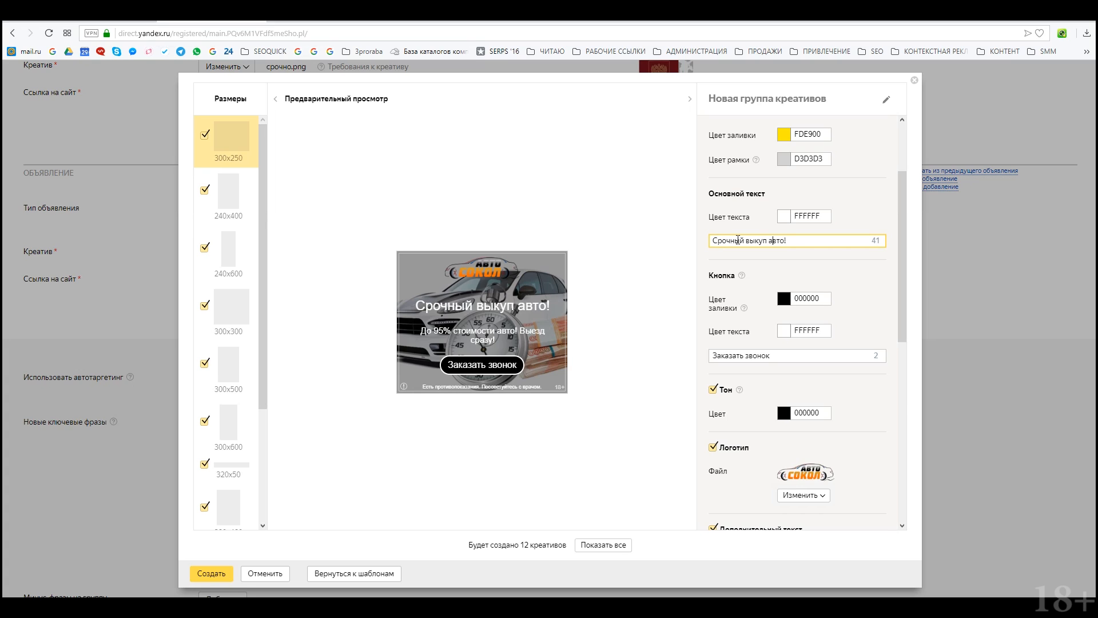
key("BackSpace")
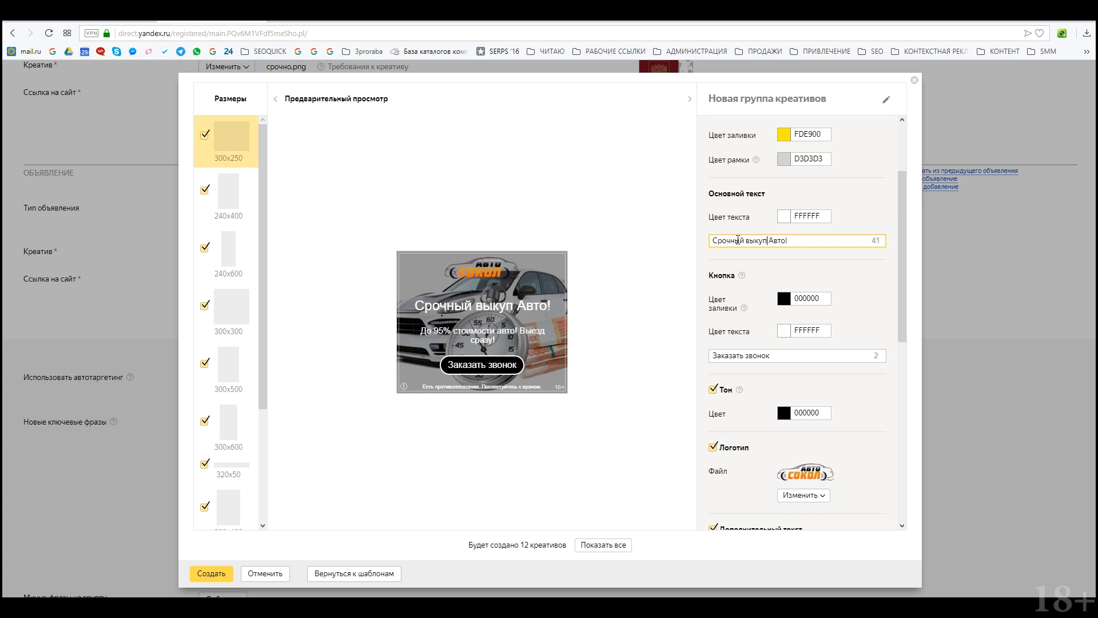
key("BackSpace")
type("В")
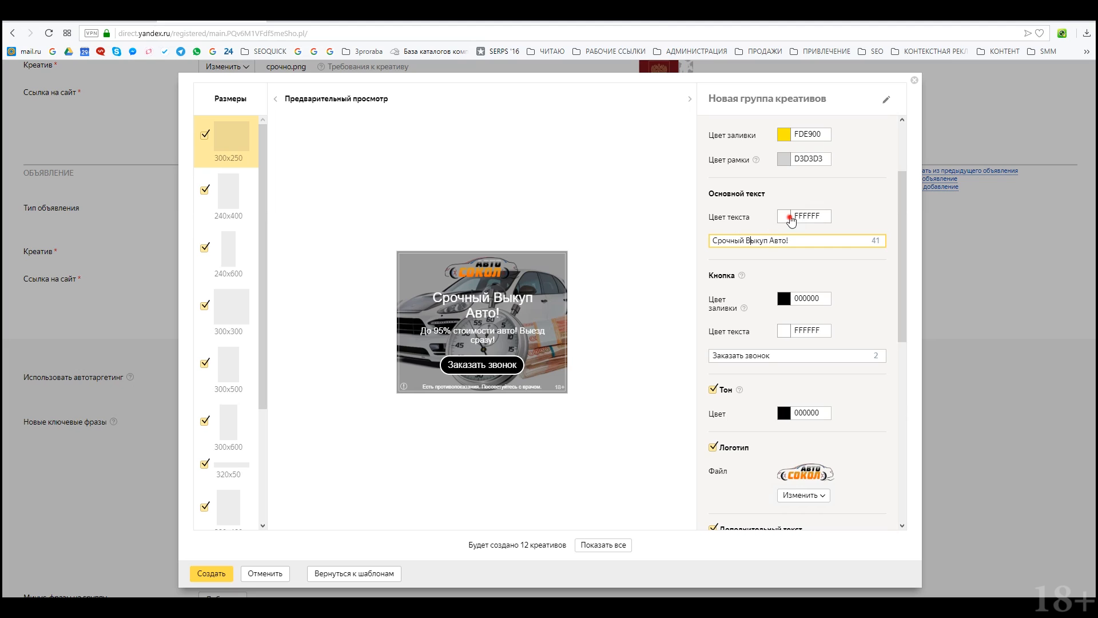
Step: Set the headline text colour to bright yellow FFFF03
left_click(786, 216)
left_click(887, 239)
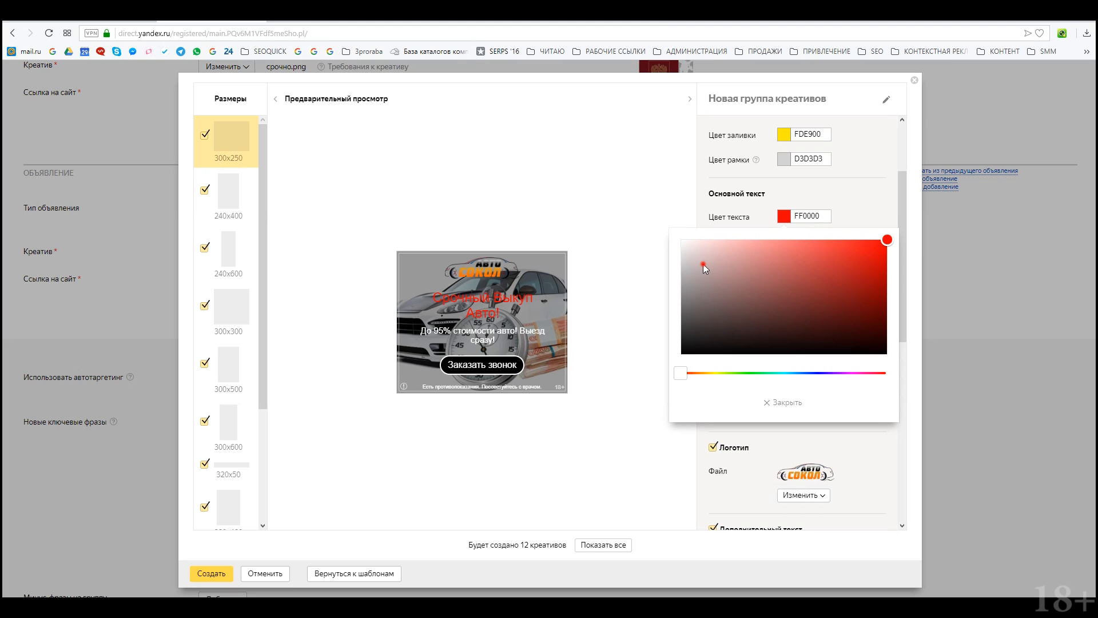
left_click_drag(704, 267, 682, 240)
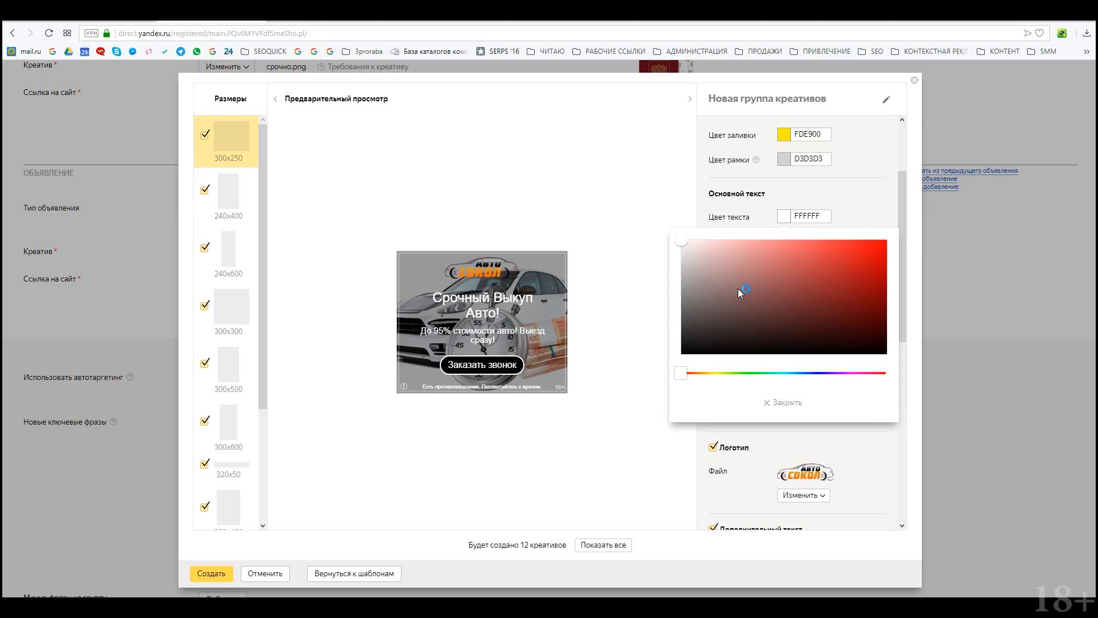
left_click(716, 373)
left_click_drag(709, 280, 923, 242)
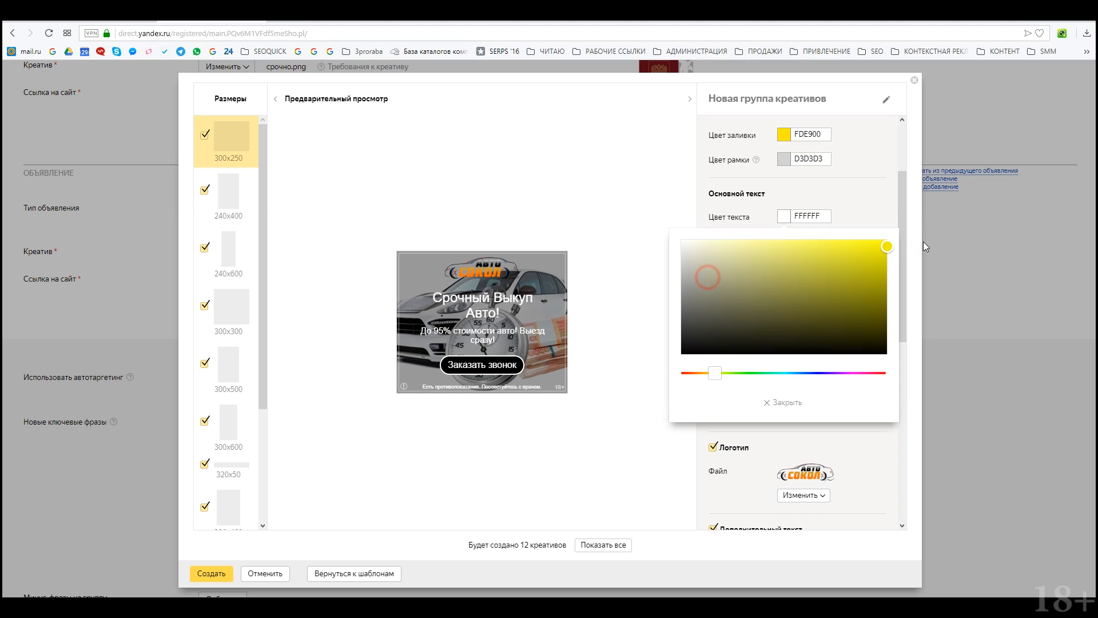
left_click_drag(699, 252, 900, 235)
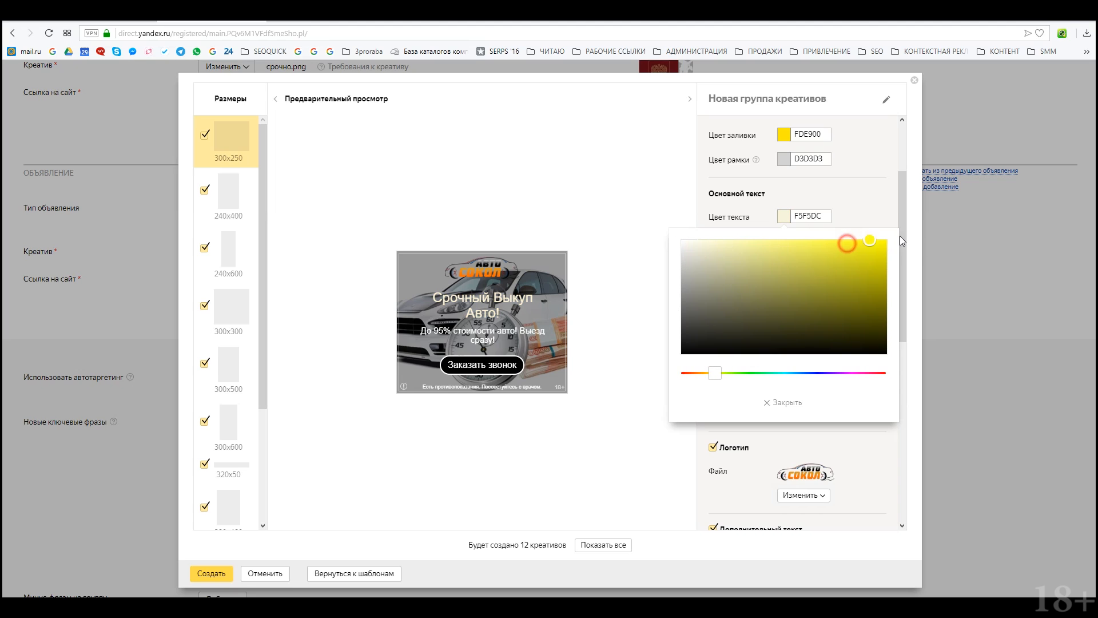
left_click(883, 197)
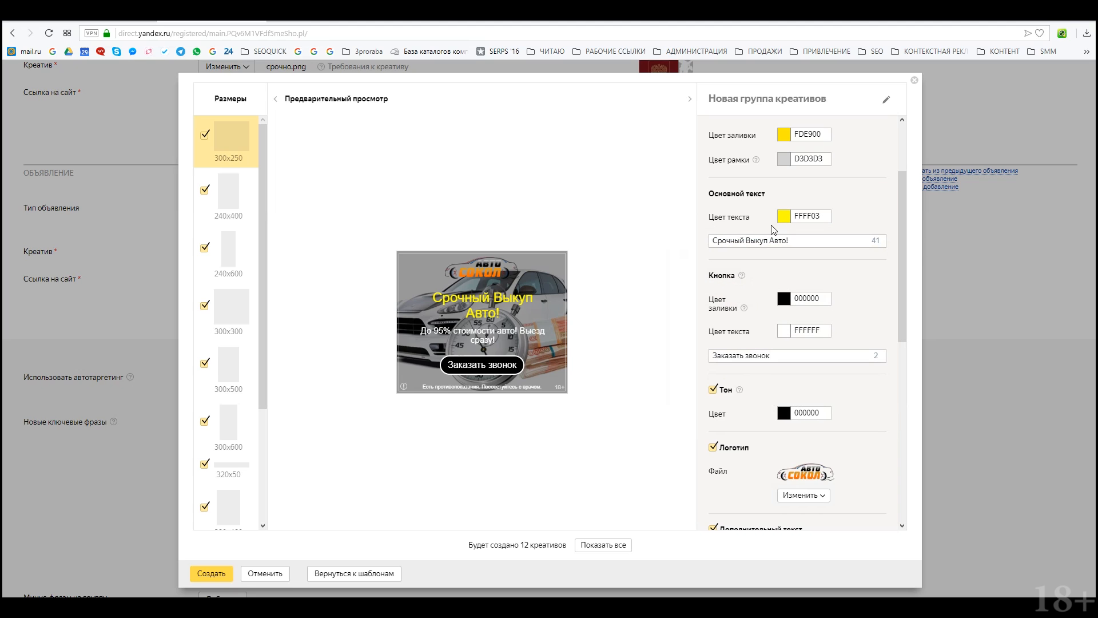
Step: Turn off the warning block, leaving the age restriction on
scroll(791, 255, "down", 5)
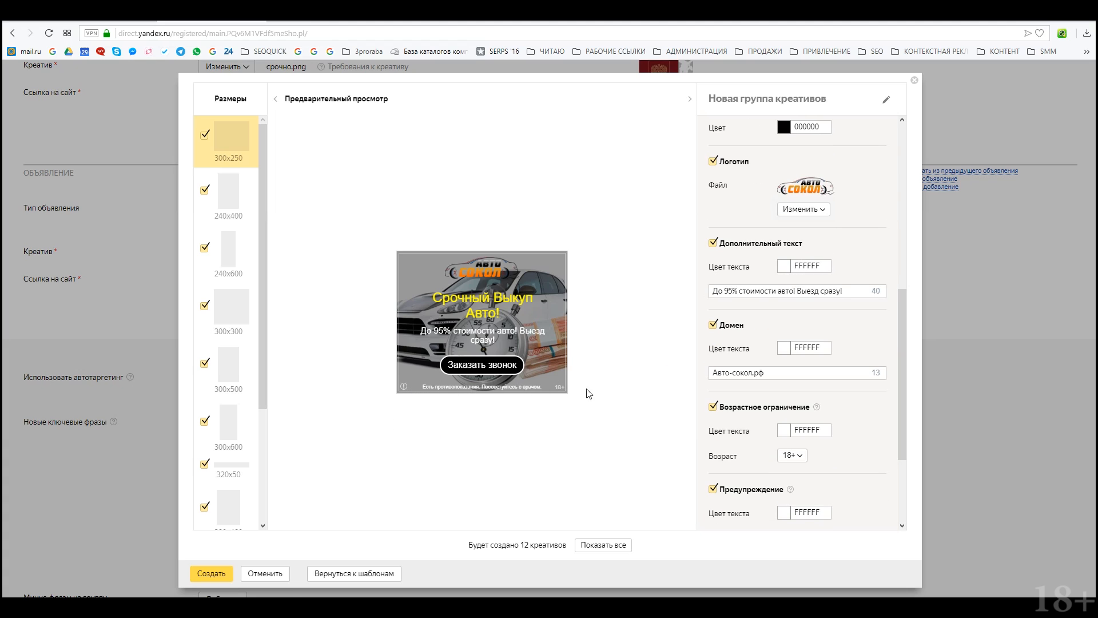
scroll(881, 450, "down", 3)
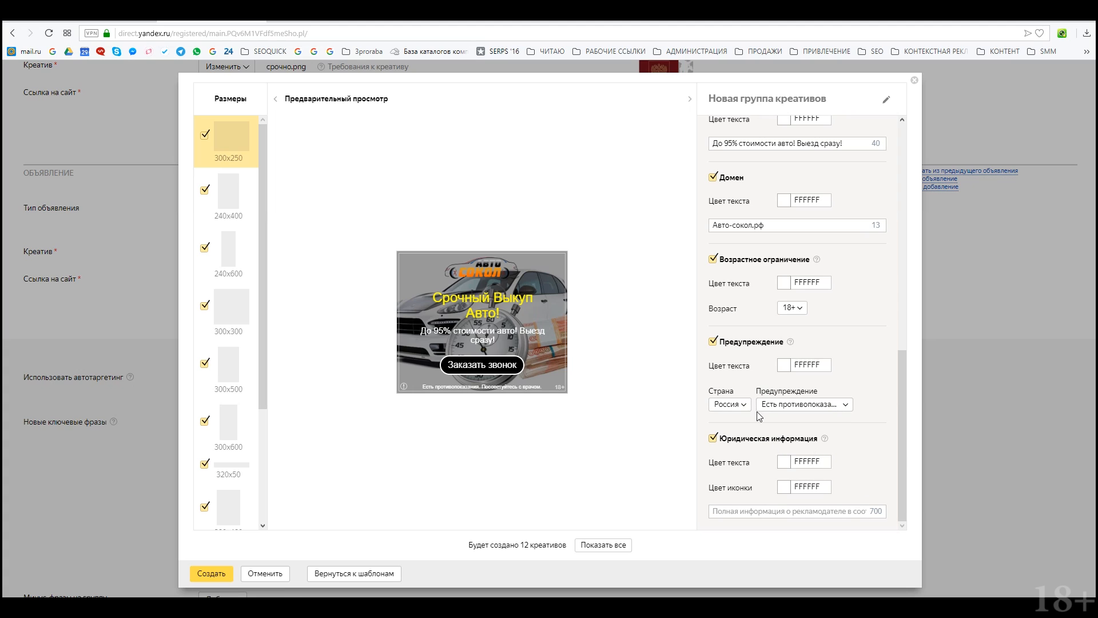
left_click(713, 259)
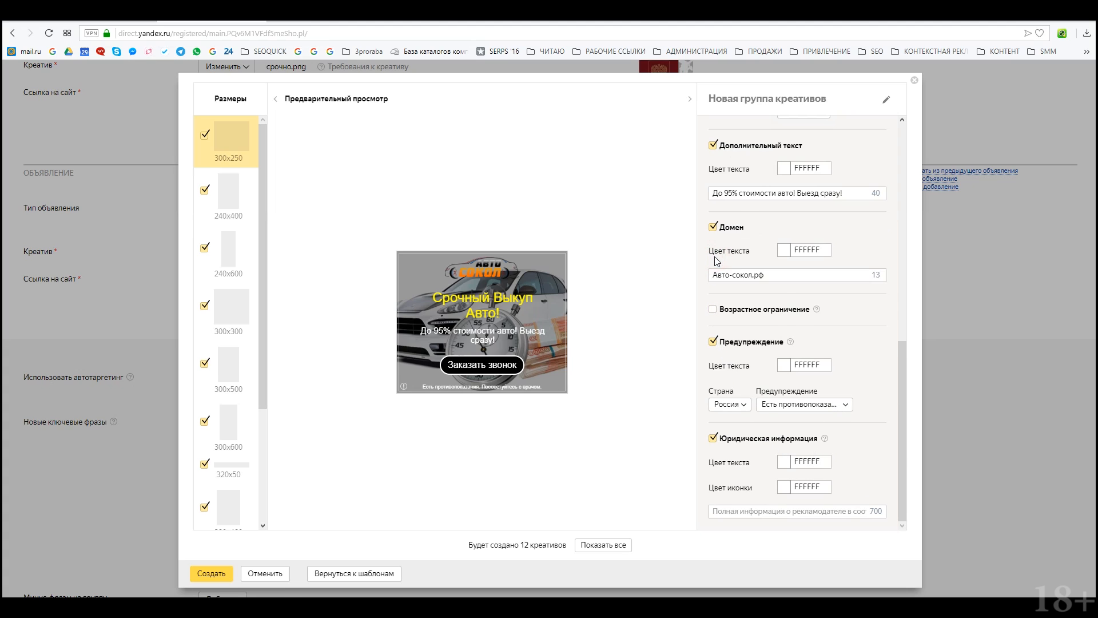
left_click(713, 305)
left_click(715, 339)
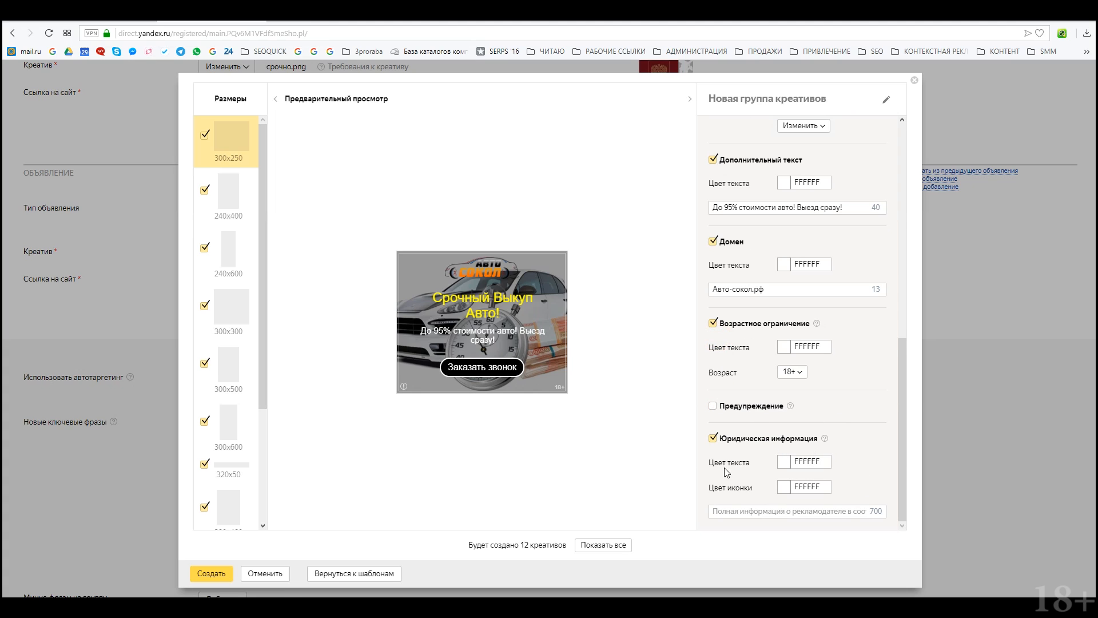
left_click(713, 324)
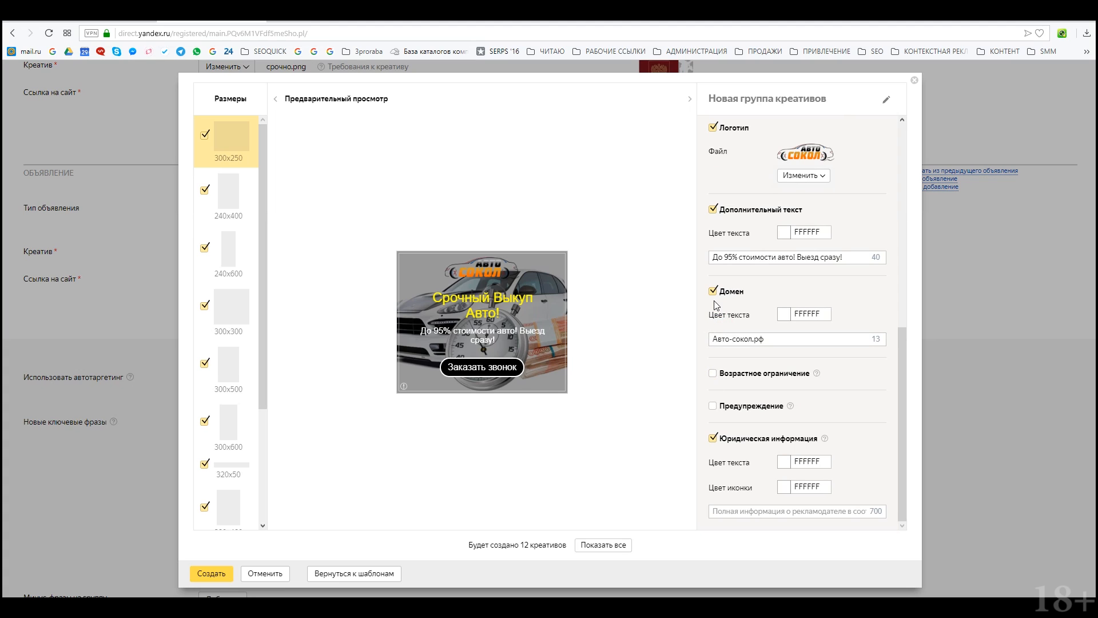
left_click(712, 373)
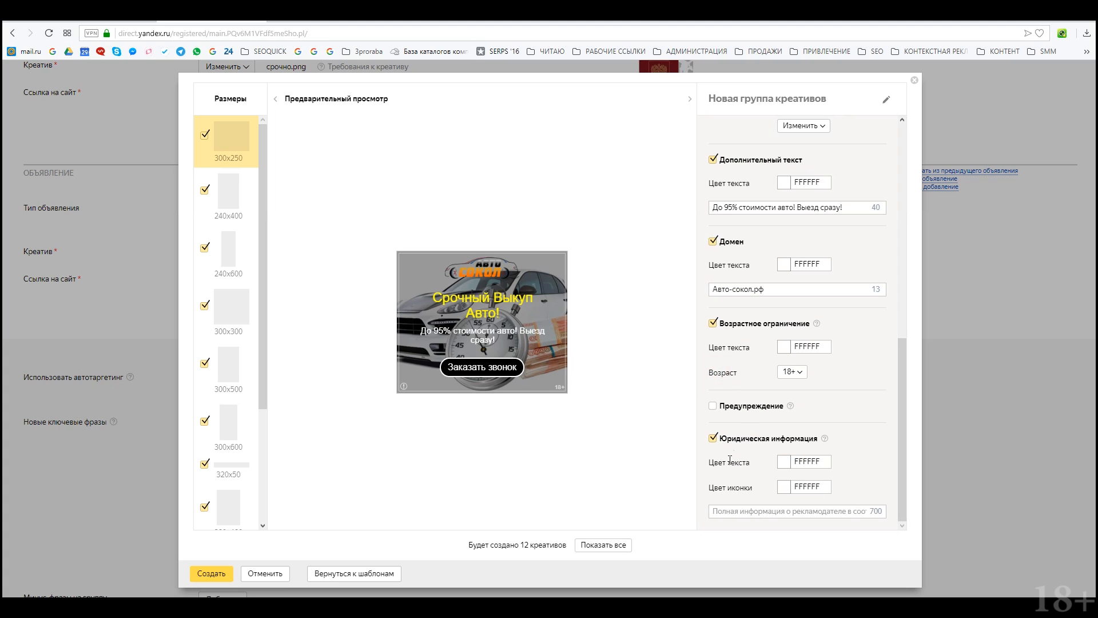
left_click(802, 507)
mouse_move(401, 388)
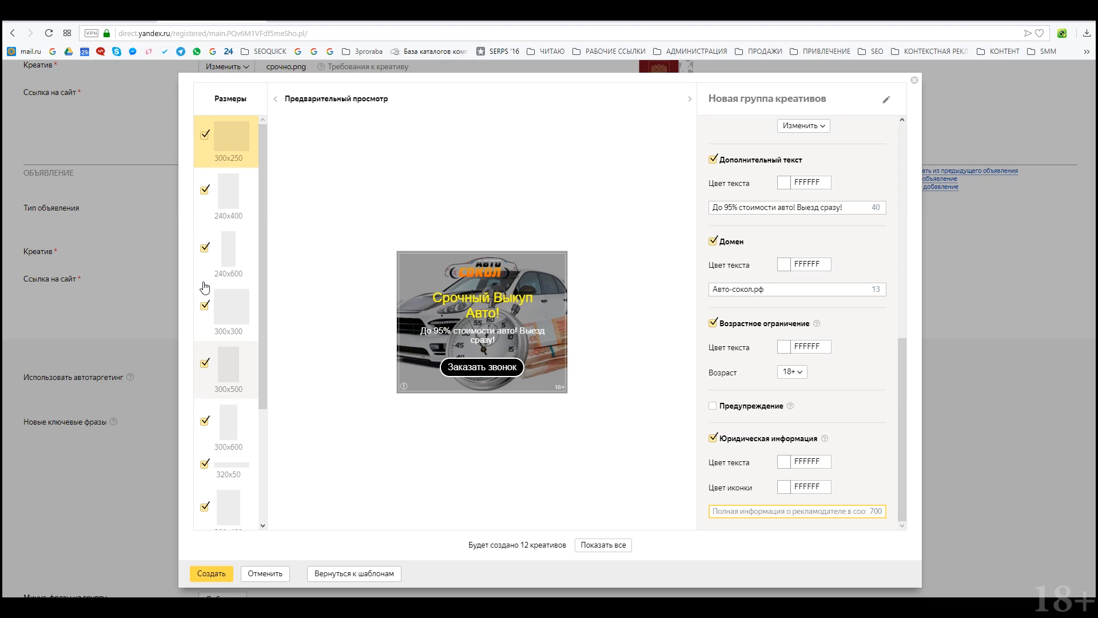
Step: Uncheck the 240x400, 300x250, 728x90, 336x280, 320x480, 300x600 and 320x50 sizes
left_click(204, 190)
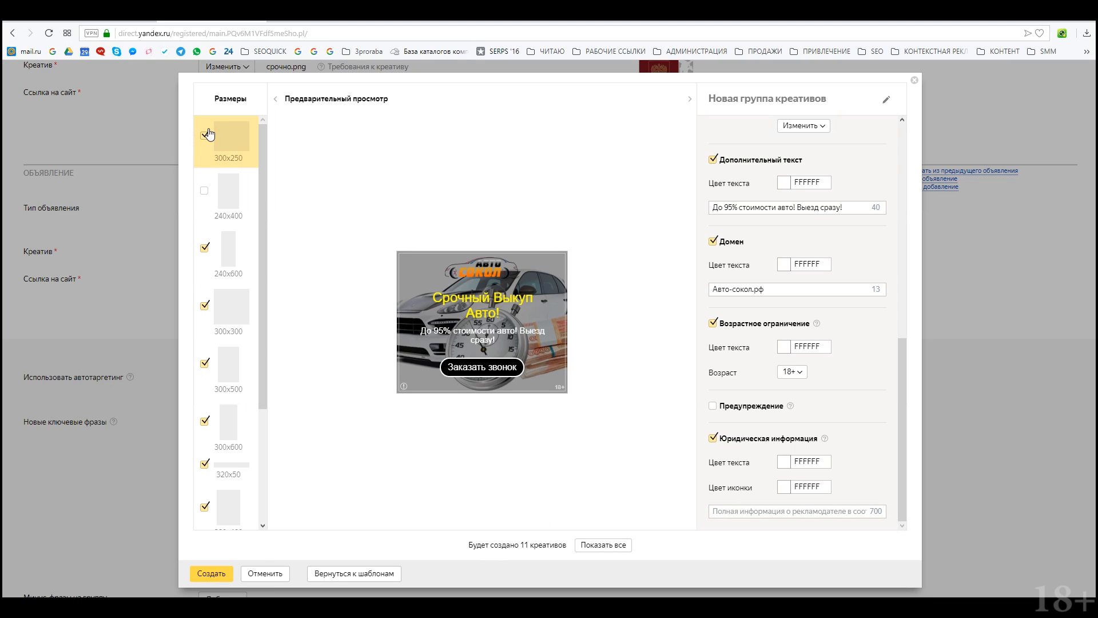
left_click(205, 136)
scroll(241, 401, "down", 3)
left_click(205, 484)
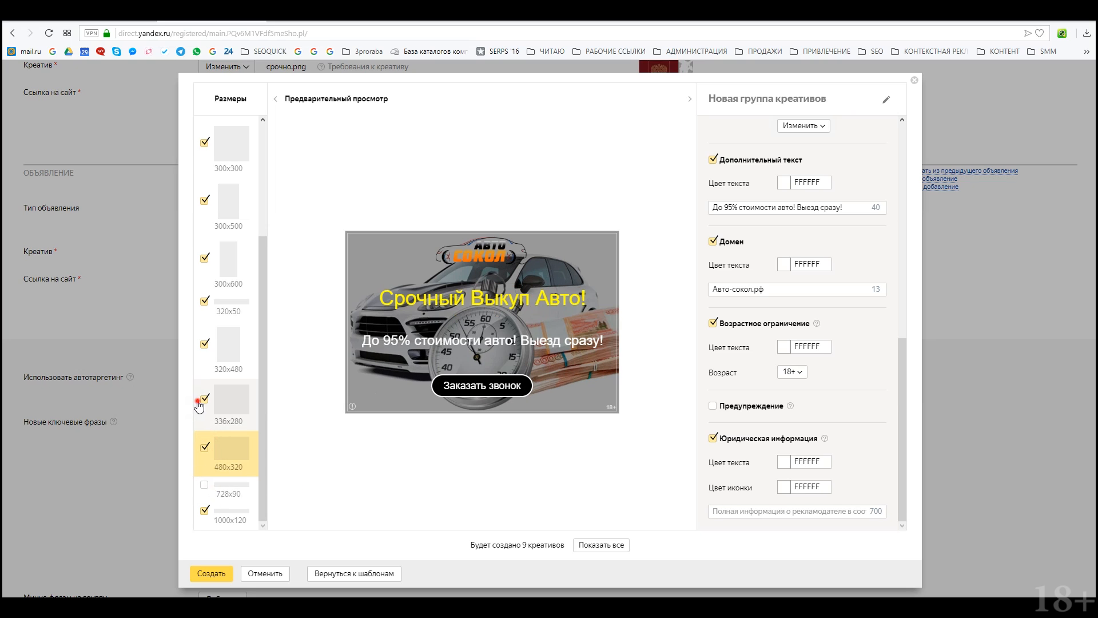
left_click(204, 399)
left_click(206, 346)
left_click(205, 298)
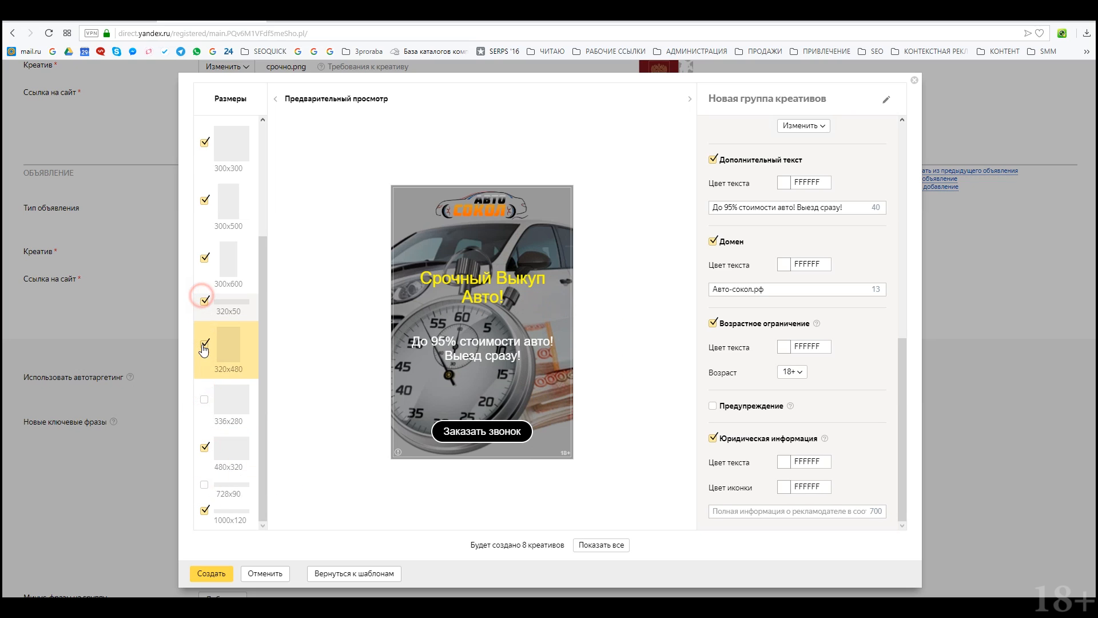
left_click(205, 349)
left_click(209, 299)
left_click(205, 258)
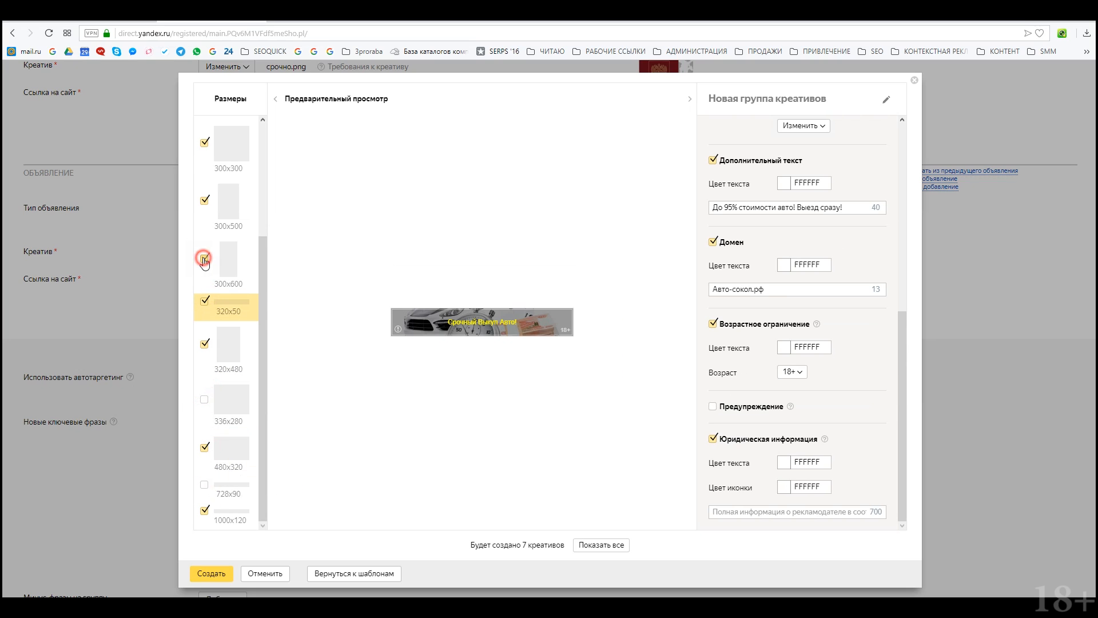
left_click(204, 343)
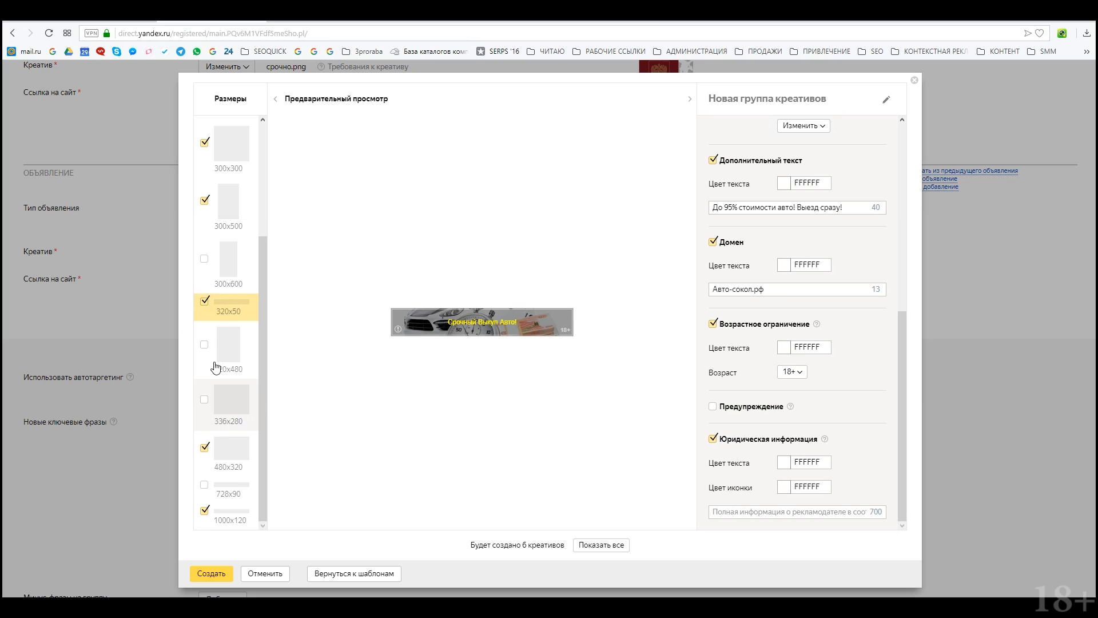
left_click(205, 301)
Step: Drop 480x320, 240x600 and 300x500, re-add 336x280, and create the creatives
left_click(213, 515)
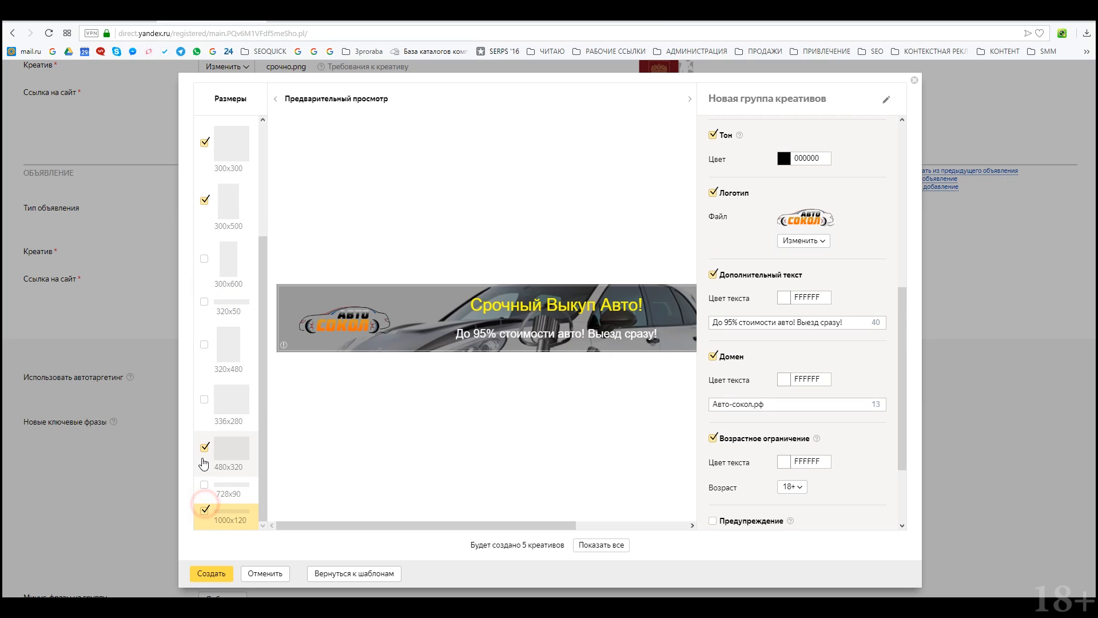
left_click(205, 447)
scroll(232, 413, "up", 3)
left_click(204, 248)
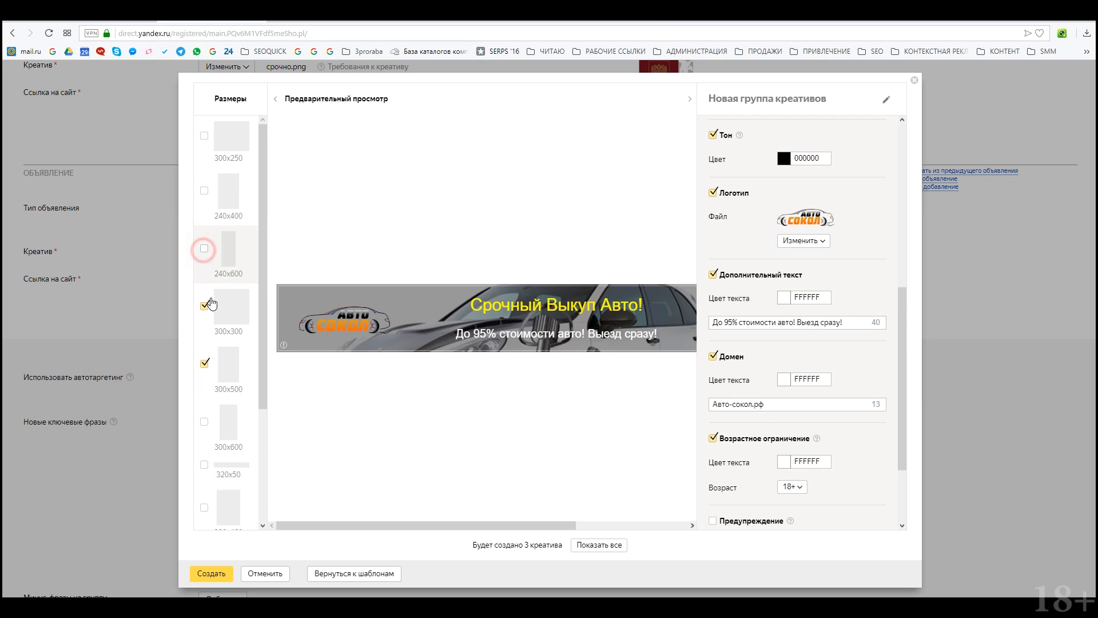
left_click(205, 364)
scroll(226, 452, "down", 3)
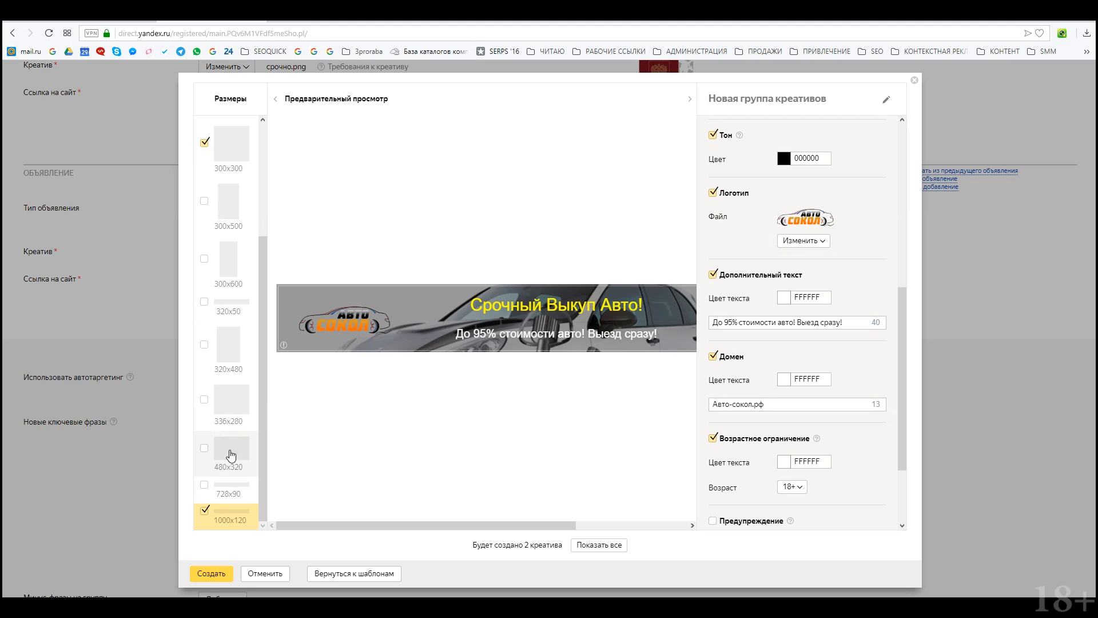
left_click(204, 397)
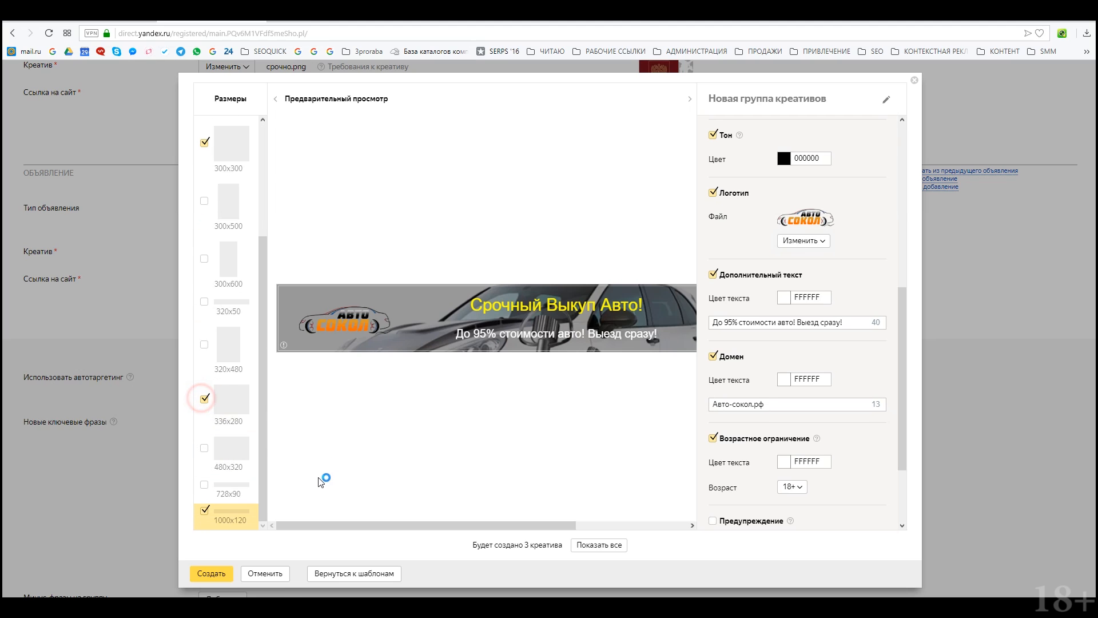
left_click(219, 575)
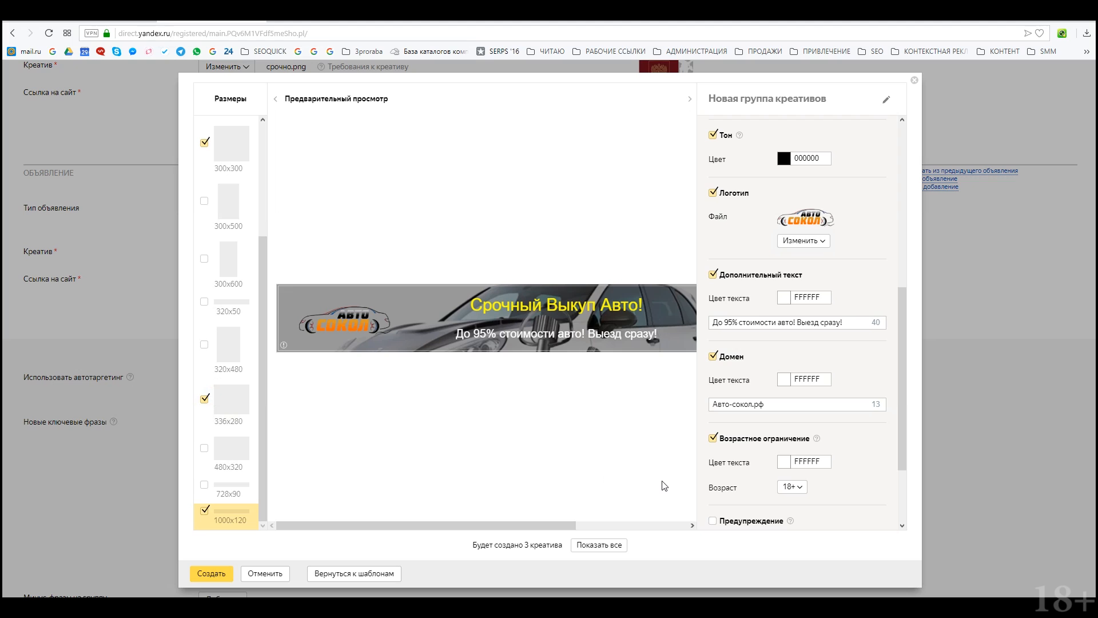
Step: Add the Срочный Выкуп Авто! creatives as graphic ads, each linking to avto-sokol.ru
left_click(213, 573)
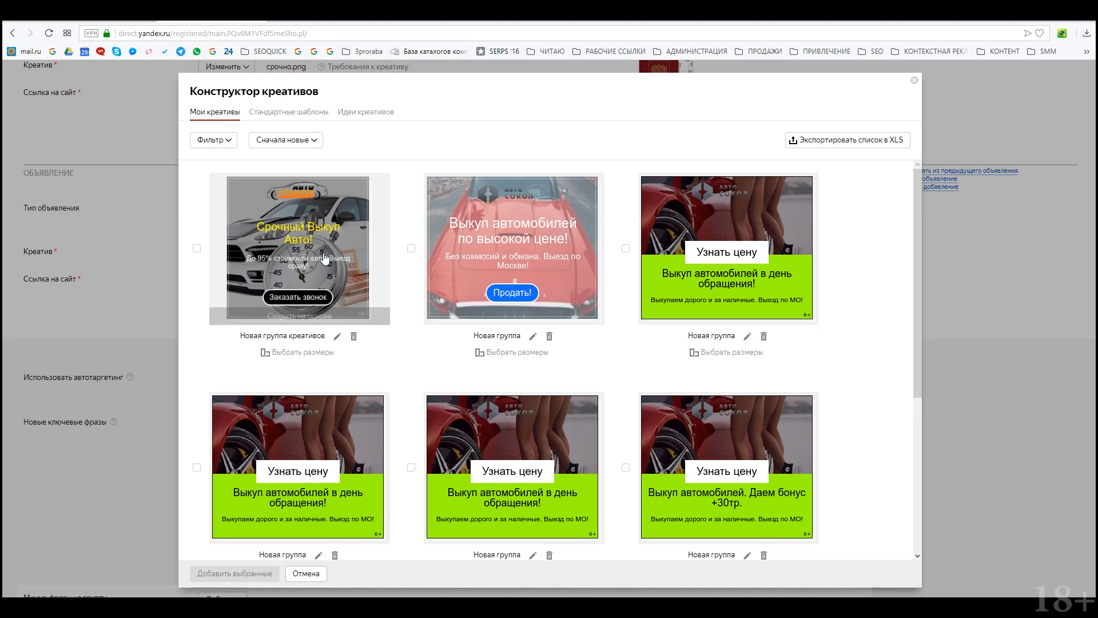
left_click(197, 250)
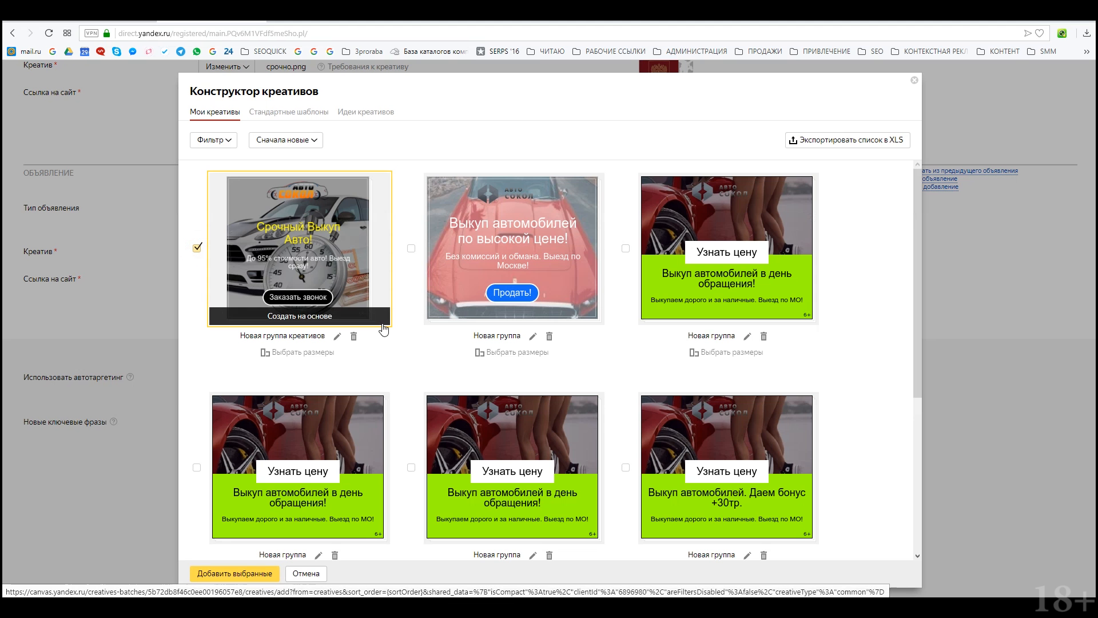
left_click(223, 573)
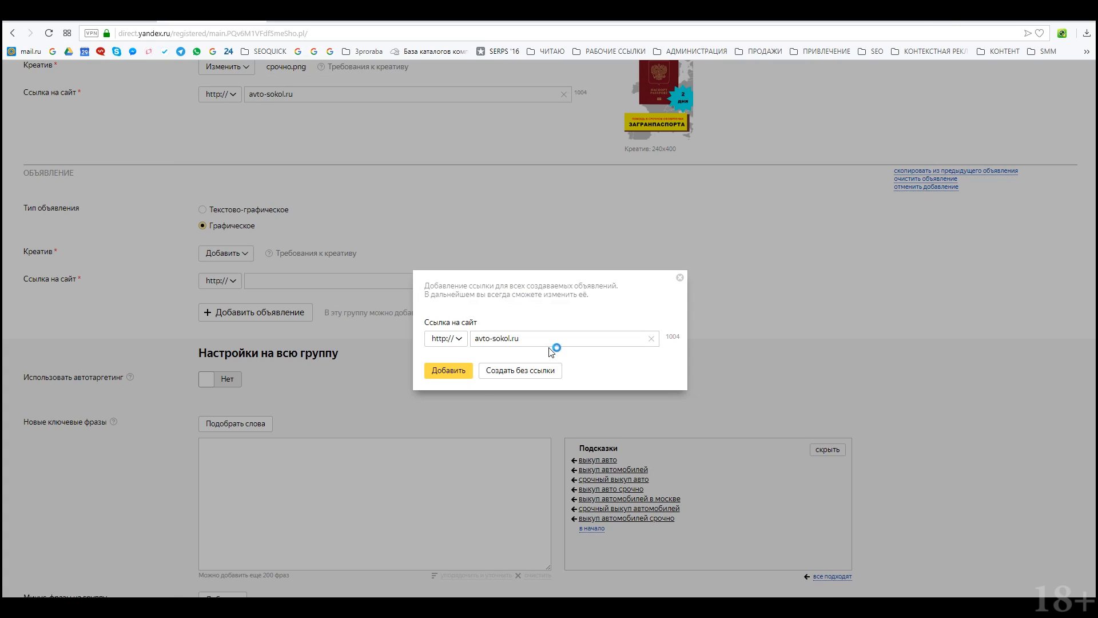
left_click(547, 338)
key("ctrl+a")
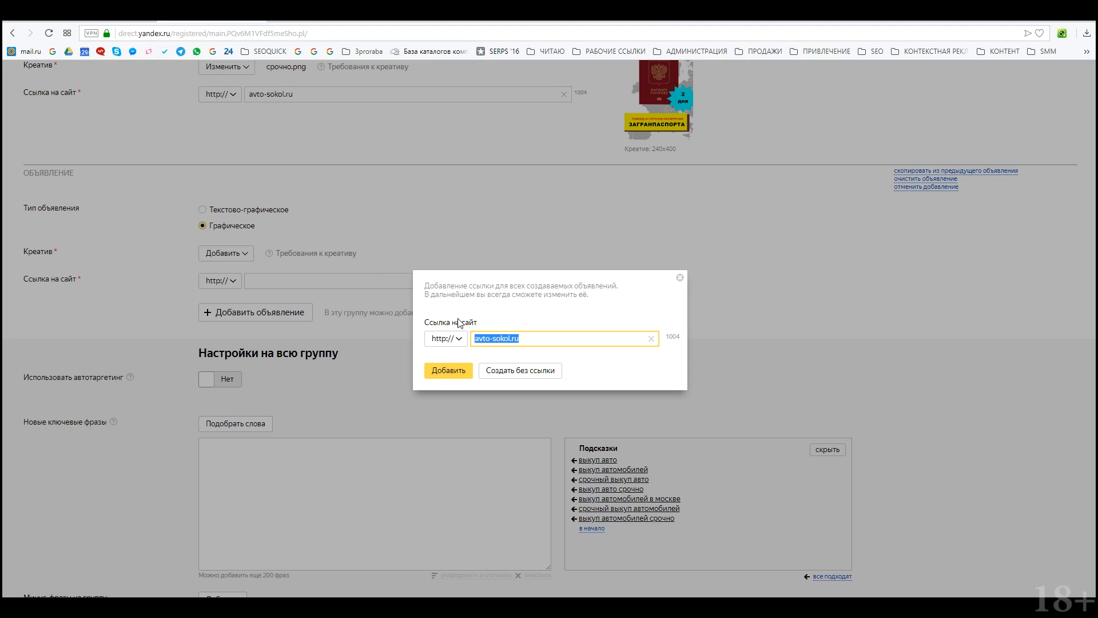
left_click(440, 372)
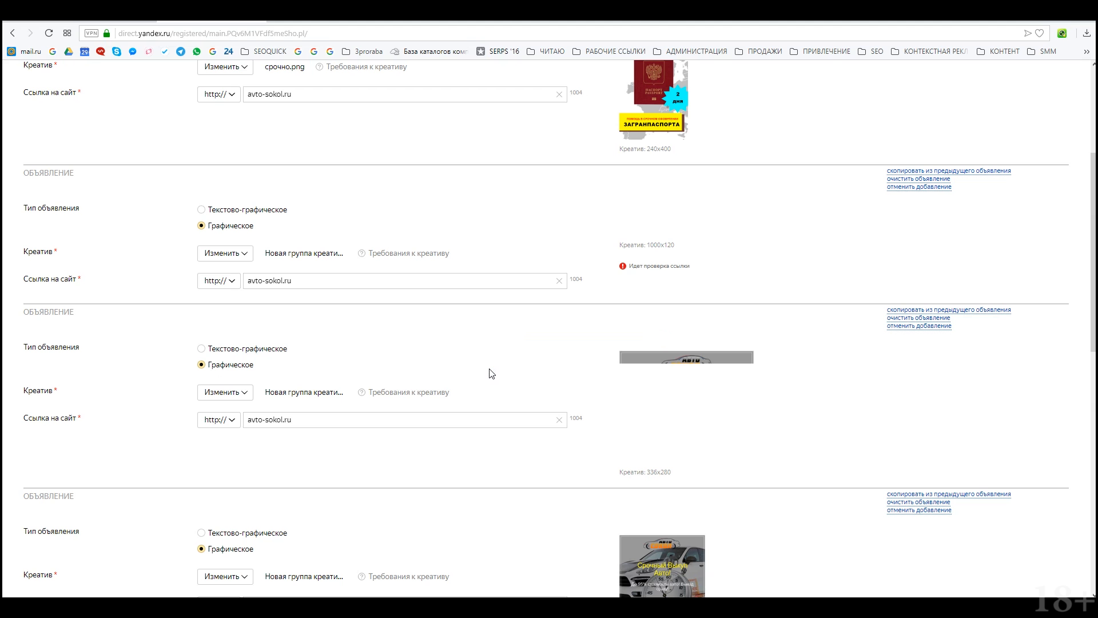
Step: Preview the 336x280 and 300x300 creatives at full size
scroll(498, 372, "down", 7)
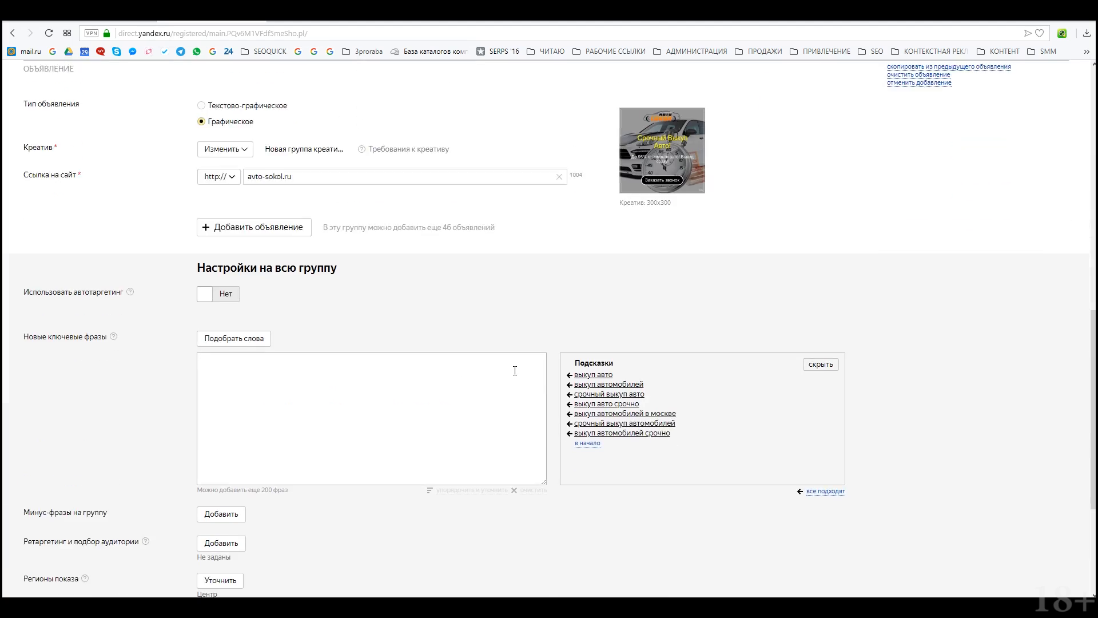
scroll(665, 284, "up", 4)
left_click(666, 284)
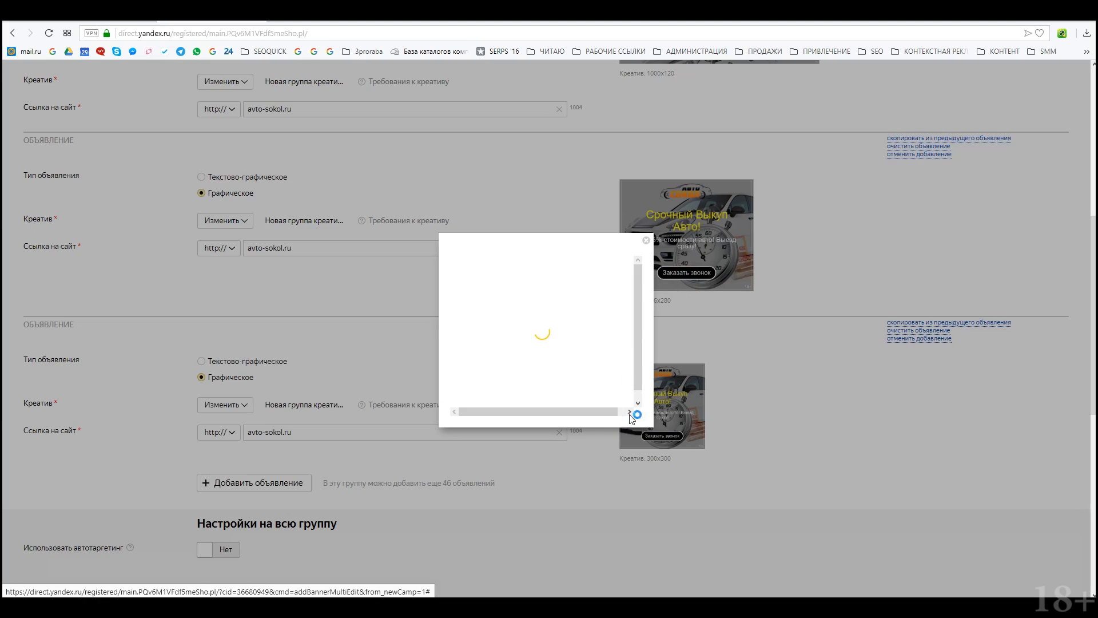
scroll(639, 332, "down", 1)
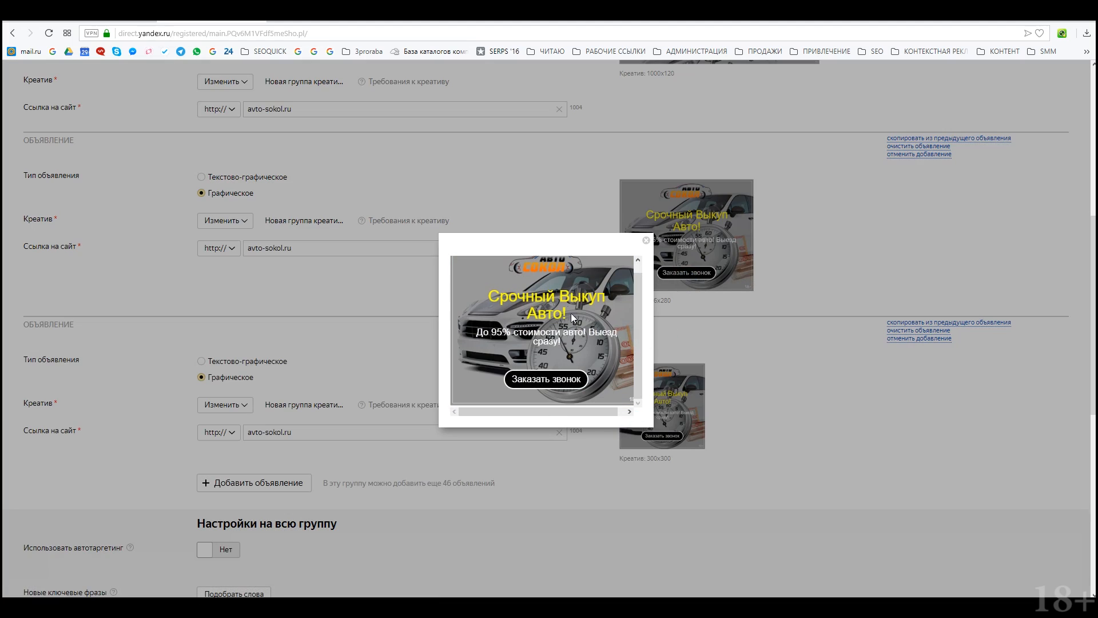
left_click(646, 240)
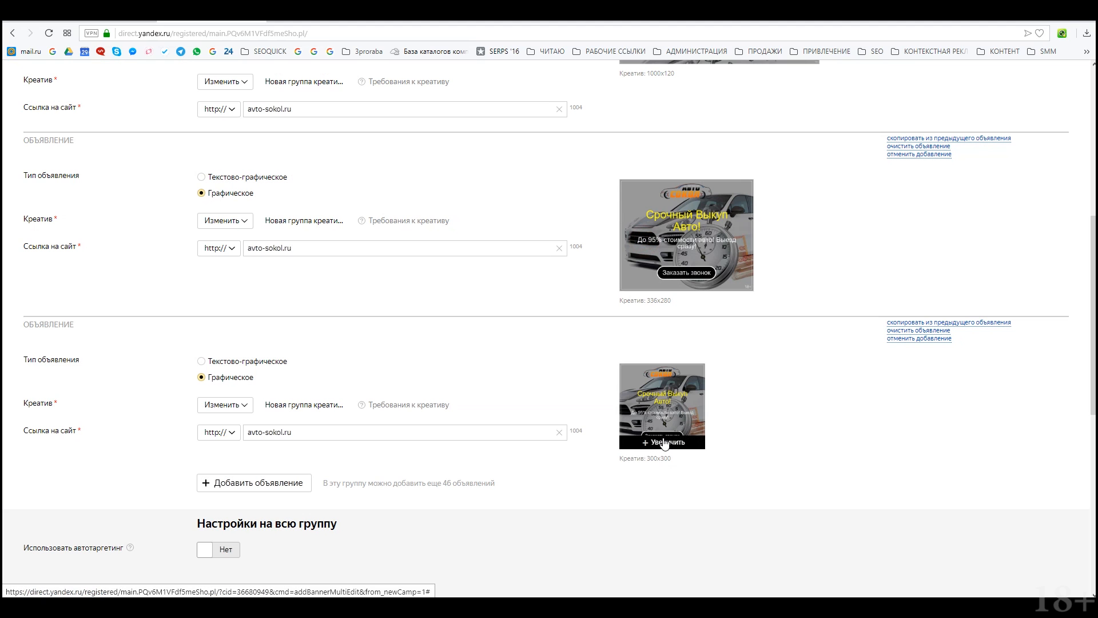
left_click(664, 441)
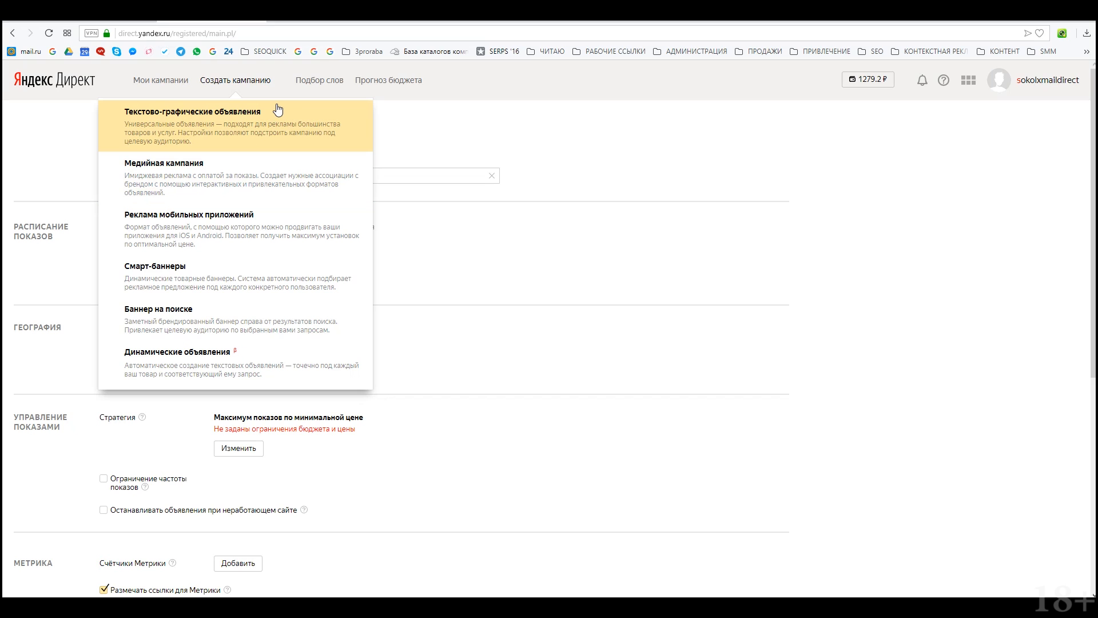
Step: Start creating a new Медийная кампания and look over its settings
left_click(295, 174)
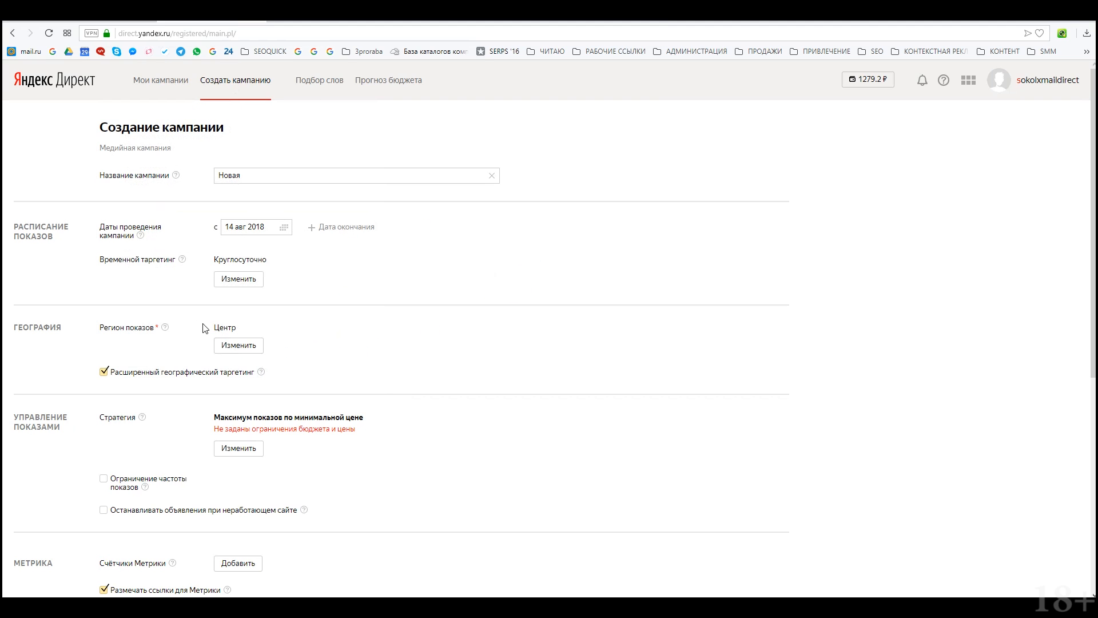
scroll(255, 385, "down", 1)
scroll(255, 384, "down", 2)
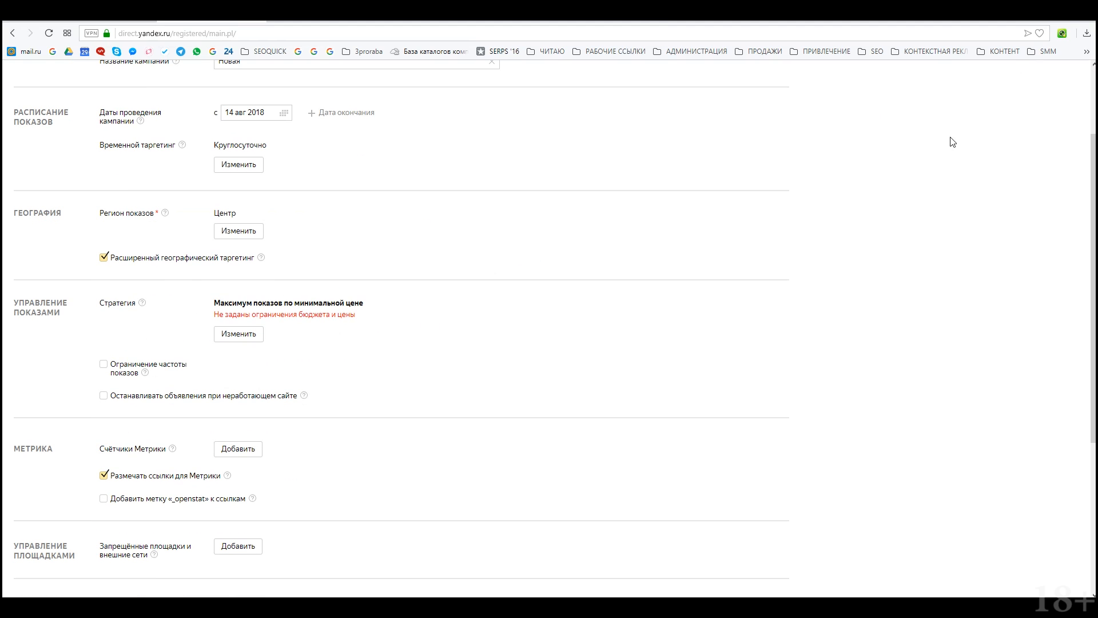
scroll(1007, 86, "down", 3)
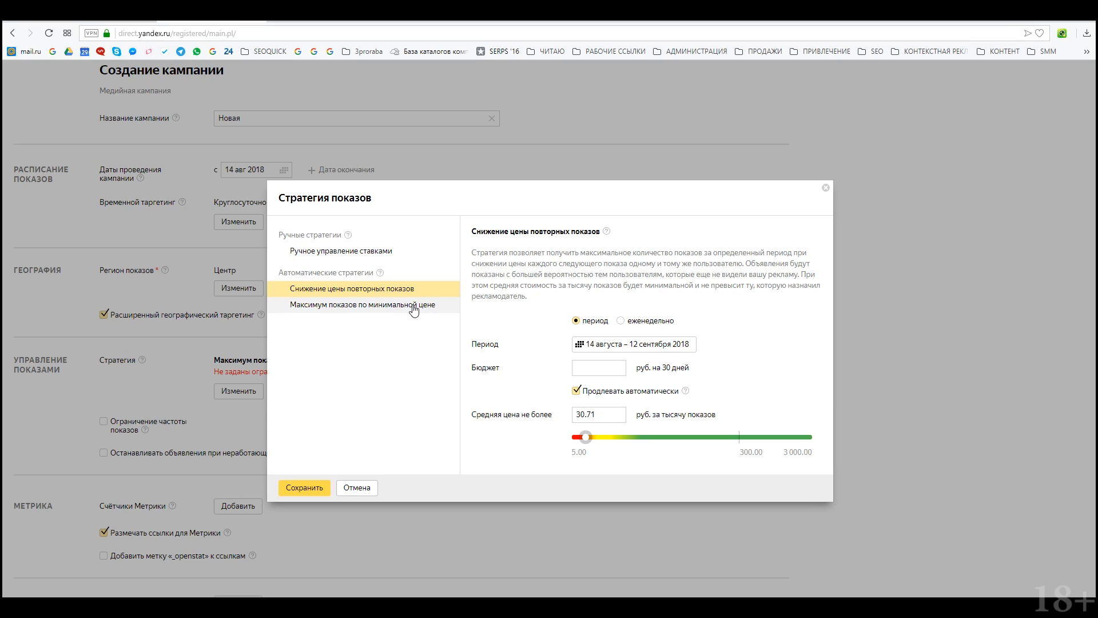
Step: Try Ручное управление ставками and a daily budget, then choose Максимум показов по минимальной цене
left_click(360, 251)
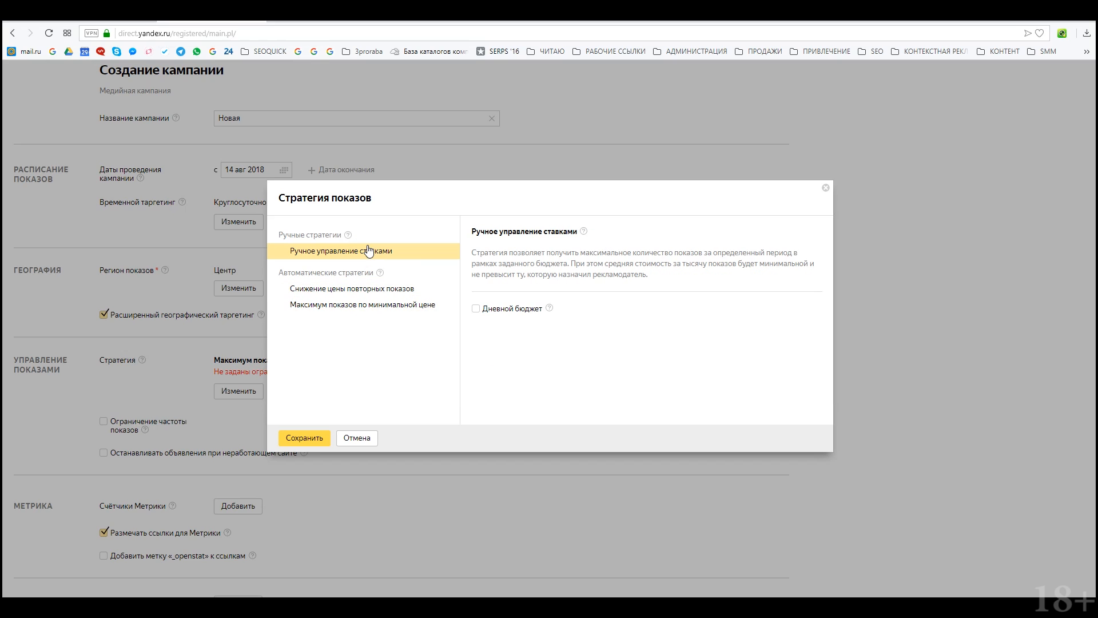
left_click(522, 310)
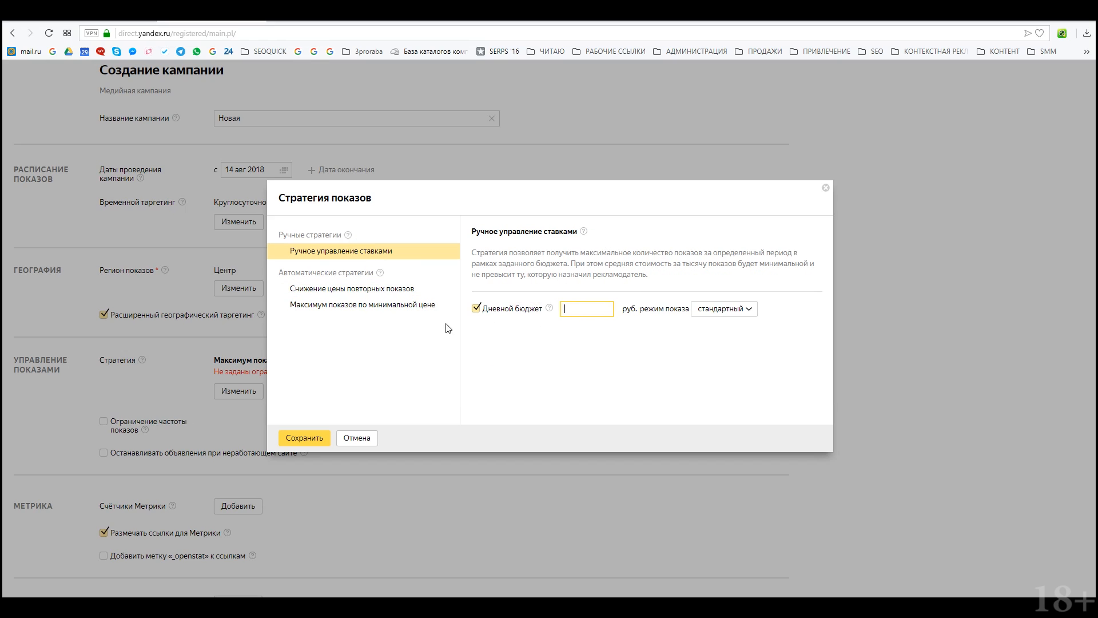
left_click(749, 309)
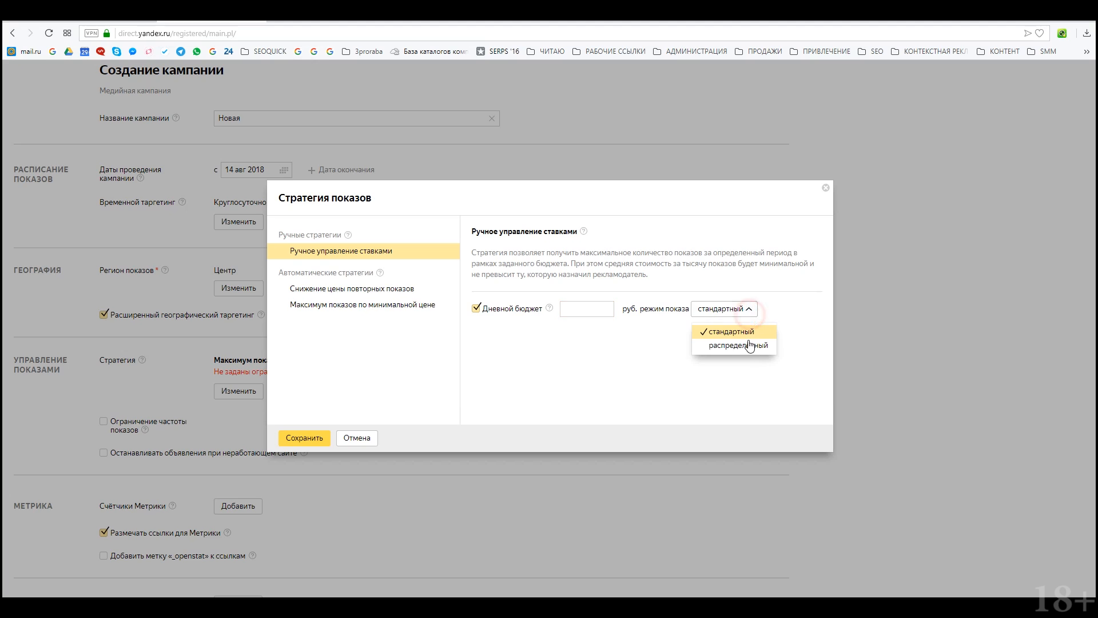
left_click(474, 309)
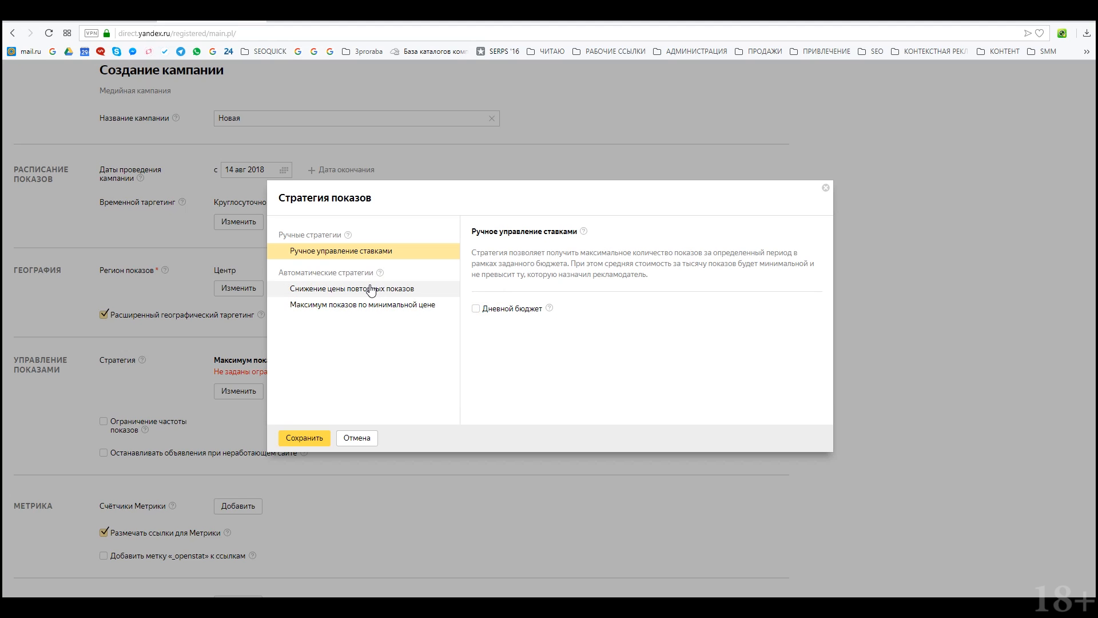
left_click(376, 305)
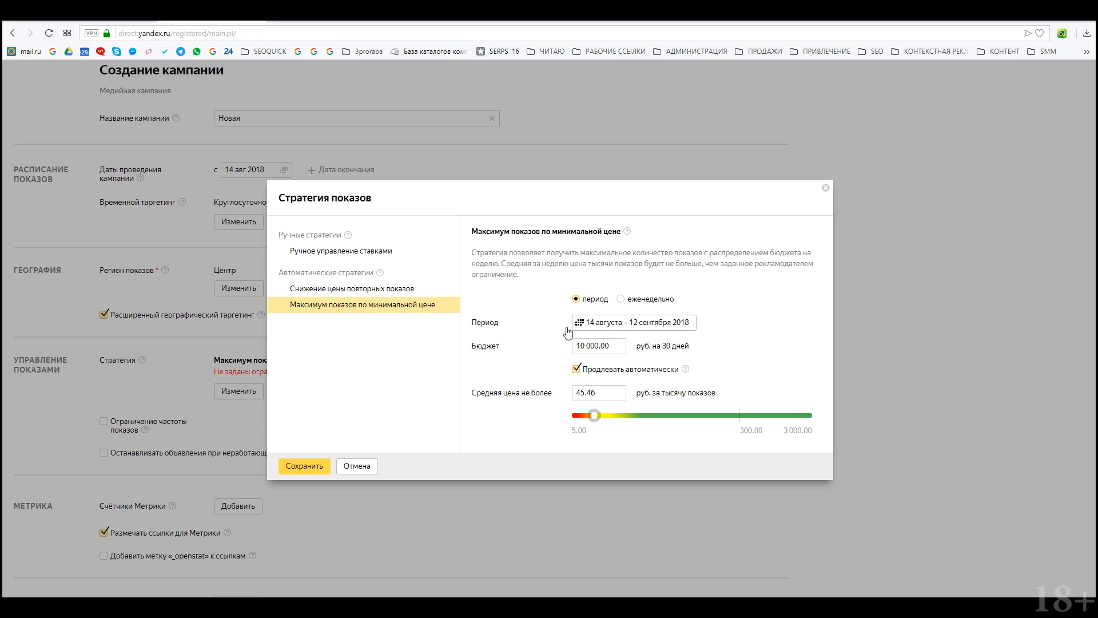
Step: Save the strategy with a 20 000 budget and an average price cap near 50
left_click(383, 294)
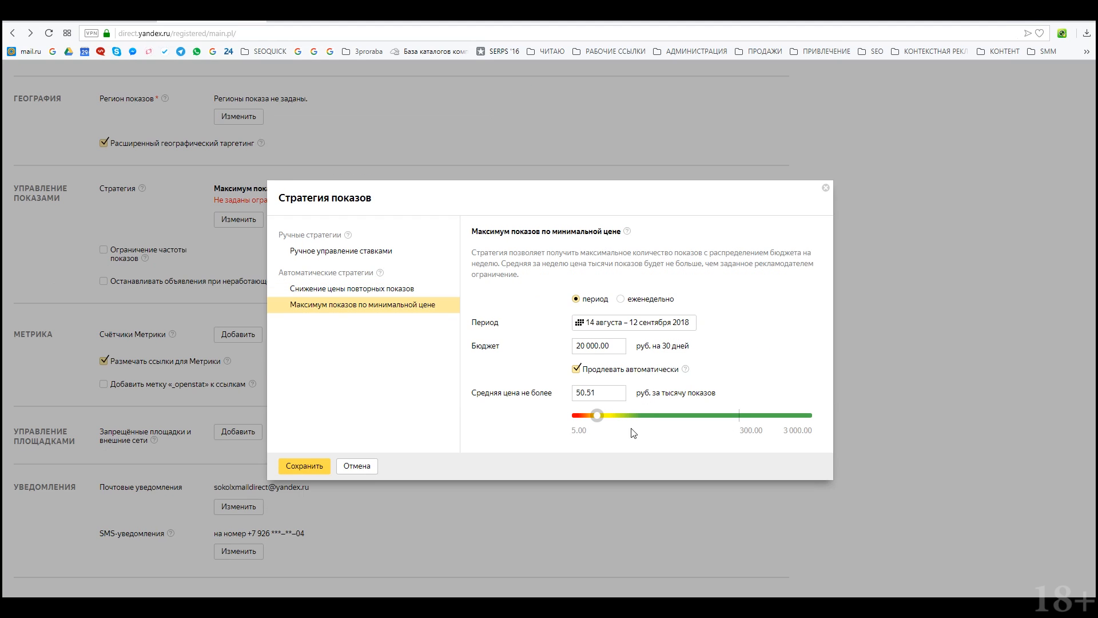
mouse_move(595, 416)
left_mouse_down()
mouse_move(619, 419)
mouse_move(588, 425)
mouse_move(586, 400)
mouse_move(605, 422)
mouse_move(643, 420)
mouse_move(599, 422)
mouse_move(657, 428)
mouse_move(631, 436)
mouse_move(574, 425)
mouse_move(597, 430)
left_mouse_up()
double_click(613, 392)
left_click(301, 465)
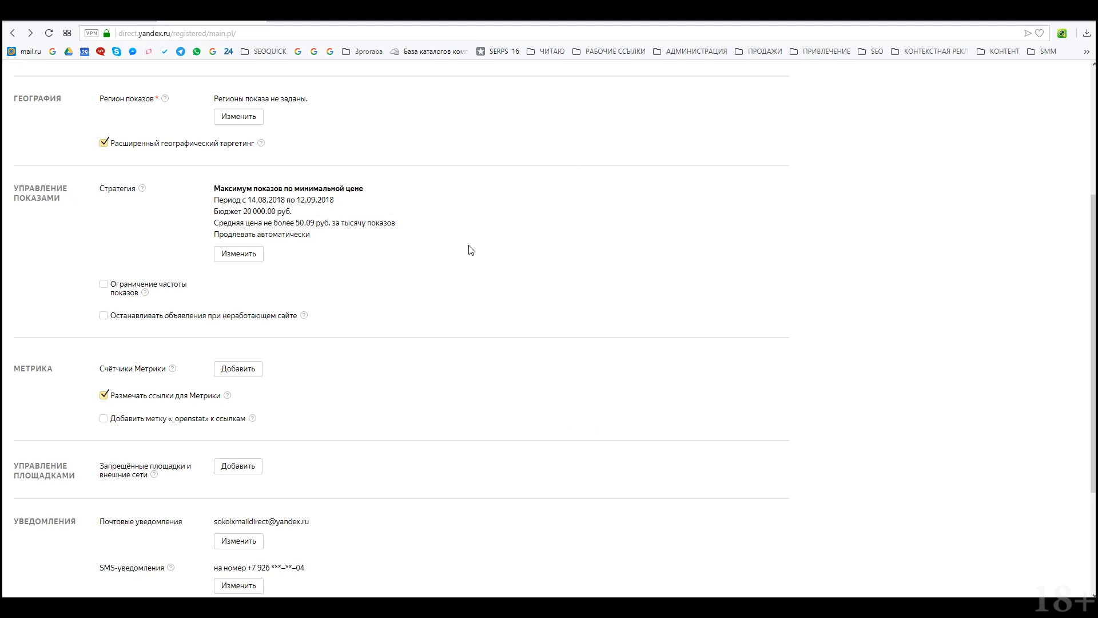
Step: Restrict the ad region to Москва и область only
scroll(471, 245, "up", 4)
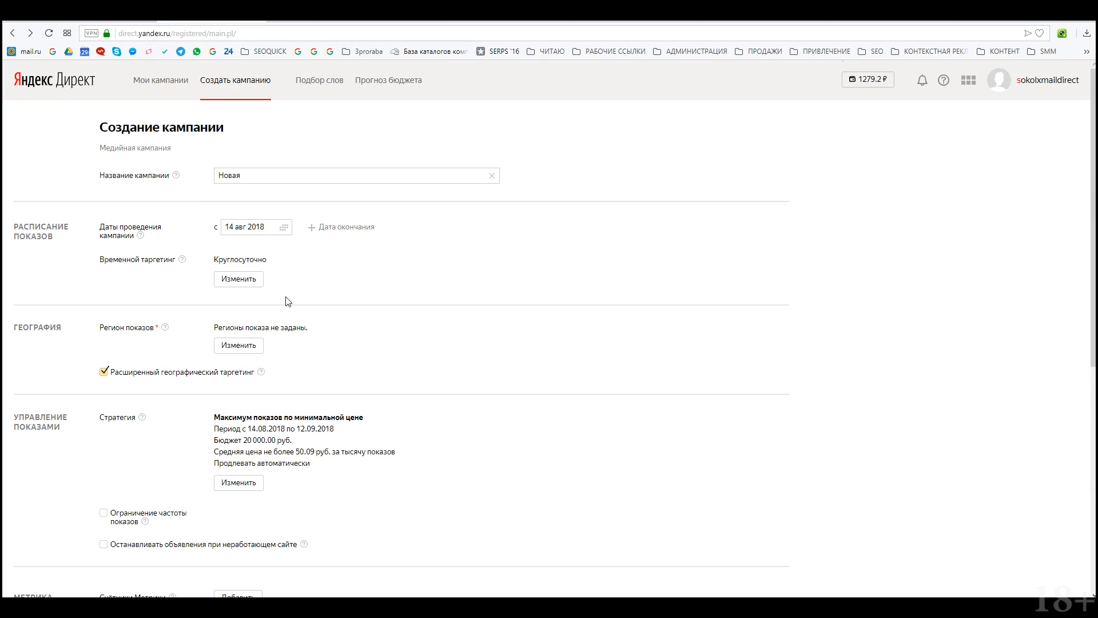
left_click(243, 343)
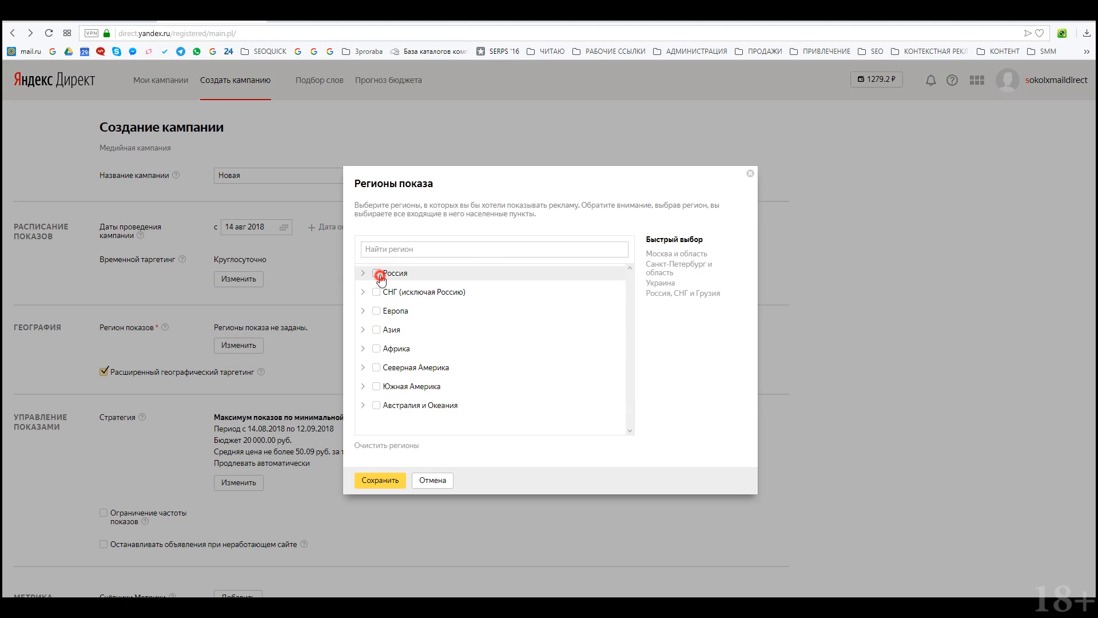
left_click(378, 274)
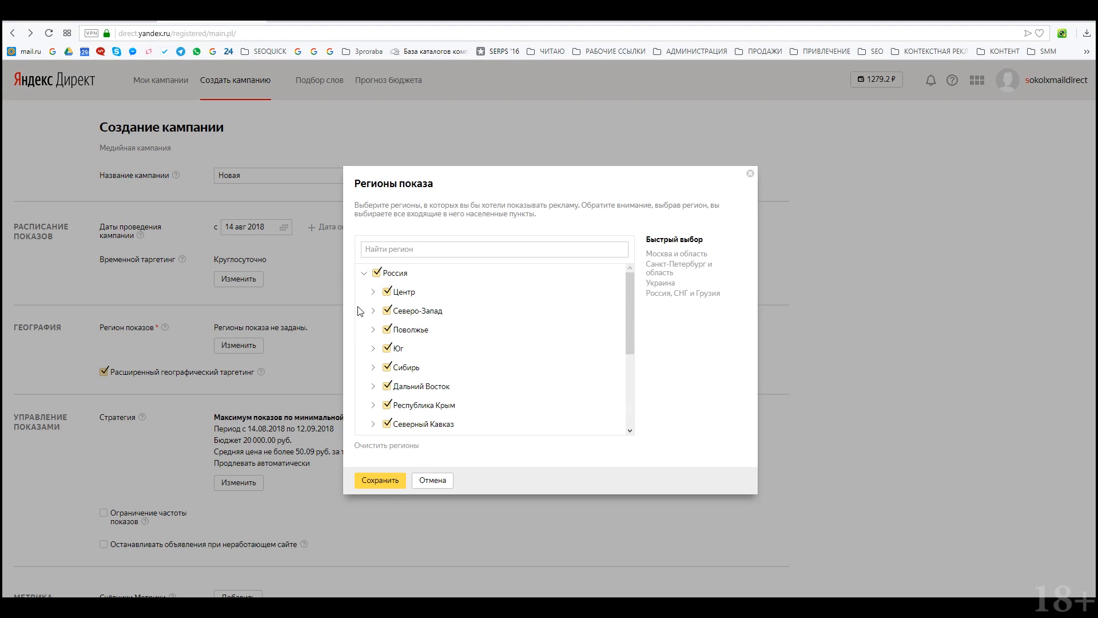
left_click(377, 274)
left_click(373, 292)
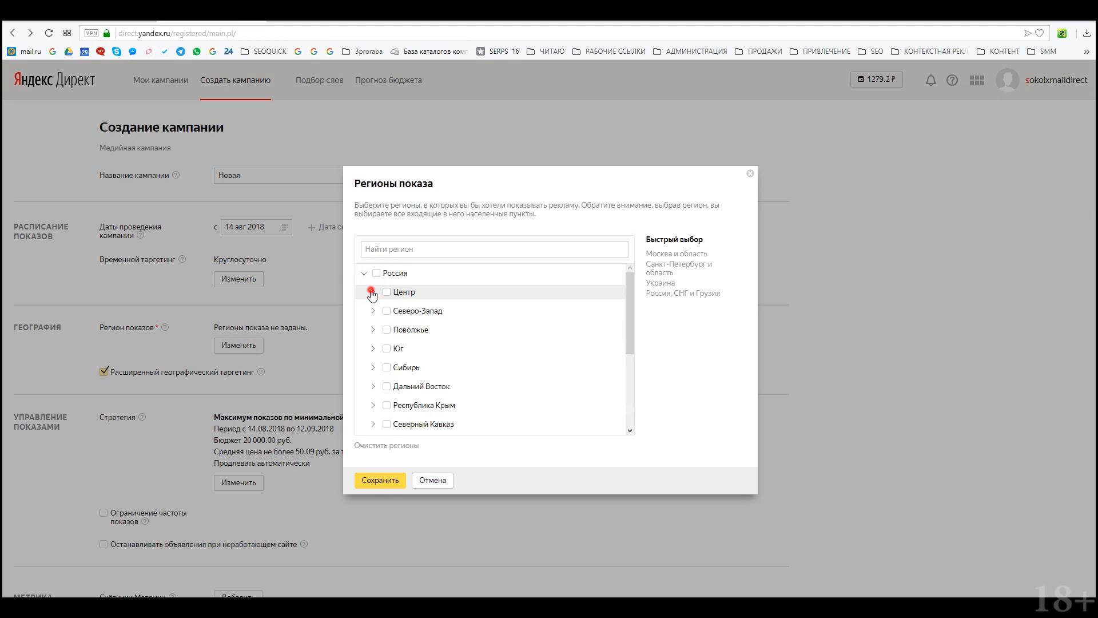
left_click(395, 312)
left_click(381, 480)
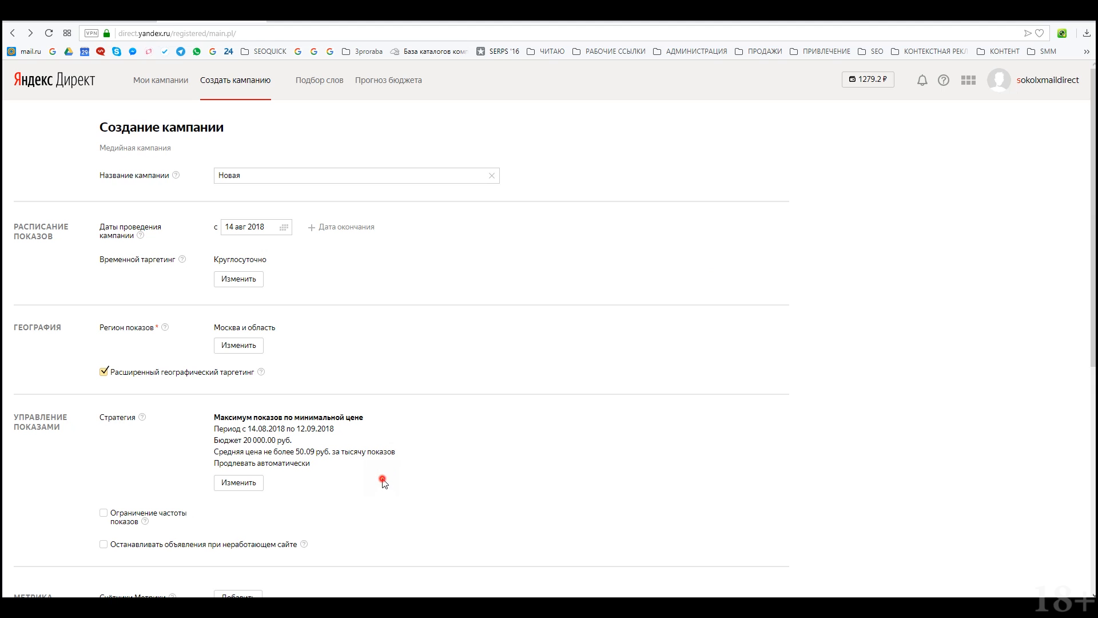
Step: Resave the strategy with a 61.89 average price cap and a 9 000 budget
left_click(244, 482)
left_click(499, 391)
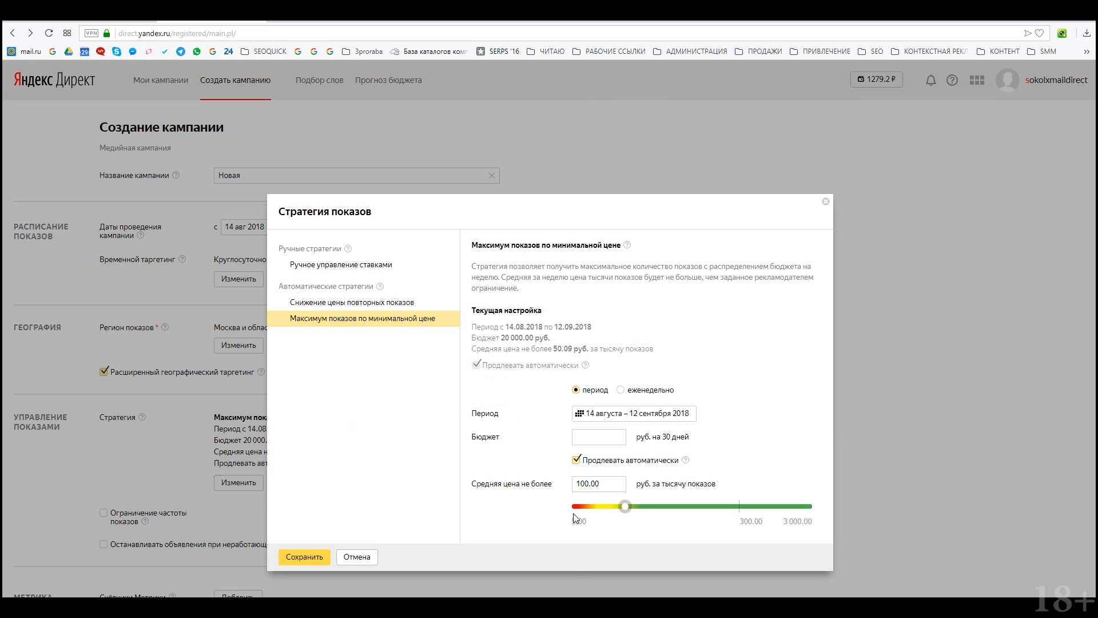
left_click_drag(626, 506, 604, 506)
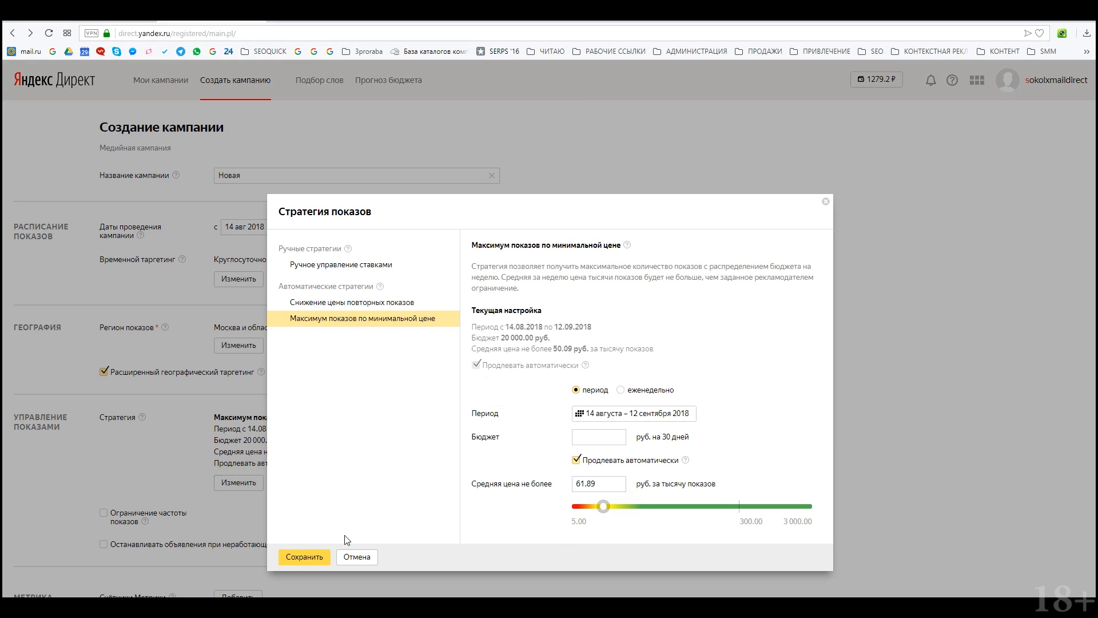
left_click(293, 559)
left_click(592, 439)
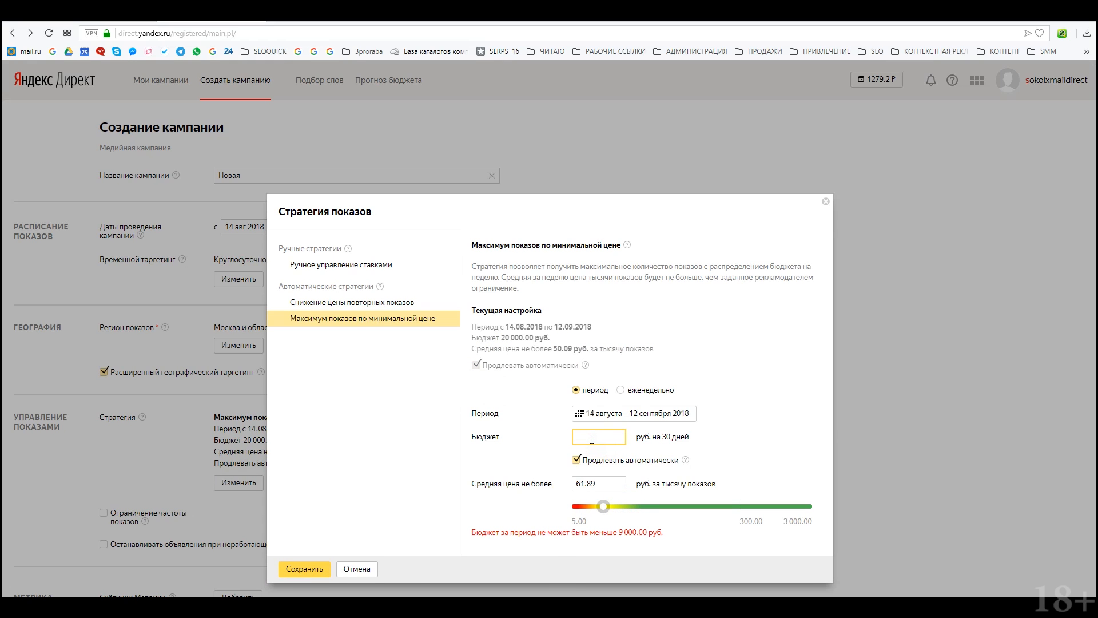
type("9000")
left_click(293, 557)
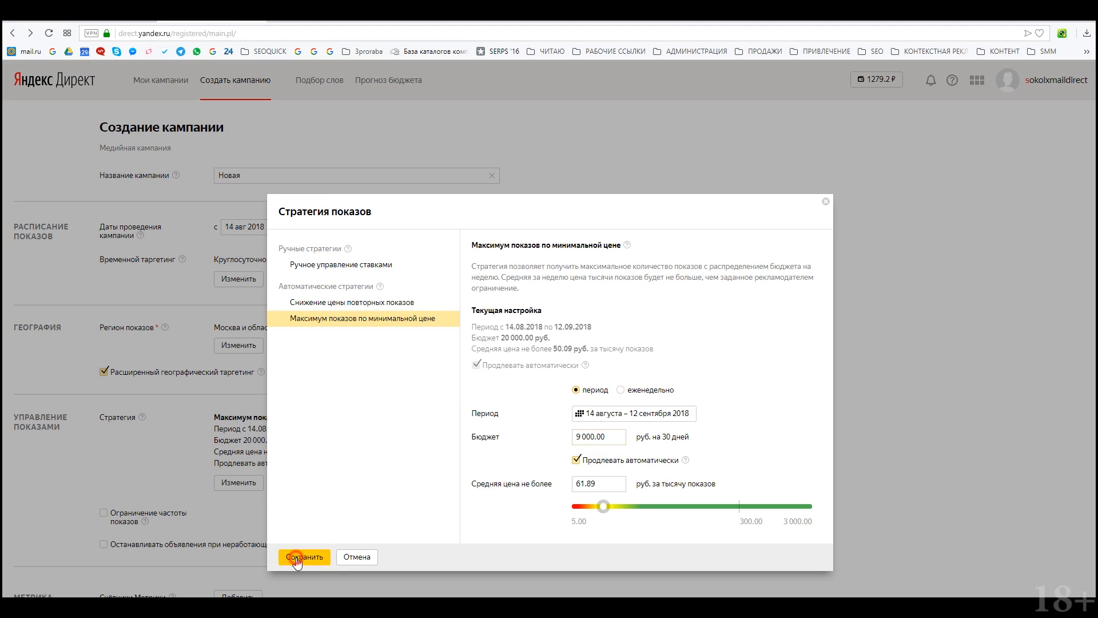
scroll(361, 313, "down", 2)
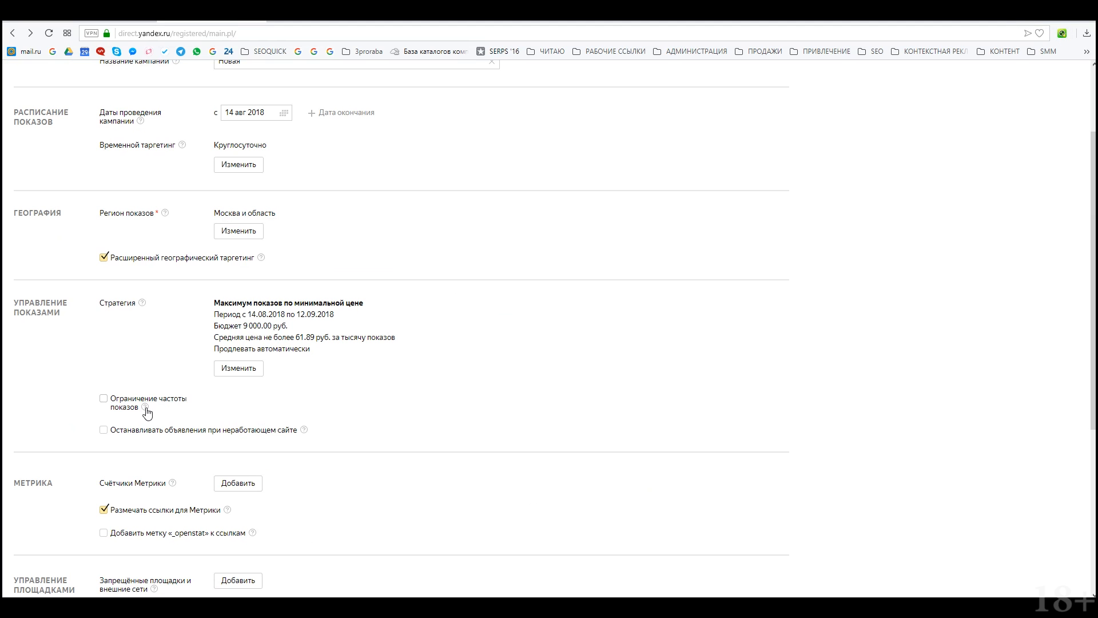
Step: Limit impression frequency to 30 per user over 7 days
scroll(148, 413, "down", 3)
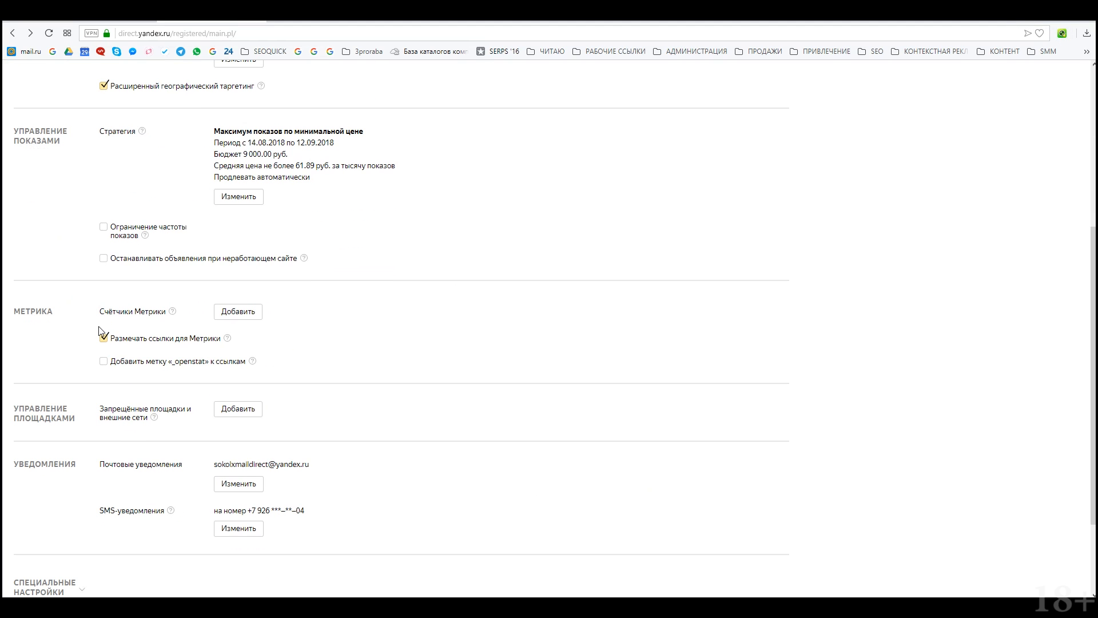
left_click(124, 235)
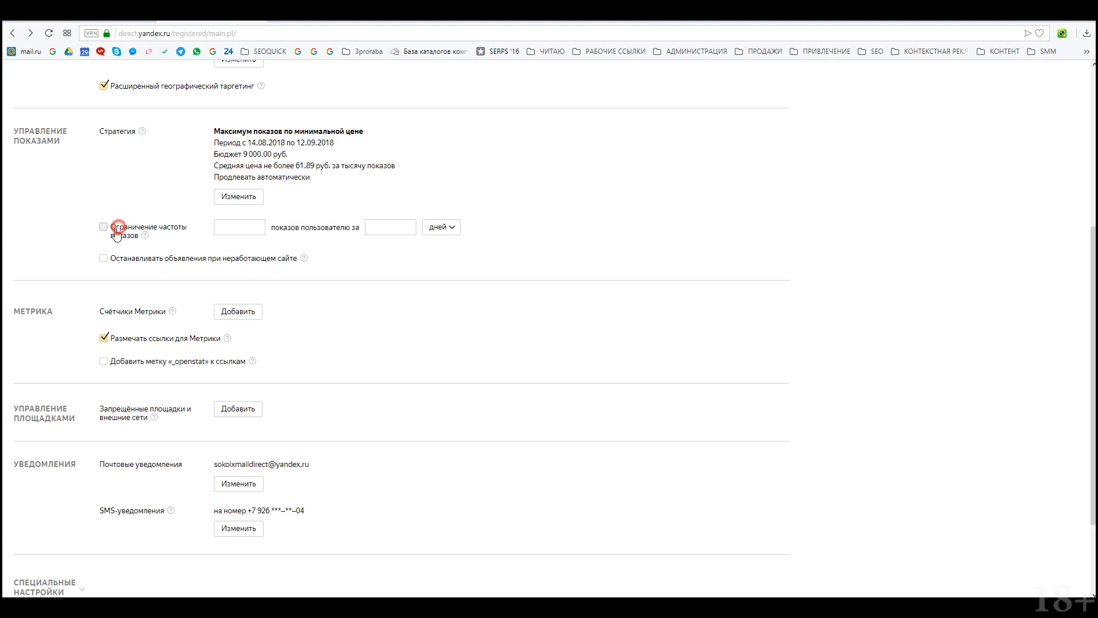
left_click(260, 228)
left_click(391, 227)
type("7")
left_click(487, 250)
scroll(433, 269, "down", 1)
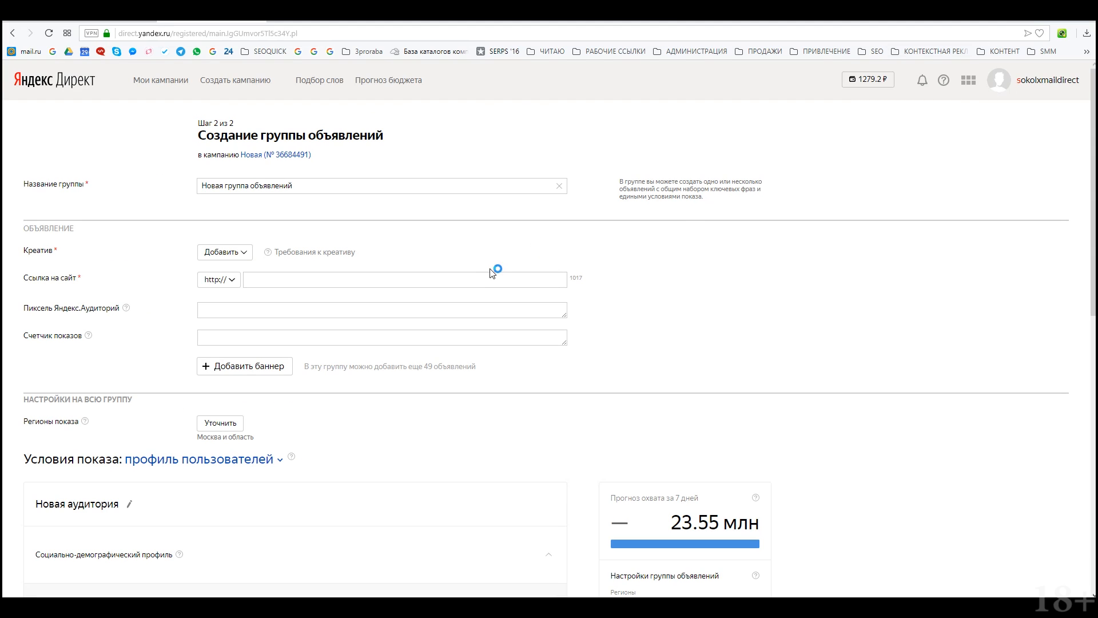
Step: Add the 1000x120, 336x280 and 300x300 banners from previously uploaded creatives
left_click(247, 253)
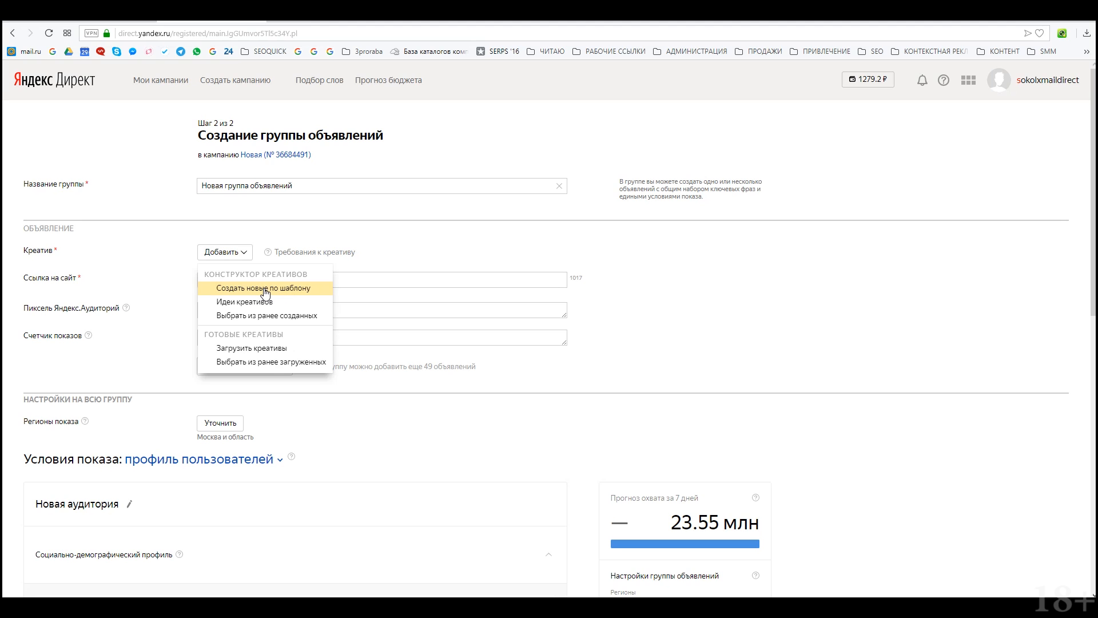
left_click(295, 361)
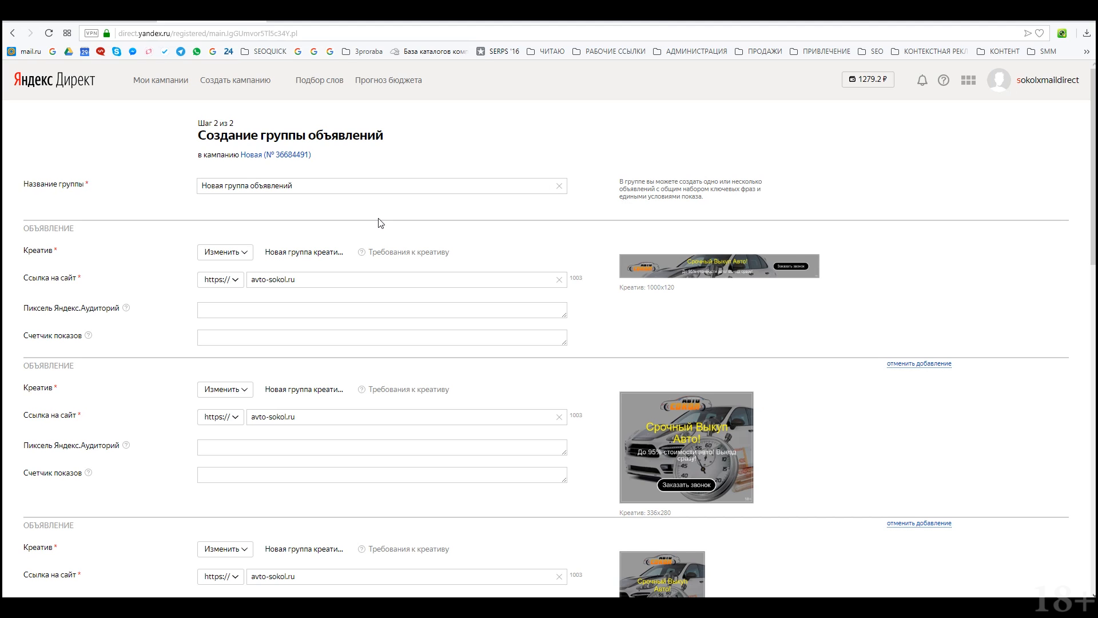
scroll(378, 223, "down", 2)
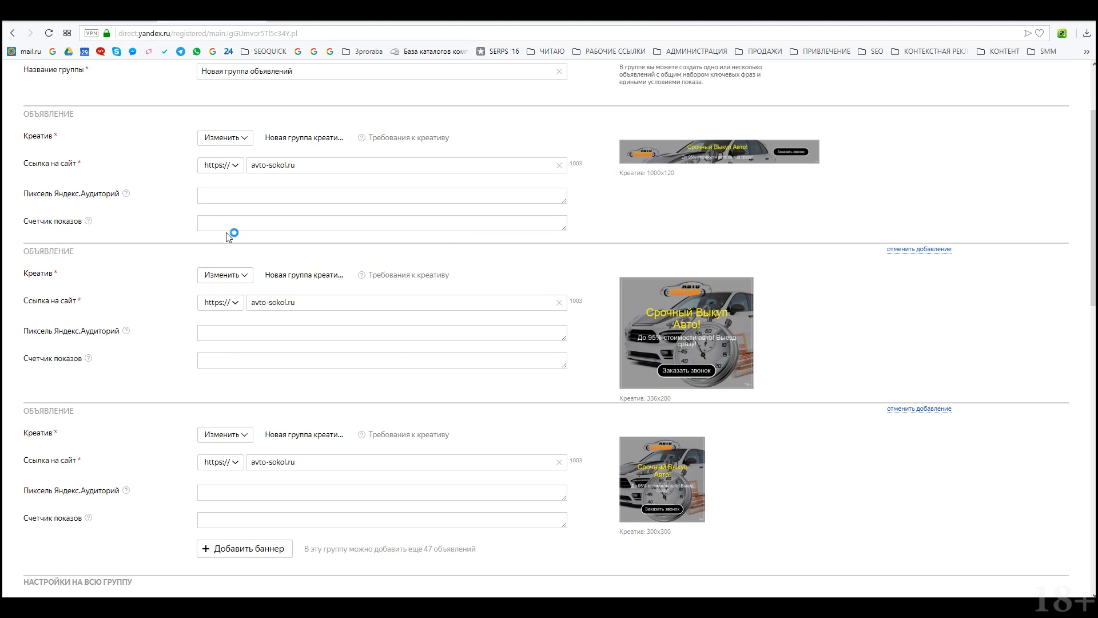
scroll(261, 242, "up", 2)
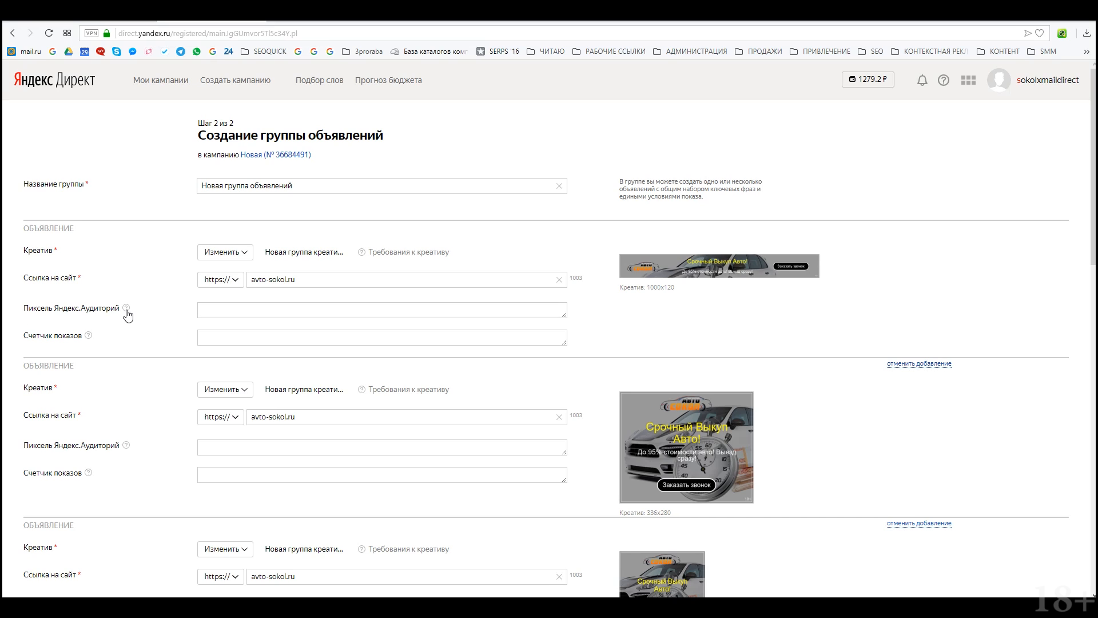
Step: Read the help for the Счетчик показов and Audiences Пиксель fields
left_click(88, 337)
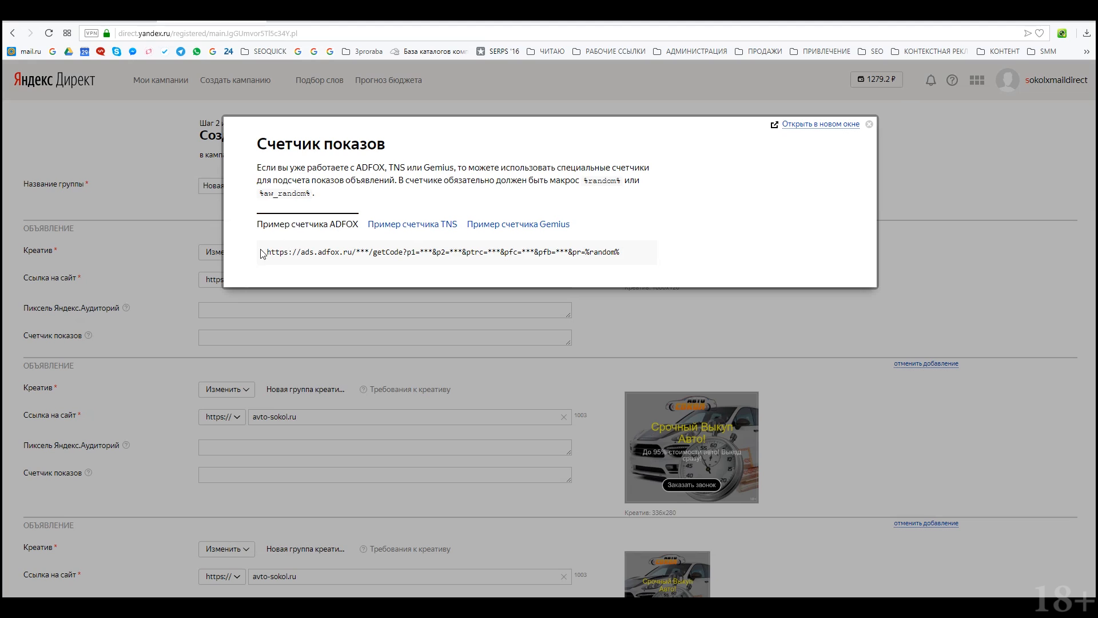
left_click(871, 124)
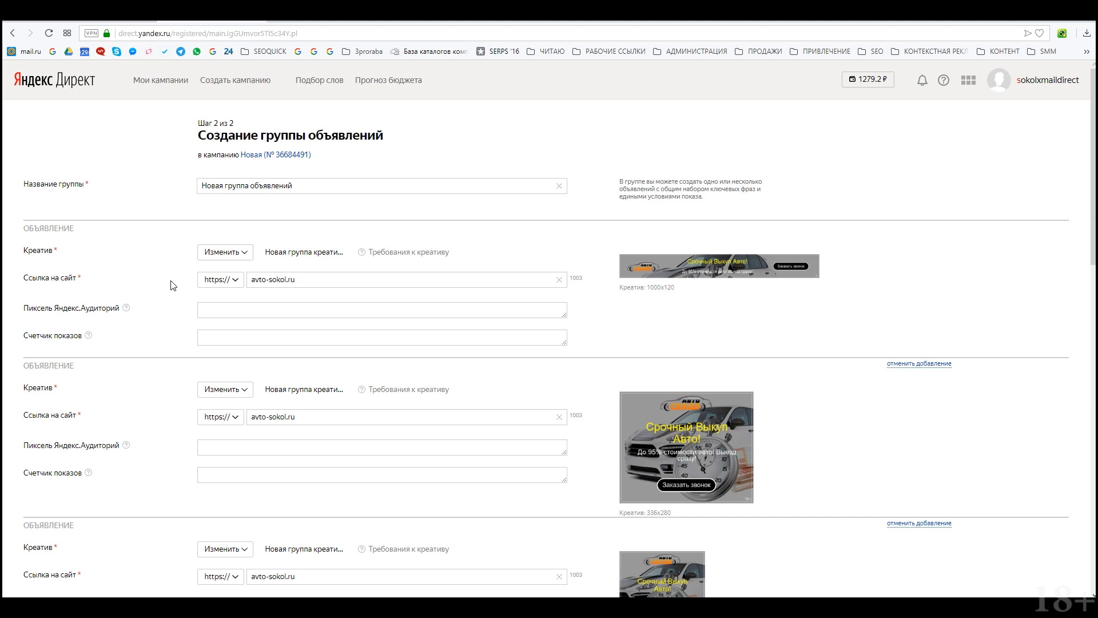
left_click(126, 309)
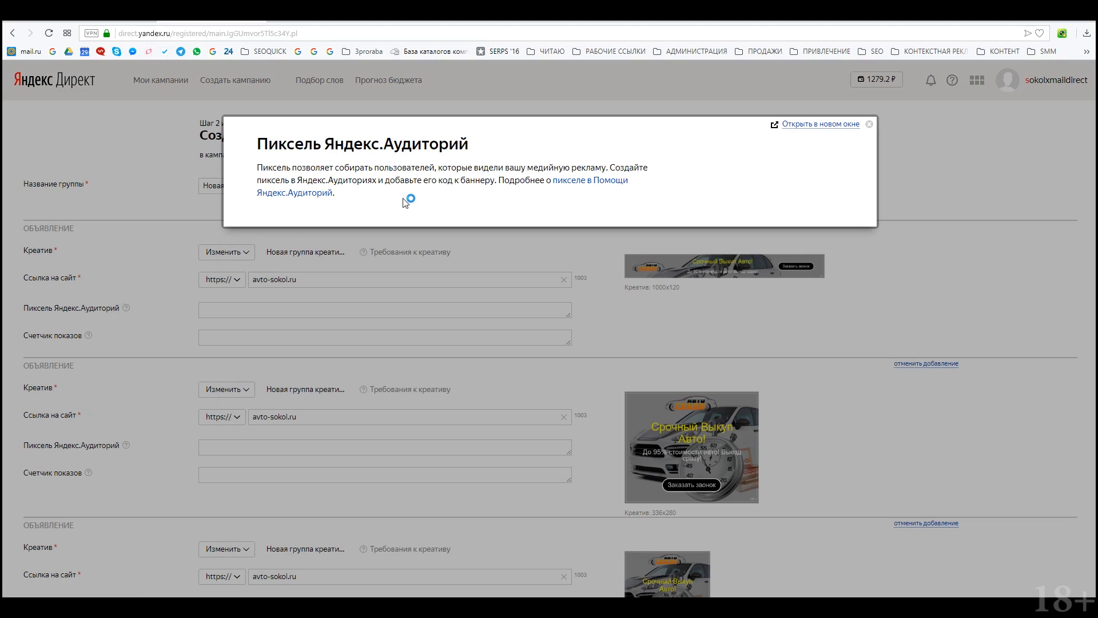
left_click(871, 125)
Step: Go to the Пиксели section of Yandex Audiences
left_click(343, 16)
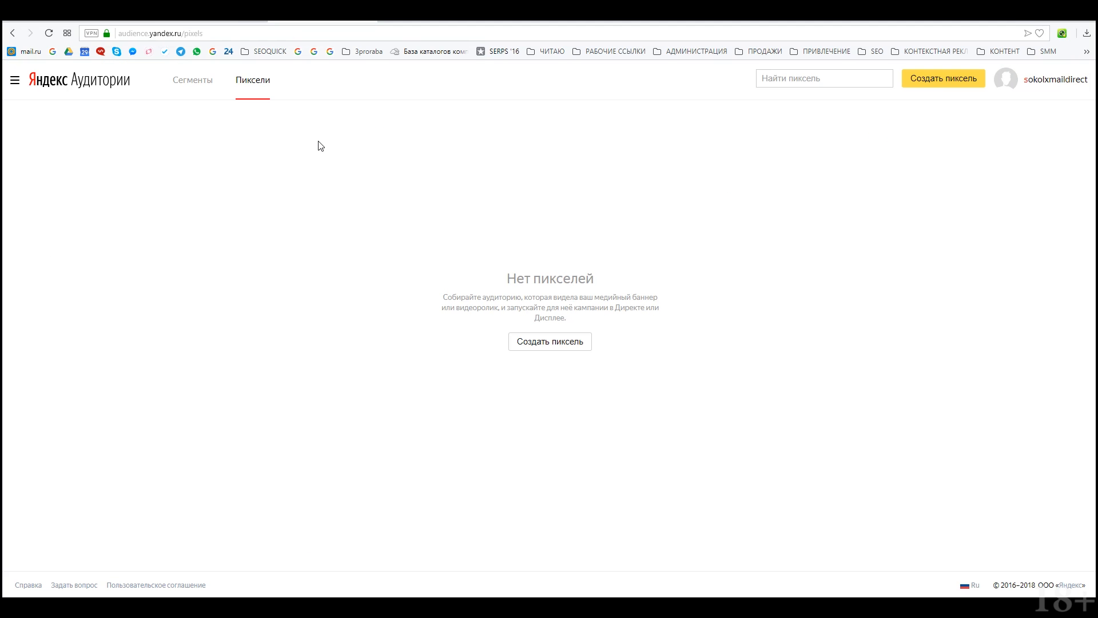
left_click(13, 85)
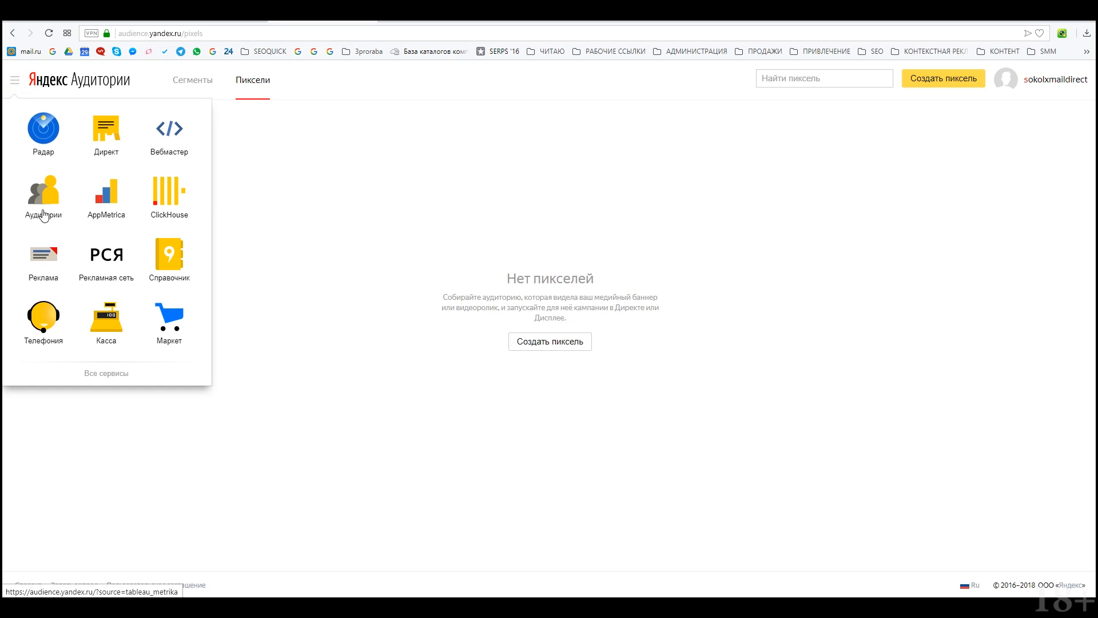
left_click(423, 229)
left_click(190, 80)
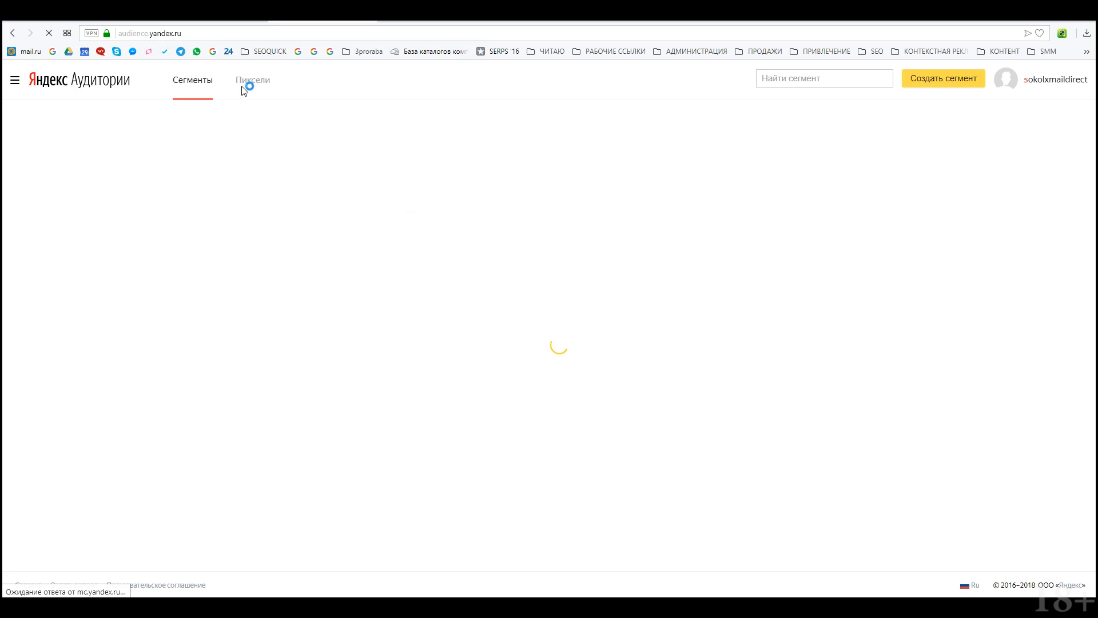
left_click(258, 85)
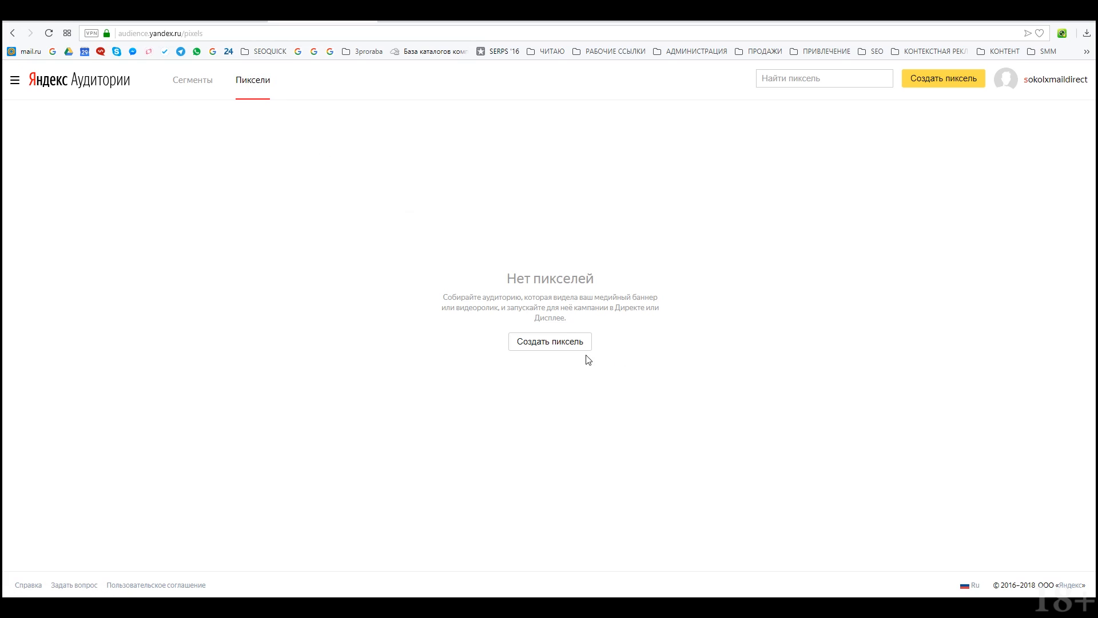
Step: Create a pixel named Баннер and copy its code
left_click(553, 342)
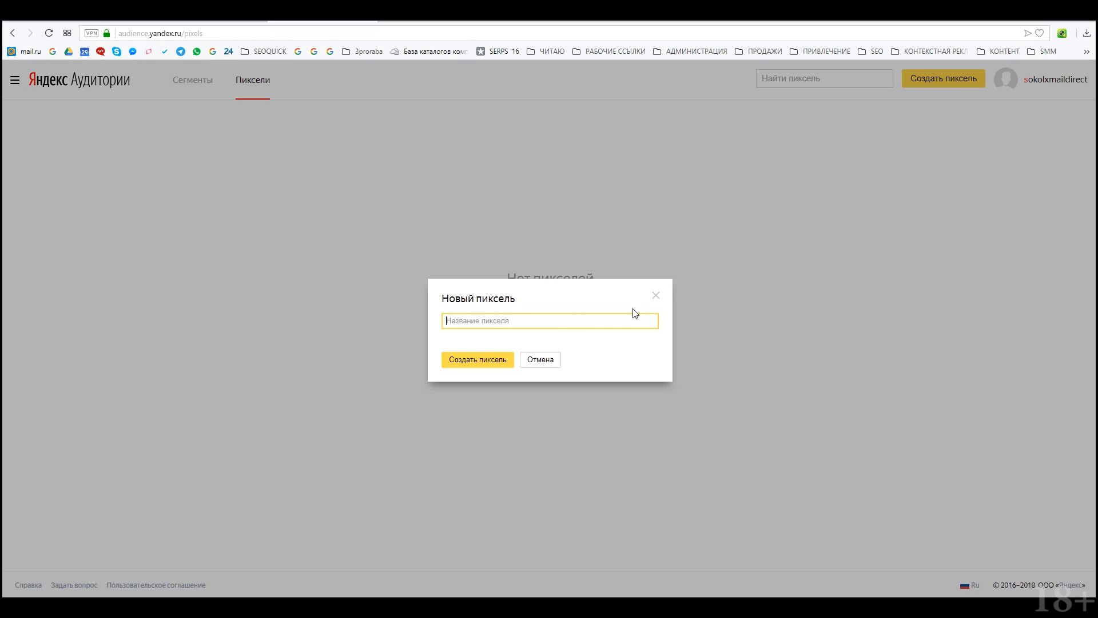
type("Баннер")
left_click(490, 360)
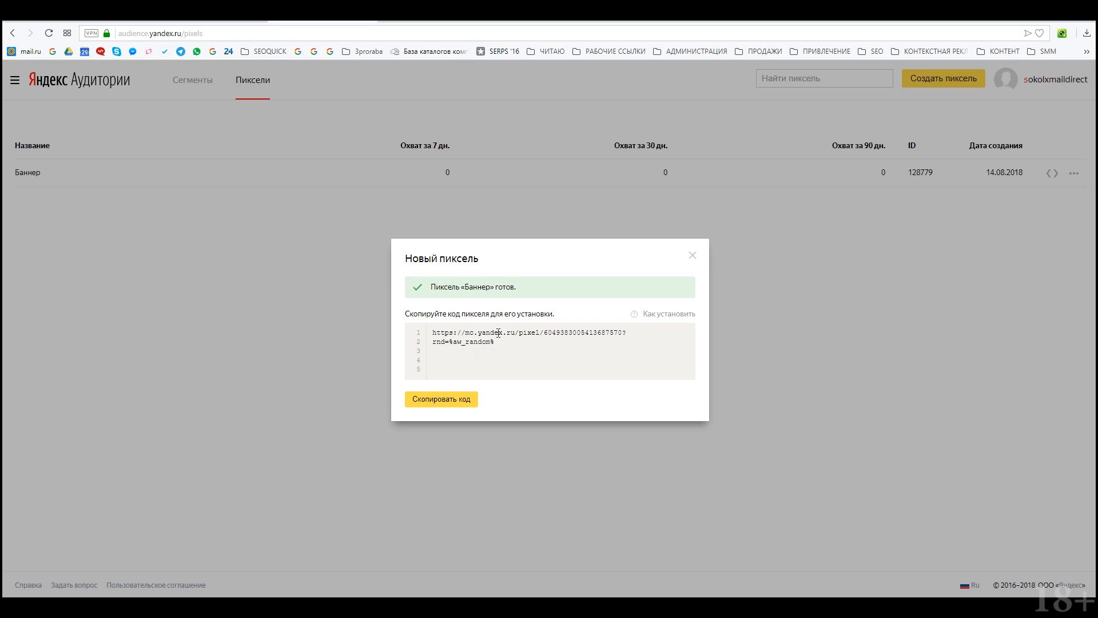
left_click(450, 405)
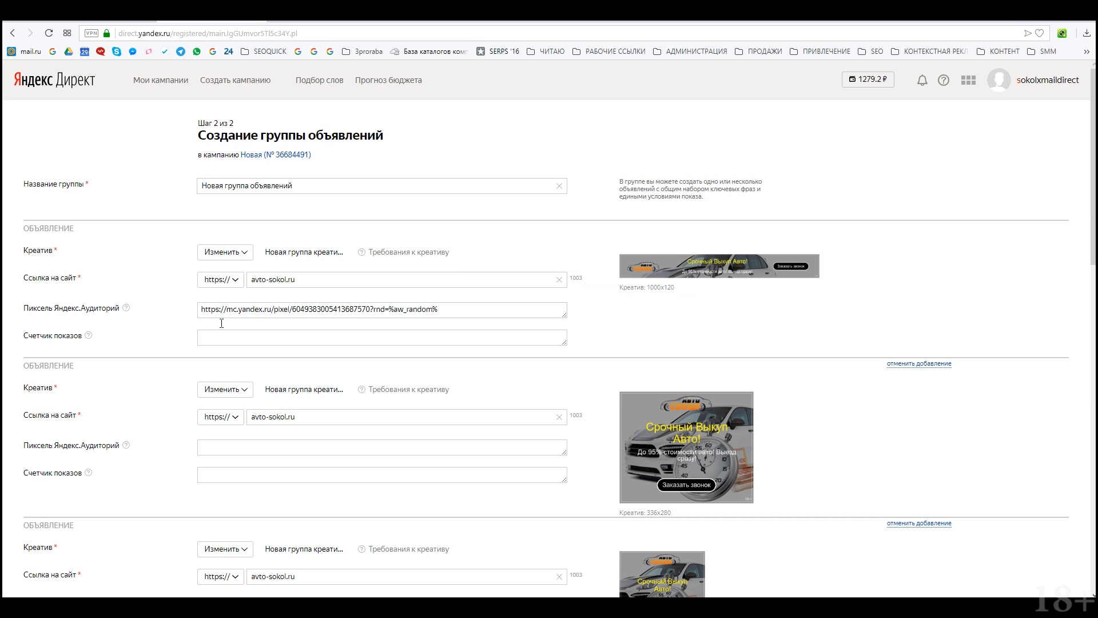
Step: Paste the Баннер pixel code into the second and third banners' pixel fields
left_click(237, 442)
key("ctrl+v")
scroll(270, 492, "down", 4)
left_click(201, 379)
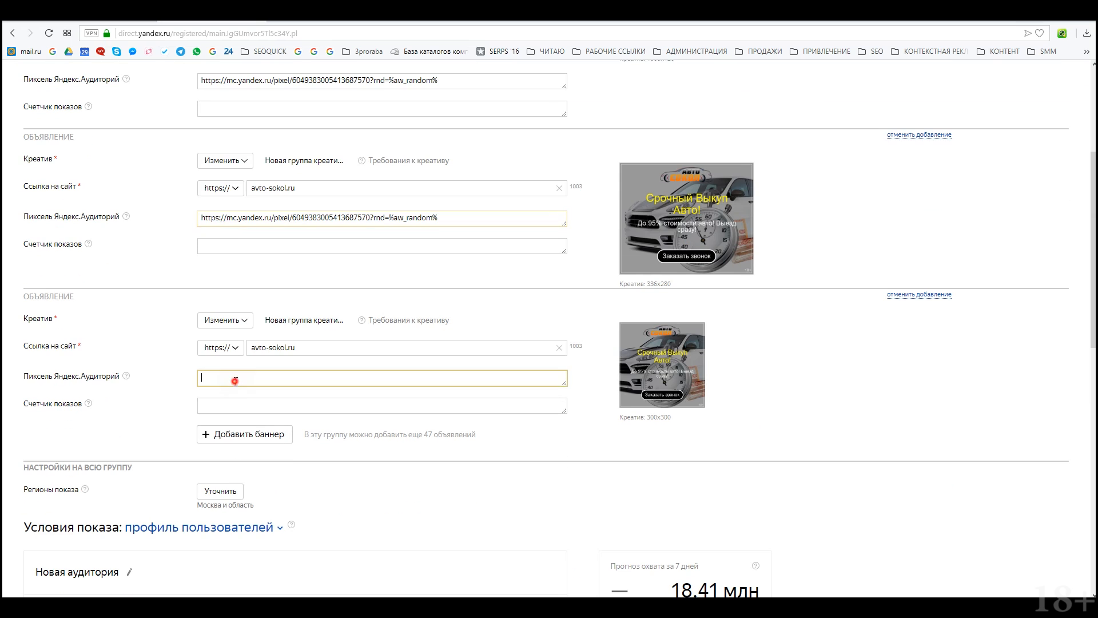
key("ctrl+v")
scroll(502, 360, "up", 5)
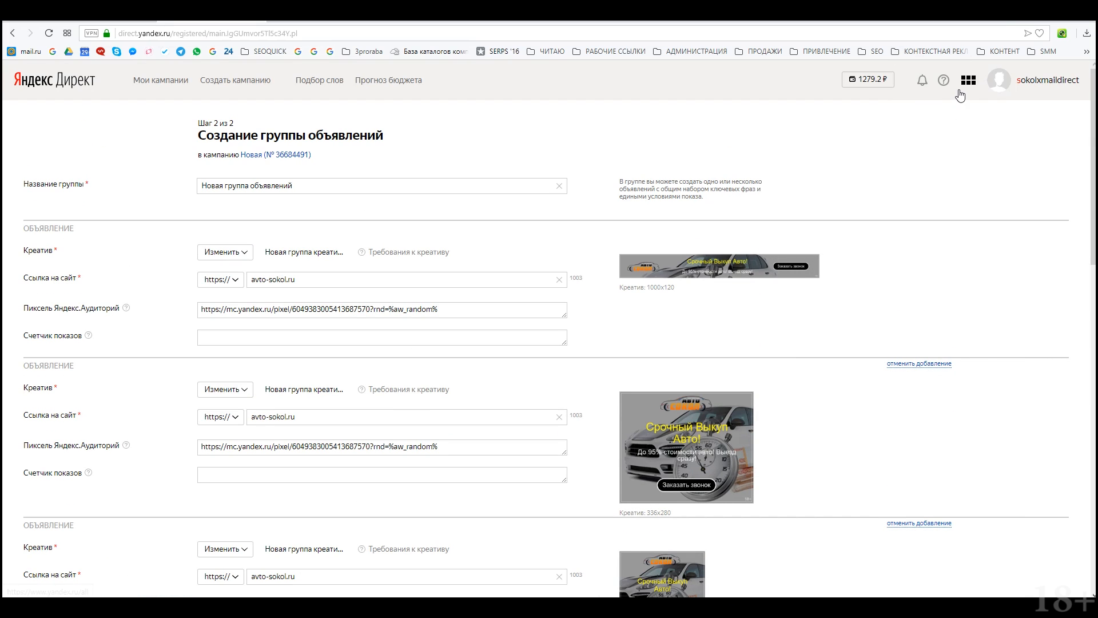
left_click(323, 22)
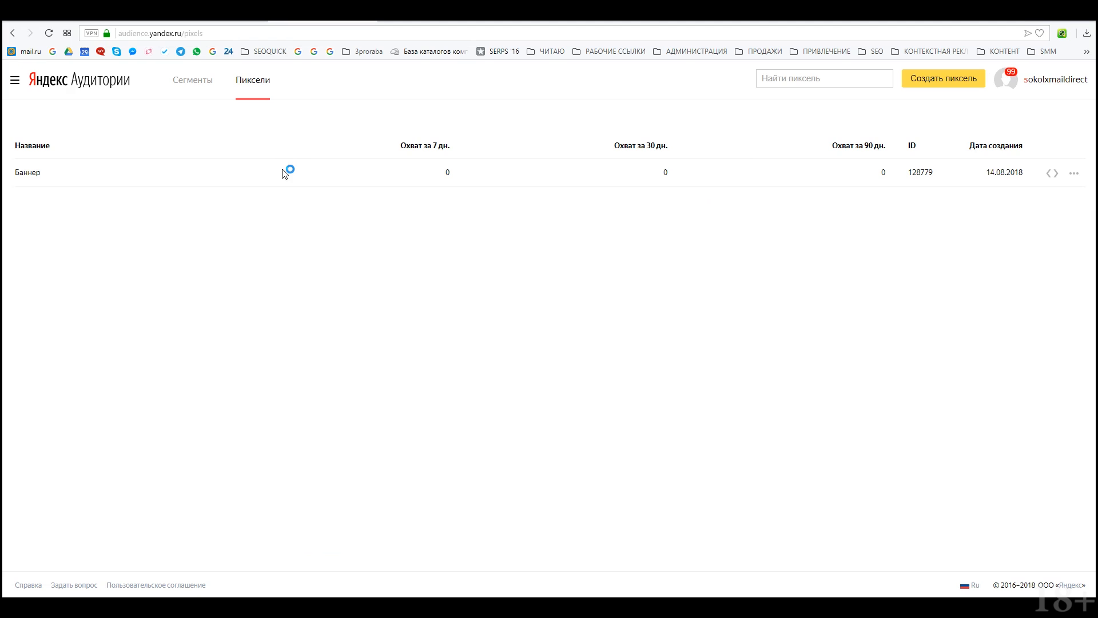
Step: Start a new segment based on the Баннер Audiences pixel (128779)
left_click(15, 83)
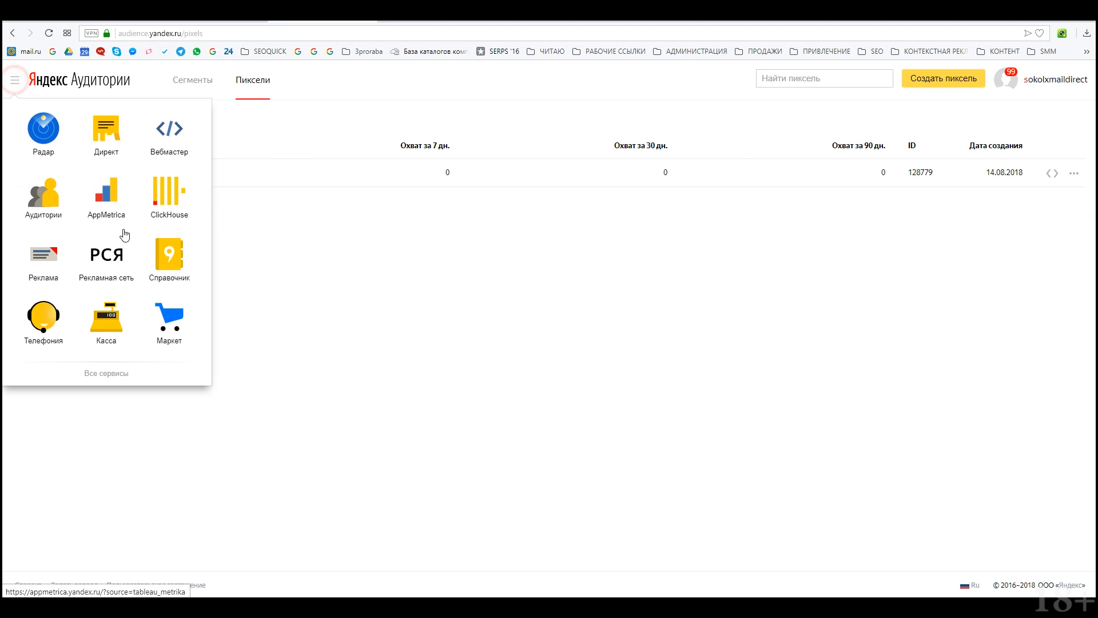
left_click(451, 287)
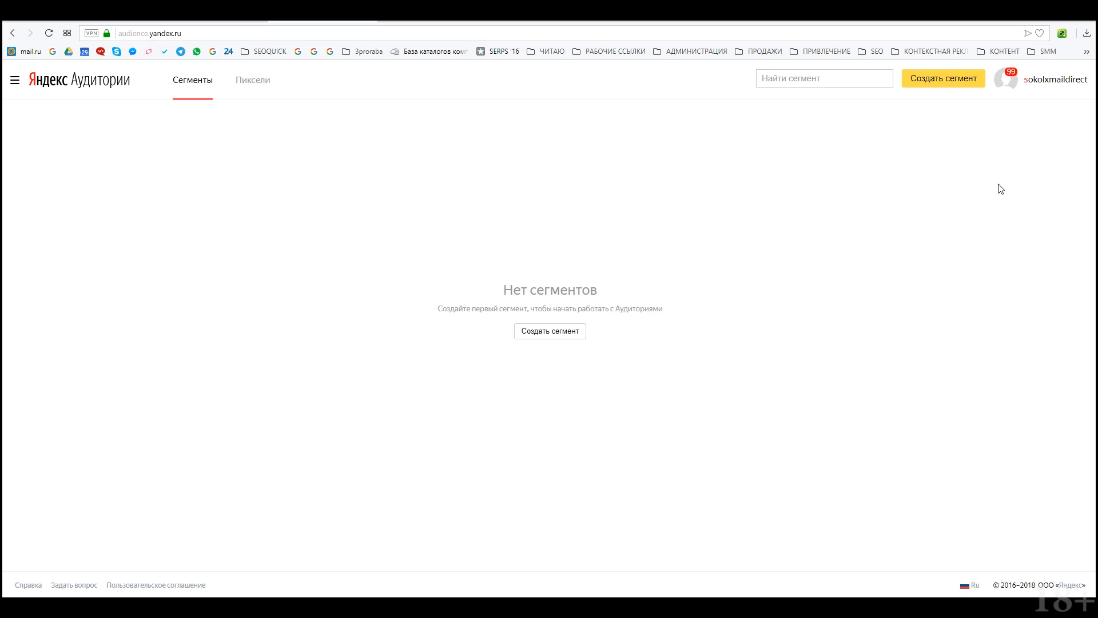
left_click(569, 330)
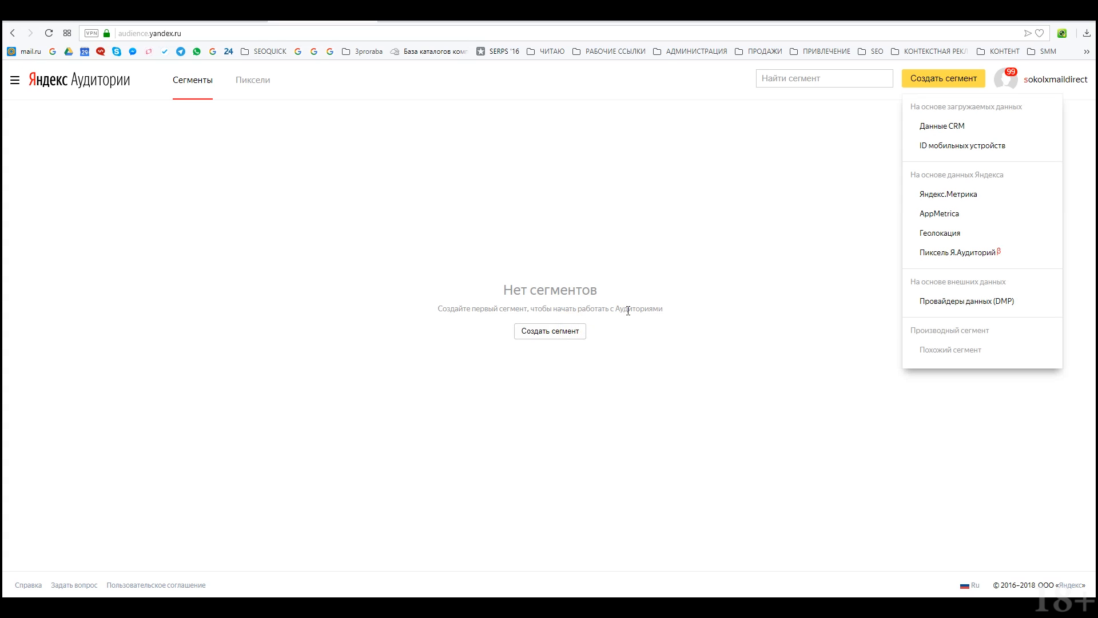
left_click(979, 256)
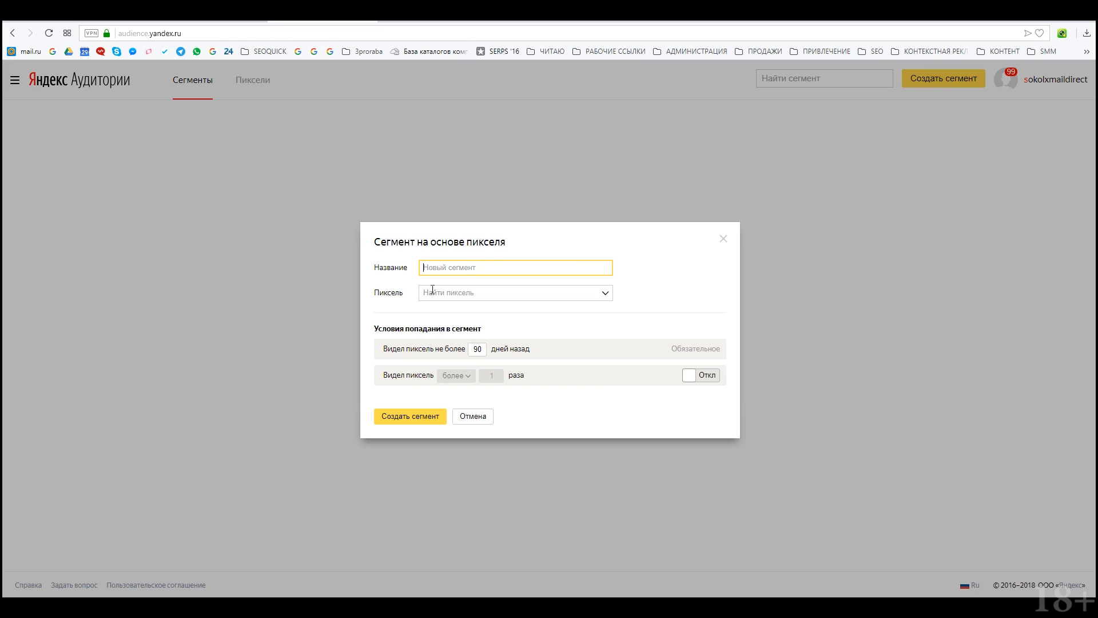
left_click(482, 296)
left_click(481, 314)
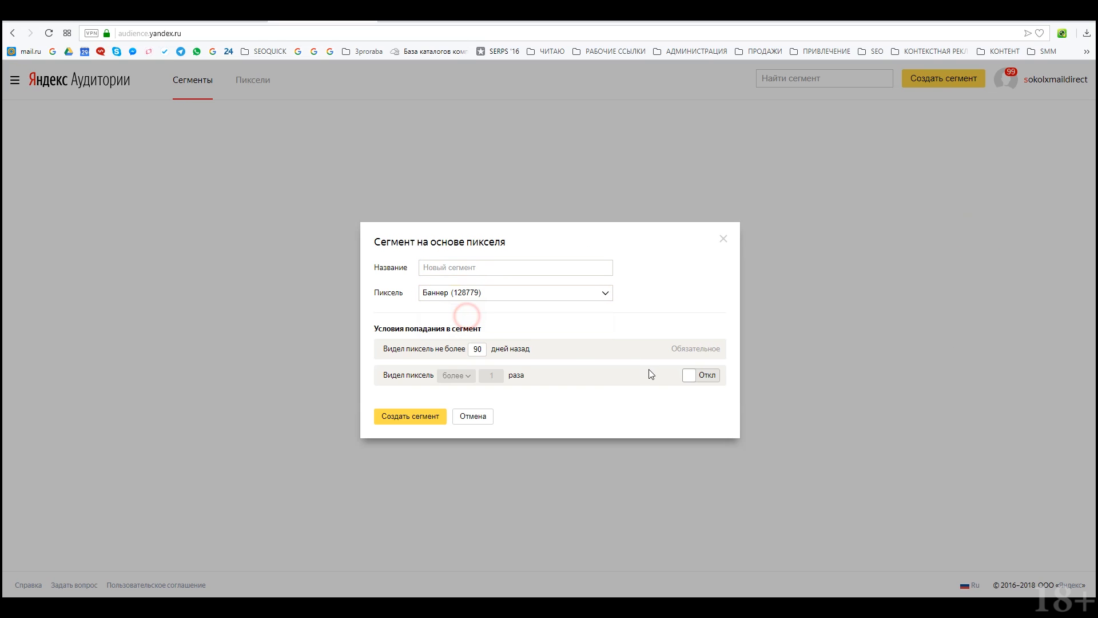
Step: Name it Те кто видели баннер, require more than 2 pixel views, and create it
left_click(492, 271)
type("Nt")
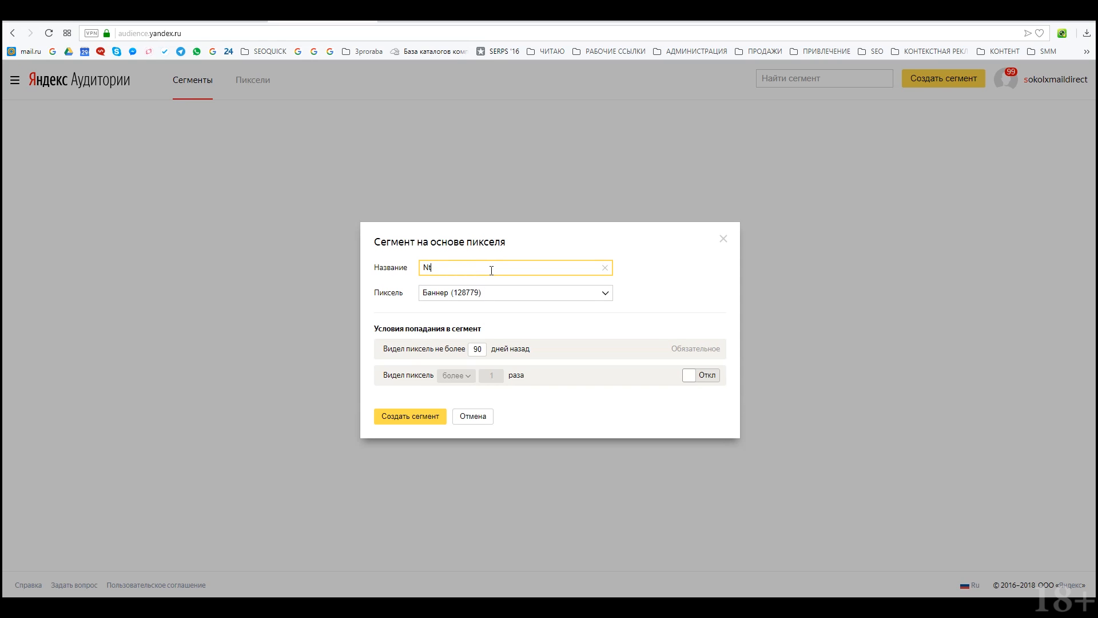
key("BackSpace")
key("BackSpace")
type("Те к")
left_click(704, 376)
left_click(501, 373)
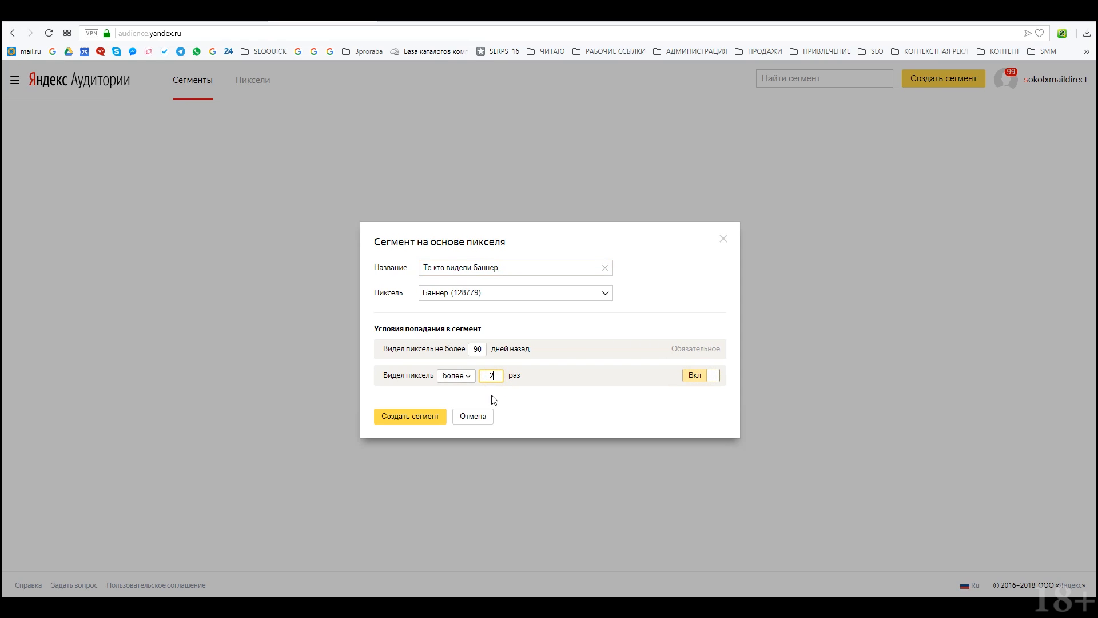
left_click(425, 416)
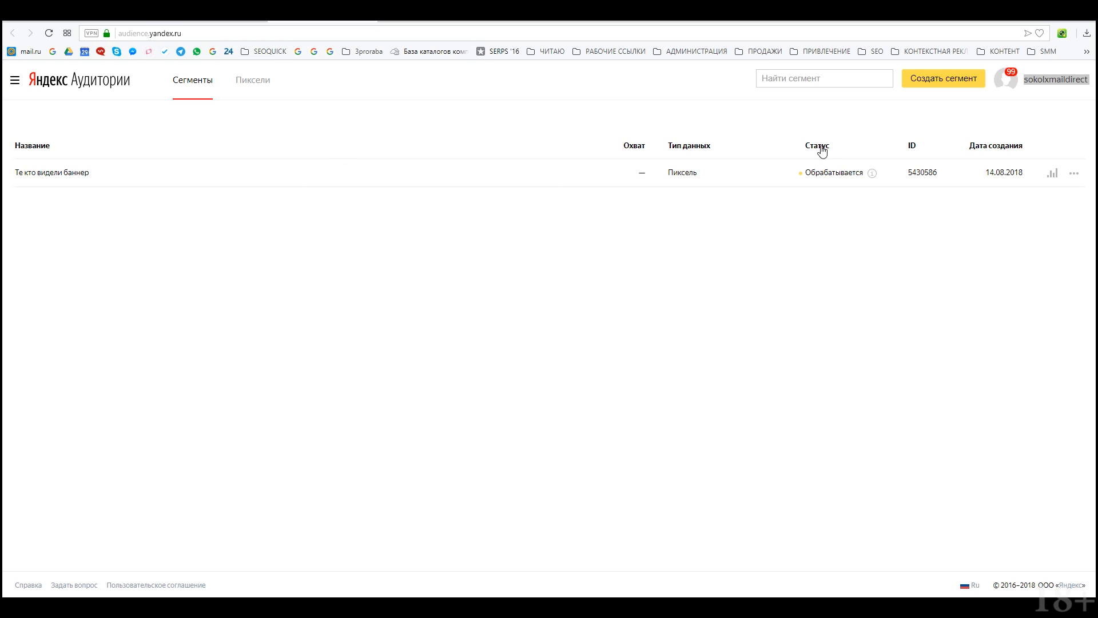
Step: Open access settings for the Те кто видели баннер segment and start entering a login to share with
left_click(1075, 177)
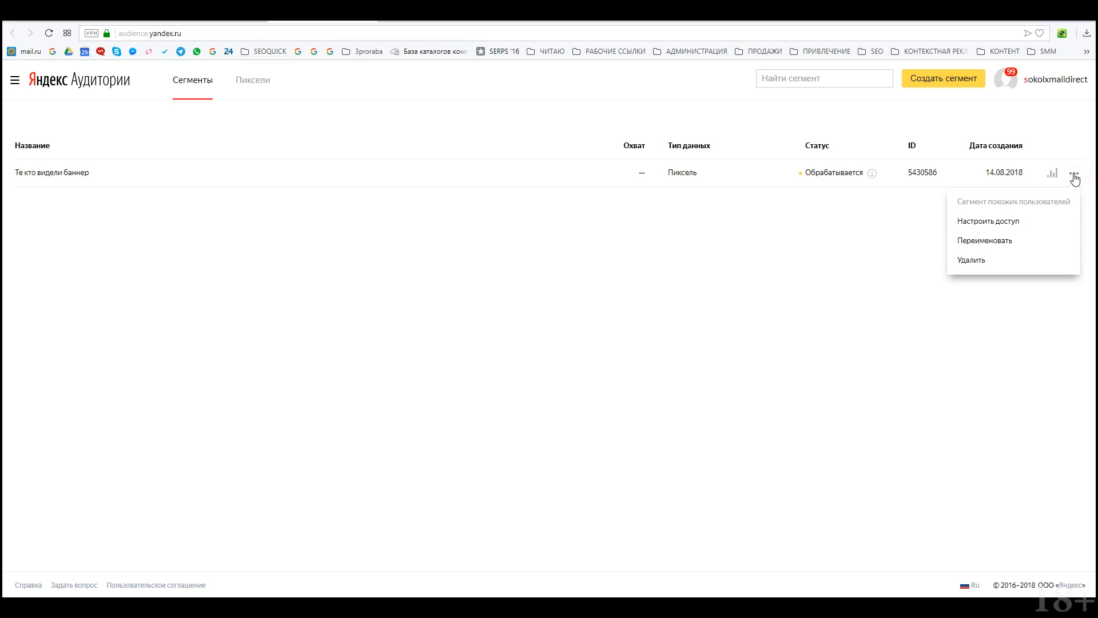
left_click(1007, 223)
left_click(437, 264)
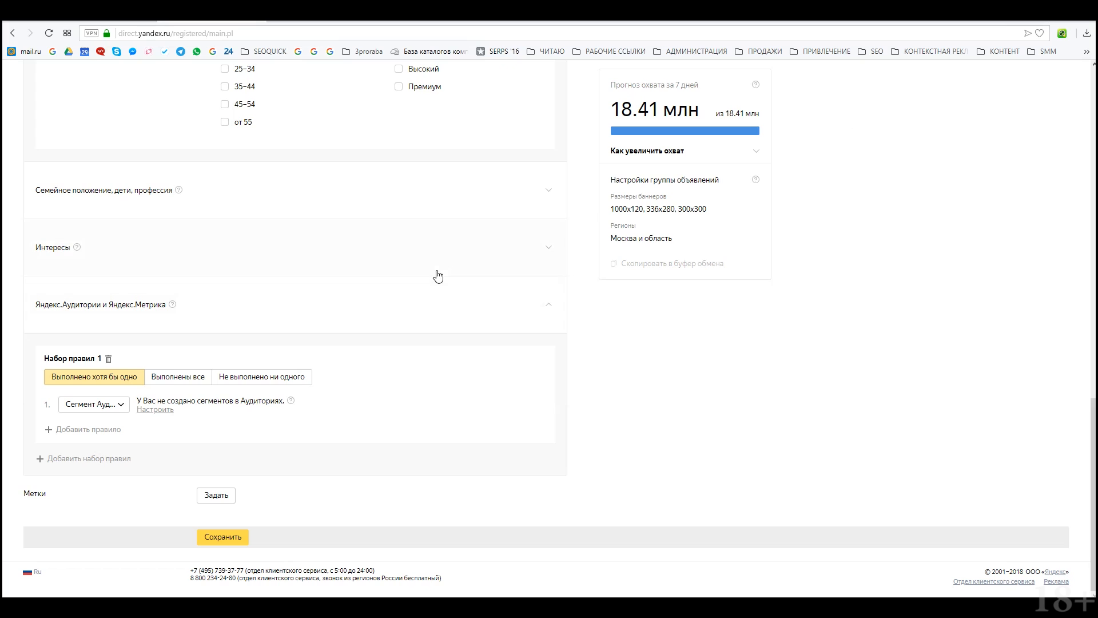
Step: Set the audience rule type to Цель Метрики with goal avto-sokol.ru :: заявка over 90 days
scroll(276, 336, "down", 1)
left_click(111, 404)
left_click(460, 400)
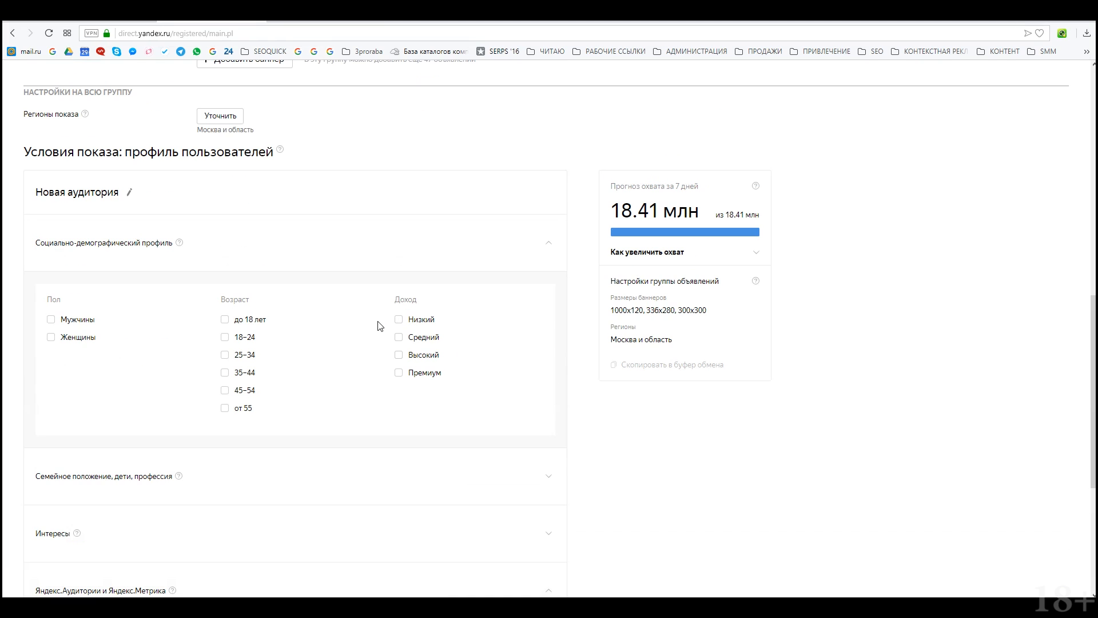
left_click(119, 409)
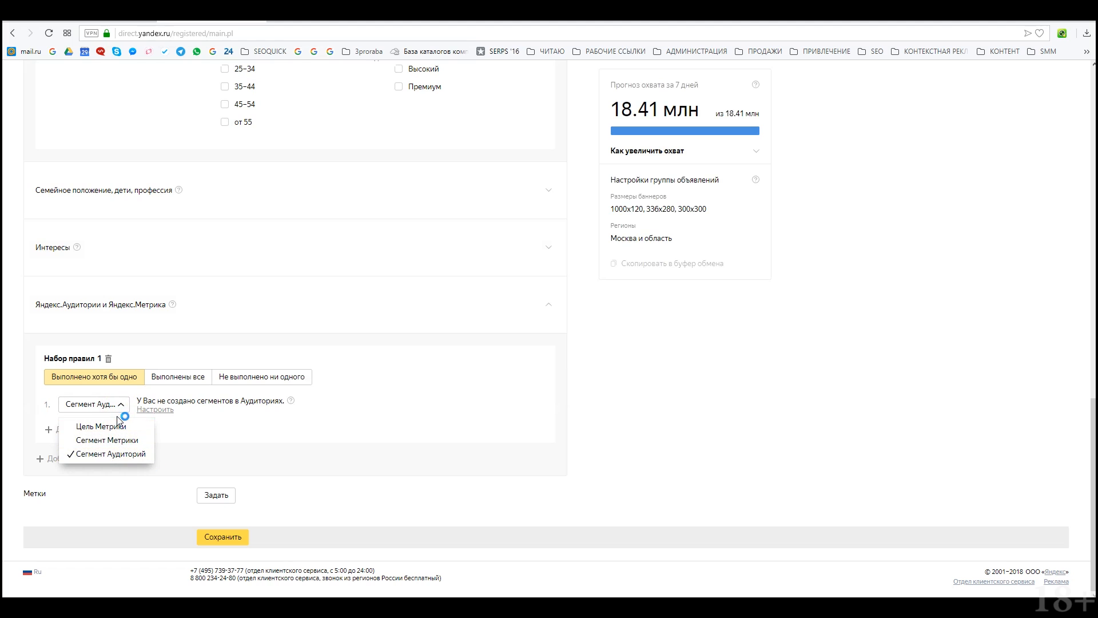
left_click(119, 425)
left_click(185, 425)
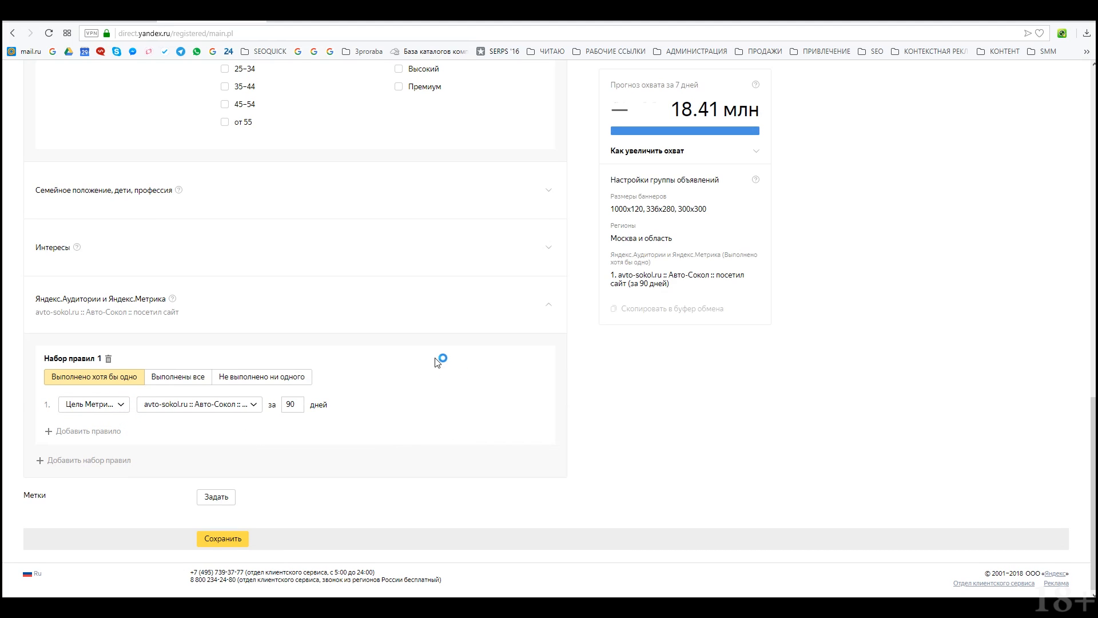
scroll(194, 332, "up", 9)
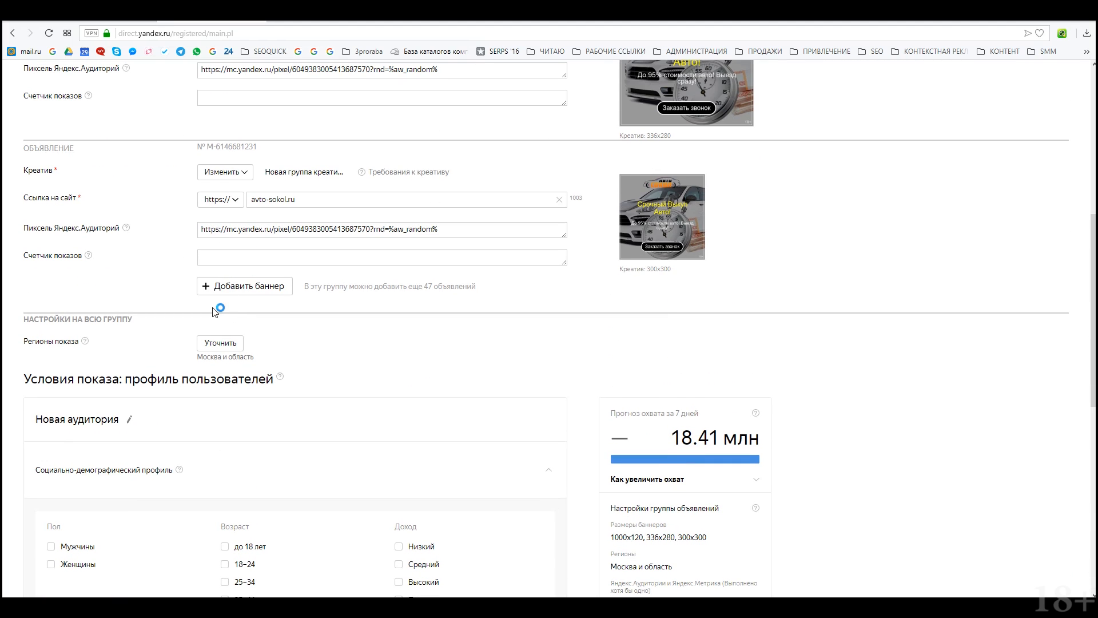
scroll(225, 309, "down", 9)
left_click(115, 404)
left_click(126, 424)
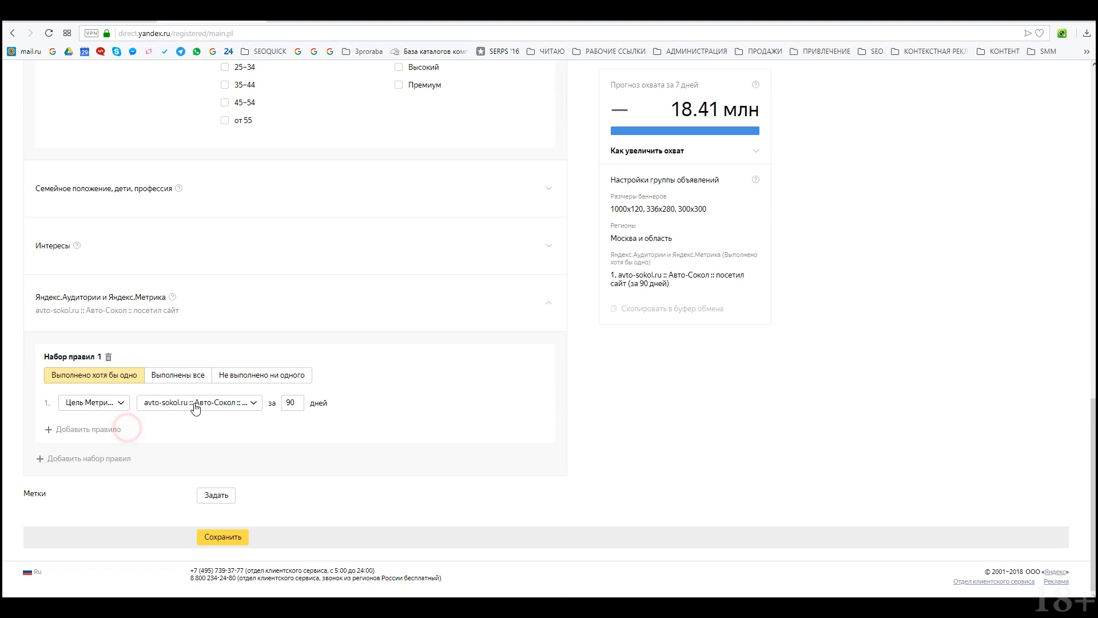
left_click(196, 403)
left_click(224, 438)
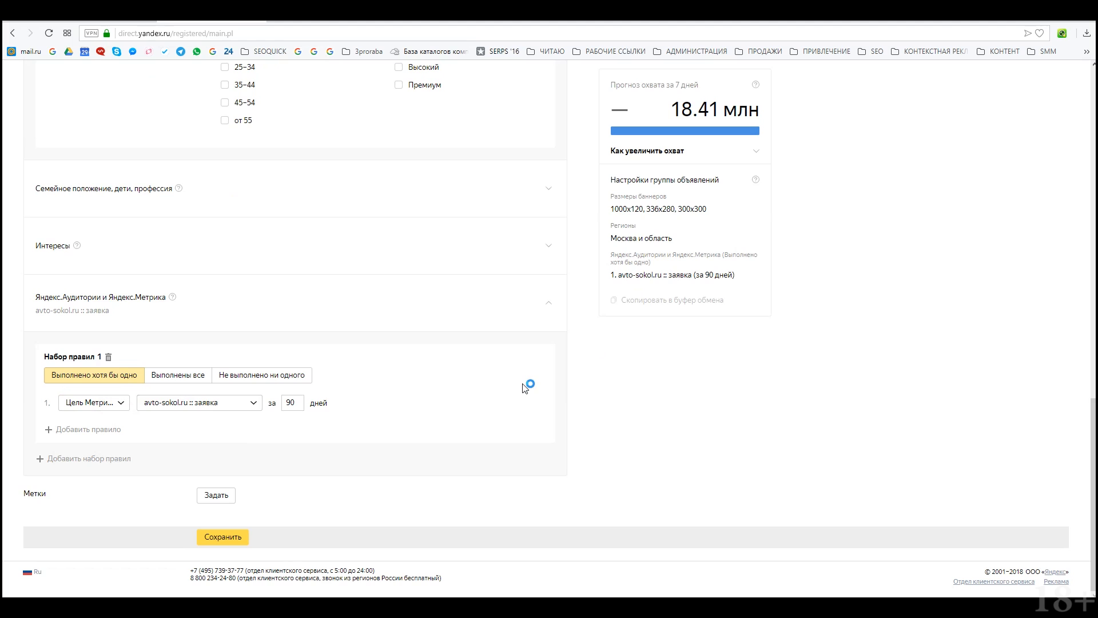
Step: Clear the old profile selections: men, 35–44, 45–54, medium and high income
scroll(678, 245, "up", 5)
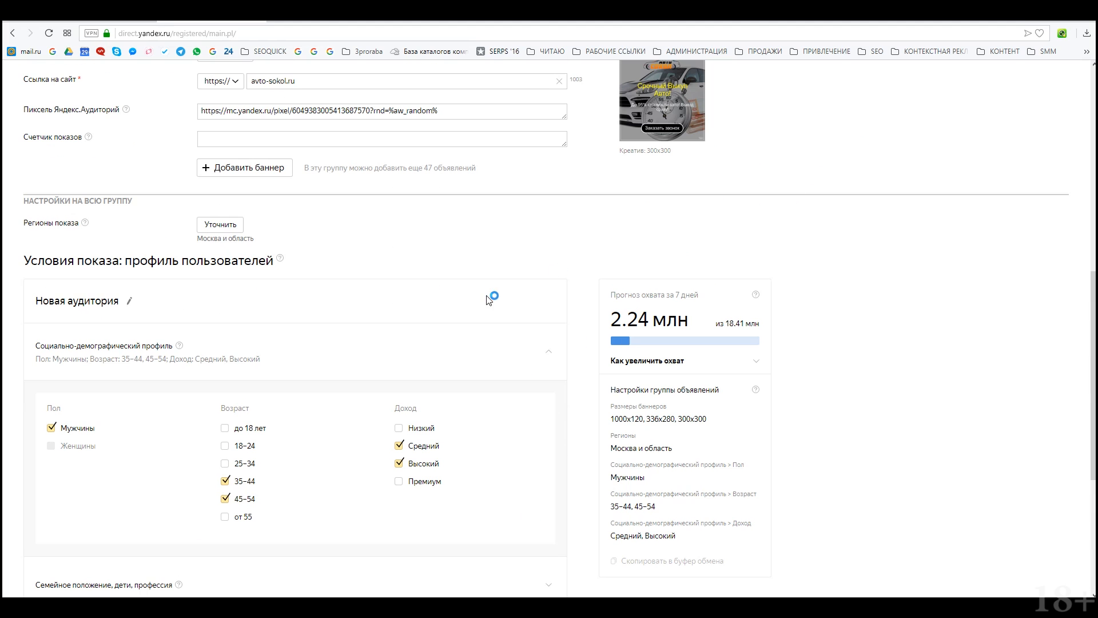
left_click(86, 429)
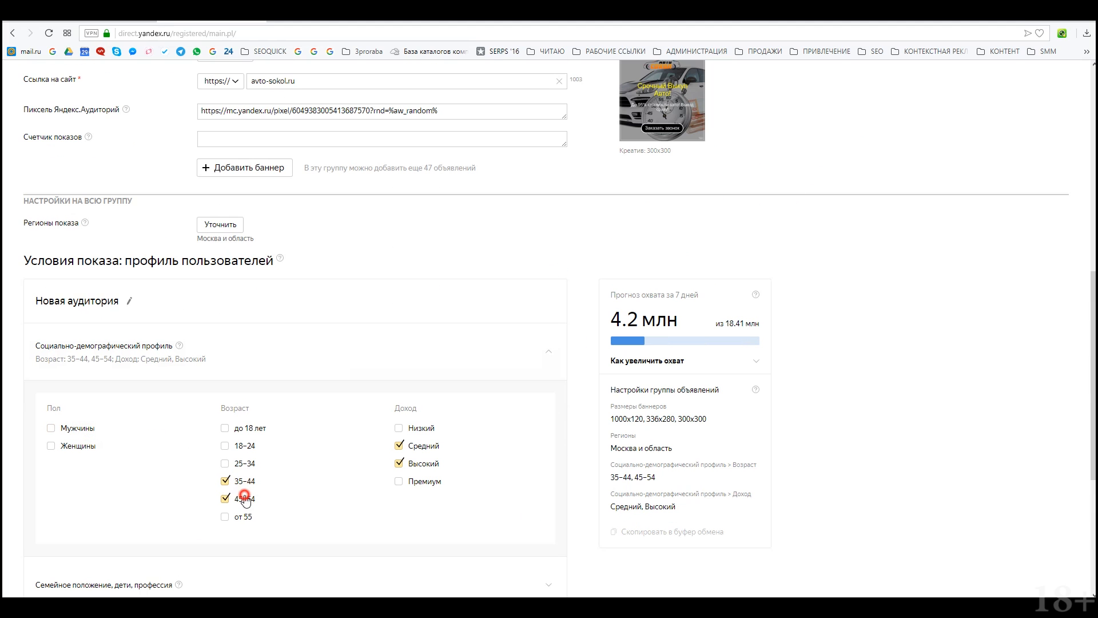
left_click(416, 448)
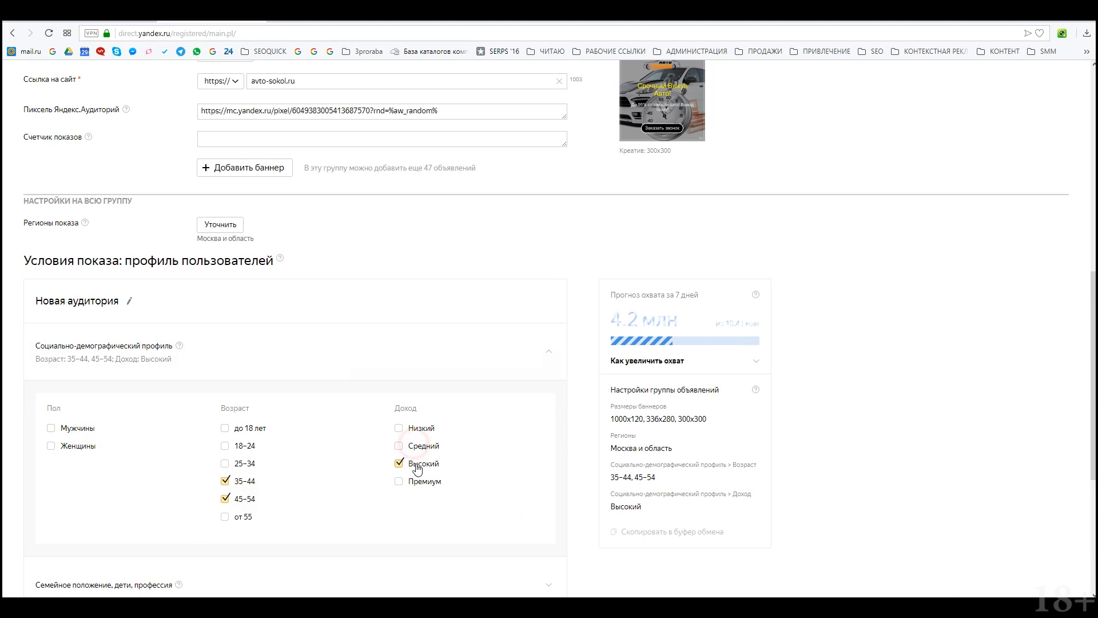
left_click(224, 481)
left_click(224, 499)
left_click(399, 463)
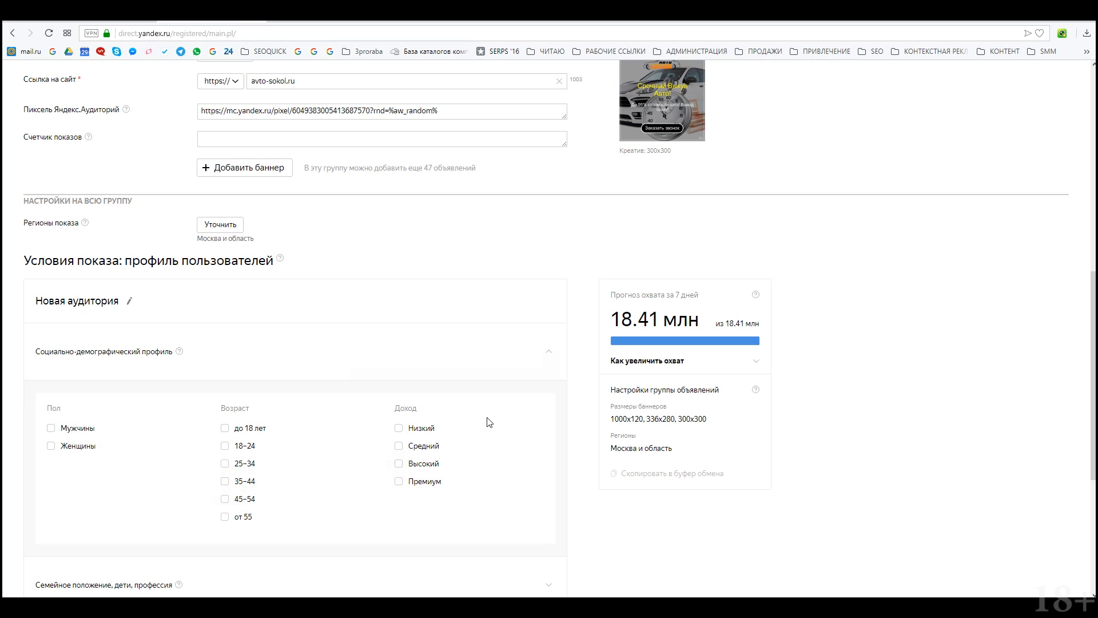
scroll(719, 299, "down", 4)
scroll(650, 362, "up", 5)
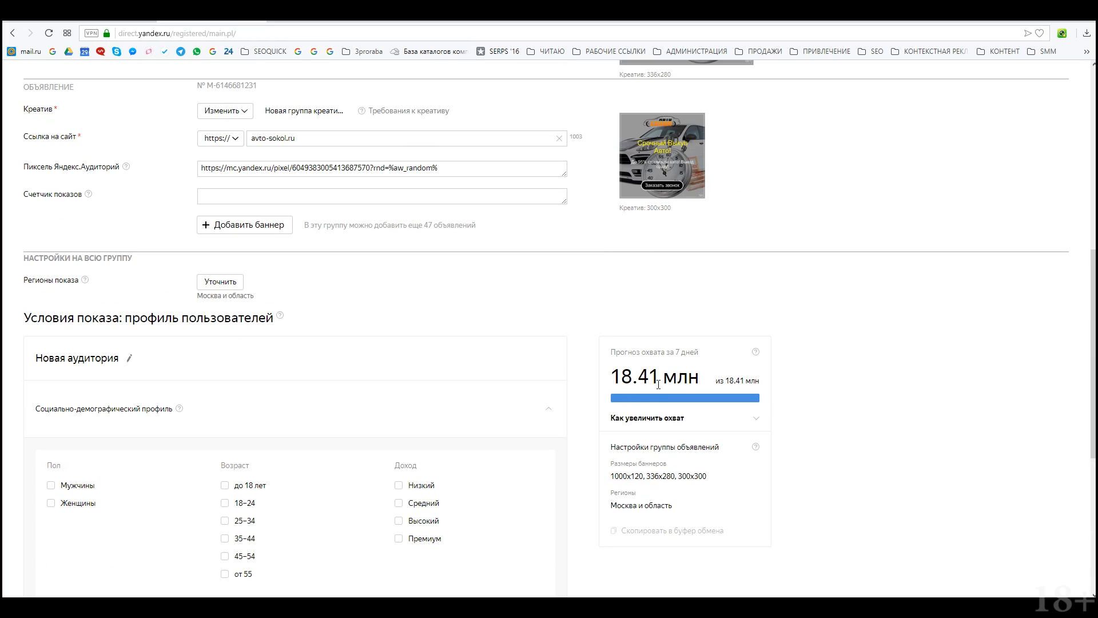
left_click_drag(607, 376, 706, 379)
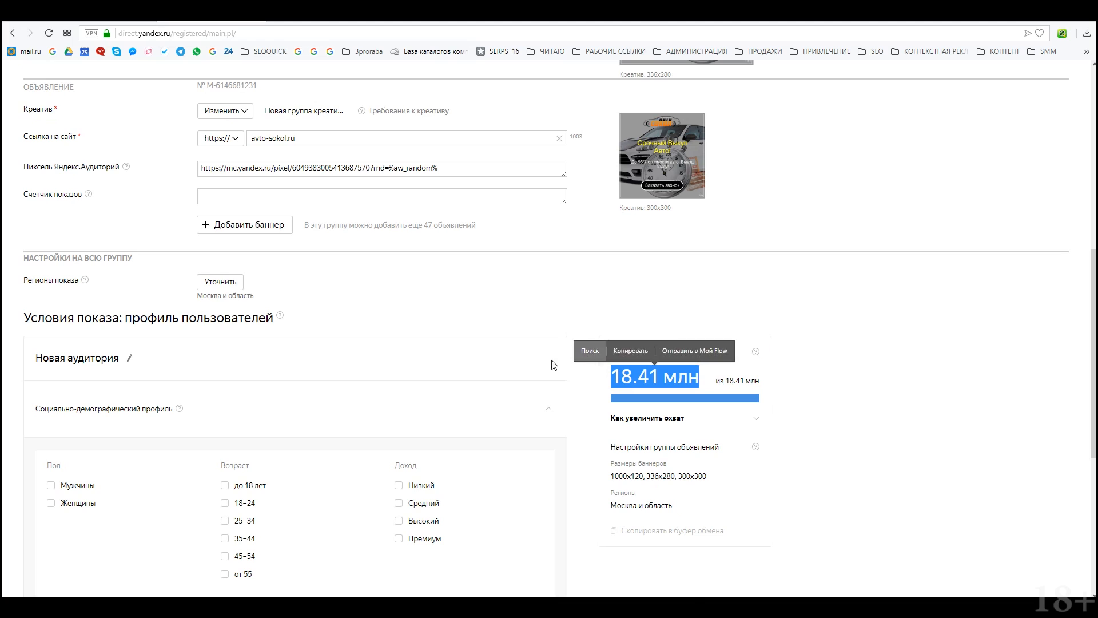
scroll(372, 309, "up", 4)
scroll(675, 413, "down", 5)
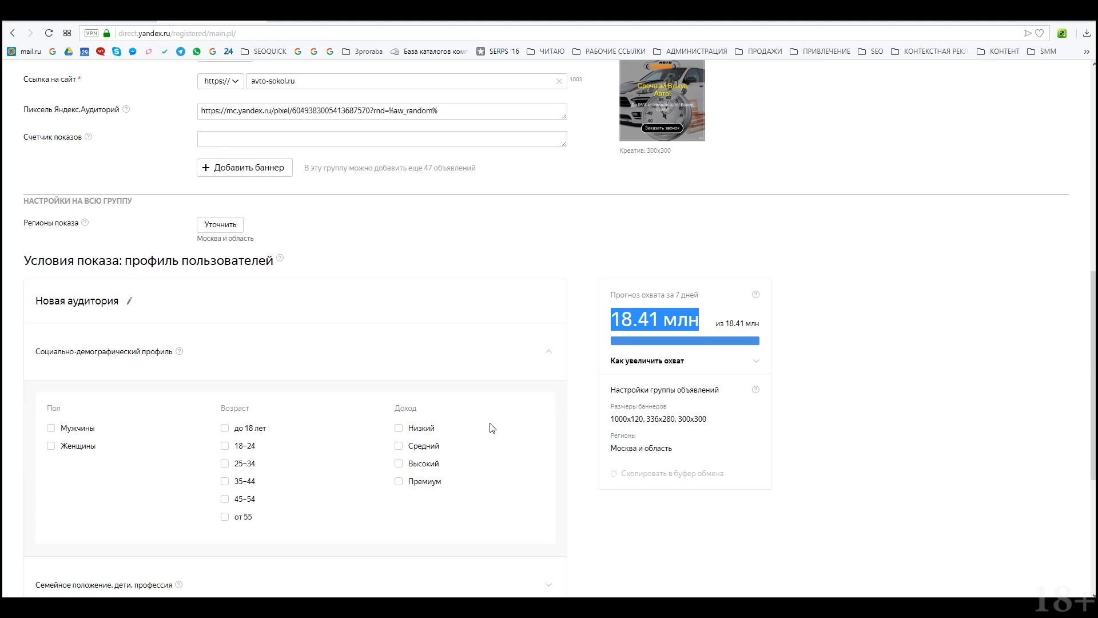
Step: Target men aged 18–24 and 25–34 with Средний or Высокий income
left_click(51, 428)
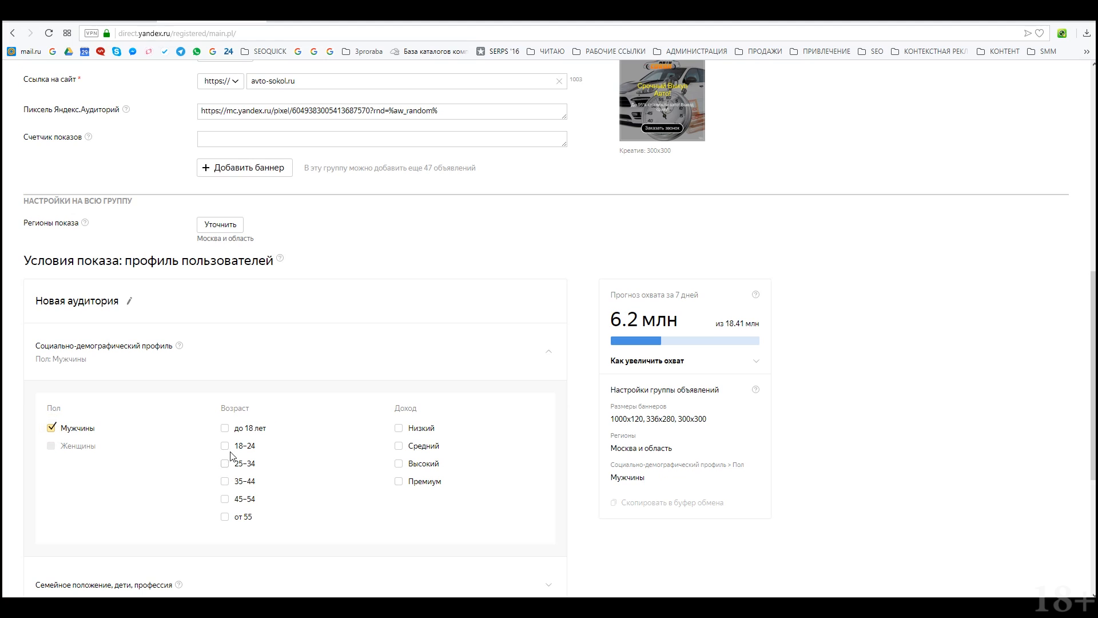
left_click(225, 464)
left_click(225, 446)
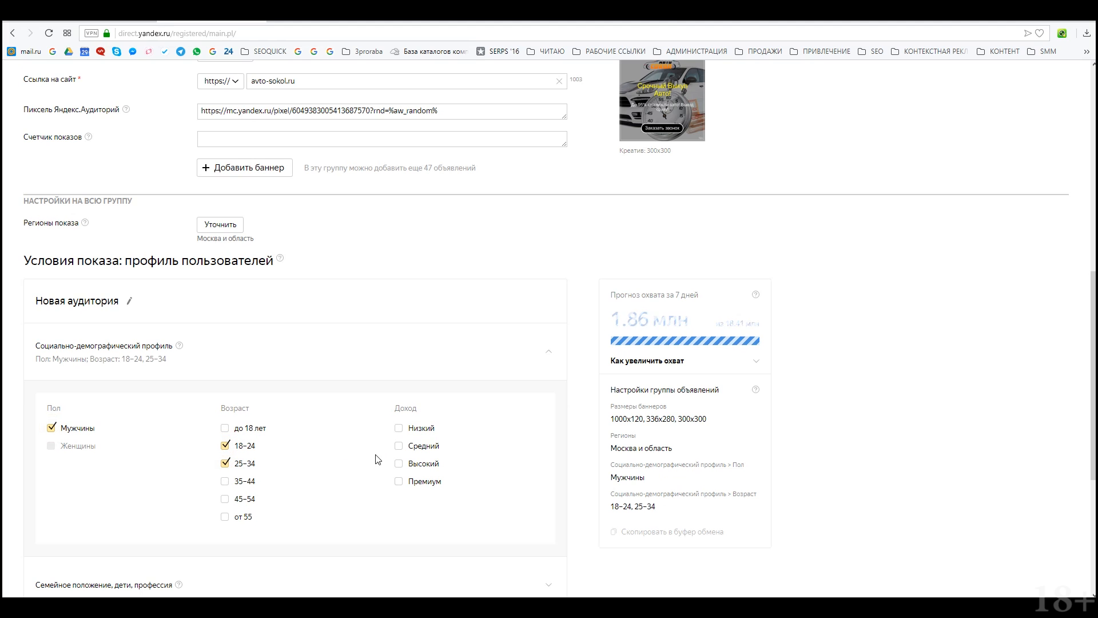
left_click(399, 463)
left_click(398, 445)
Step: Expand the Семейное положение, дети, профессия options
scroll(152, 452, "down", 3)
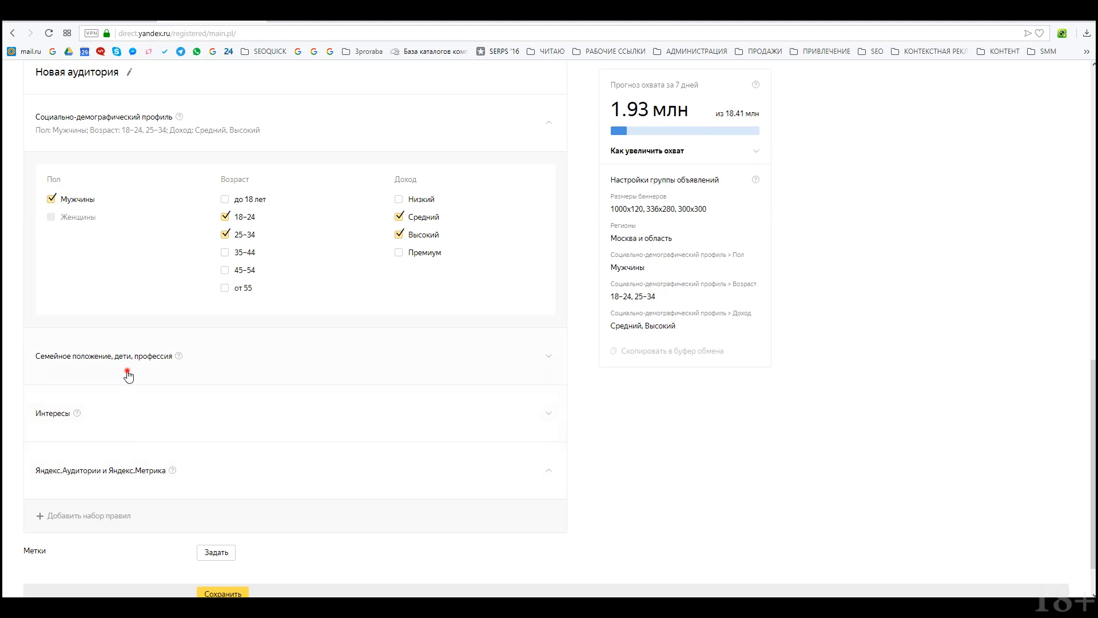
left_click(127, 373)
scroll(196, 452, "down", 3)
scroll(316, 462, "up", 3)
scroll(540, 465, "down", 2)
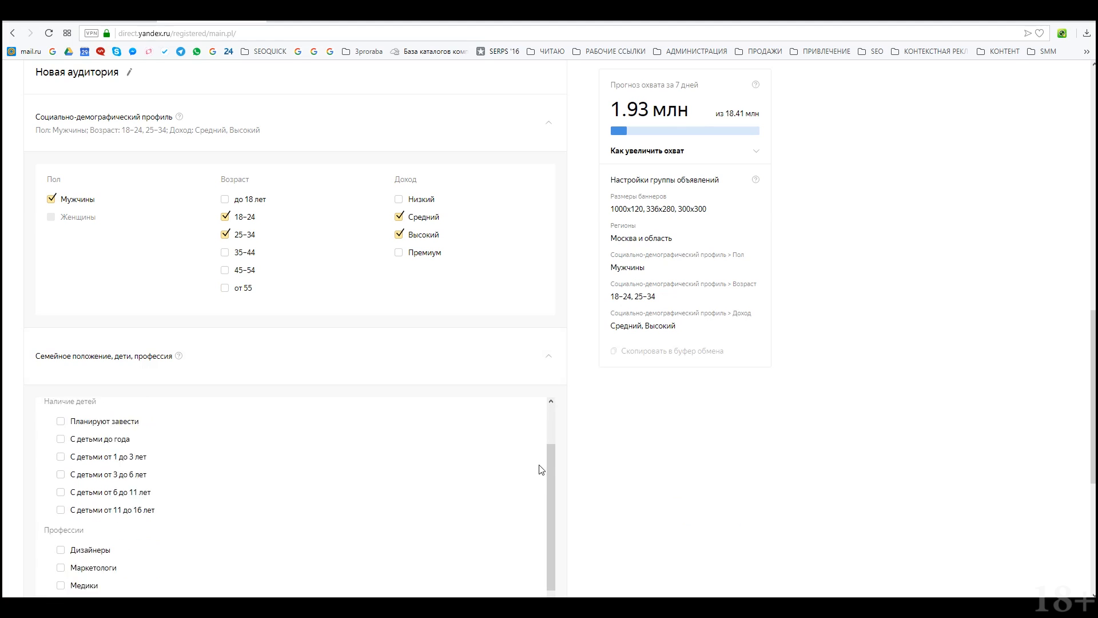
scroll(599, 492, "up", 3)
scroll(645, 550, "down", 5)
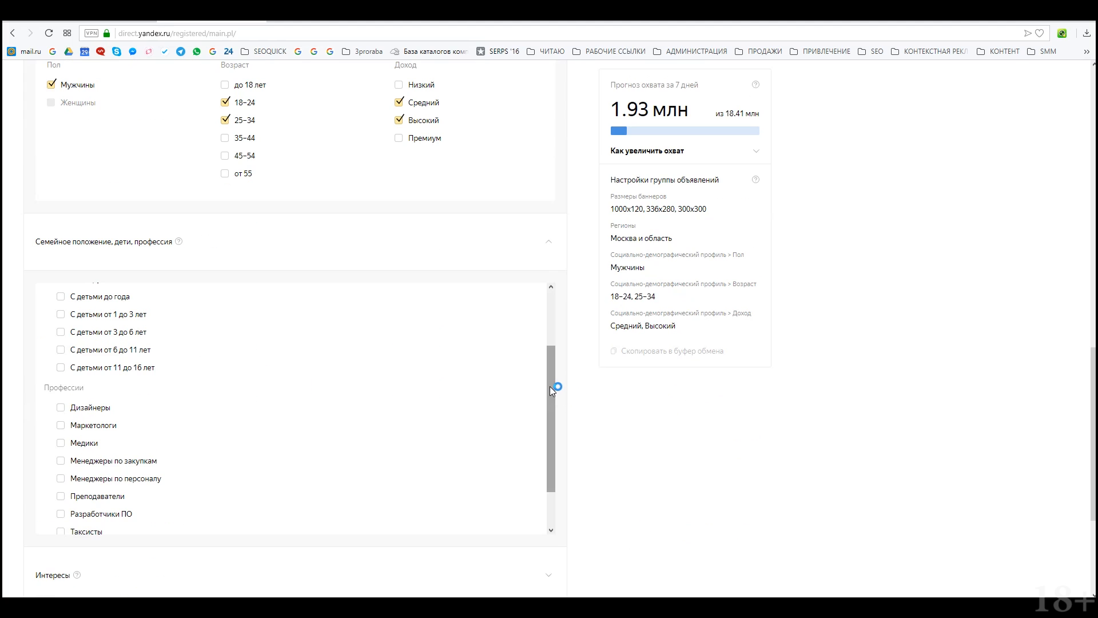
Step: Target married people (В браке) who are planning to have children (Планируют завести)
left_click_drag(550, 386, 552, 338)
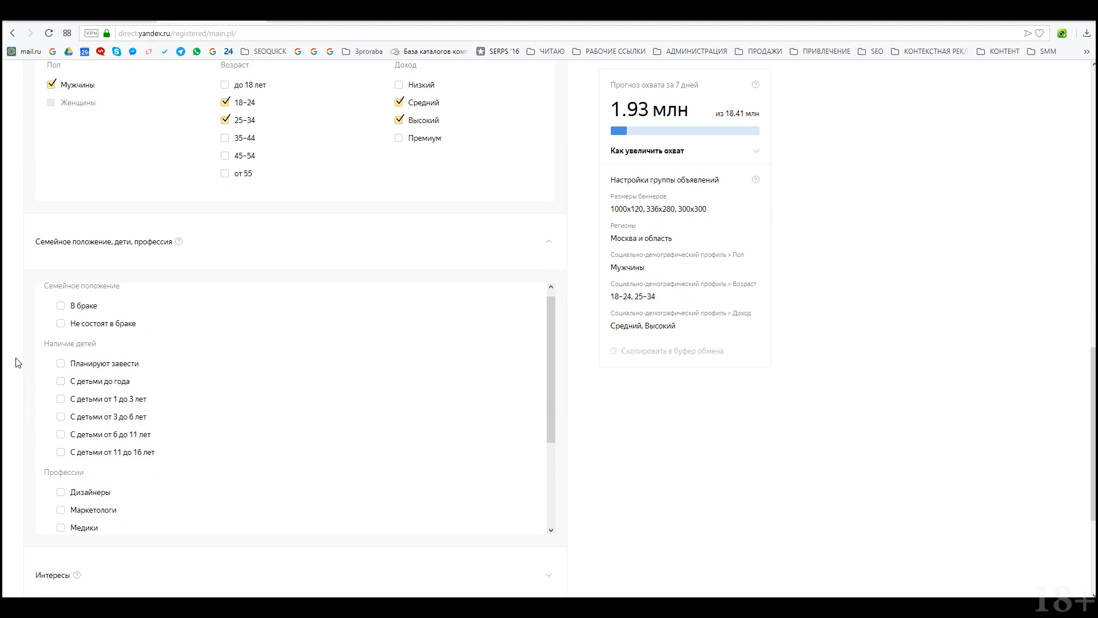
left_click(60, 365)
left_click(61, 306)
scroll(198, 460, "down", 2)
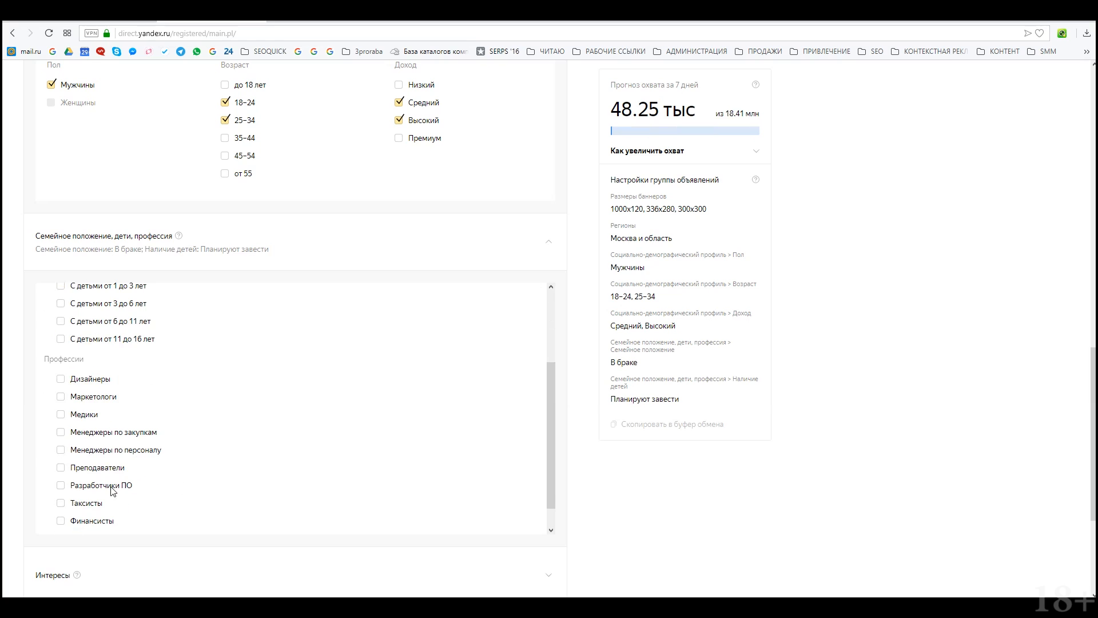
scroll(79, 464, "down", 1)
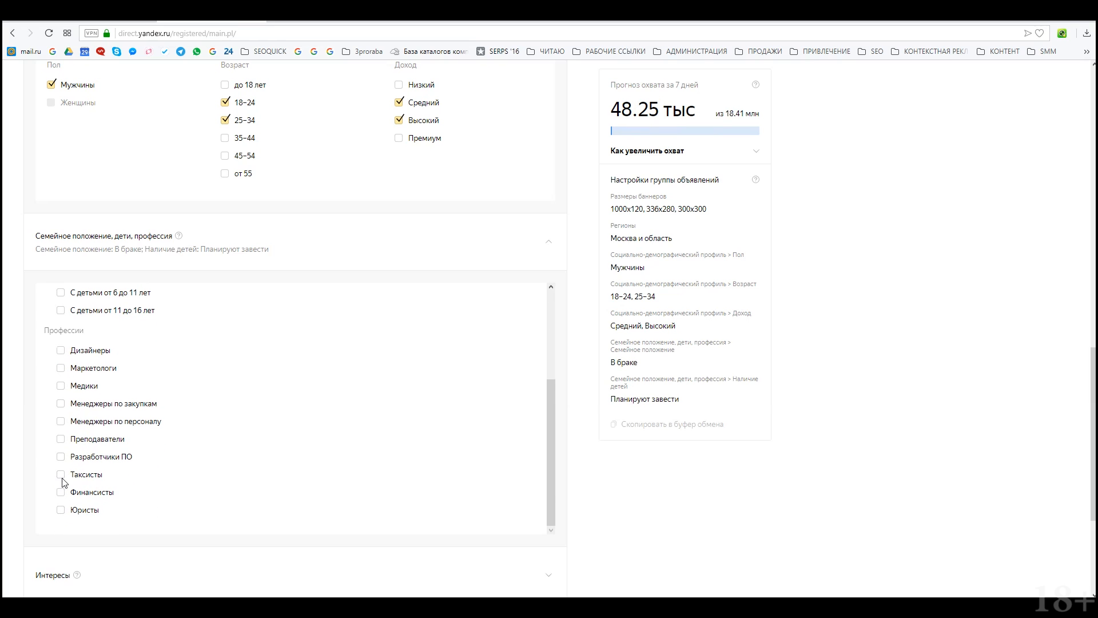
Step: Try ticking professions: developers, teachers, HR, procurement, medical workers, designers, marketers
left_click(61, 457)
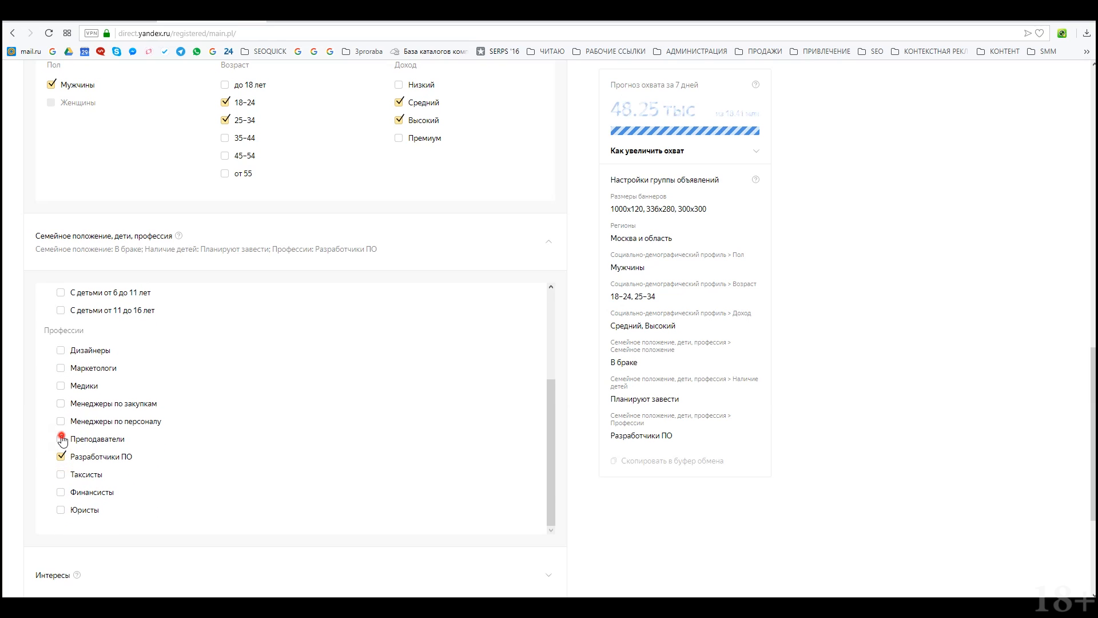
left_click(61, 439)
left_click(60, 439)
left_click(61, 457)
left_click(65, 422)
left_click(60, 404)
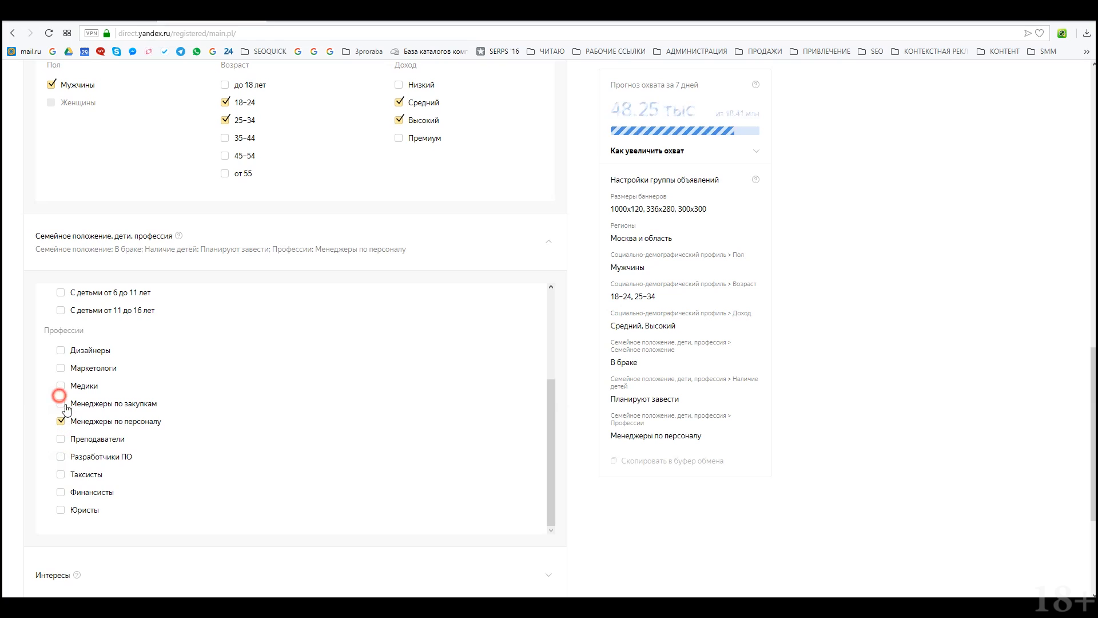
left_click(61, 386)
left_click(62, 350)
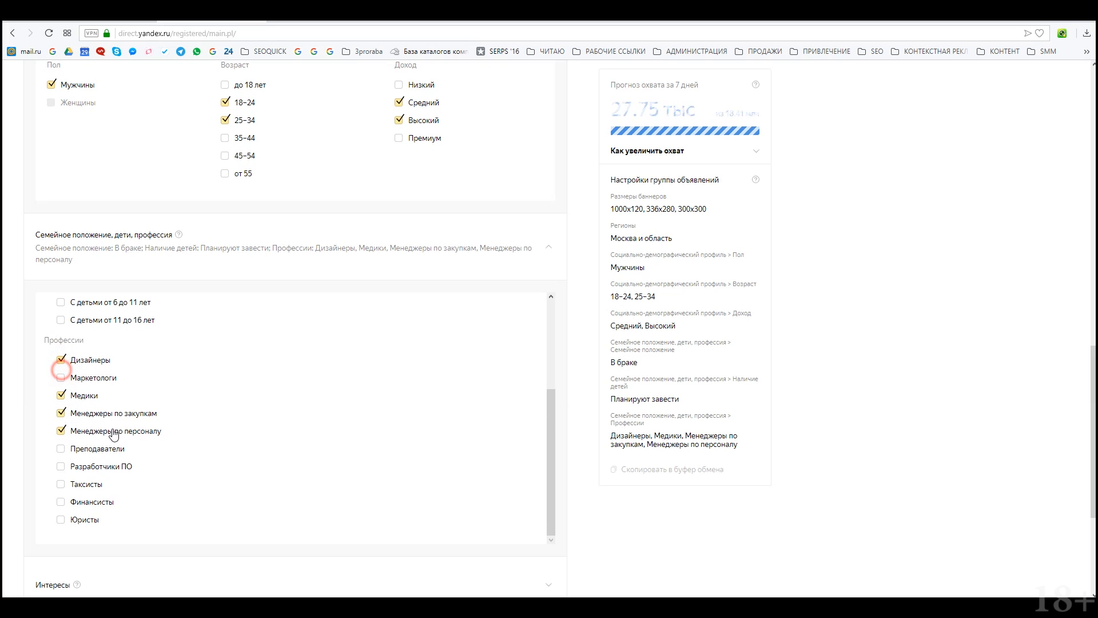
scroll(62, 352, "down", 3)
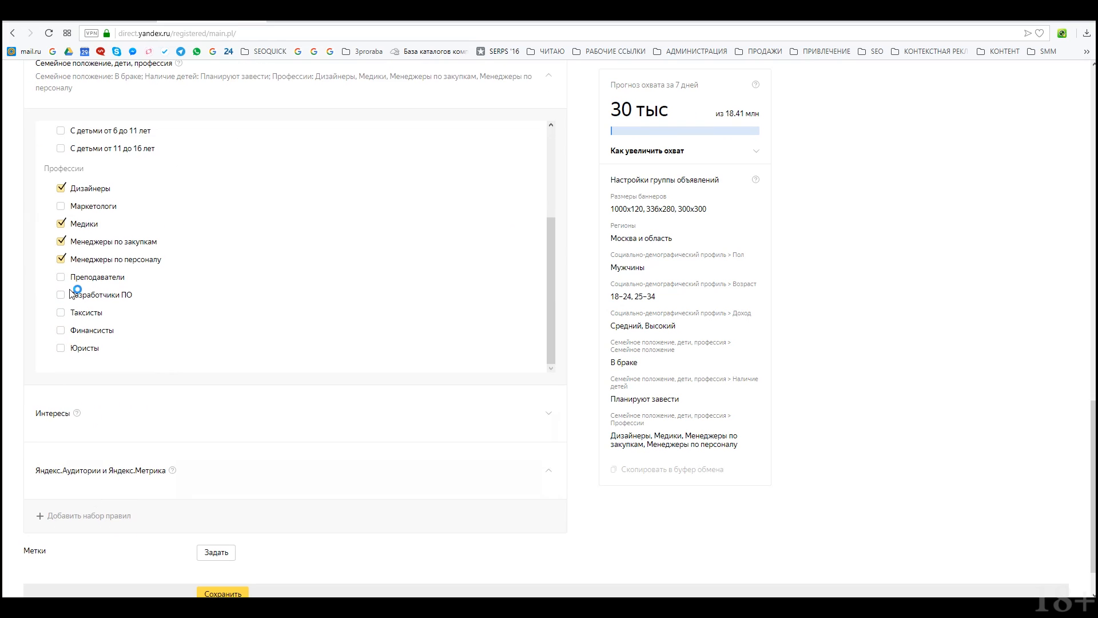
left_click(61, 295)
left_click(61, 277)
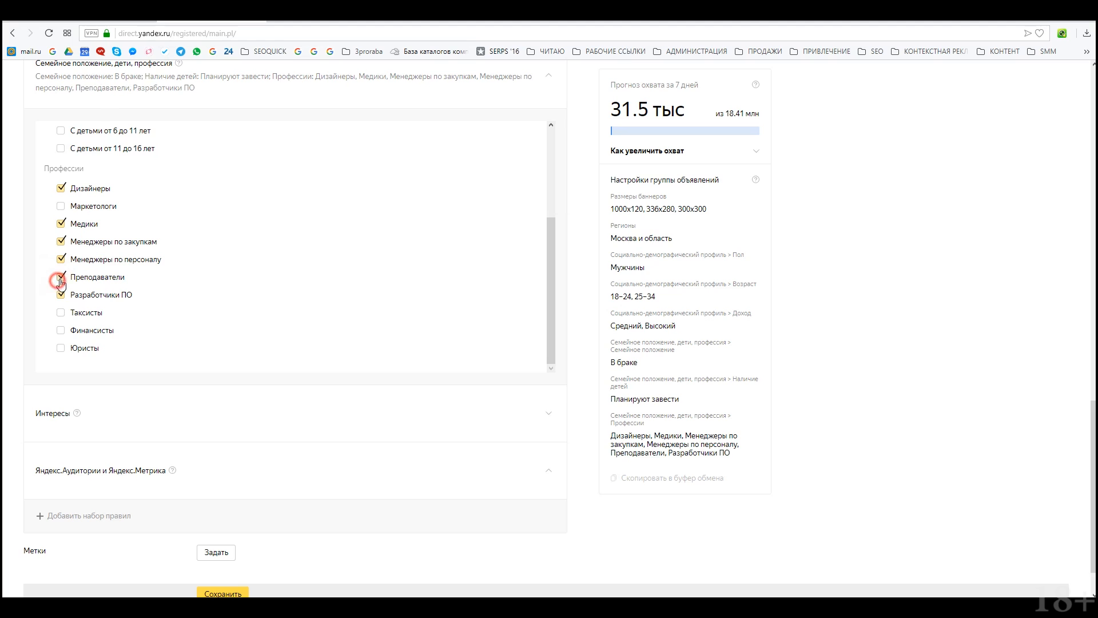
left_click(60, 206)
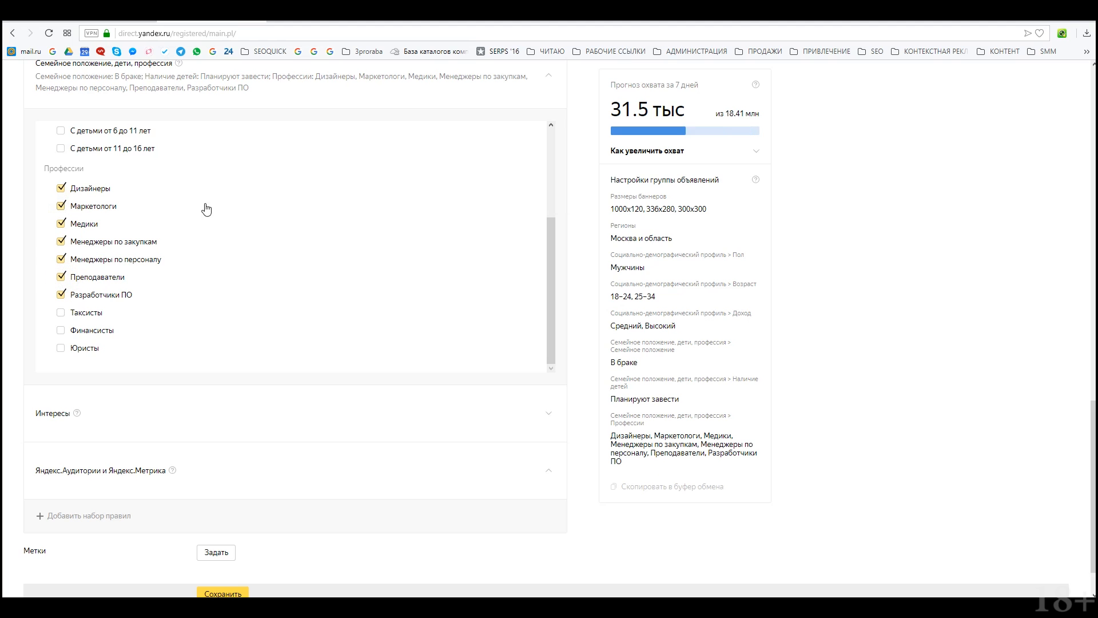
Step: Untick every profession, leaving a 48.25 тыс reach forecast
left_click(62, 189)
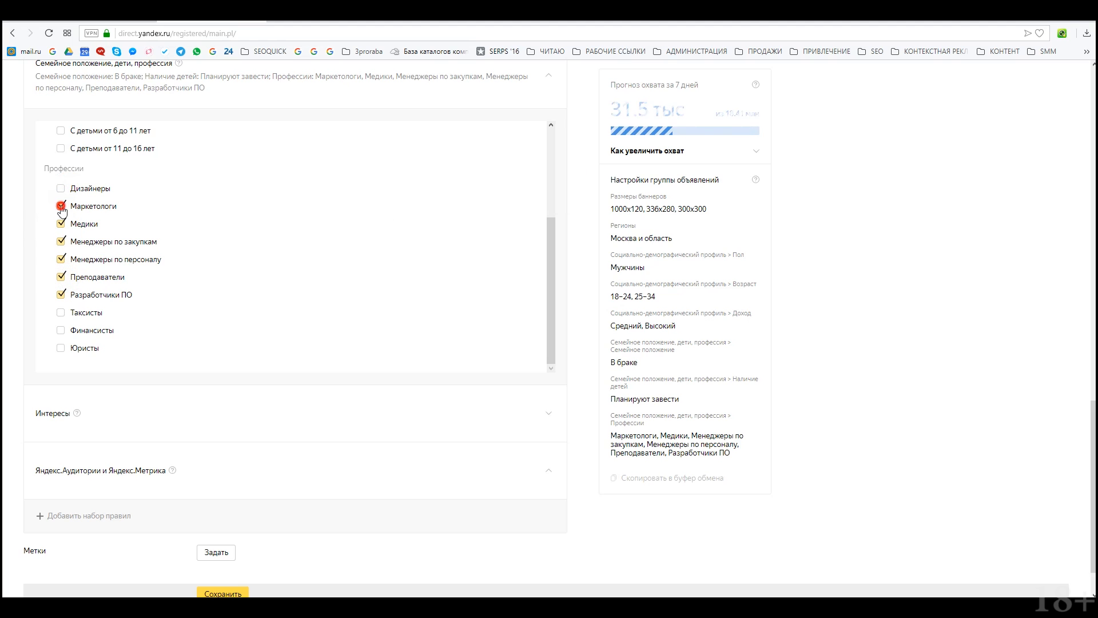
left_click(62, 206)
left_click(62, 224)
left_click(62, 241)
left_click(61, 252)
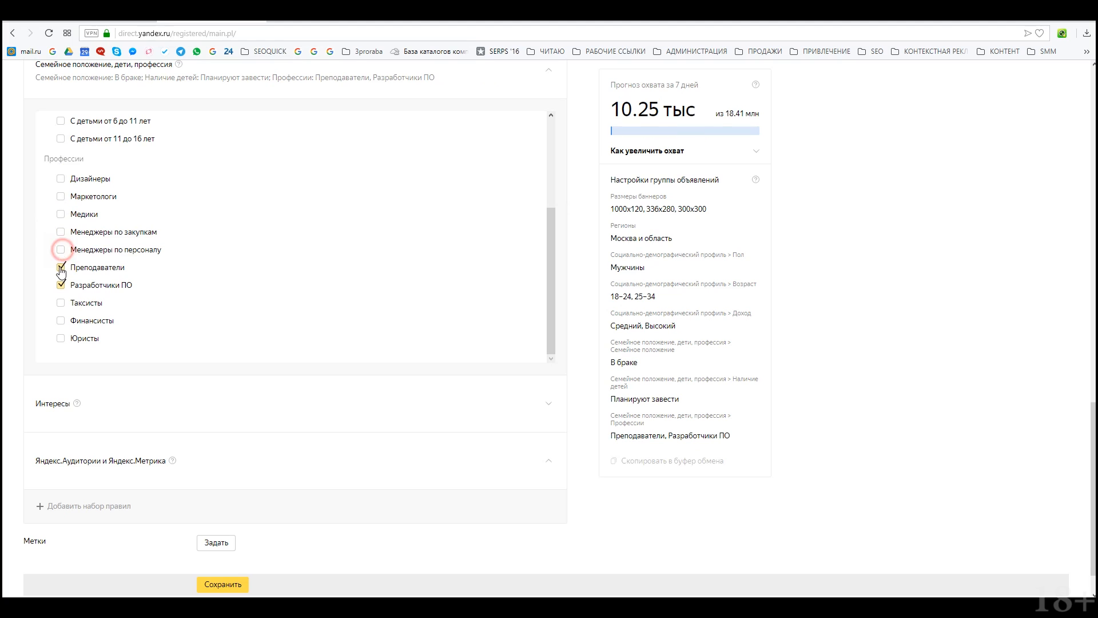
left_click(61, 268)
left_click(62, 286)
left_click(112, 428)
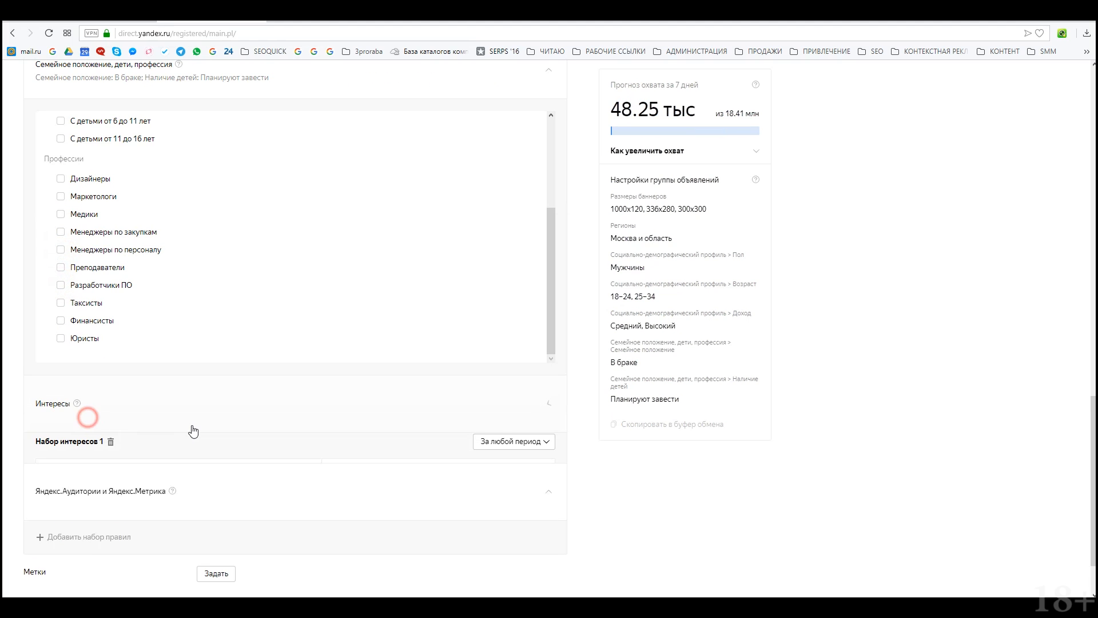
Step: Expand the Строительство, обустройство и ремонт interest category
scroll(171, 444, "down", 5)
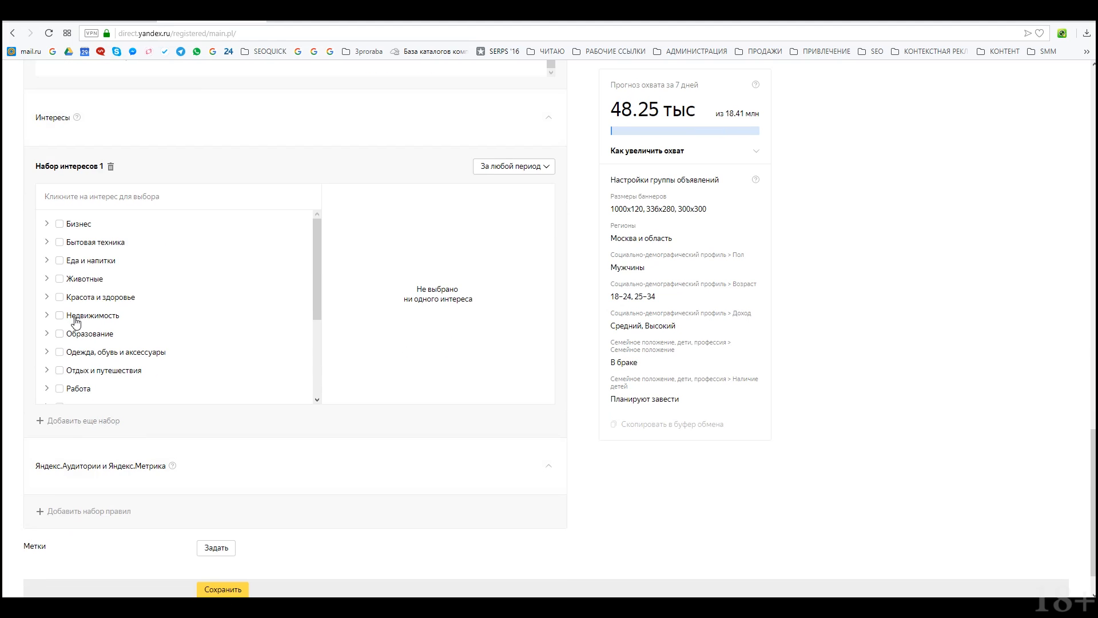
scroll(115, 314, "down", 3)
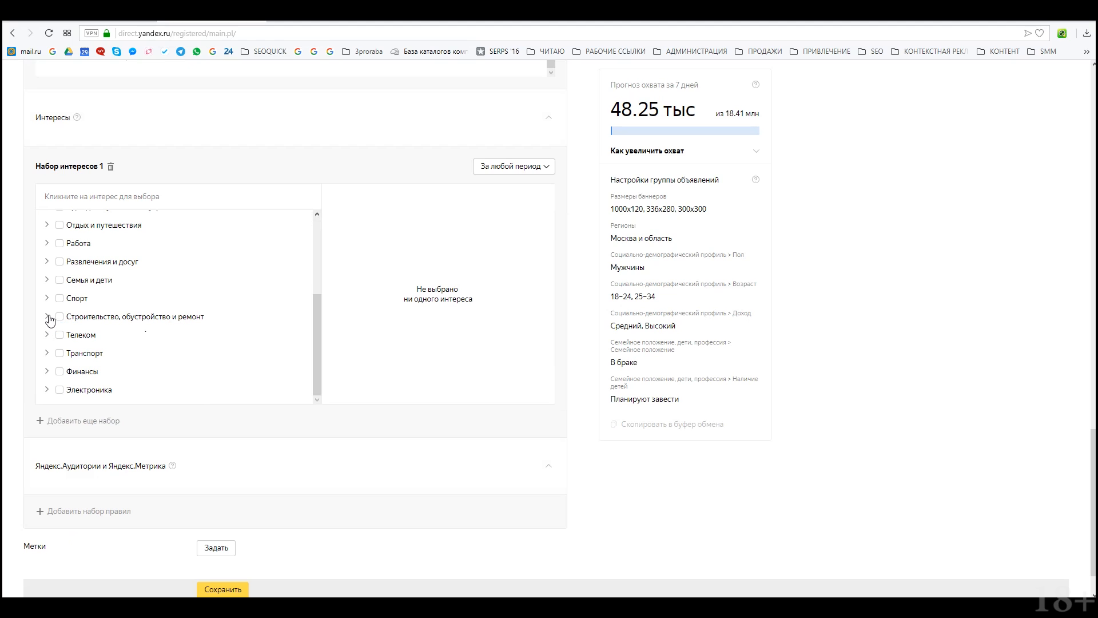
left_click(47, 317)
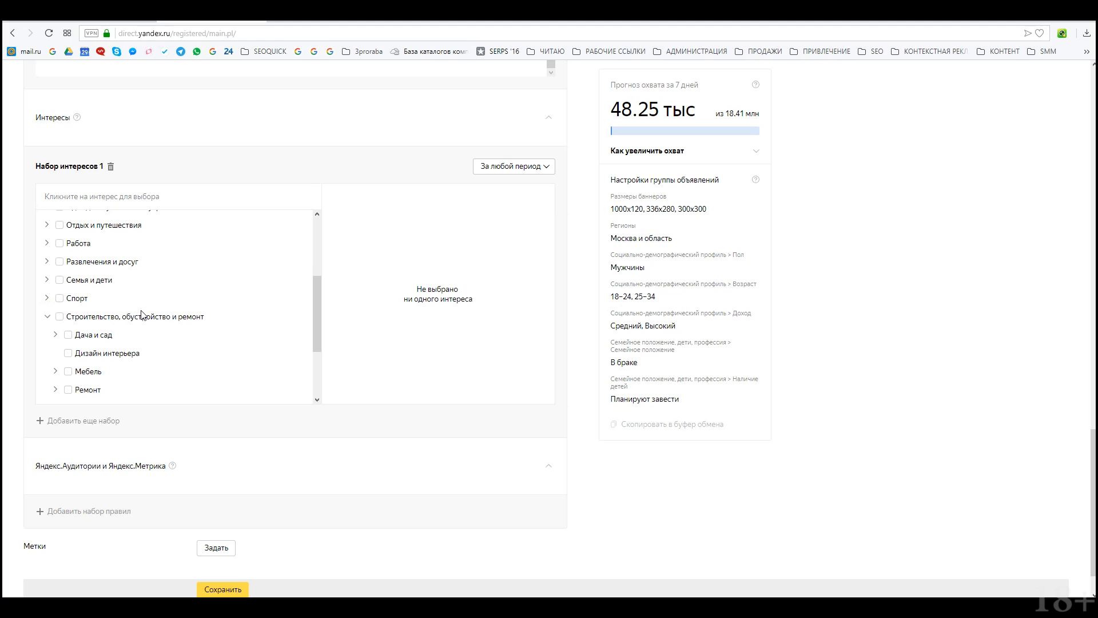
Step: Untick Планируют завести so the reach forecast rises to 323.75 тыс
scroll(296, 246, "up", 3)
scroll(368, 326, "up", 6)
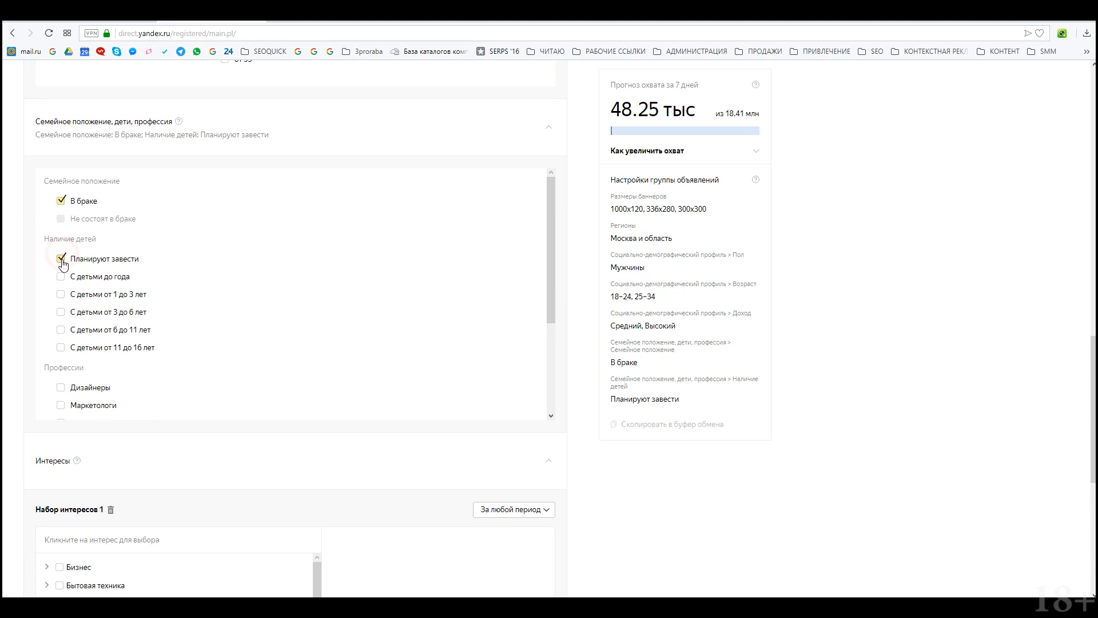
left_click(60, 260)
Step: Expand the Мебель and Дача и сад interest subcategories
scroll(309, 333, "down", 8)
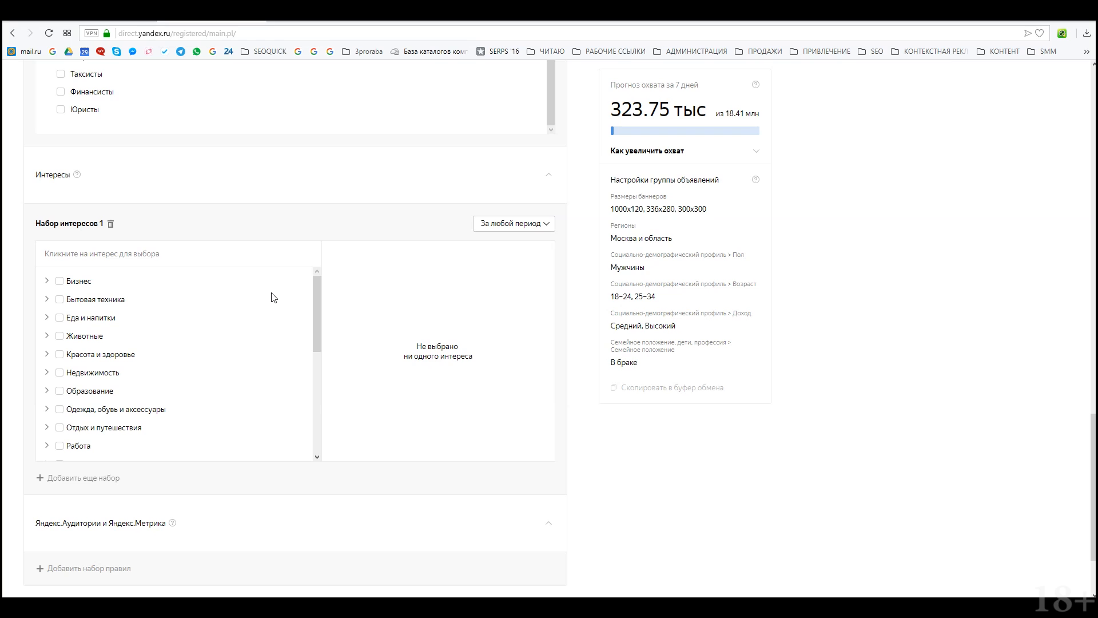
scroll(294, 327, "down", 3)
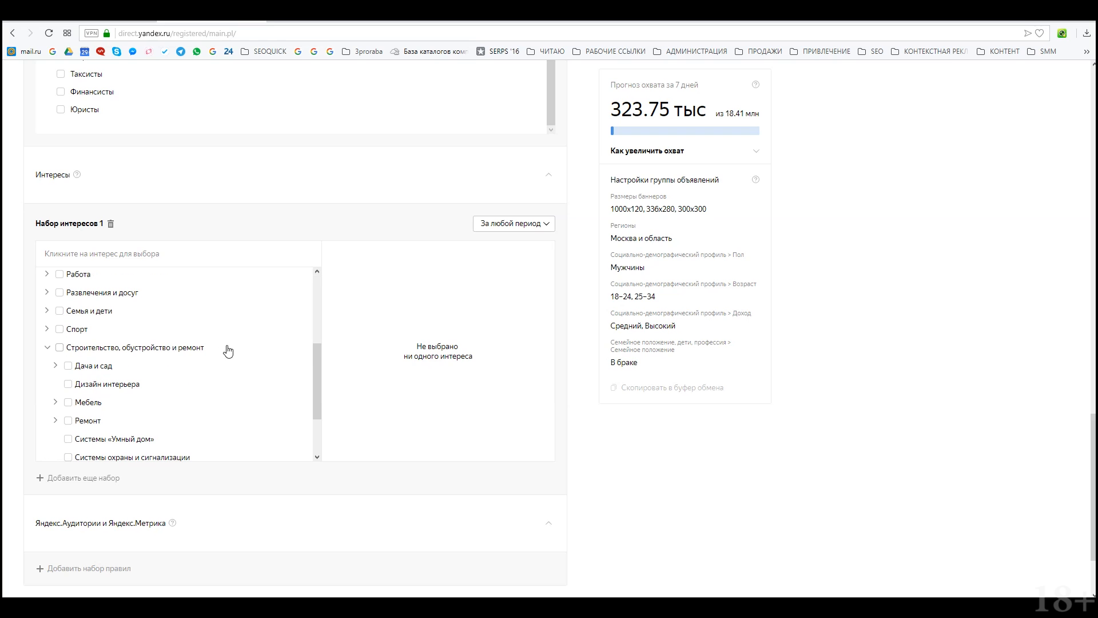
scroll(246, 366, "down", 2)
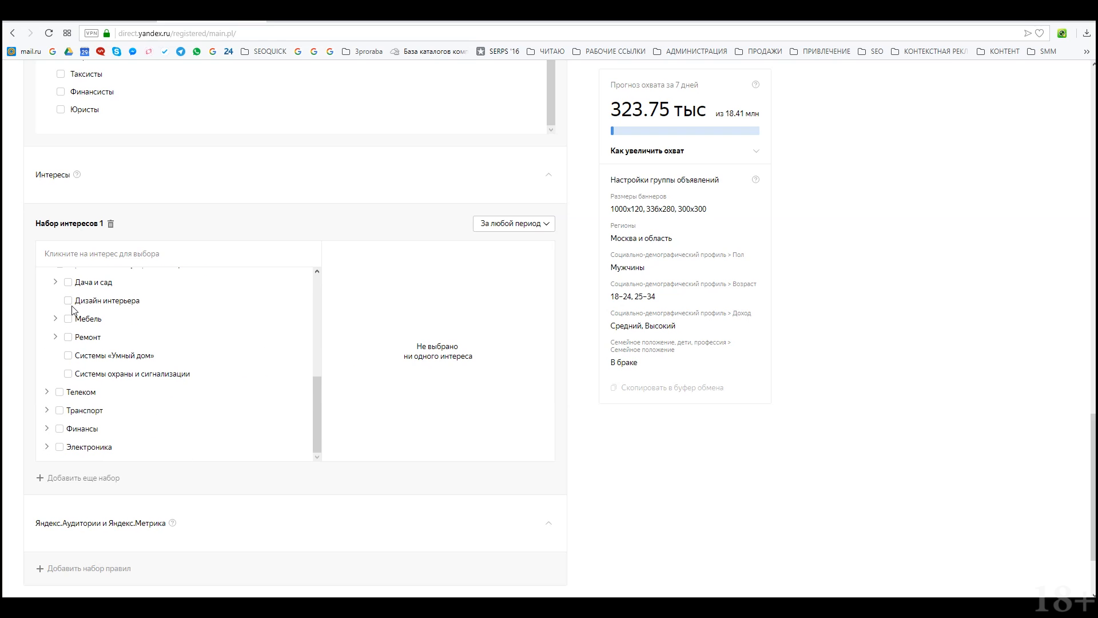
left_click(55, 318)
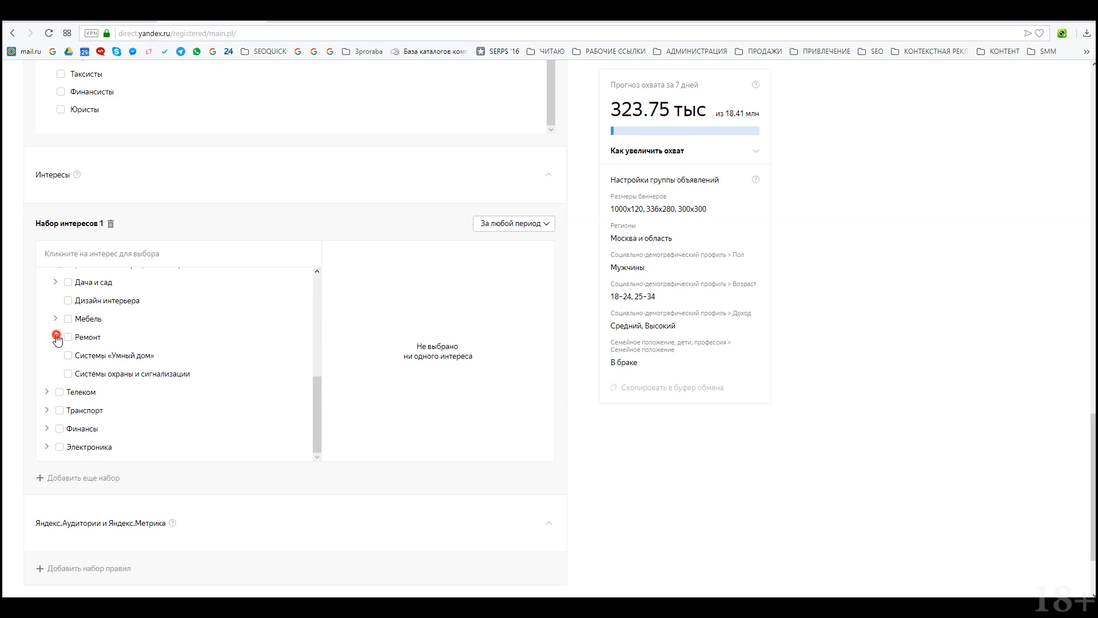
left_click(51, 282)
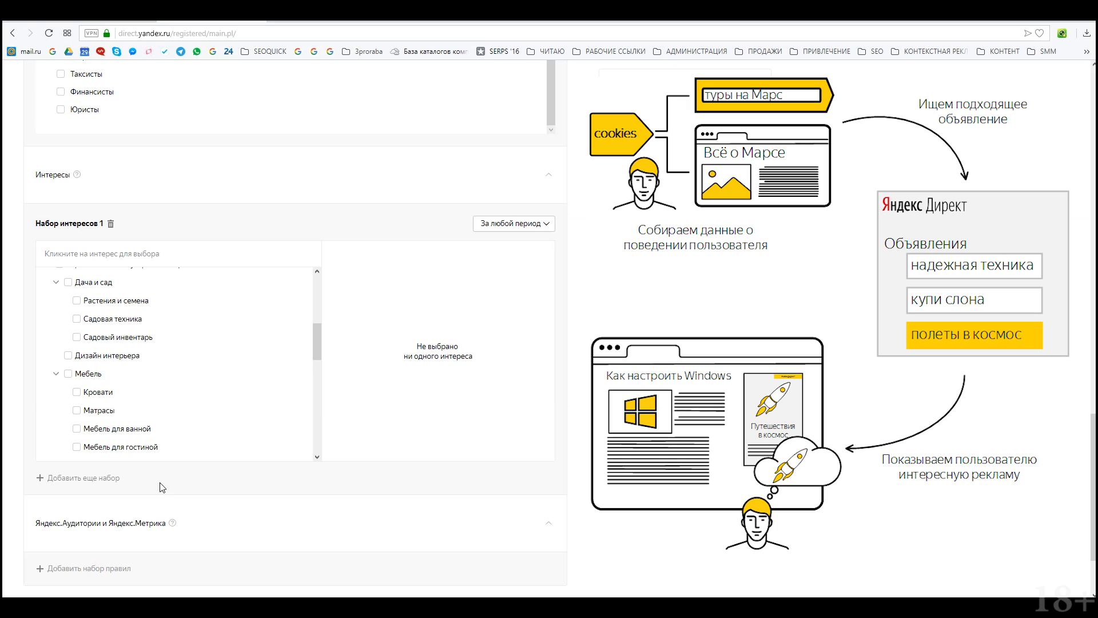
Step: Save the ad group as a draft with 3 ads in campaign «Новая»
scroll(162, 487, "down", 2)
scroll(546, 329, "up", 20)
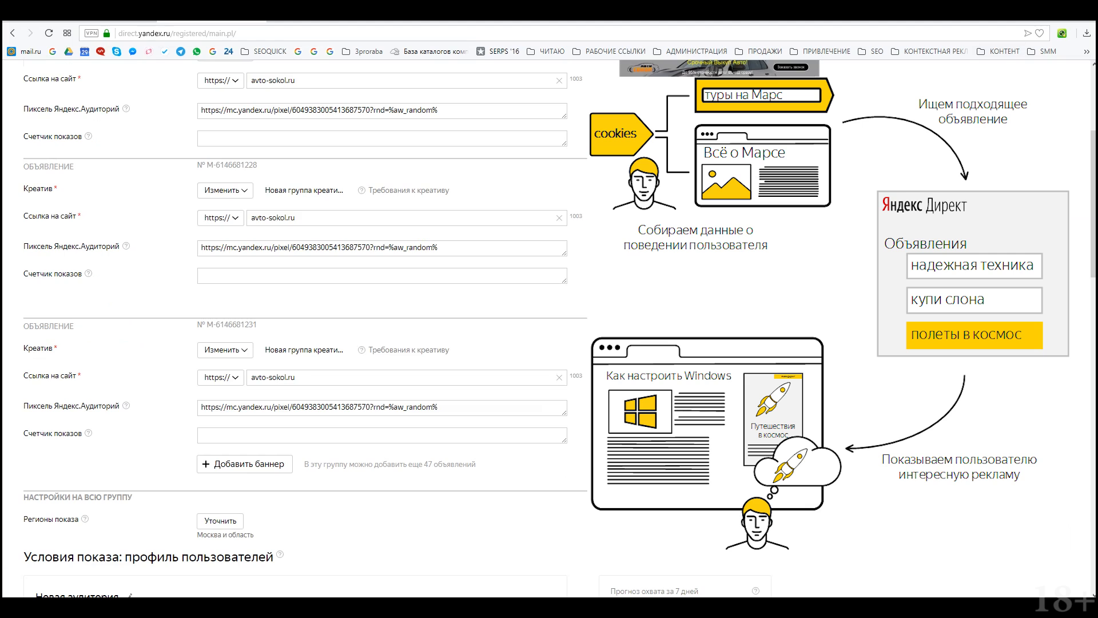
scroll(295, 329, "up", 4)
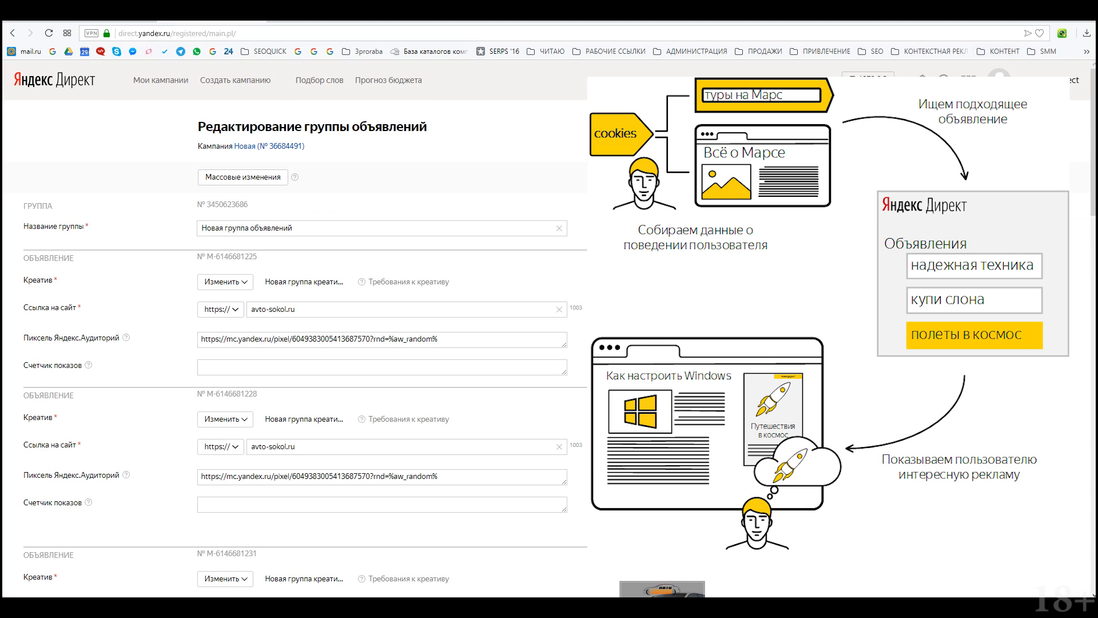
scroll(841, 216, "down", 10)
scroll(793, 291, "down", 10)
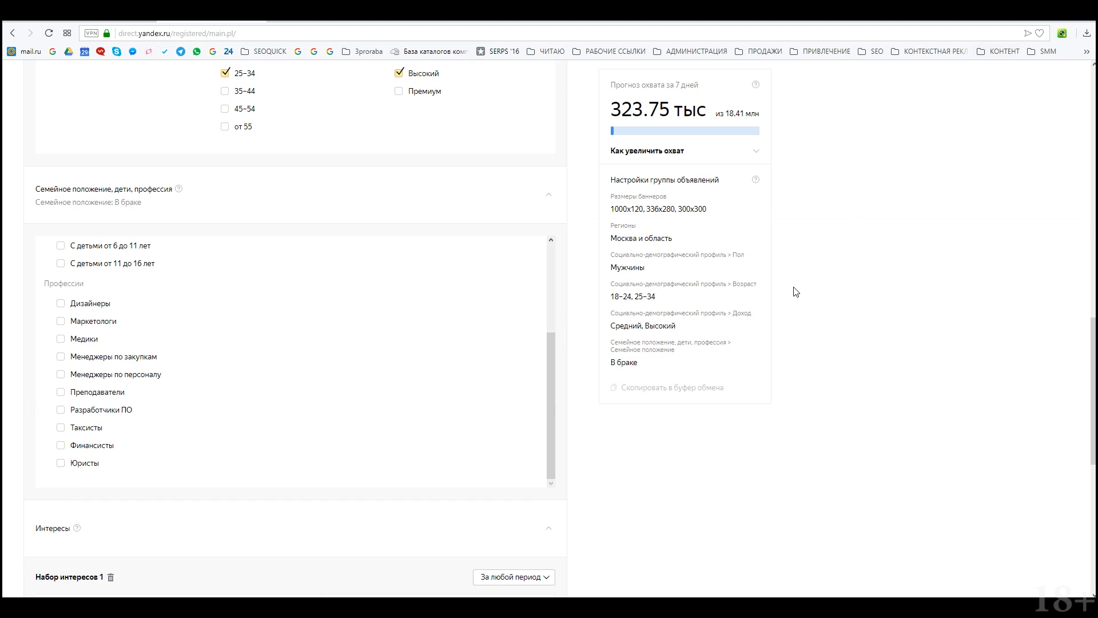
scroll(794, 292, "up", 20)
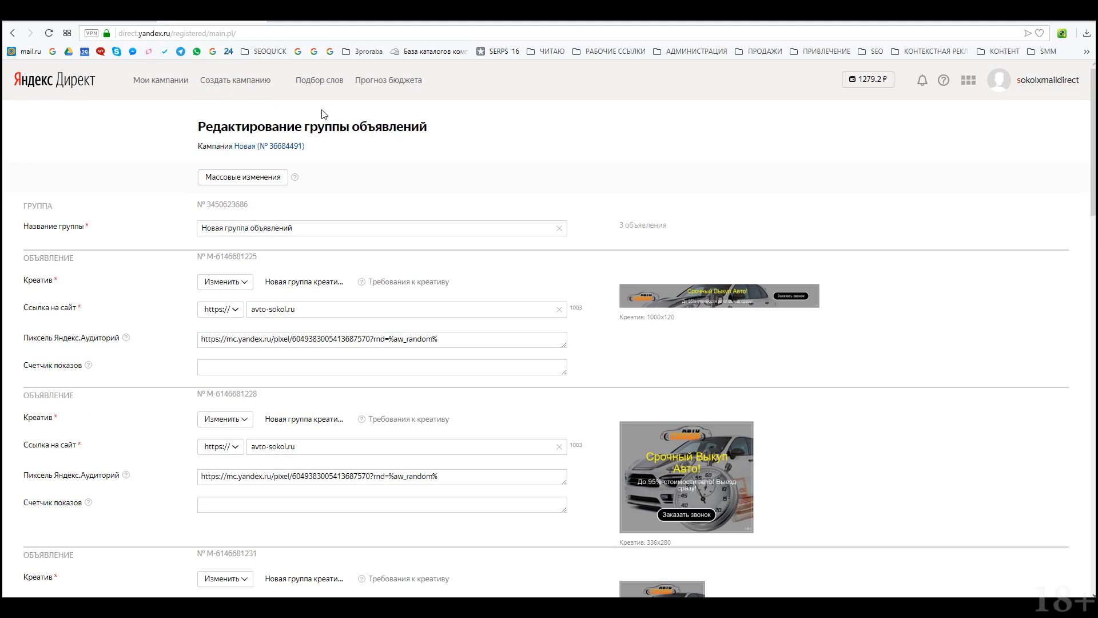
scroll(154, 518, "down", 20)
left_click(232, 538)
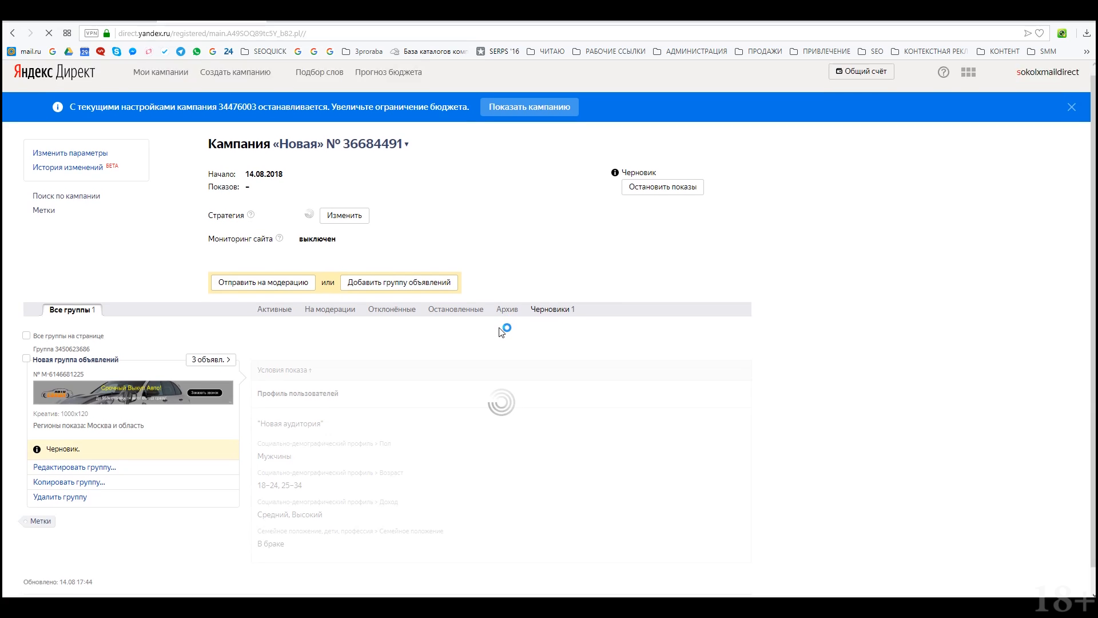
Step: Clear the accidental text selection and list the group's three draft ads via '3 объявл.'
scroll(501, 332, "down", 1)
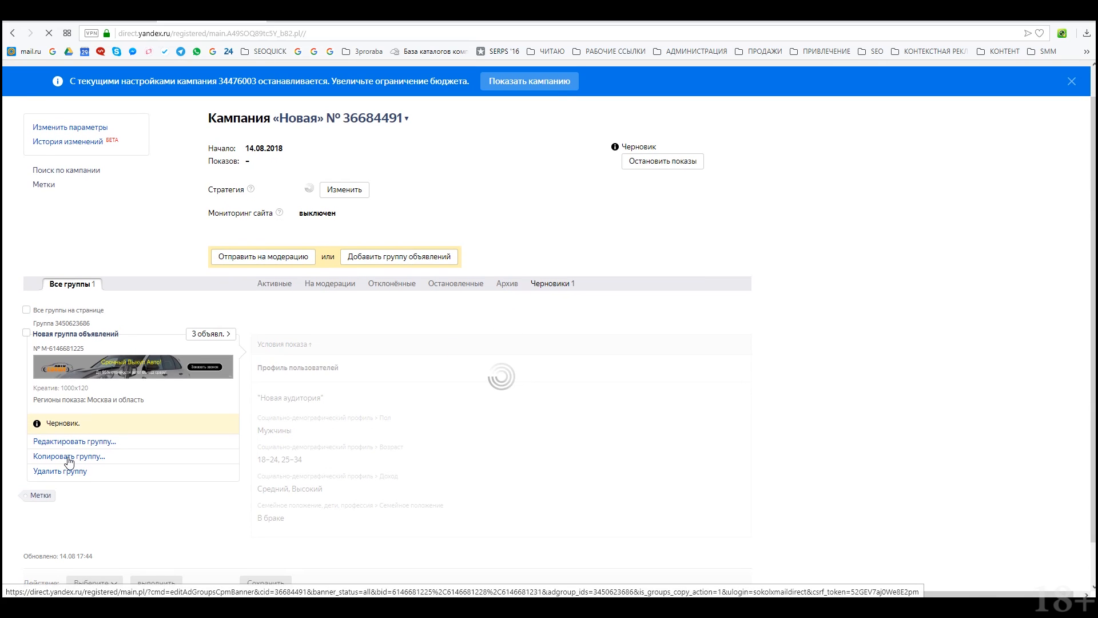
scroll(85, 460, "down", 1)
left_click_drag(120, 458, 44, 461)
left_click_drag(108, 413, 29, 414)
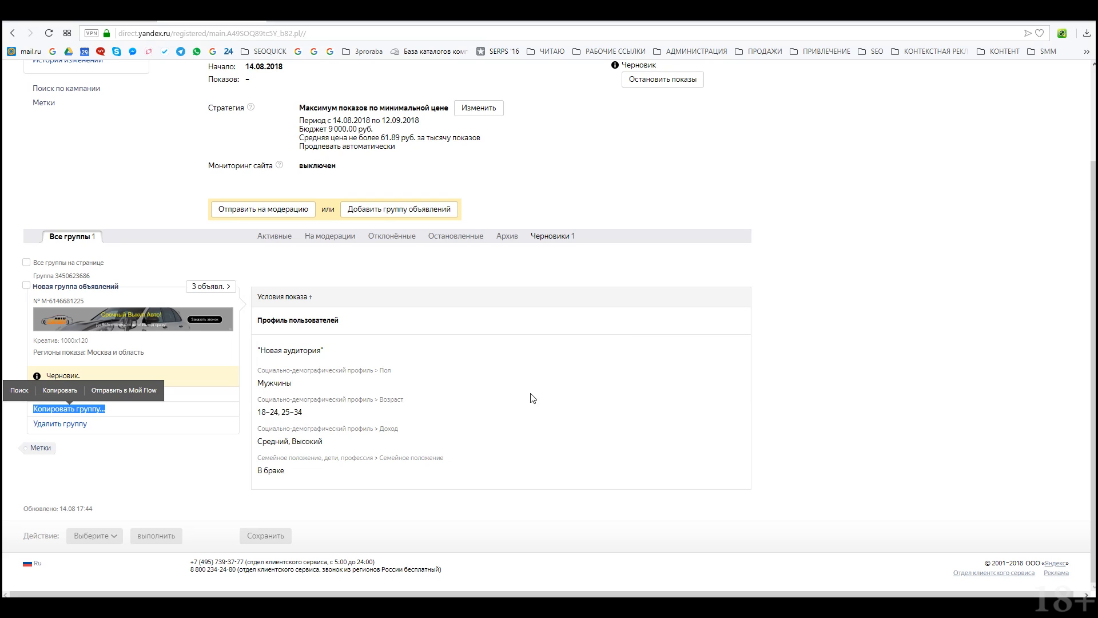
left_click(197, 508)
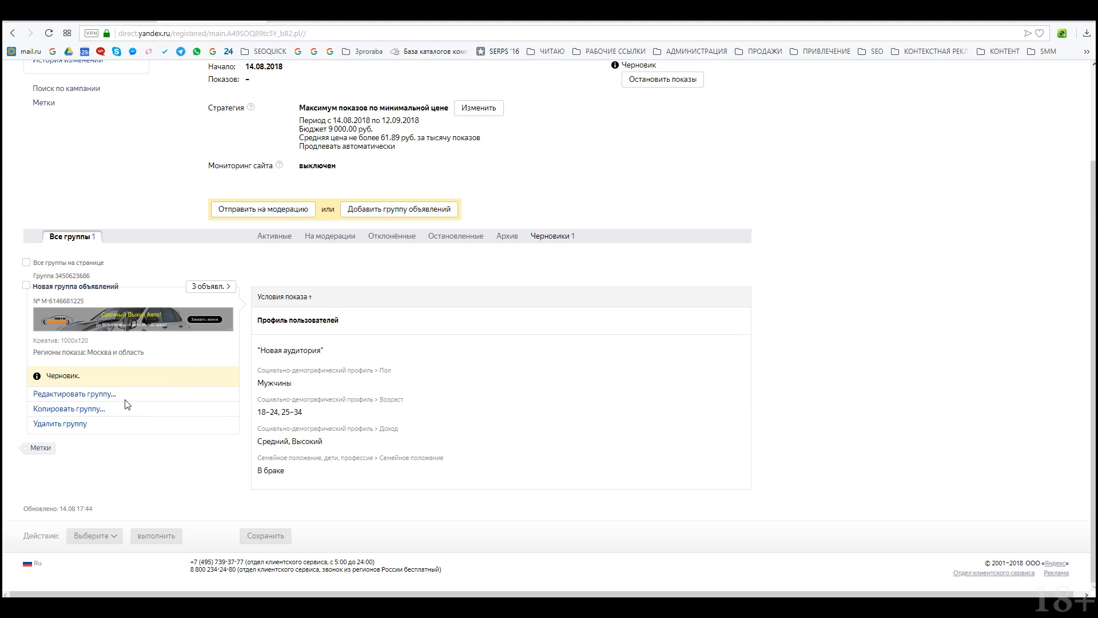
left_click(221, 288)
Step: Look through the three ad banners in the ads popup
mouse_move(420, 364)
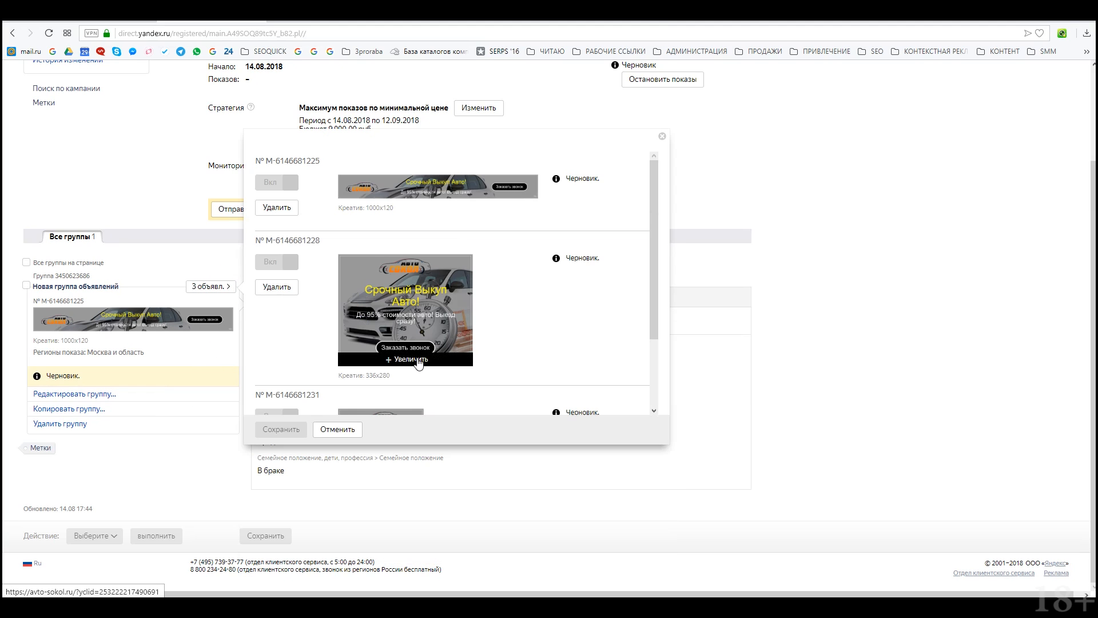
scroll(419, 363, "up", 2)
left_click_drag(652, 327, 747, 205)
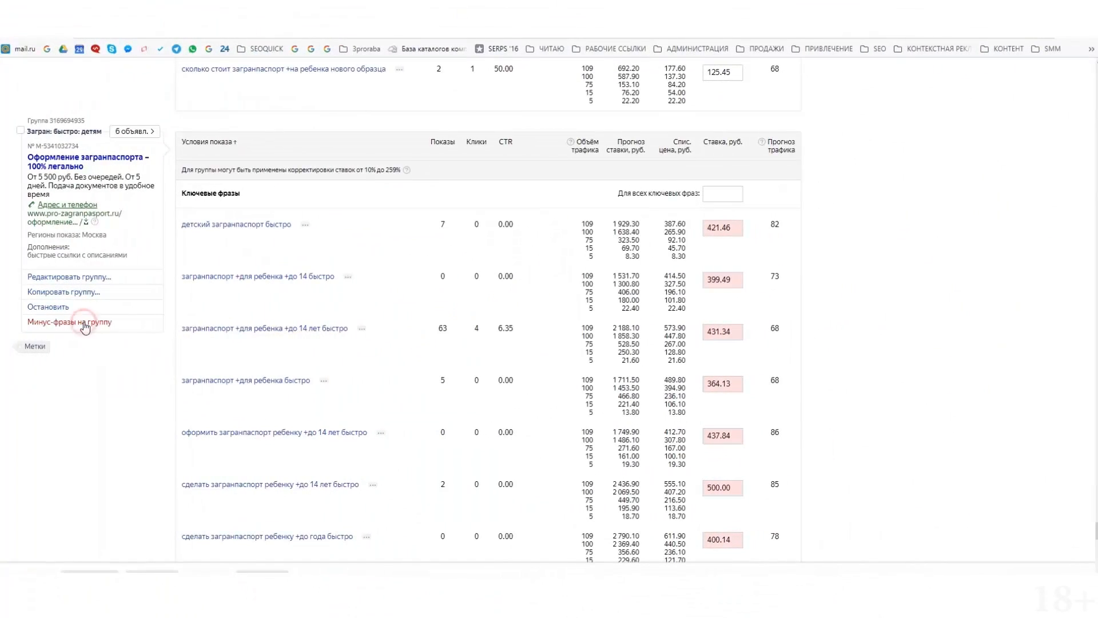
Step: Add group negative phrases «детский загранпаспорт быстро как получить» and «детский загранпаспорт как быстро получить»
left_click(80, 322)
left_click(291, 319)
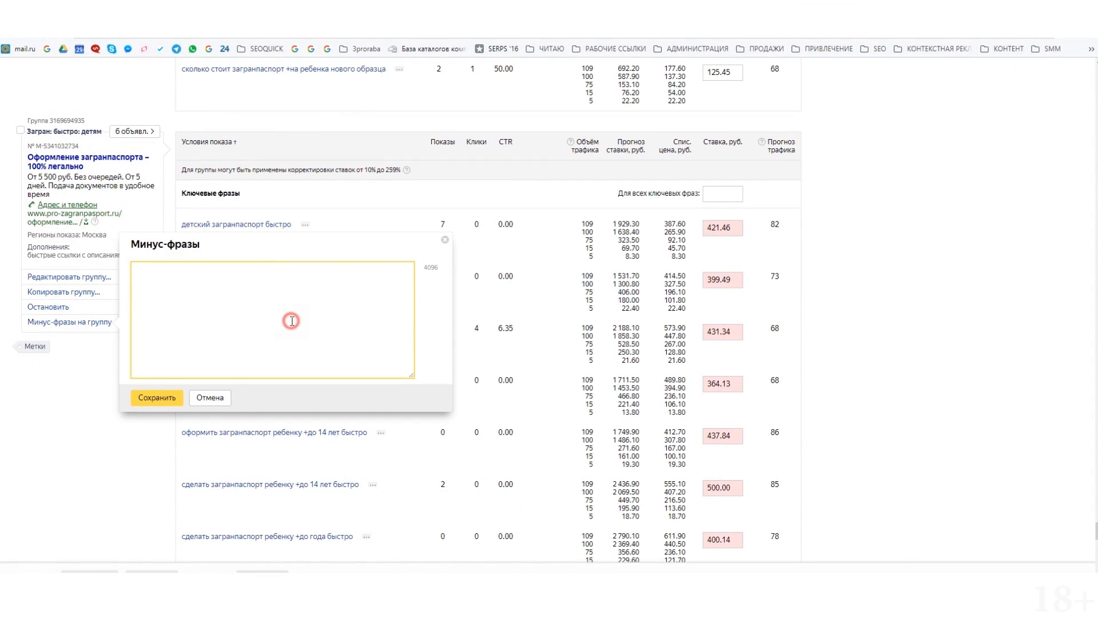
type("детский загранпаспорт быстро ка")
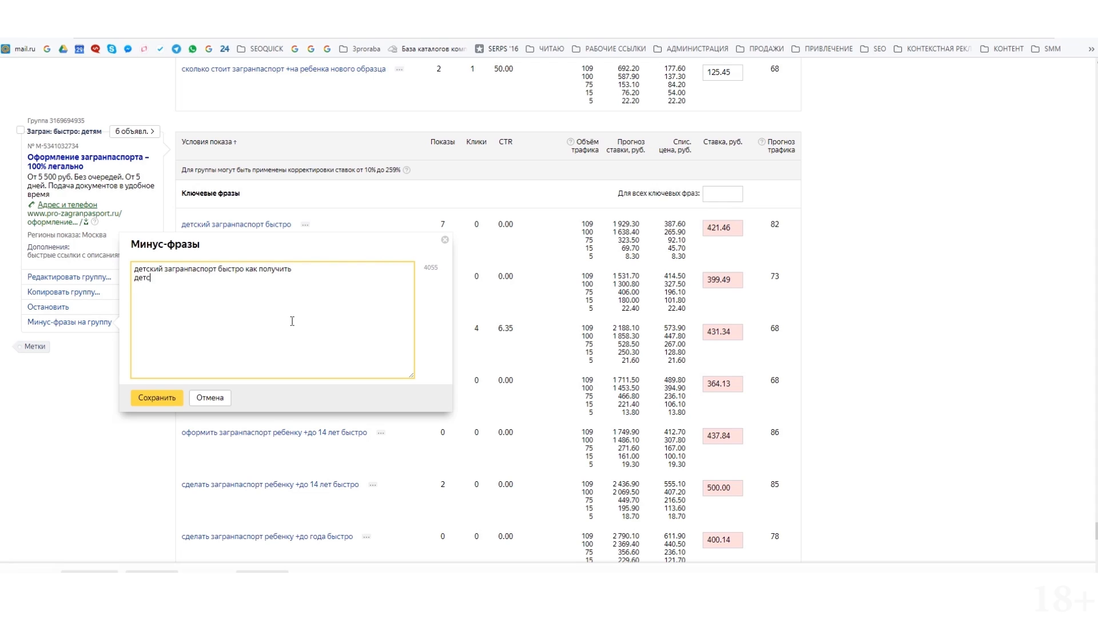
type("к получить детский загранпаспор")
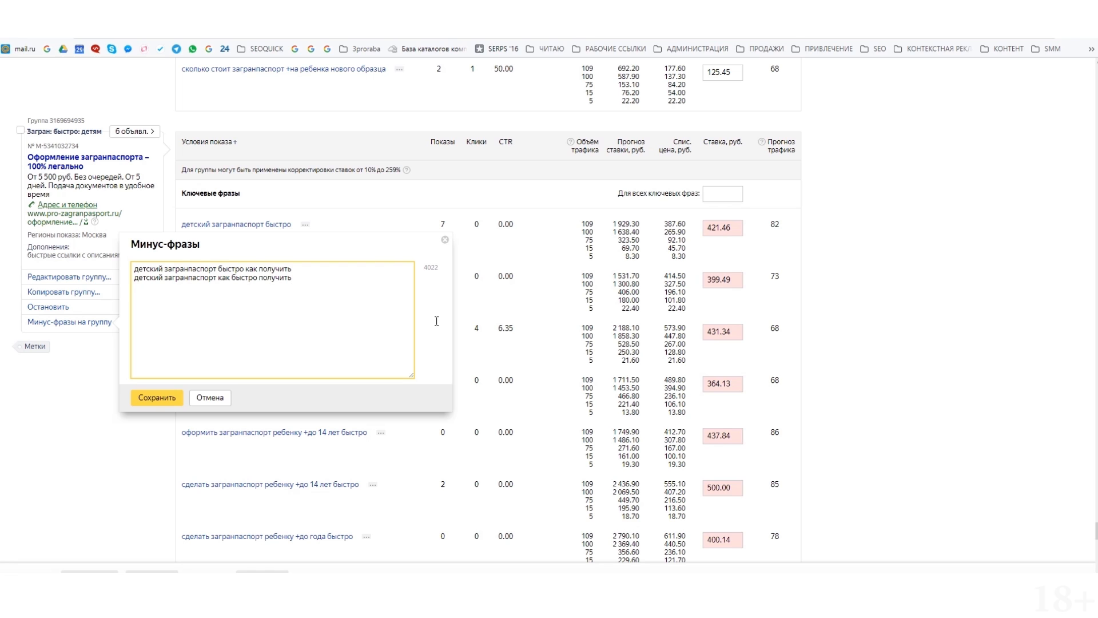
left_click(165, 397)
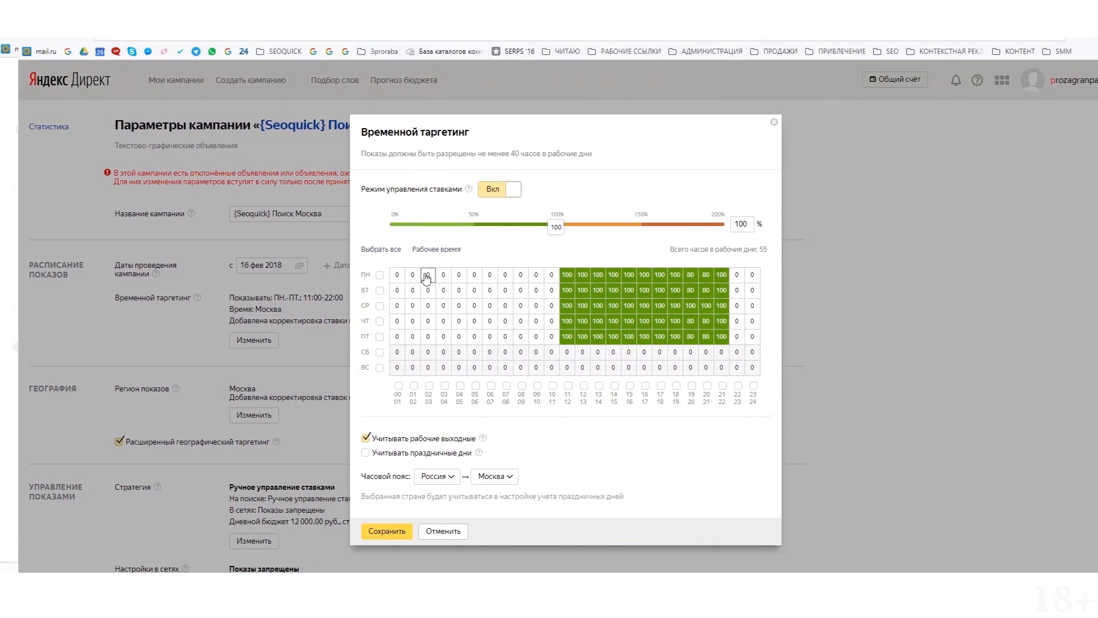
Step: Toggle Monday's 00, 01 and 02 hour cells on and back off
left_click(383, 275)
left_click(399, 275)
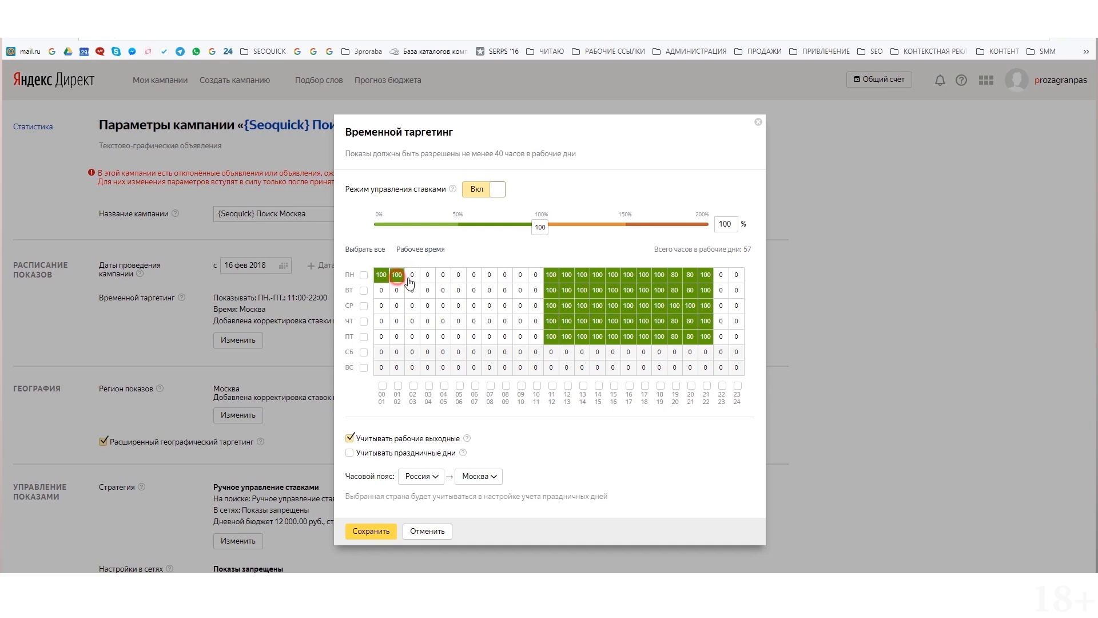
left_click(411, 275)
left_click(398, 275)
left_click(384, 275)
left_click(410, 275)
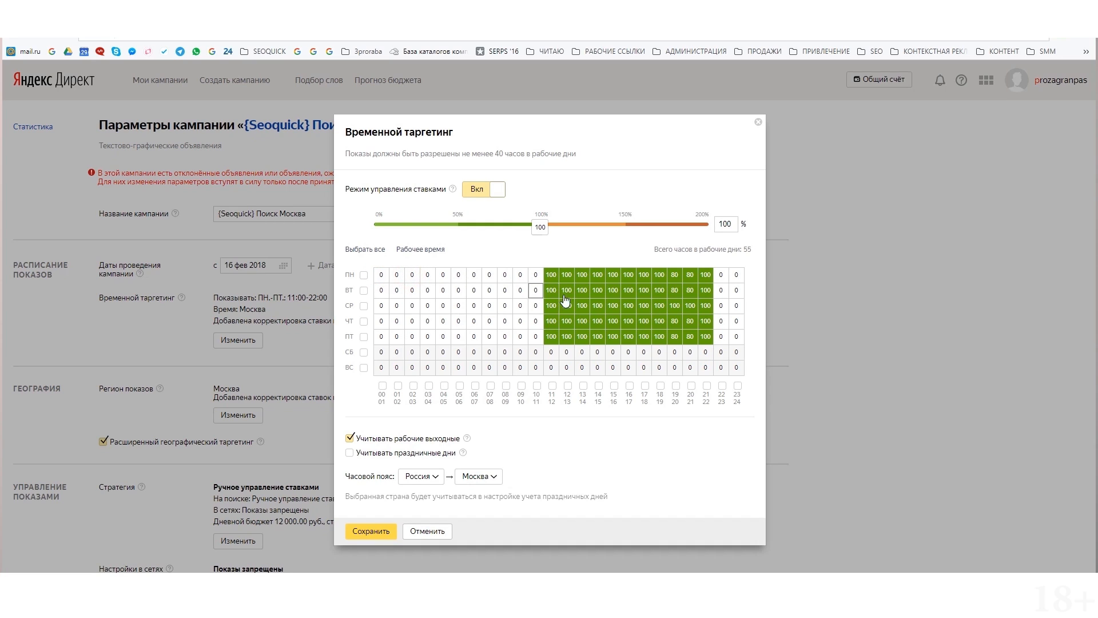
Step: Try a 60% bid on weekdays' 08 hour, then clear it, keeping 10–22 at 100%
mouse_move(505, 274)
left_mouse_down()
mouse_move(510, 333)
mouse_move(521, 292)
mouse_move(536, 338)
mouse_move(532, 272)
left_mouse_up()
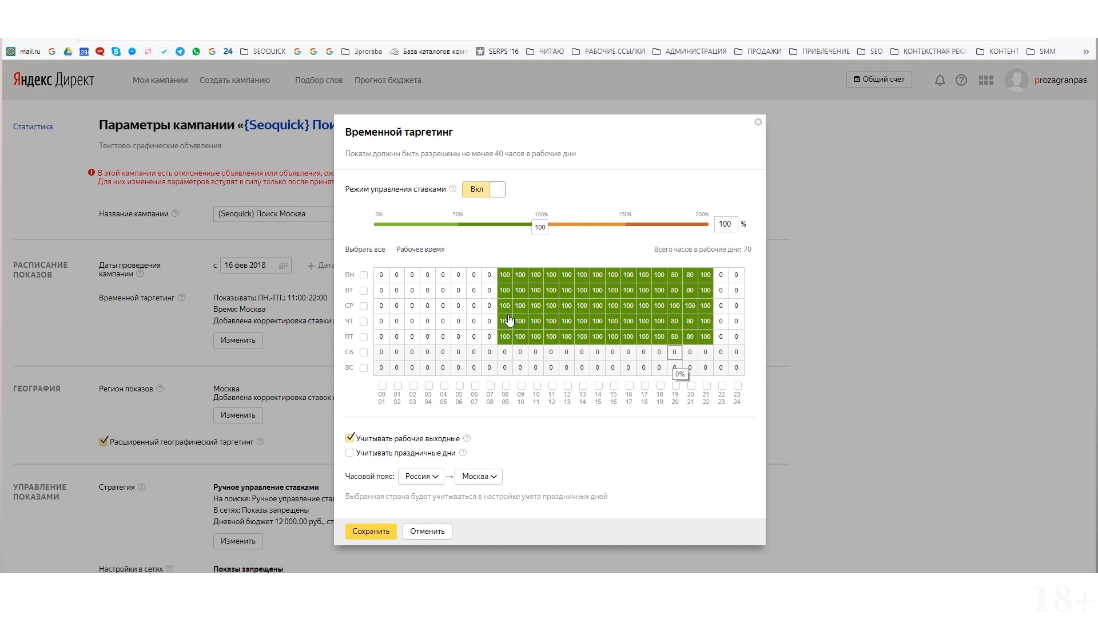
left_click(473, 225)
mouse_move(505, 274)
left_mouse_down()
mouse_move(503, 345)
mouse_move(520, 277)
left_mouse_up()
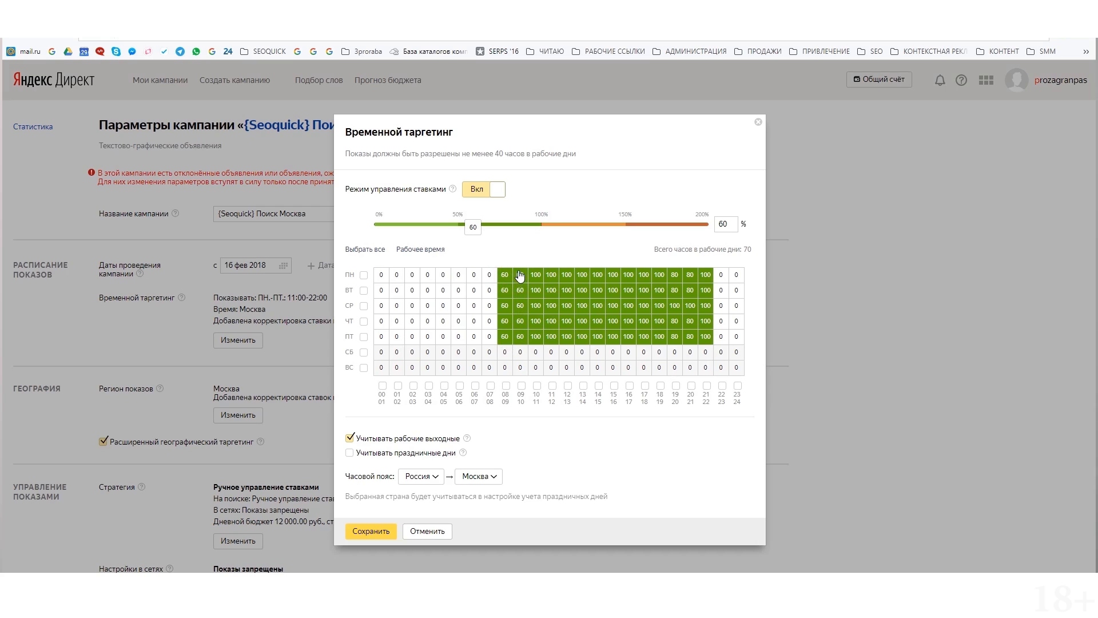
left_click(537, 225)
mouse_move(503, 279)
left_mouse_down()
mouse_move(504, 343)
mouse_move(519, 270)
left_mouse_up()
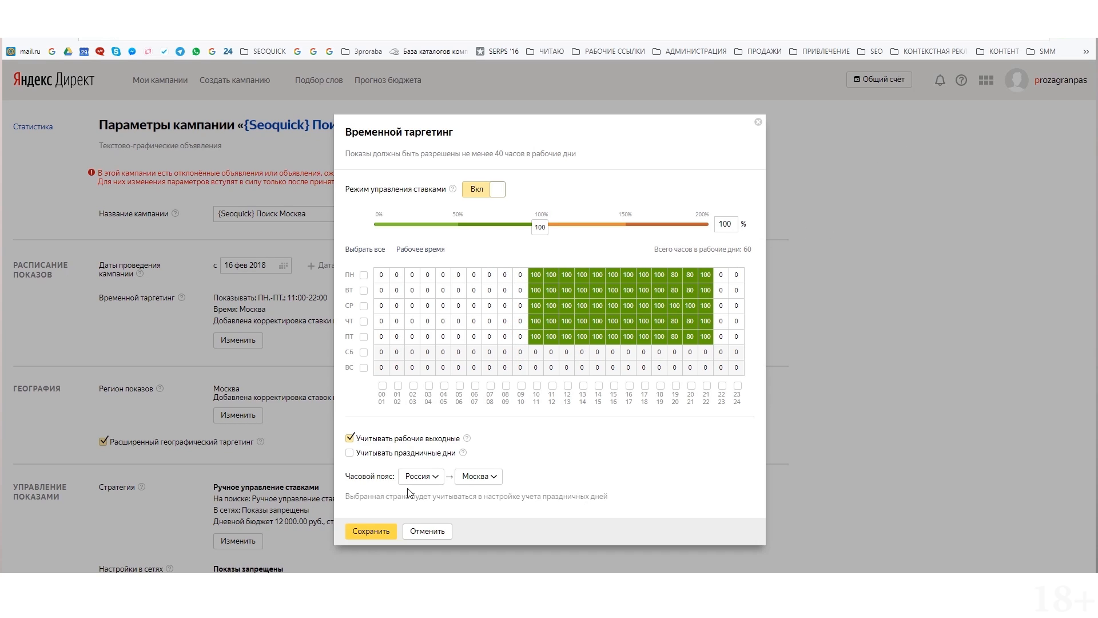